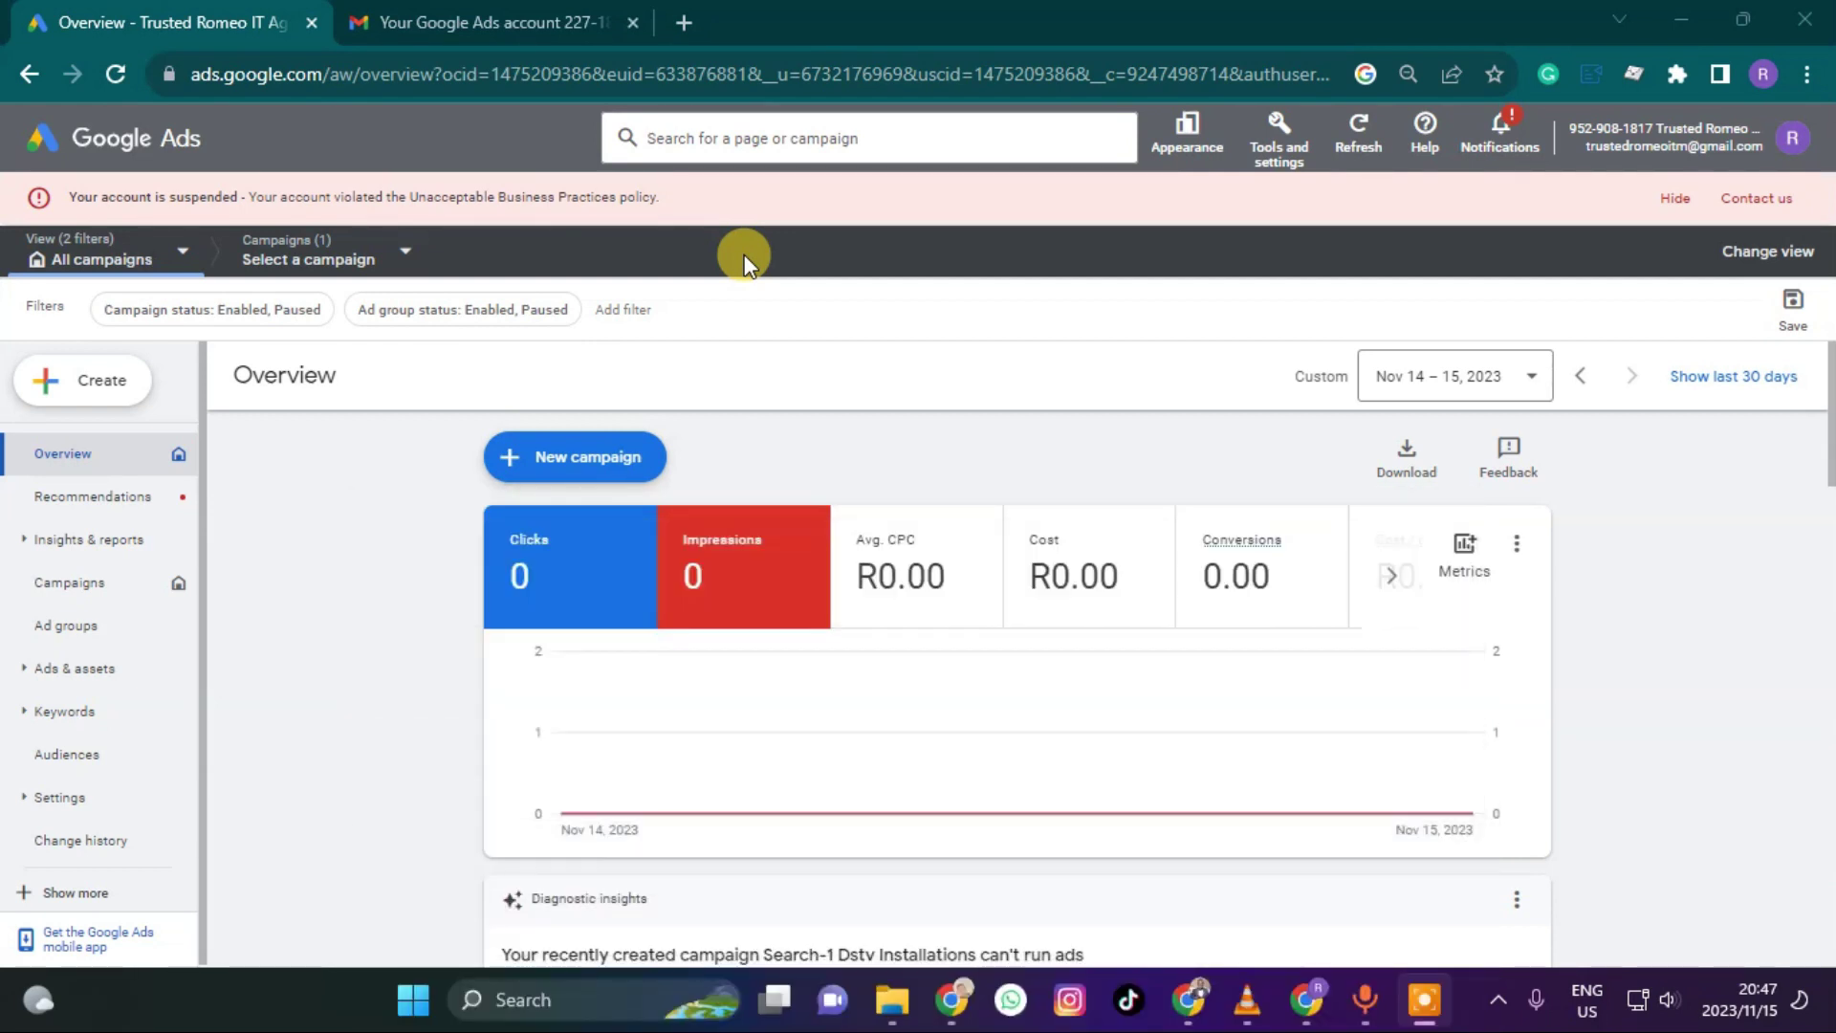
Switch to the Gmail message about the suspended Google Ads account and read the Circumventing Systems explanation and cloaking examples
{"action": "left_click", "coordinate": [474, 21]}
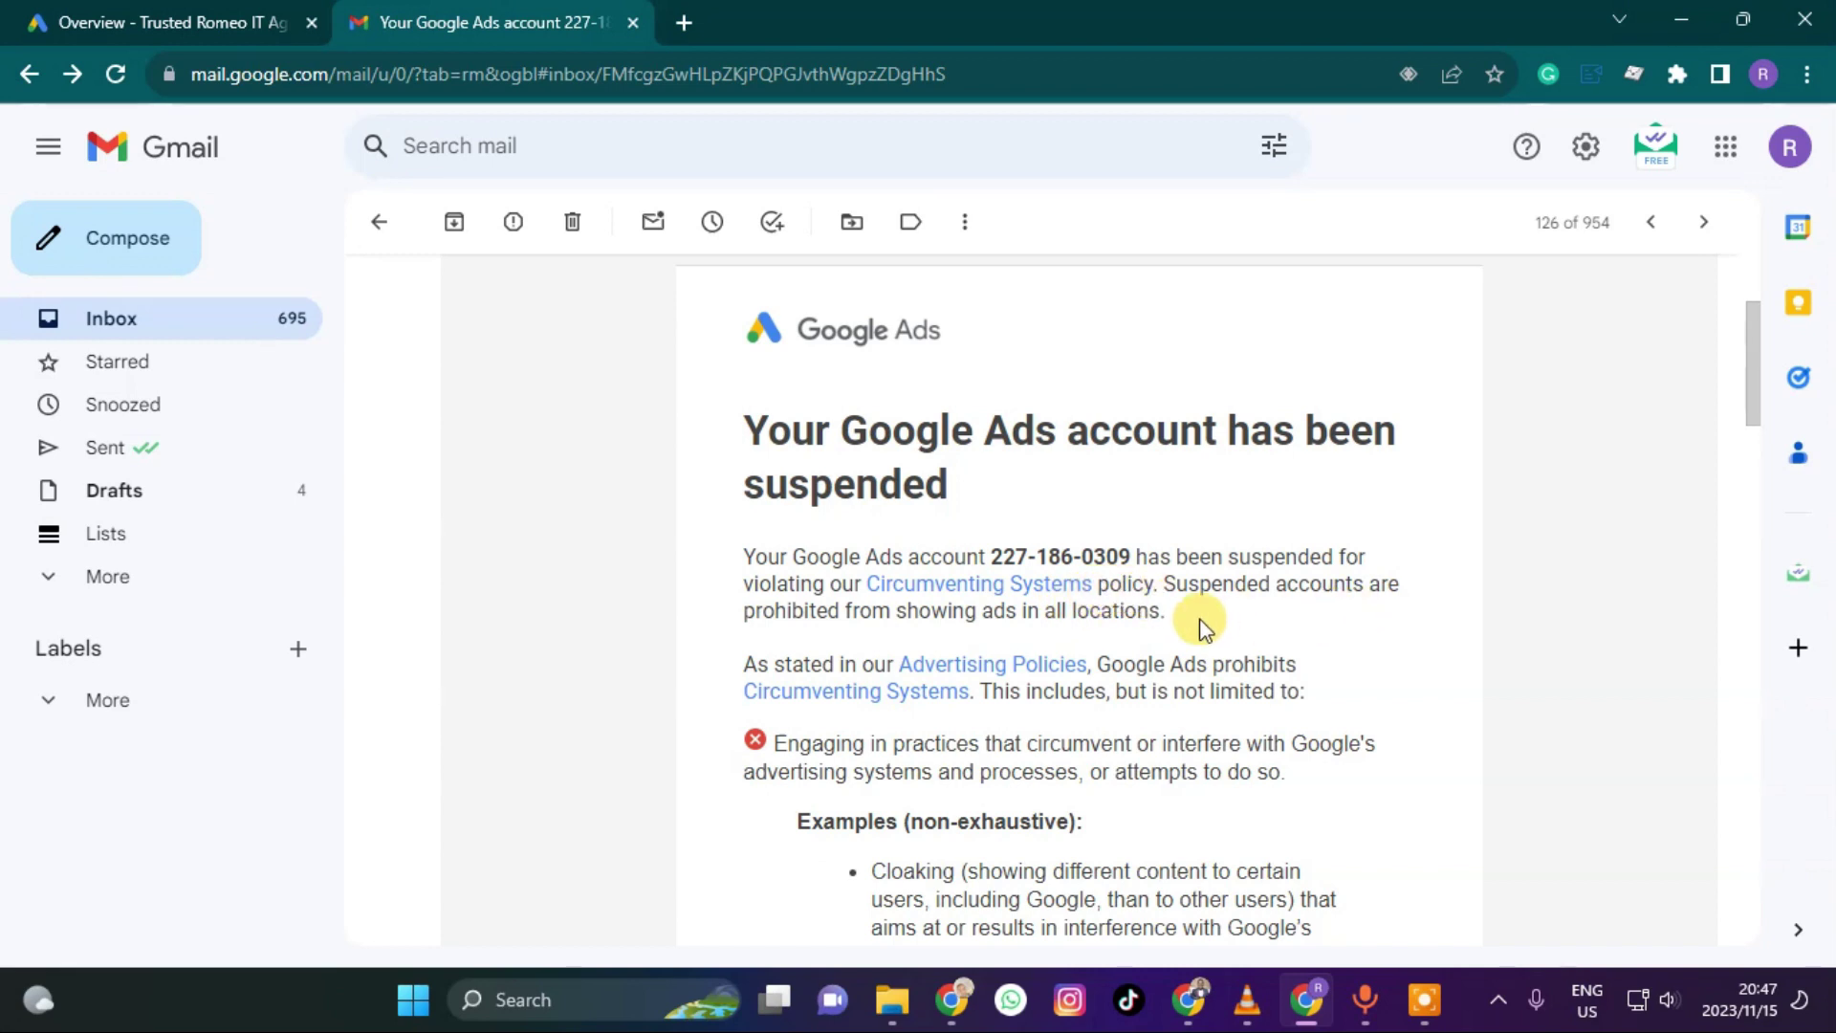
{"action": "scroll", "coordinate": [1212, 618], "scroll_direction": "down", "scroll_amount": 1}
{"action": "scroll", "coordinate": [975, 559], "scroll_direction": "down", "scroll_amount": 1}
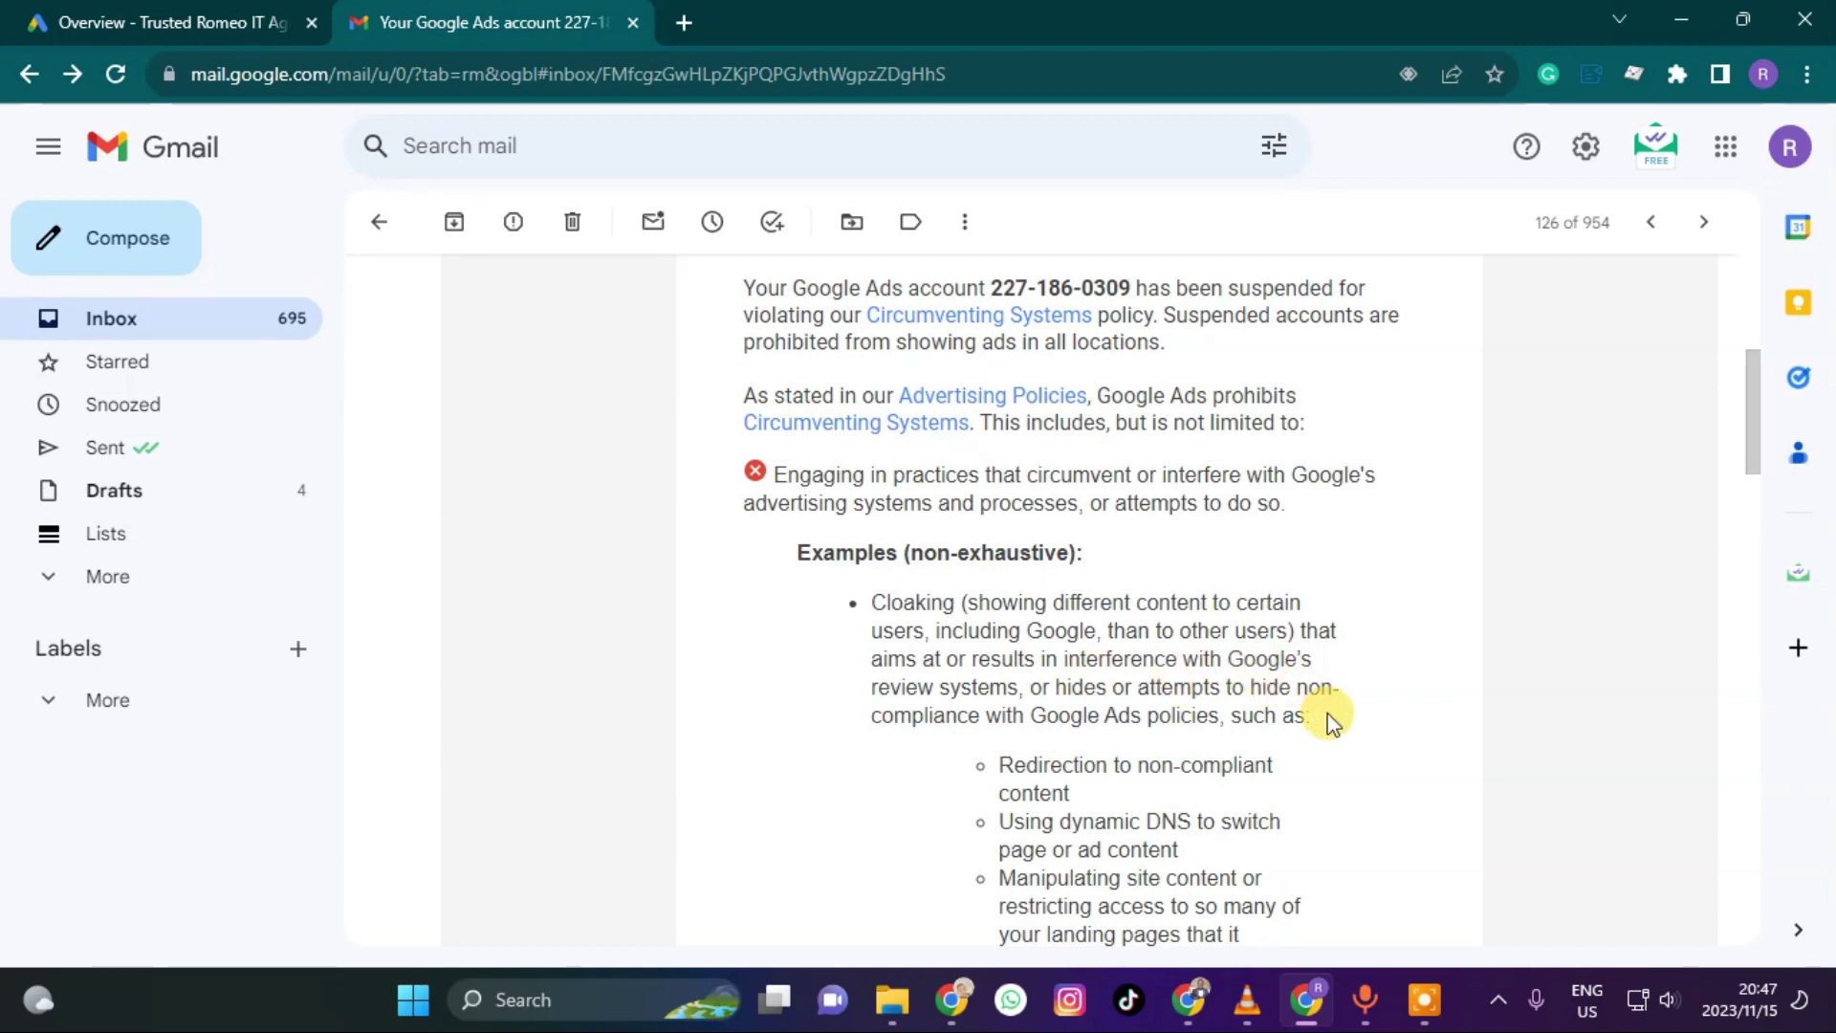
{"action": "scroll", "coordinate": [1070, 703], "scroll_direction": "down", "scroll_amount": 1}
{"action": "scroll", "coordinate": [1071, 702], "scroll_direction": "down", "scroll_amount": 1}
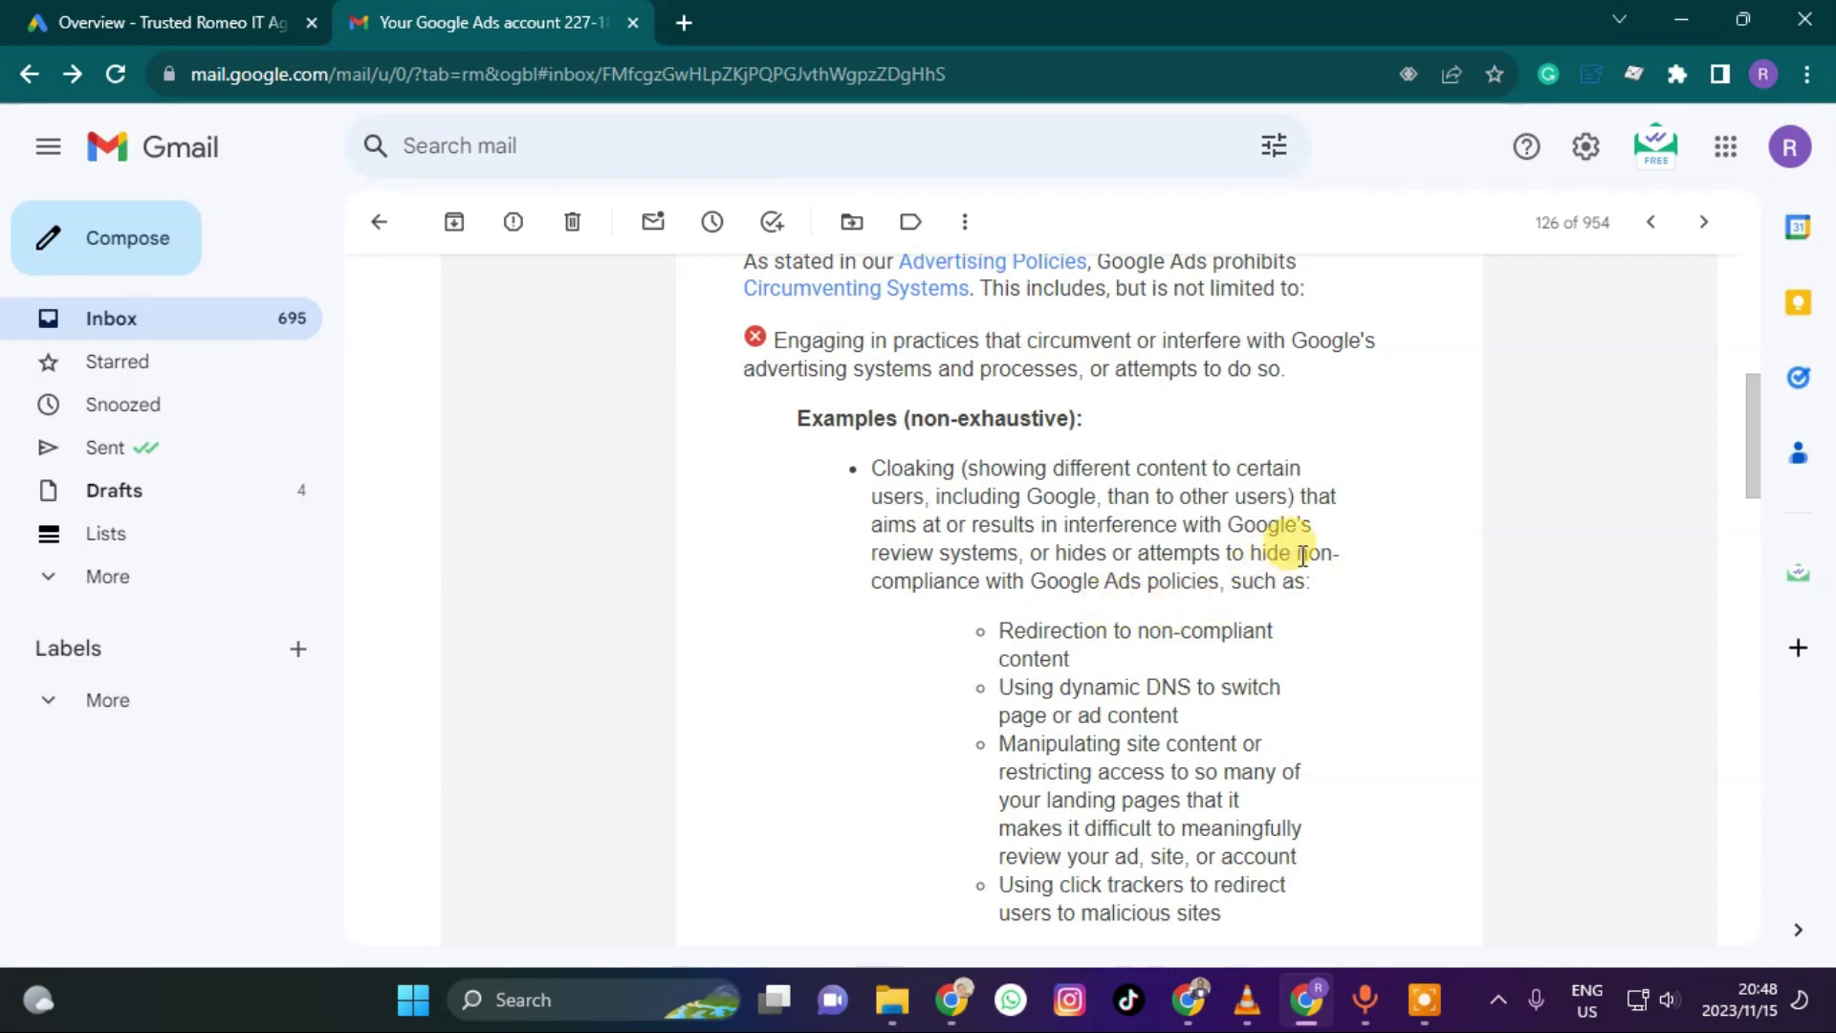
{"action": "scroll", "coordinate": [1066, 746], "scroll_direction": "down", "scroll_amount": 2}
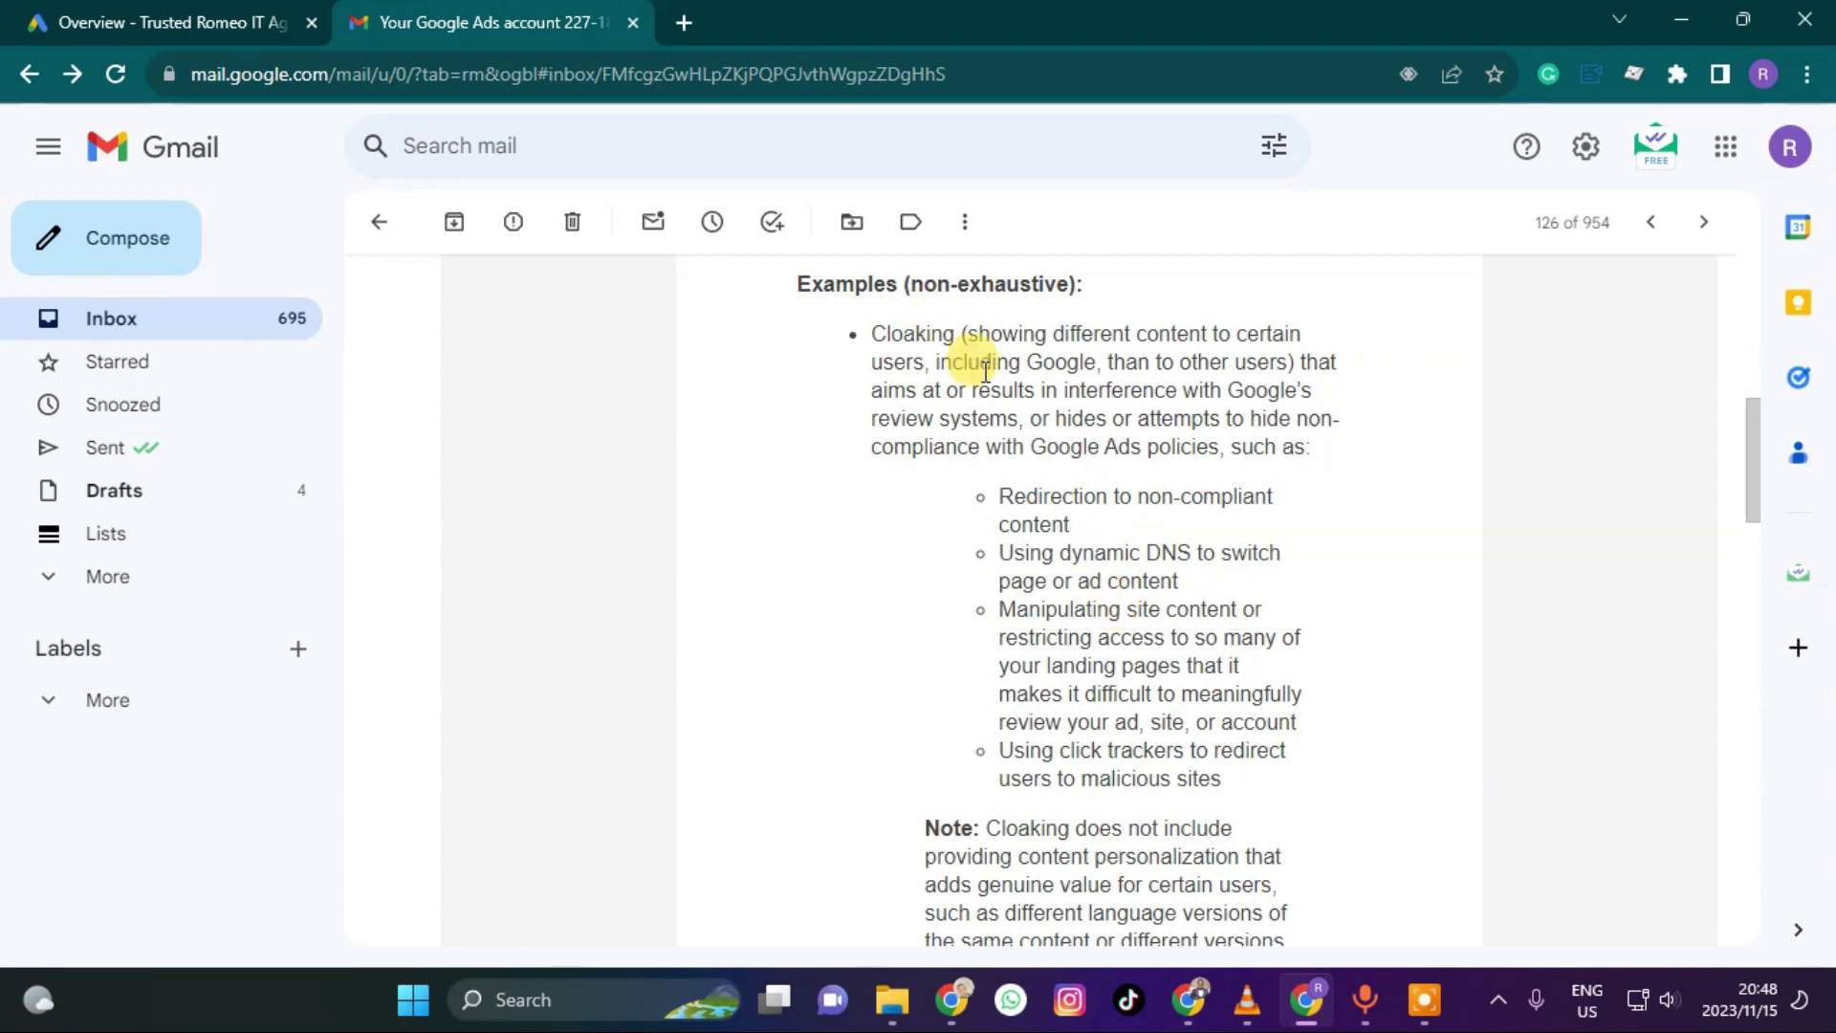
{"action": "left_click", "coordinate": [684, 22]}
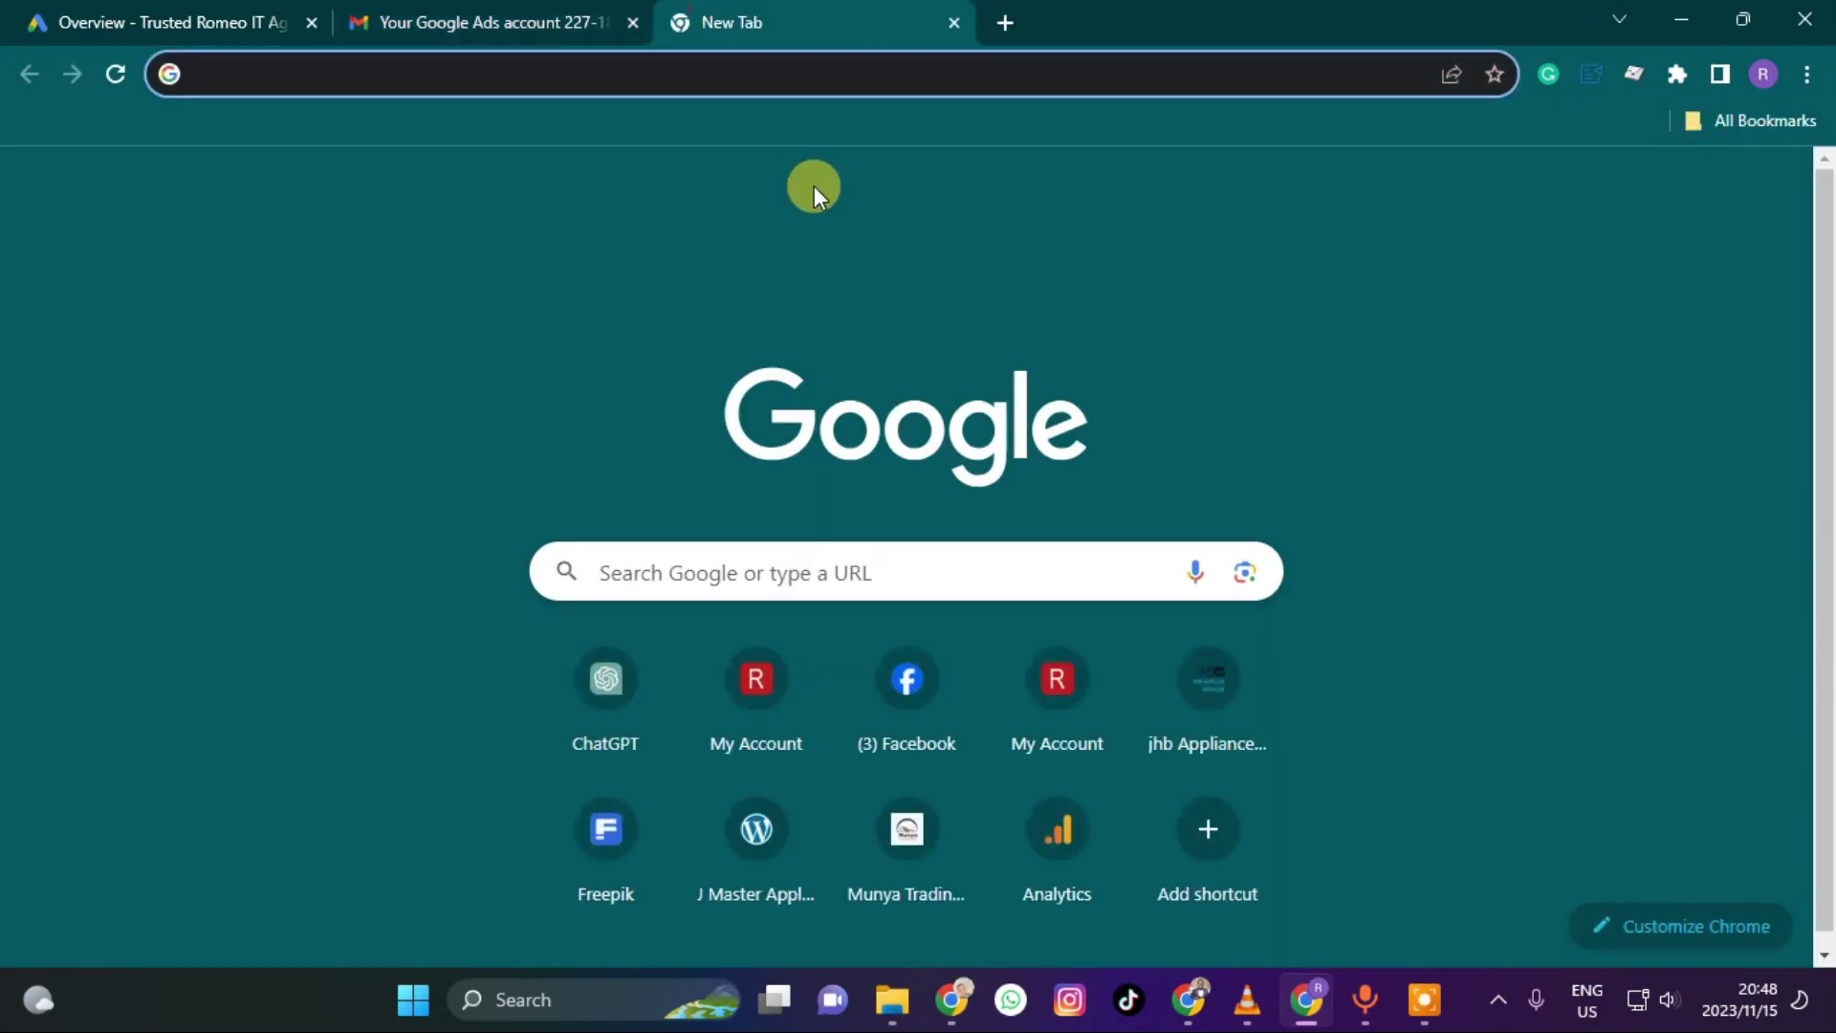
{"action": "type", "text": "ga"}
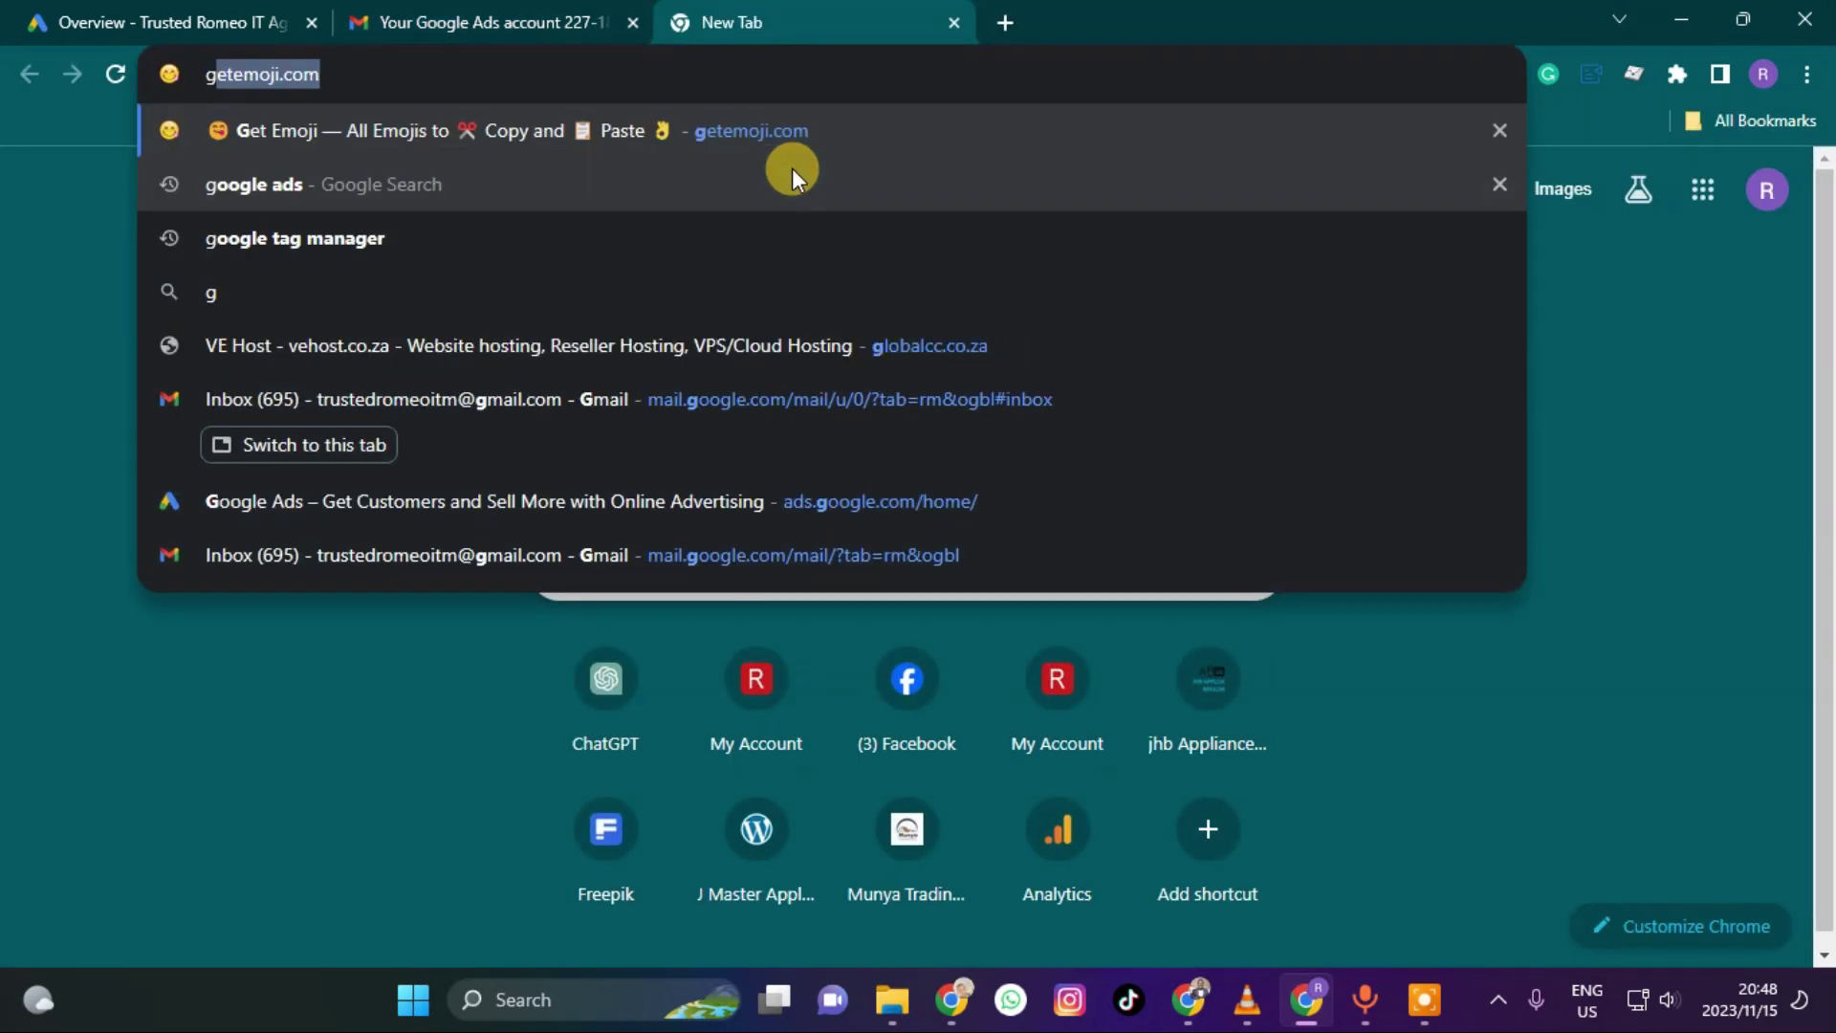
{"action": "key", "text": "BackSpace"}
{"action": "key", "text": "BackSpace"}
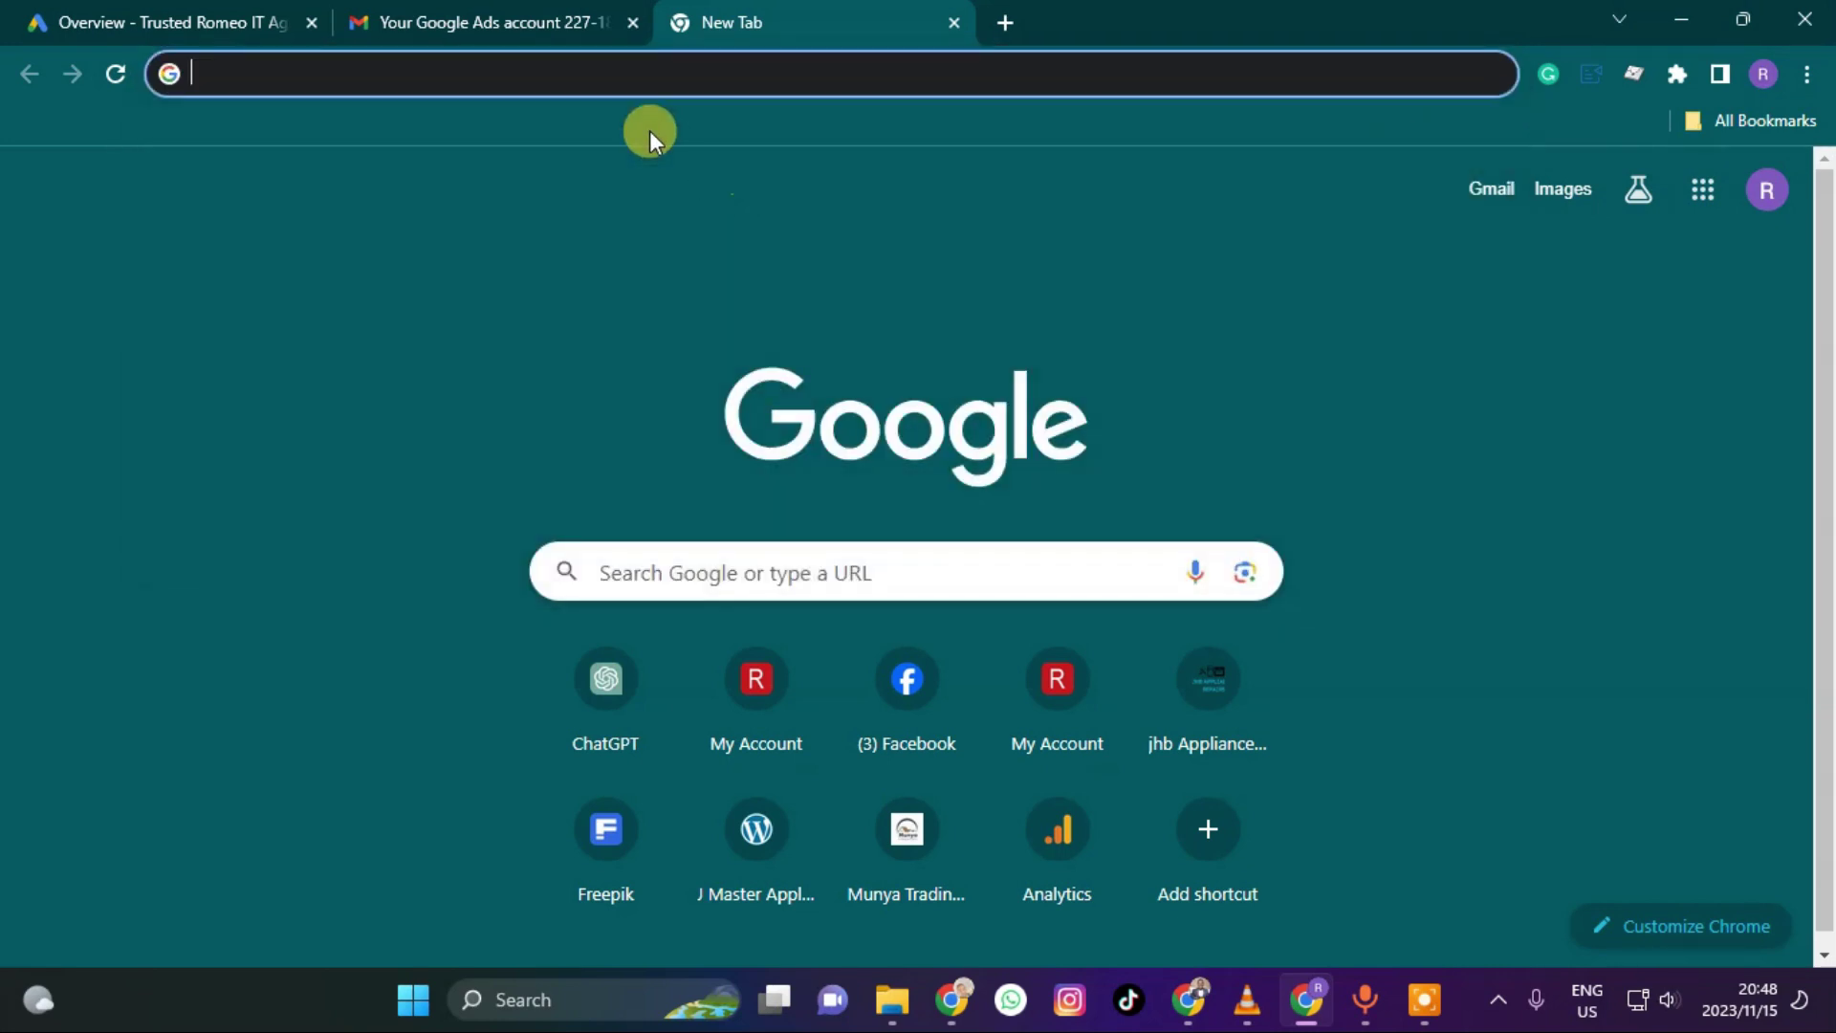
{"action": "left_click", "coordinate": [172, 17]}
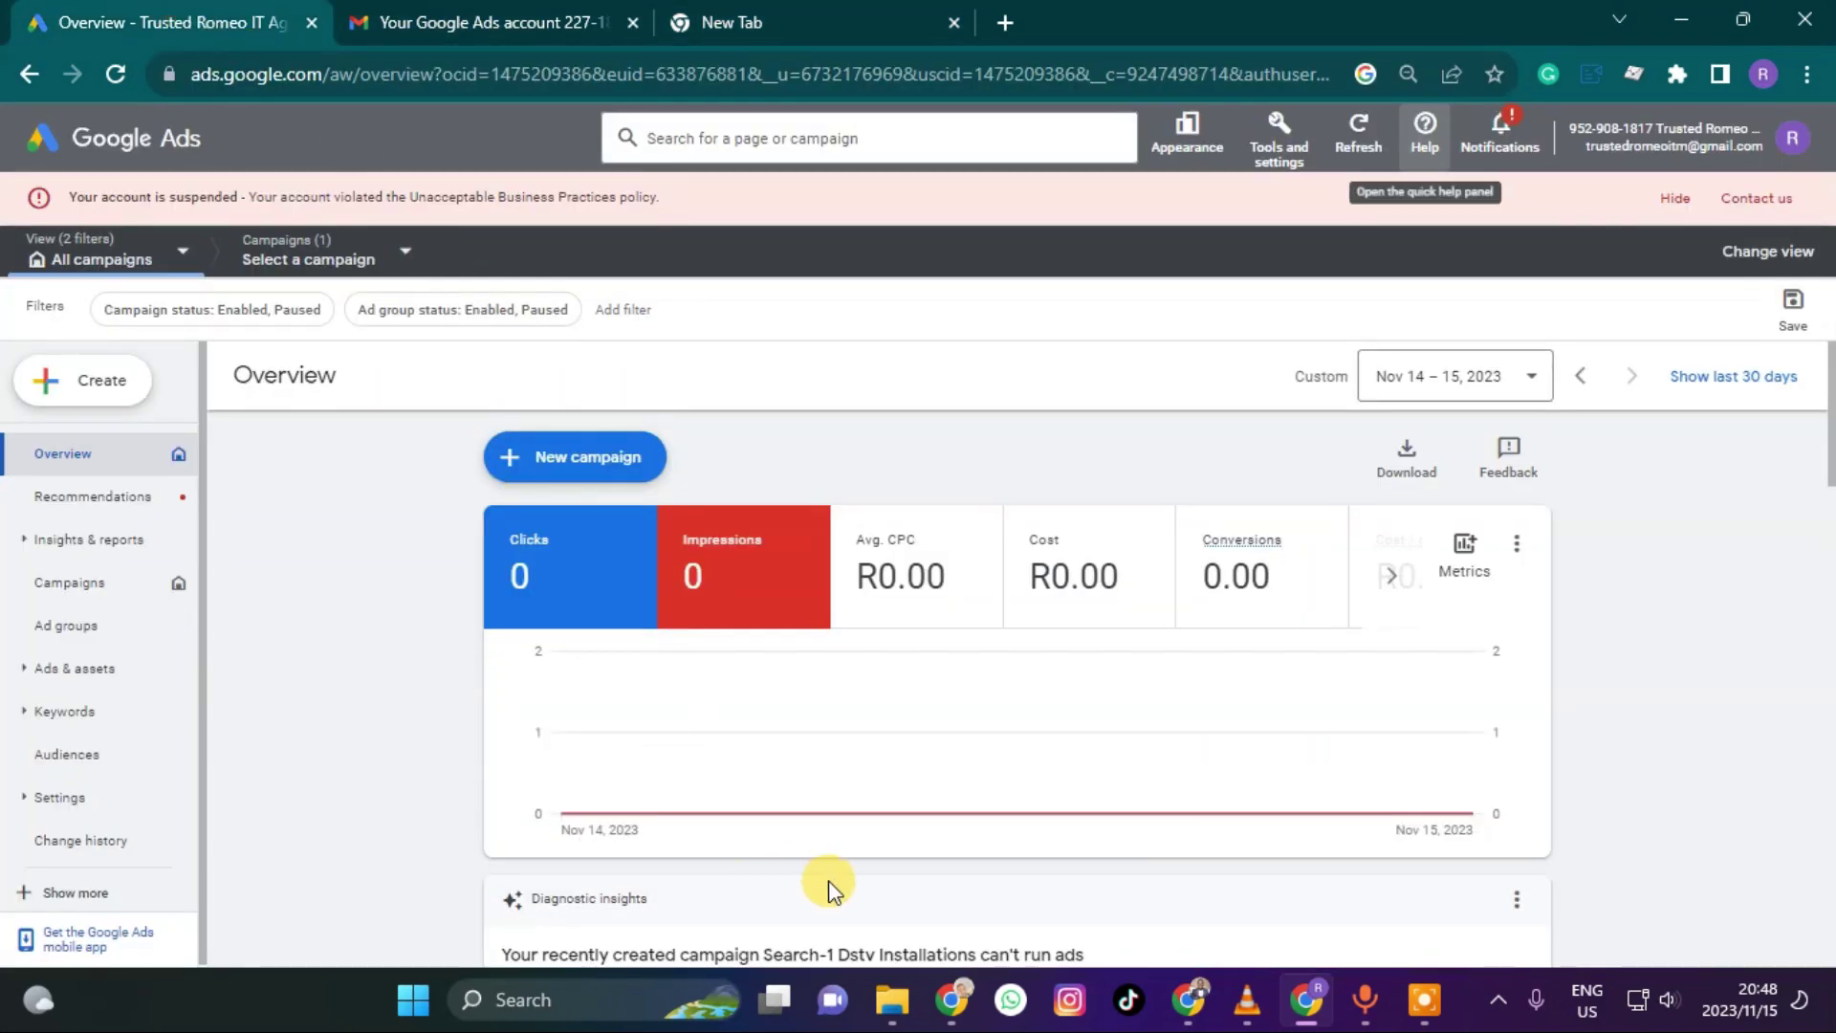
{"action": "left_click", "coordinate": [794, 38]}
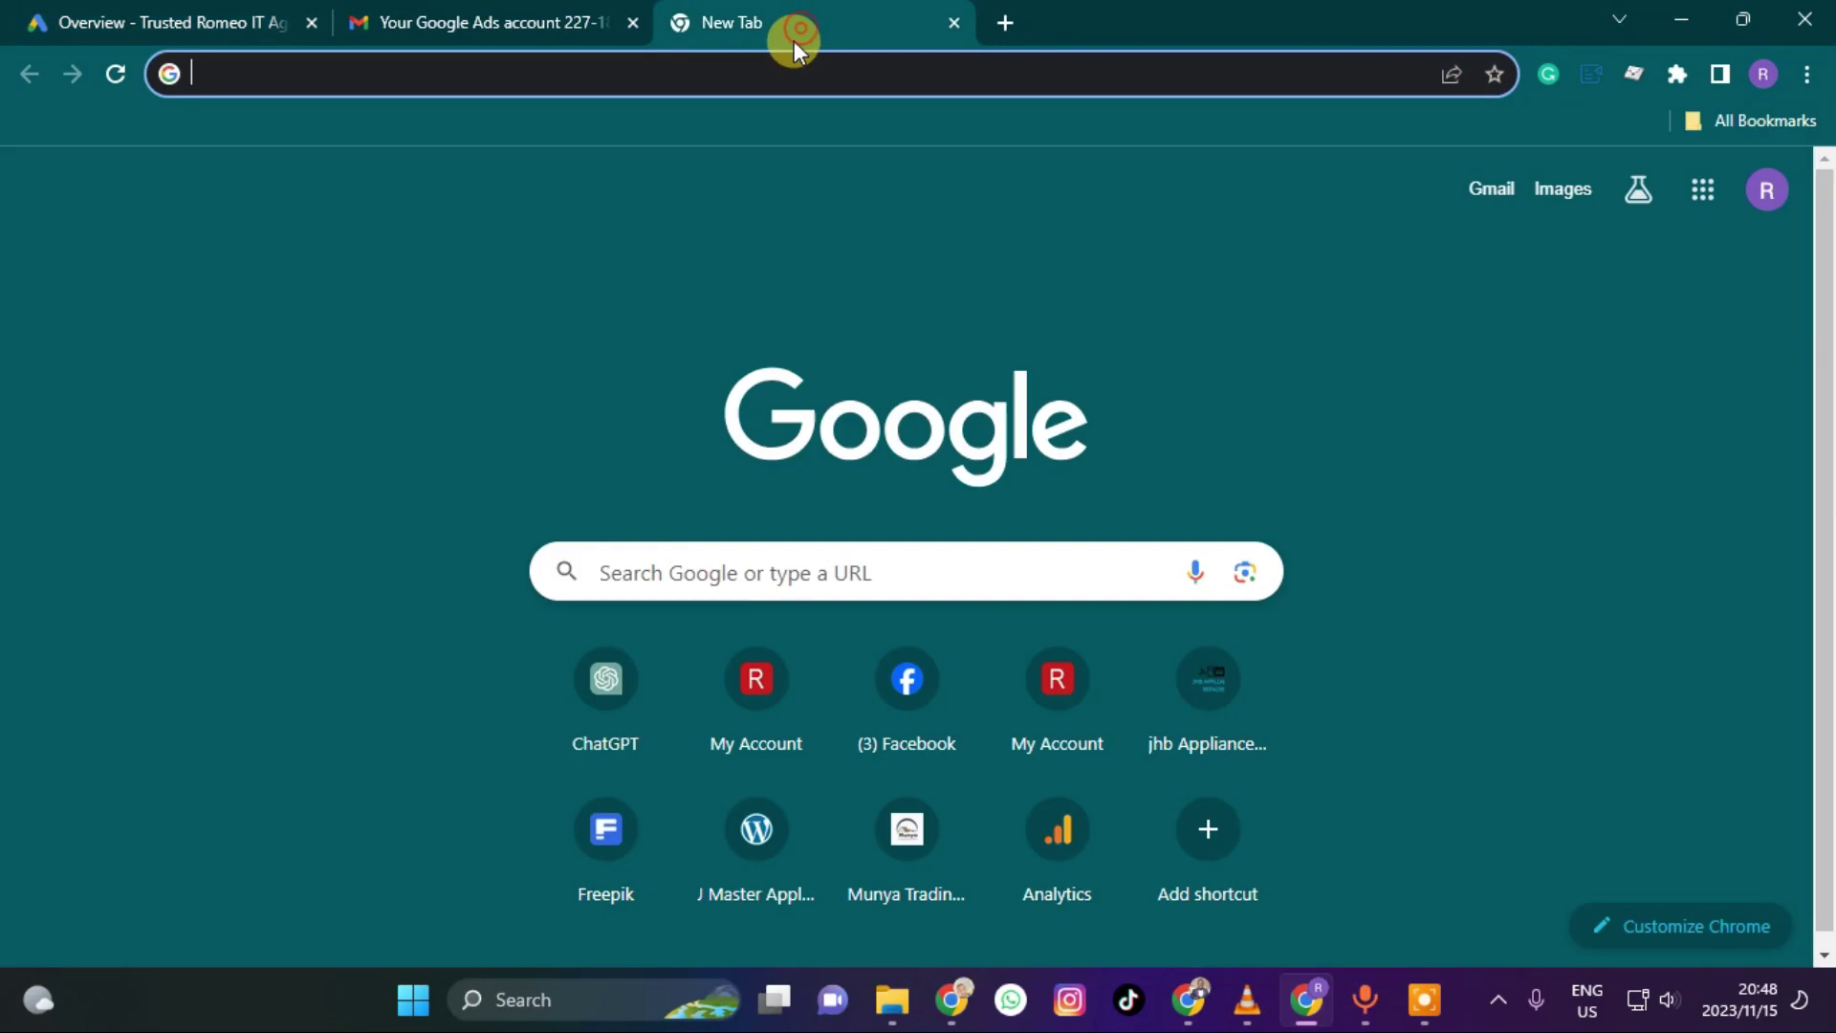
{"action": "left_click", "coordinate": [954, 22]}
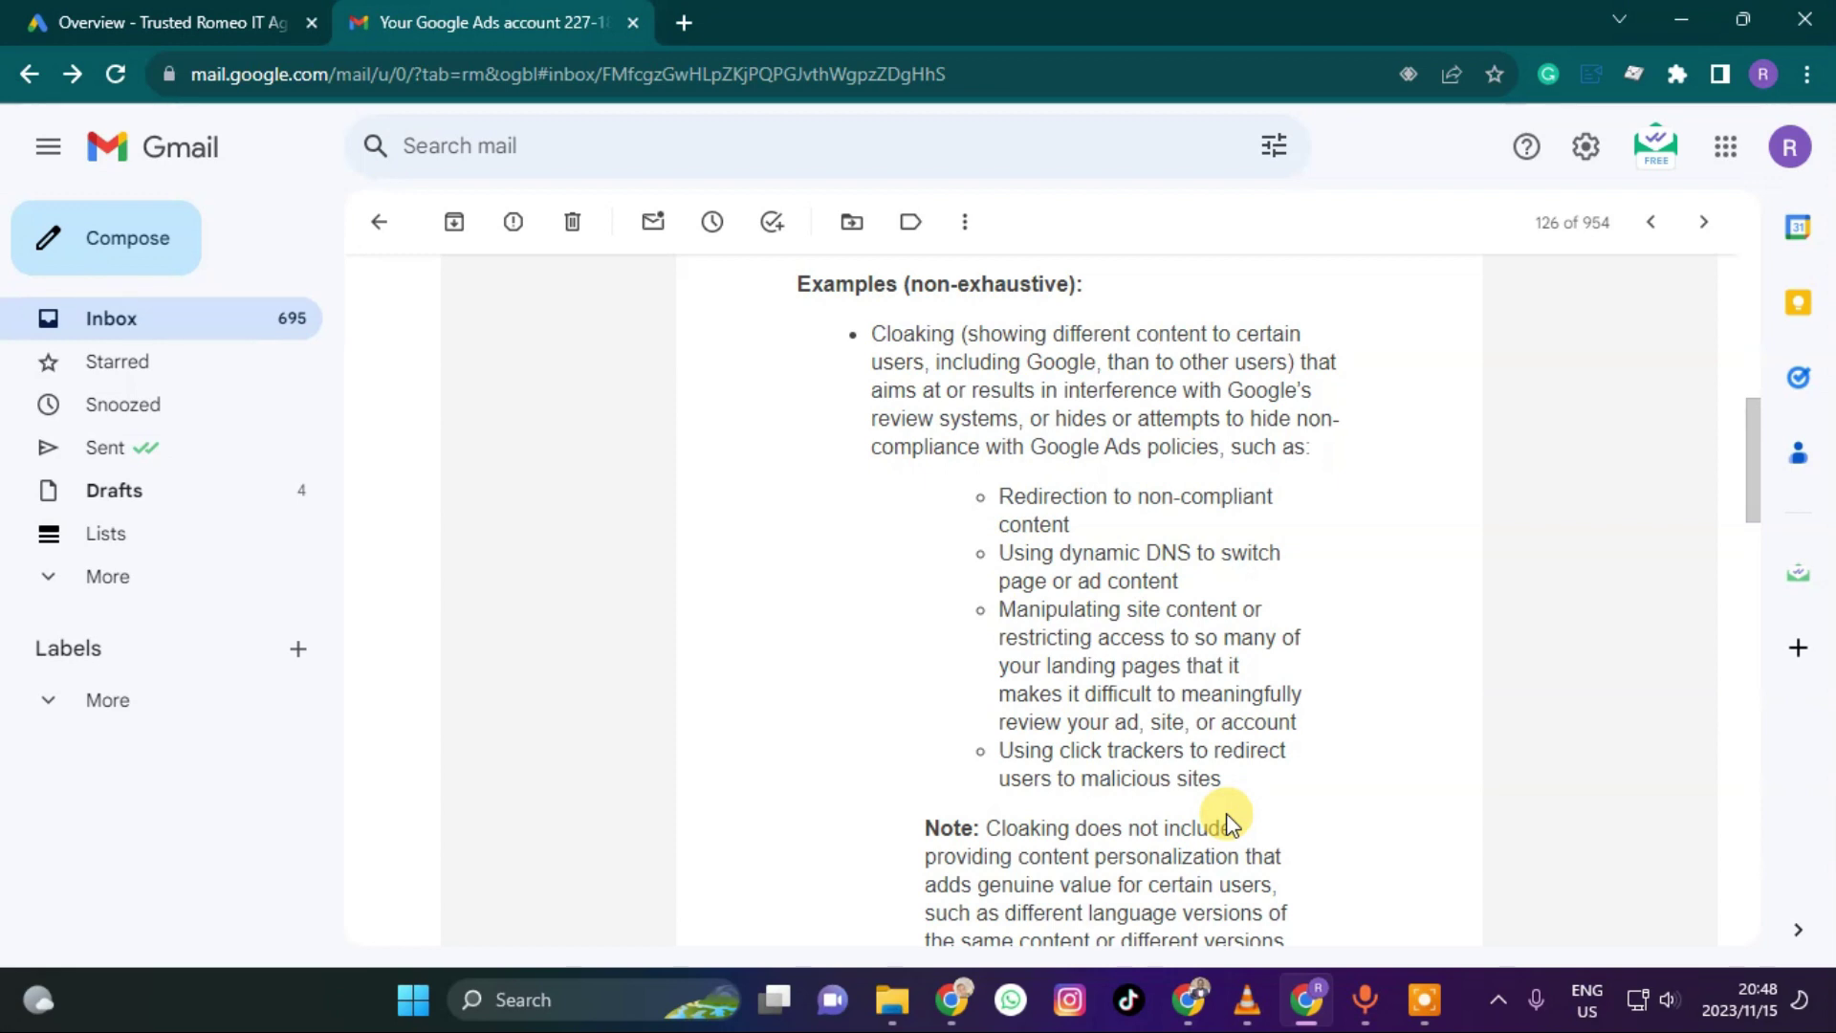
Read the suspension email through to its appeal and refund paragraphs, then return to its beginning
{"action": "scroll", "coordinate": [841, 756], "scroll_direction": "up", "scroll_amount": 1}
{"action": "scroll", "coordinate": [971, 746], "scroll_direction": "up", "scroll_amount": 4}
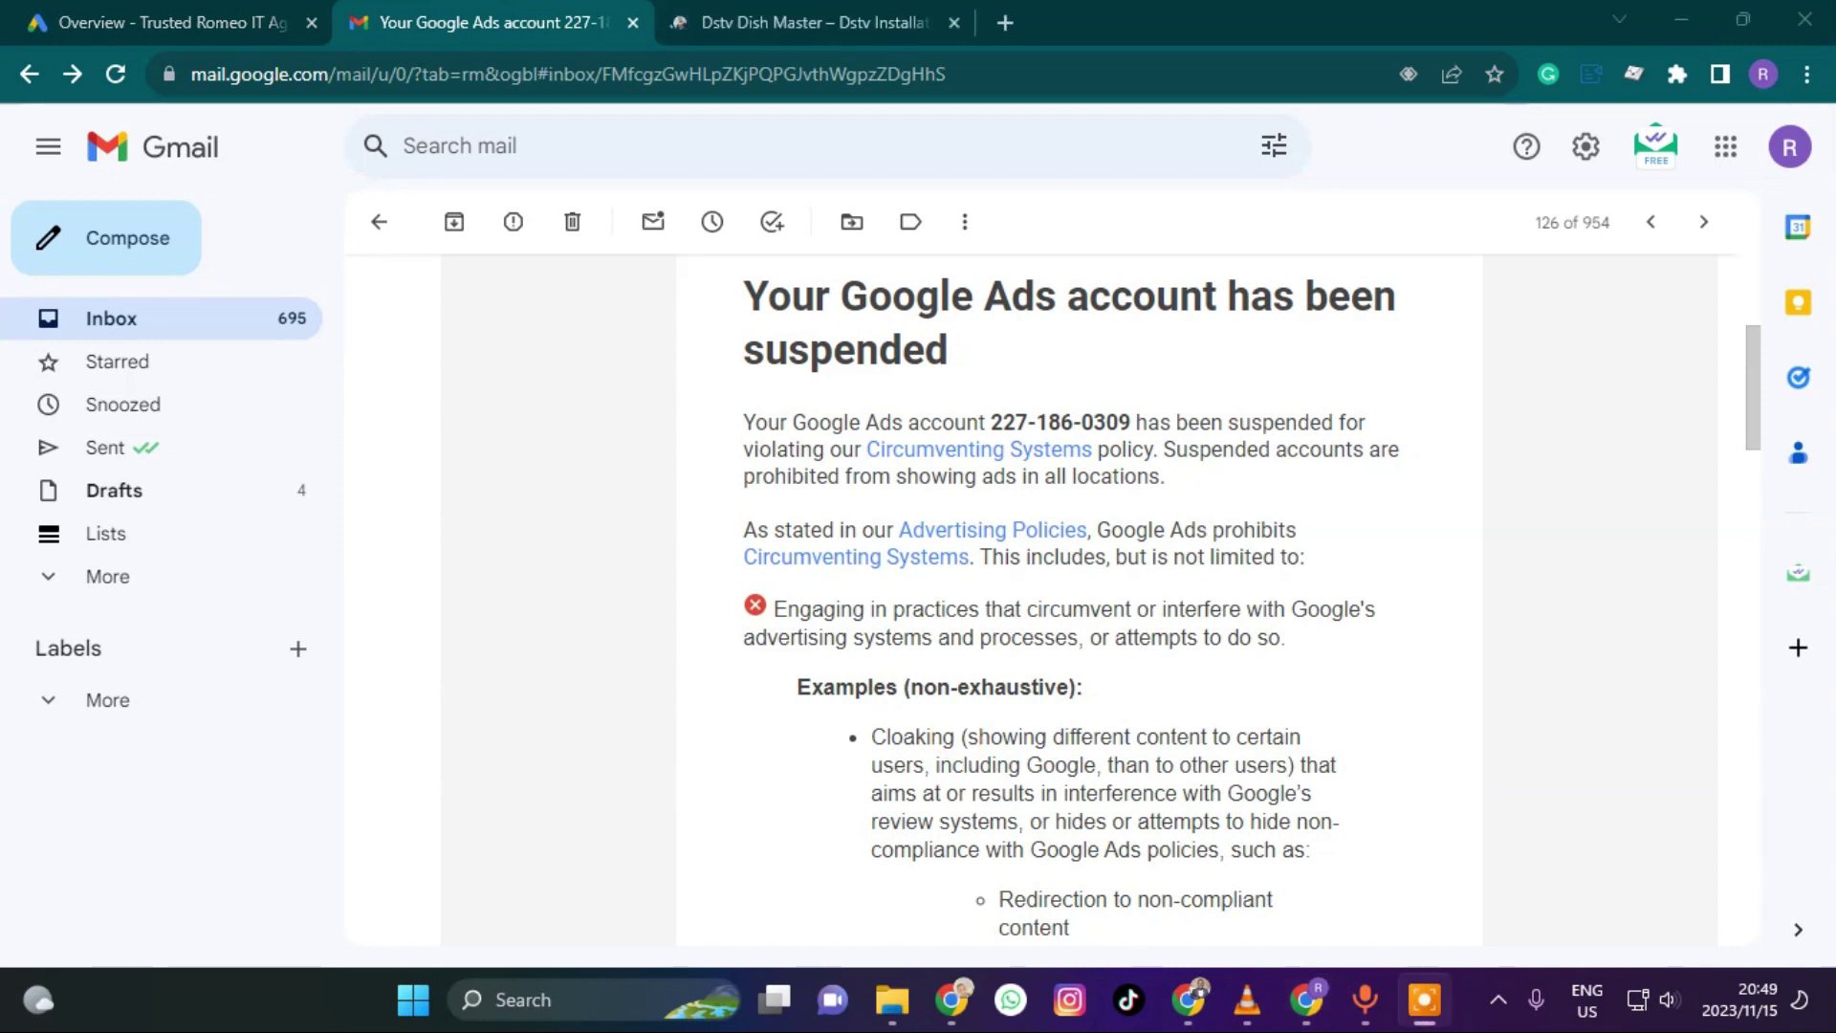
{"action": "scroll", "coordinate": [970, 634], "scroll_direction": "down", "scroll_amount": 2}
{"action": "scroll", "coordinate": [970, 634], "scroll_direction": "down", "scroll_amount": 4}
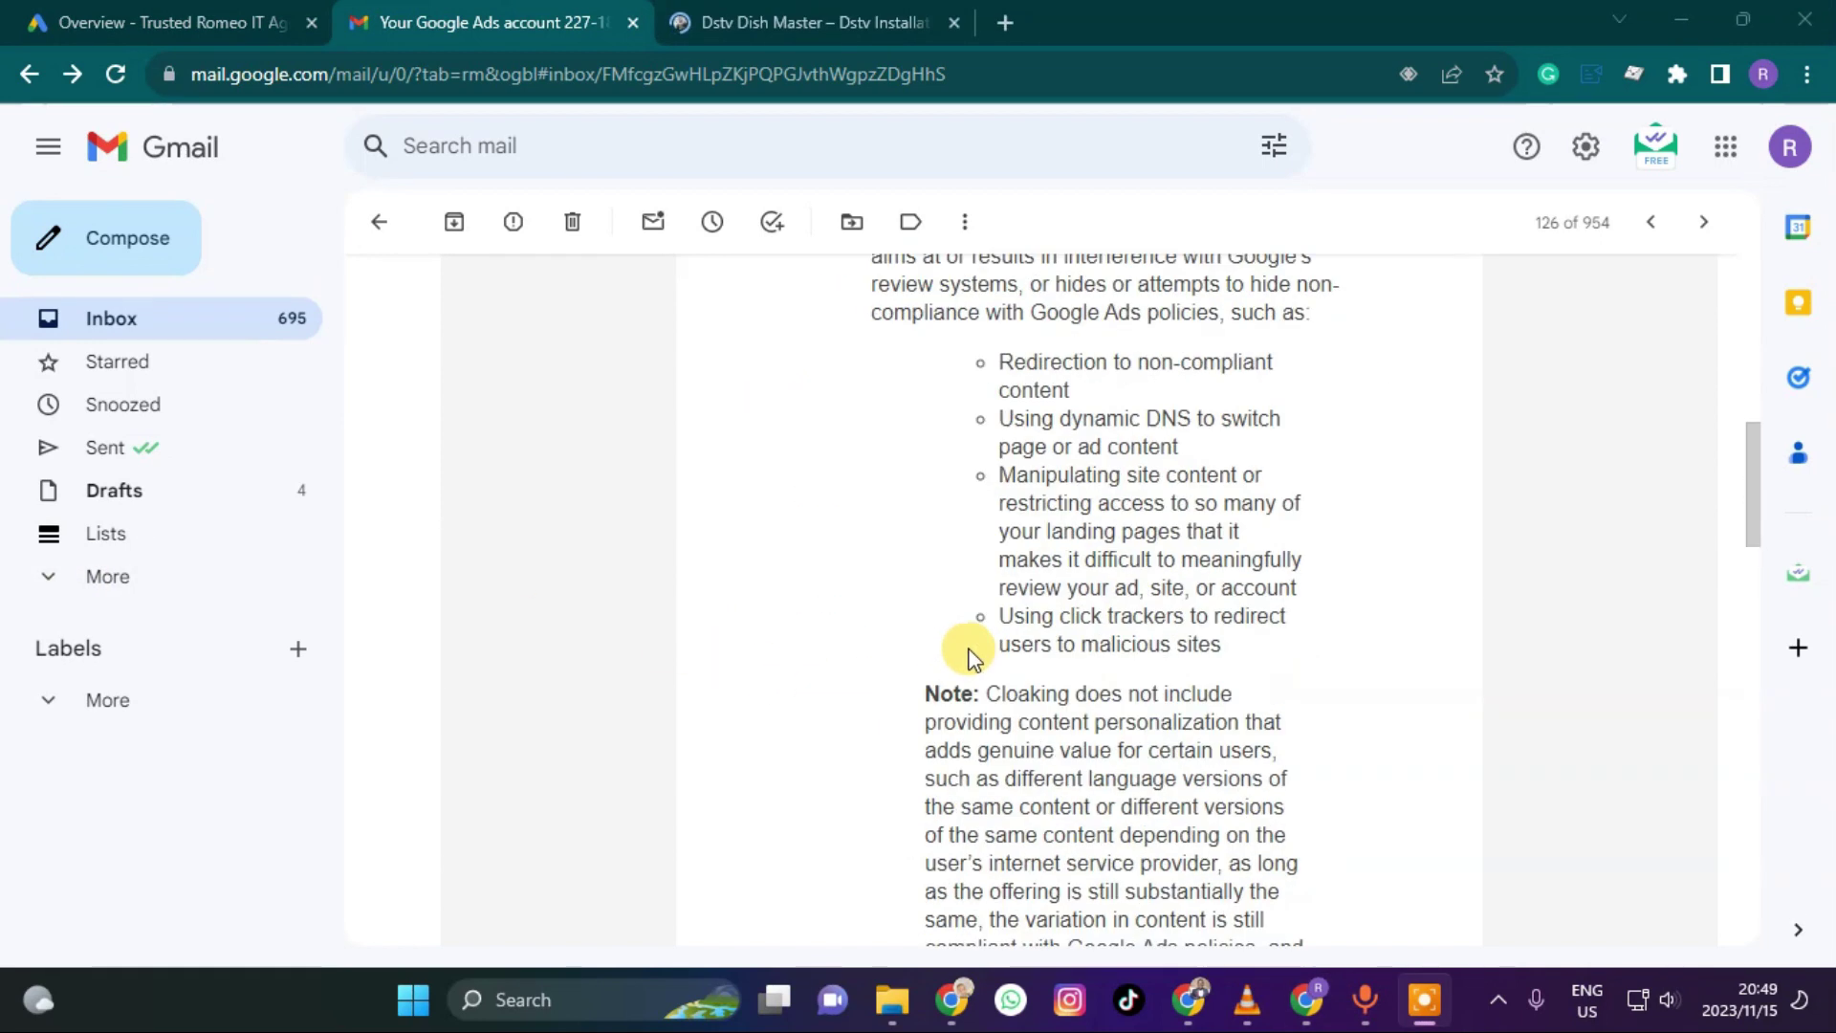
{"action": "scroll", "coordinate": [956, 588], "scroll_direction": "up", "scroll_amount": 9}
{"action": "scroll", "coordinate": [944, 531], "scroll_direction": "down", "scroll_amount": 15}
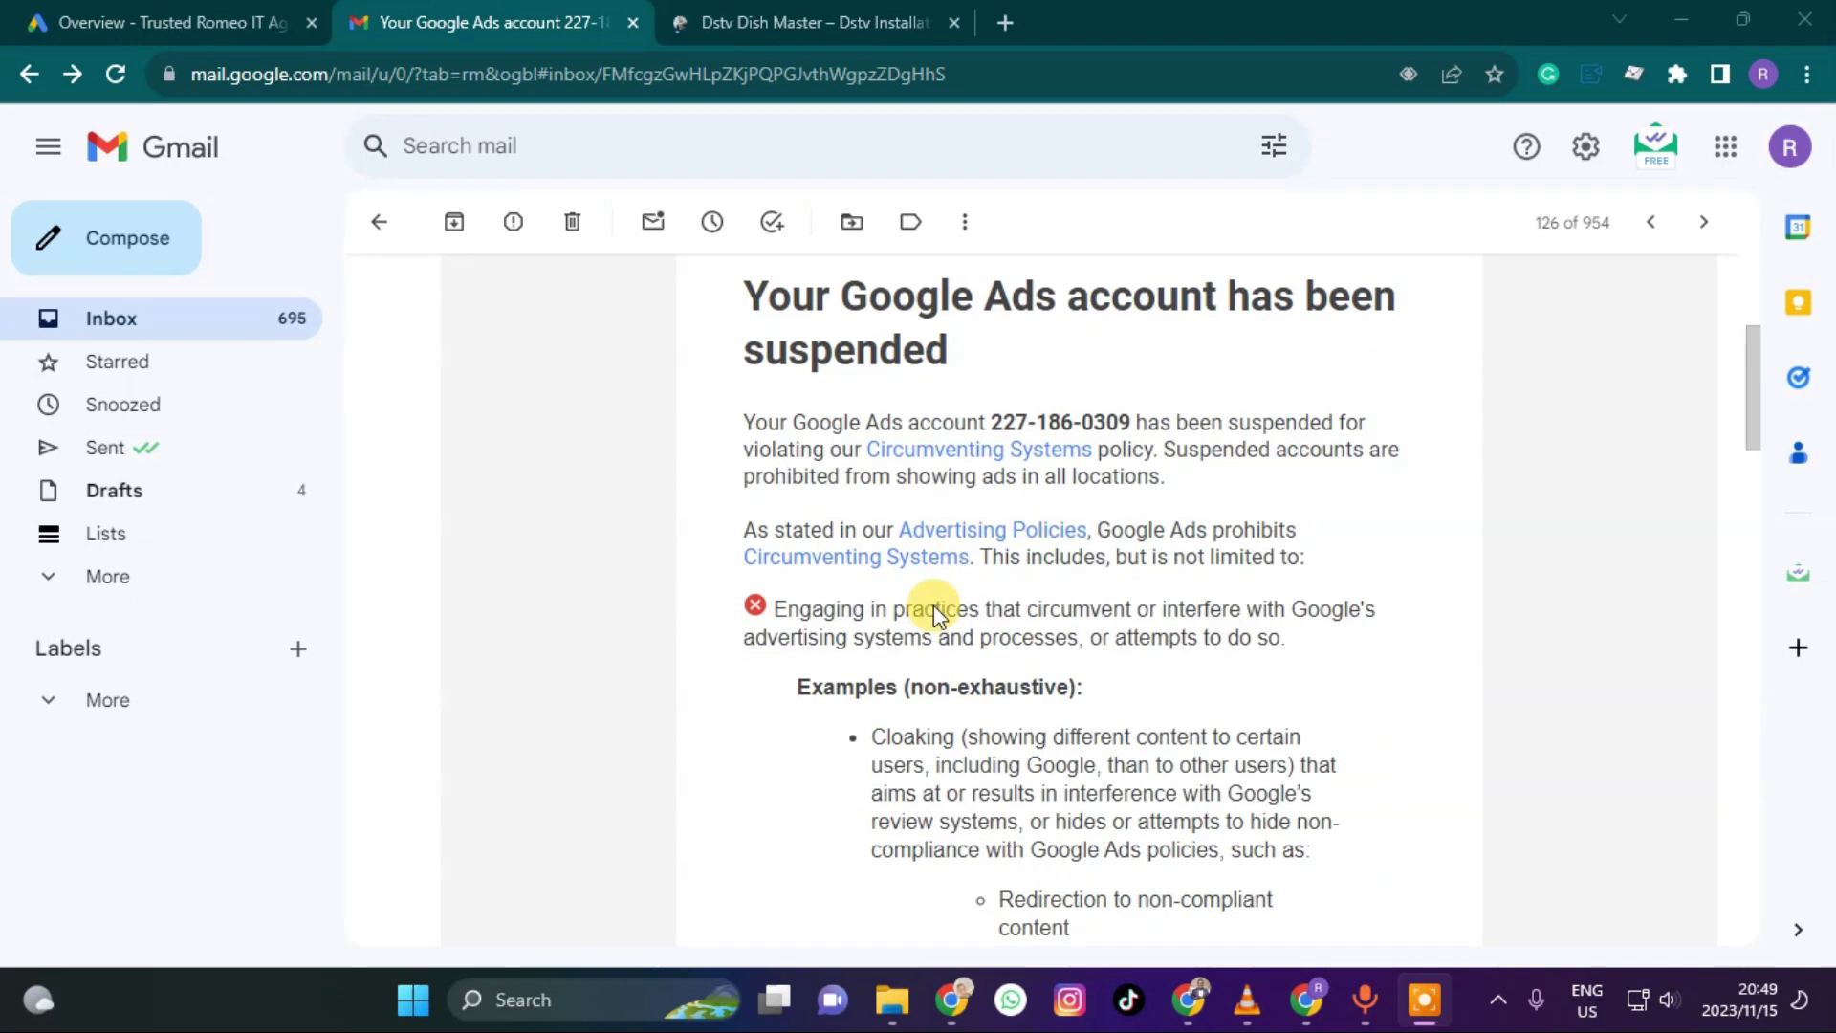
{"action": "scroll", "coordinate": [1004, 614], "scroll_direction": "down", "scroll_amount": 4}
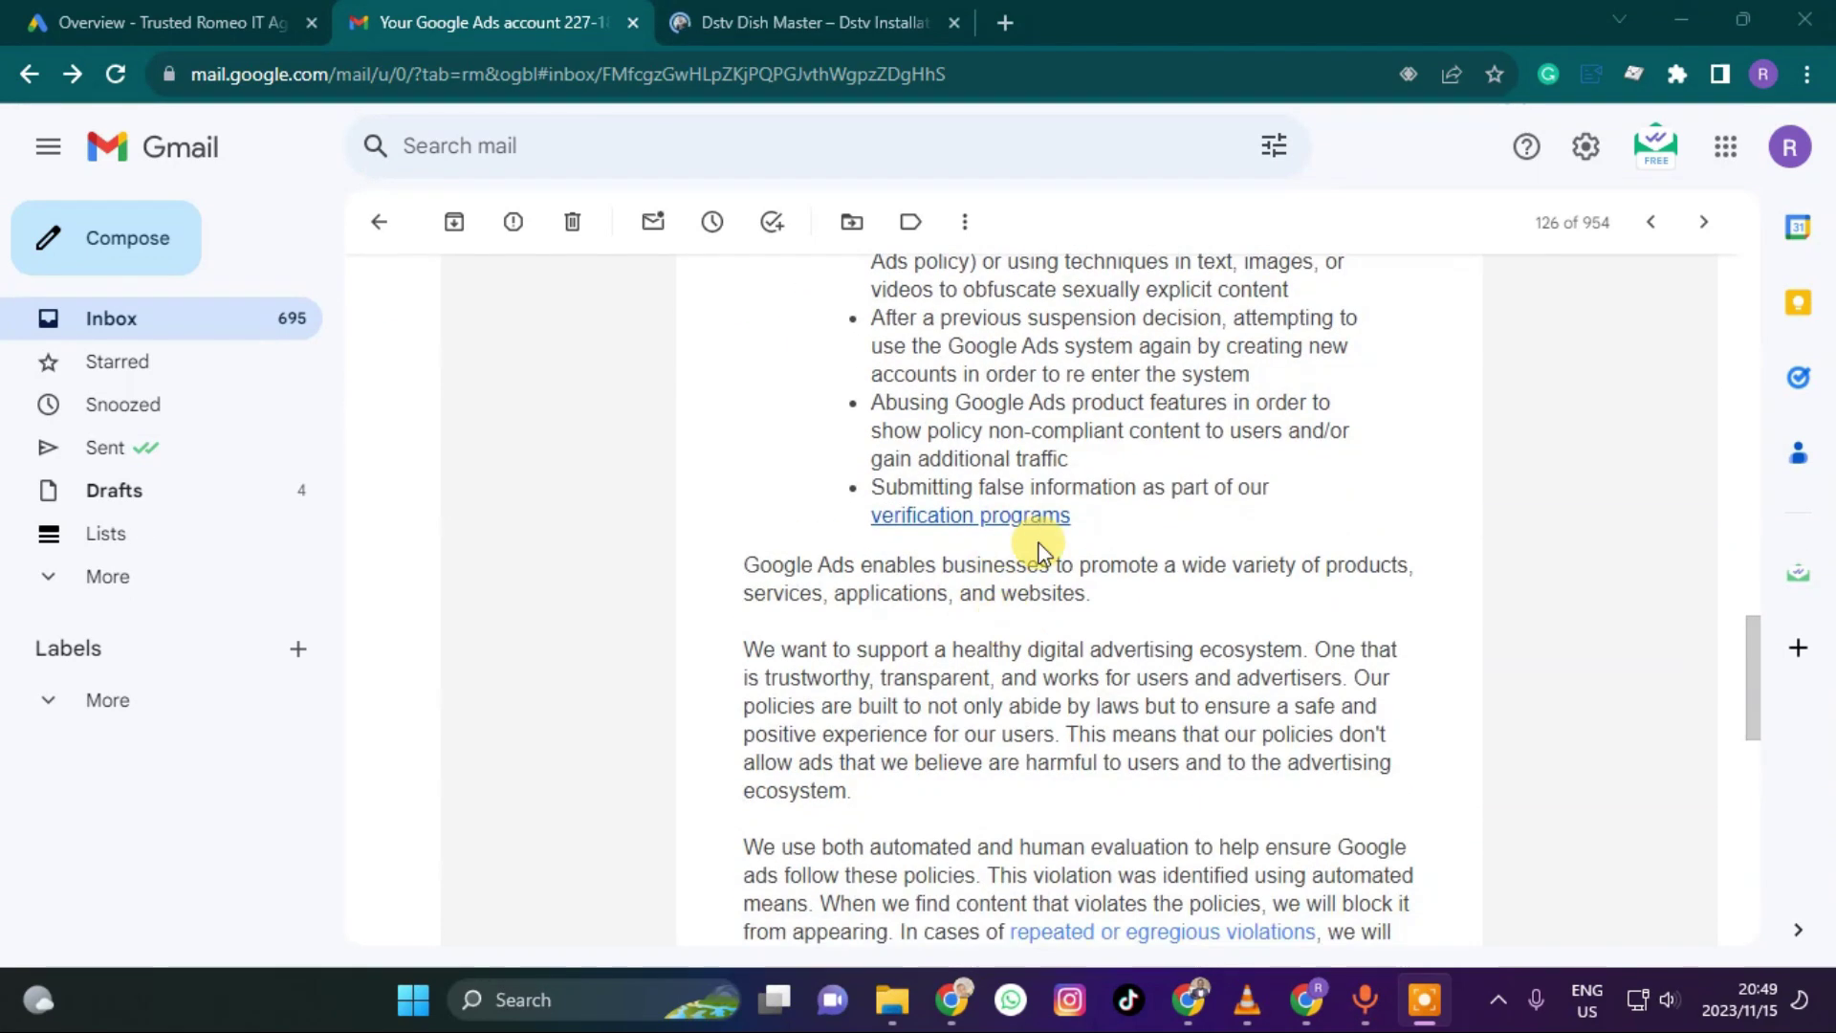
{"action": "scroll", "coordinate": [1073, 615], "scroll_direction": "down", "scroll_amount": 6}
{"action": "scroll", "coordinate": [1098, 545], "scroll_direction": "down", "scroll_amount": 2}
{"action": "scroll", "coordinate": [1085, 631], "scroll_direction": "up", "scroll_amount": 2}
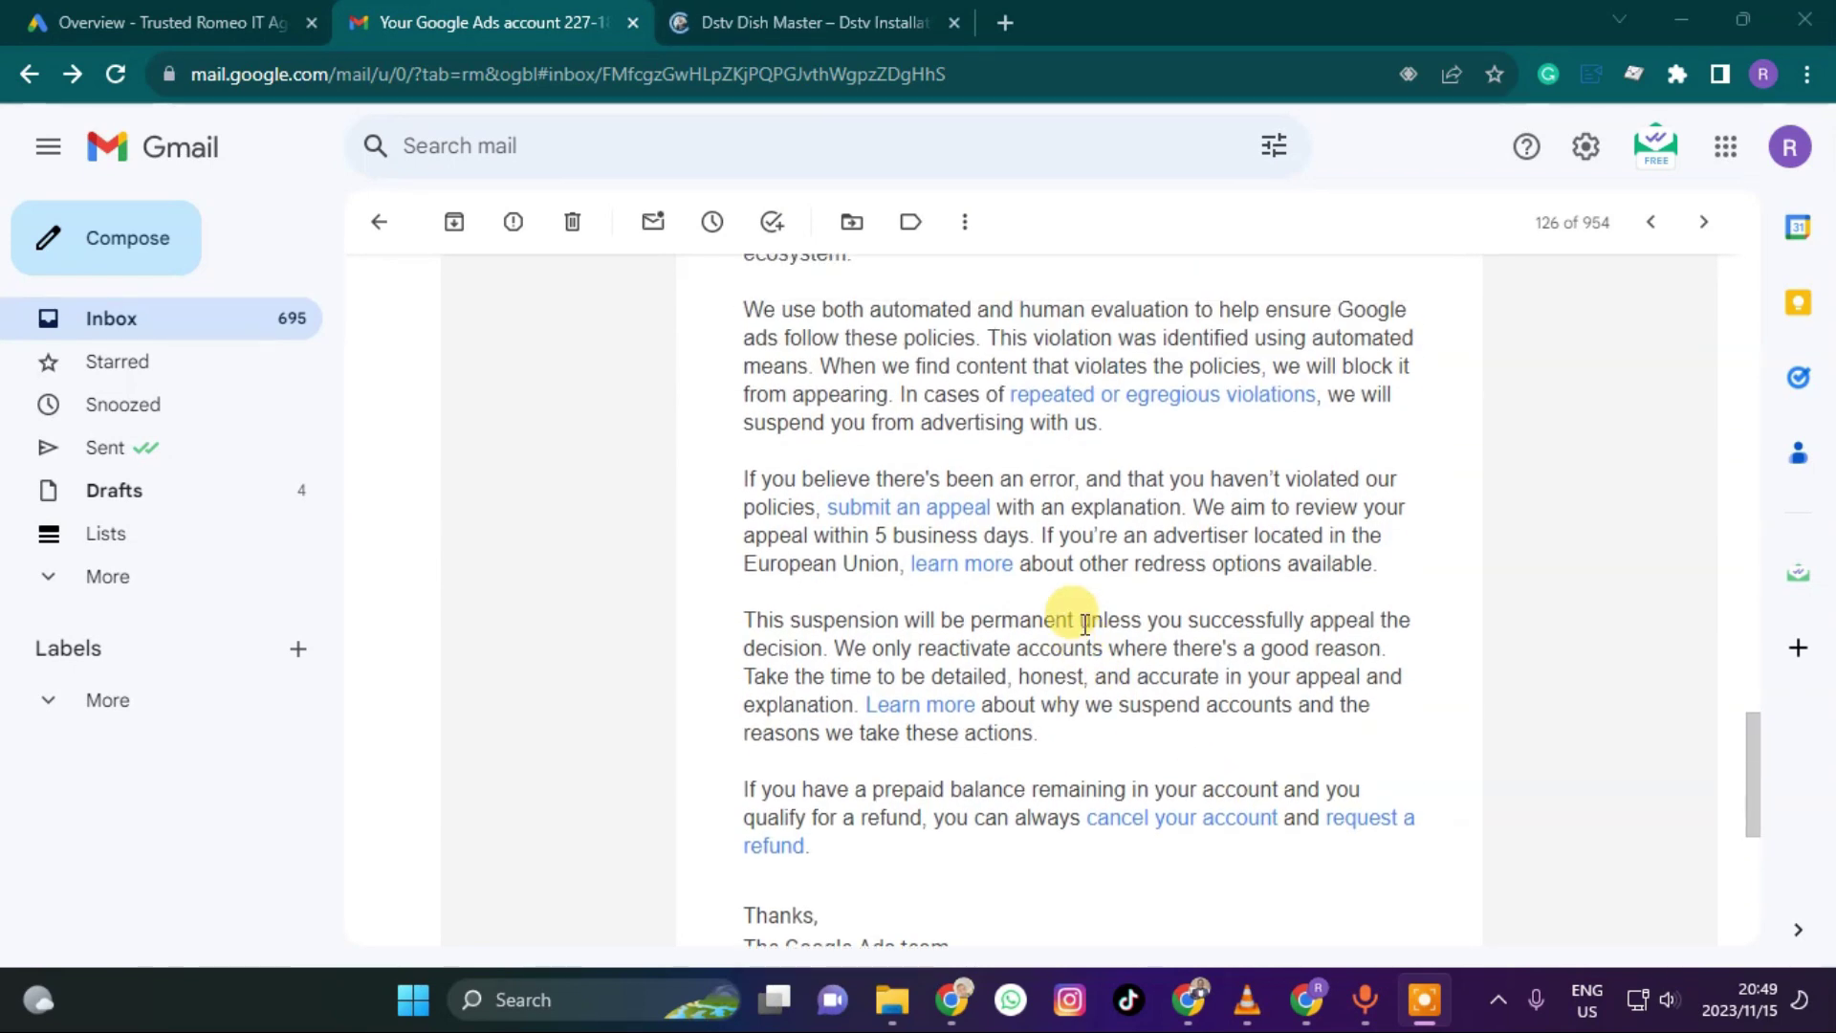
{"action": "scroll", "coordinate": [1078, 639], "scroll_direction": "up", "scroll_amount": 20}
{"action": "scroll", "coordinate": [1064, 669], "scroll_direction": "up", "scroll_amount": 5}
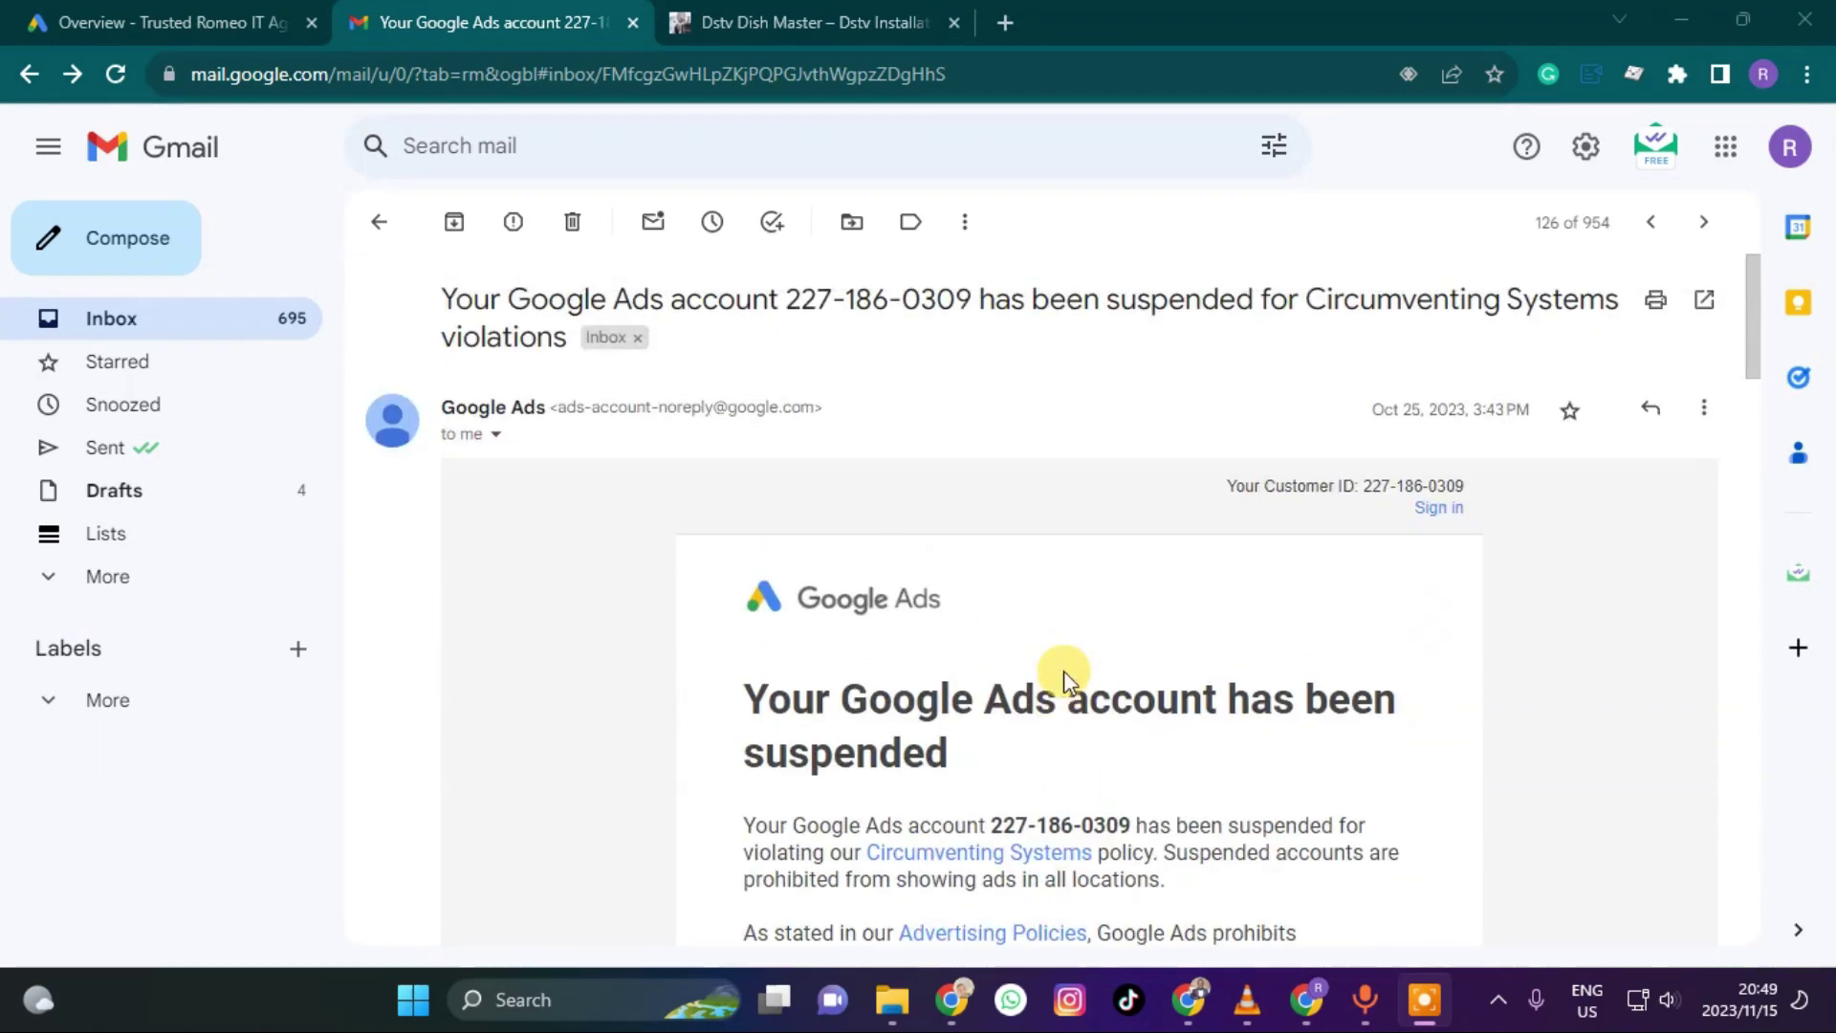
Switch to the Dstv Dish Master website and look through the whole home page down to the opening schedule
{"action": "left_click", "coordinate": [777, 55]}
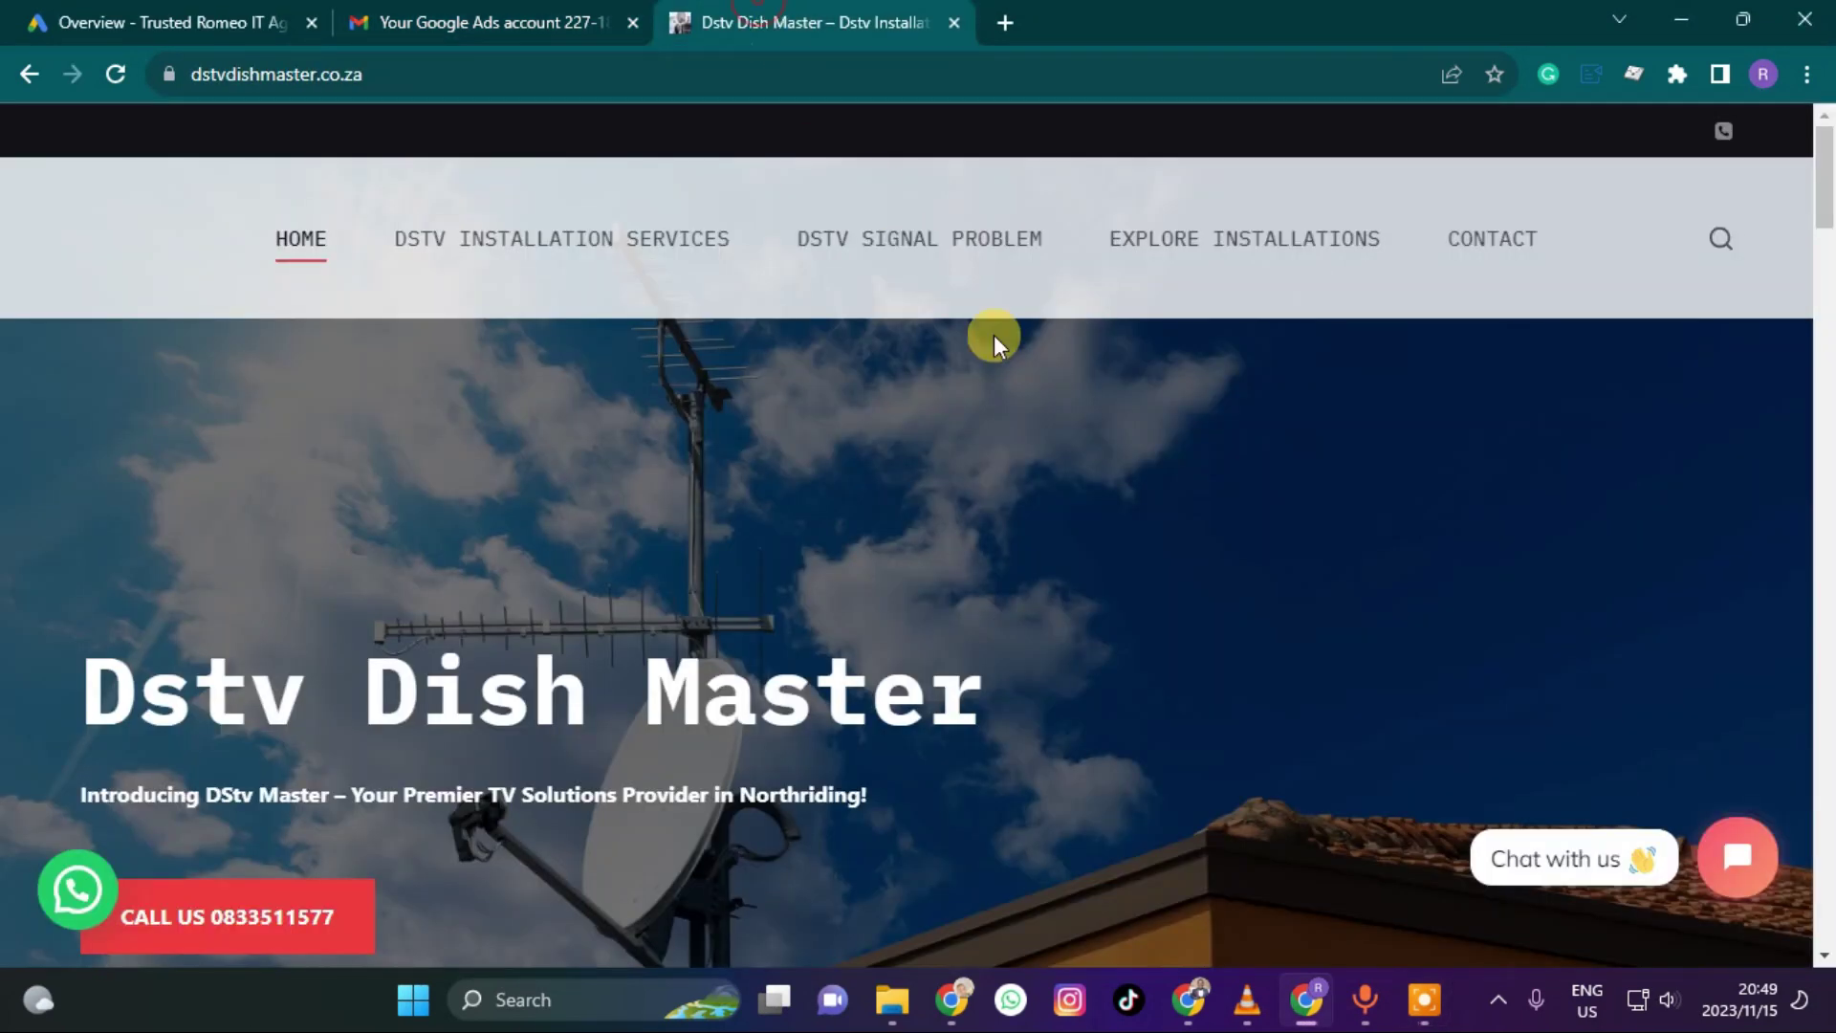
{"action": "scroll", "coordinate": [911, 551], "scroll_direction": "down", "scroll_amount": 13}
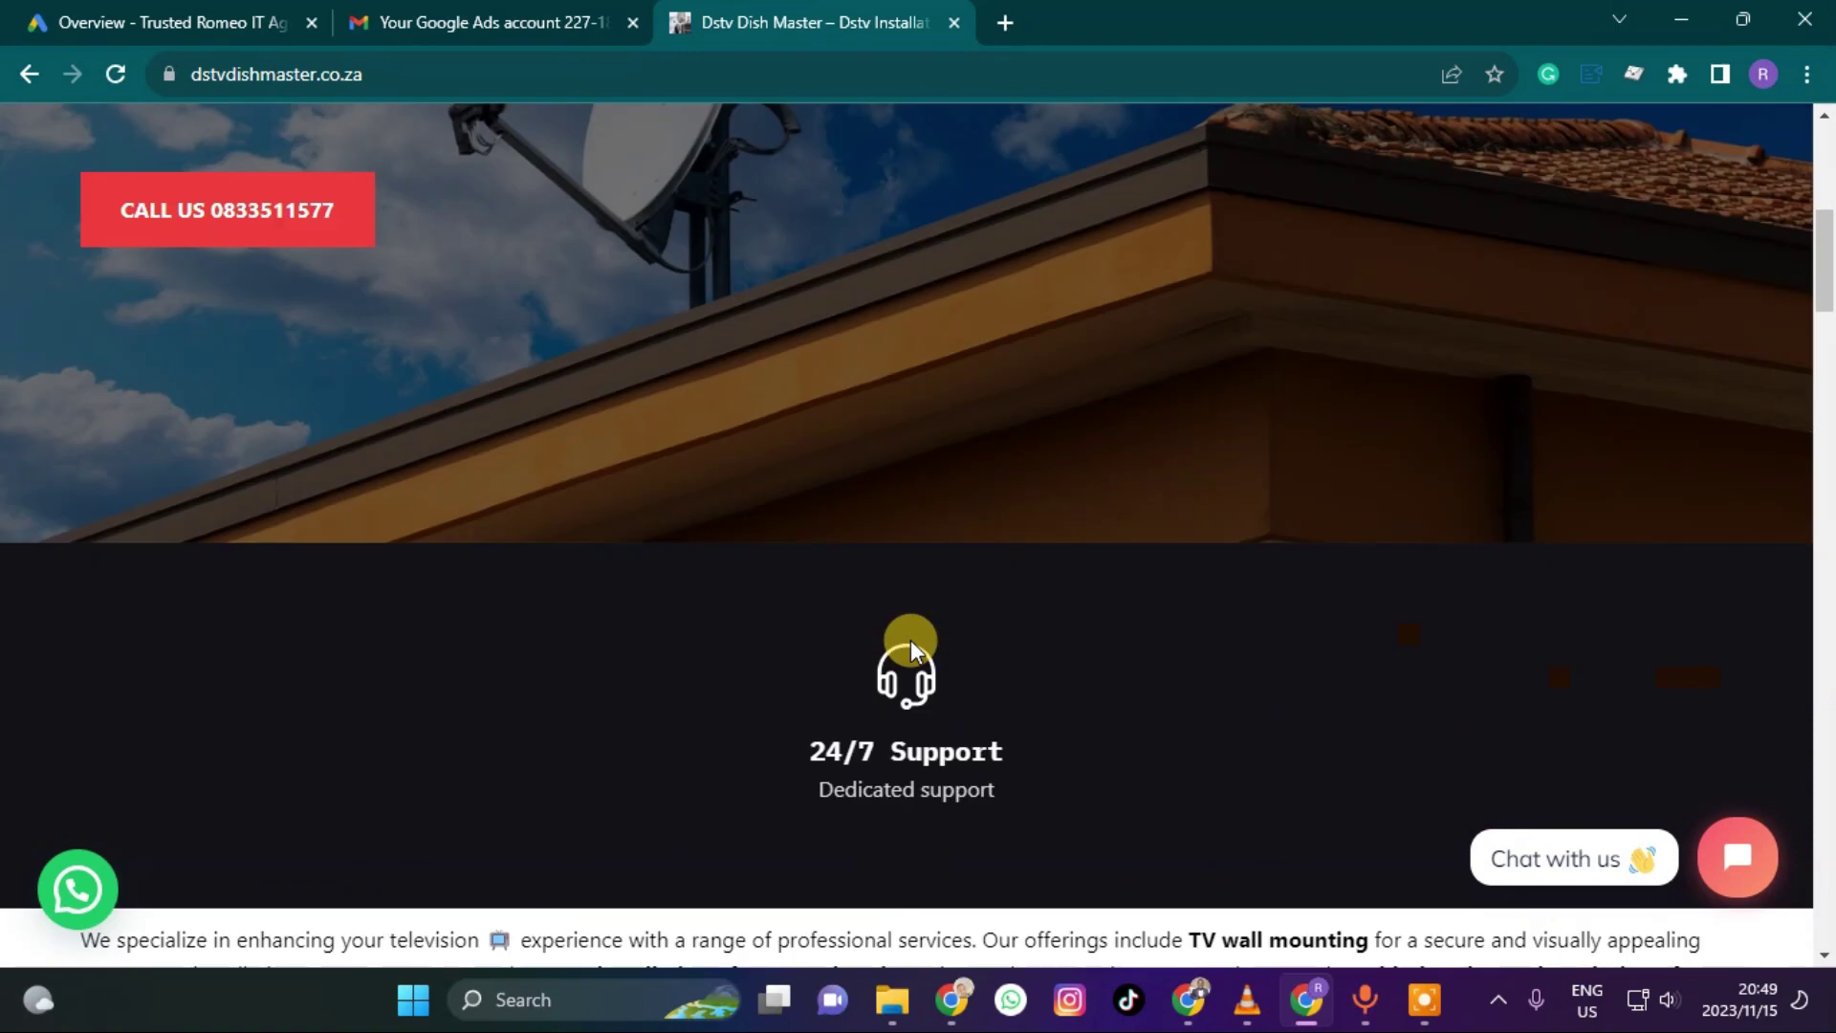
{"action": "scroll", "coordinate": [910, 640], "scroll_direction": "down", "scroll_amount": 1}
{"action": "scroll", "coordinate": [869, 553], "scroll_direction": "down", "scroll_amount": 4}
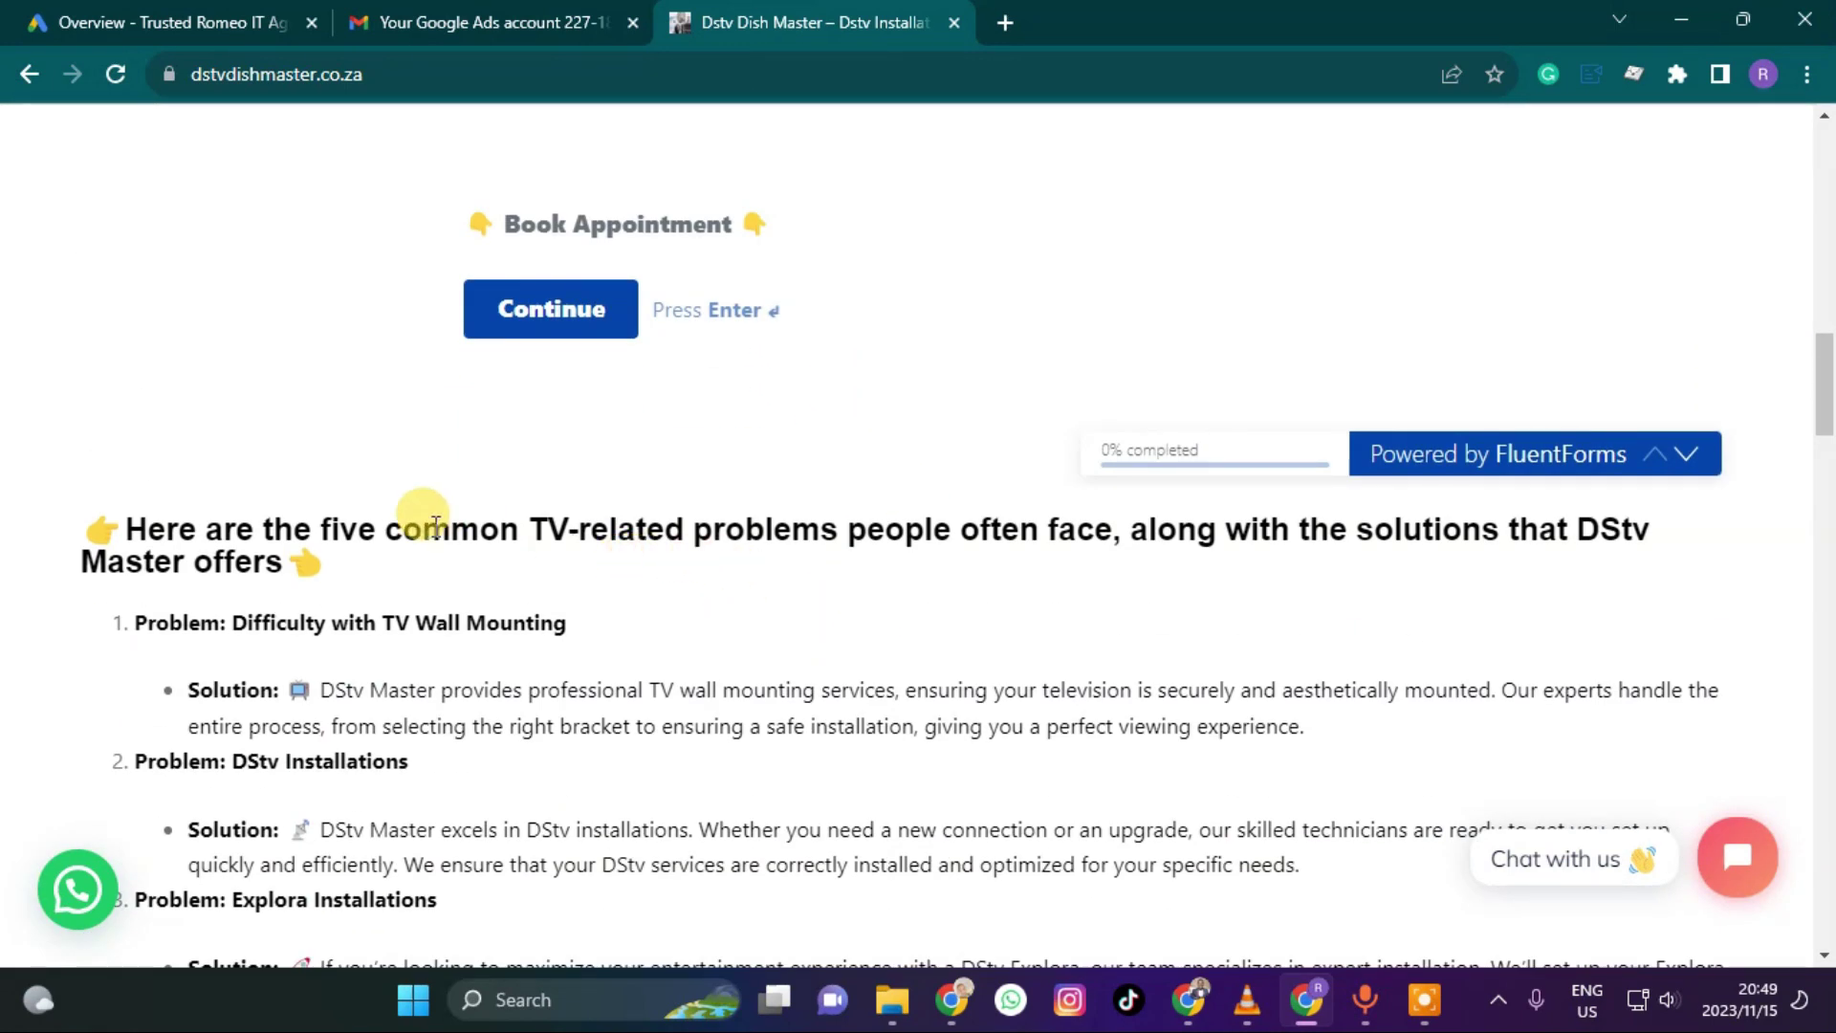
{"action": "scroll", "coordinate": [451, 538], "scroll_direction": "down", "scroll_amount": 3}
{"action": "scroll", "coordinate": [451, 537], "scroll_direction": "down", "scroll_amount": 10}
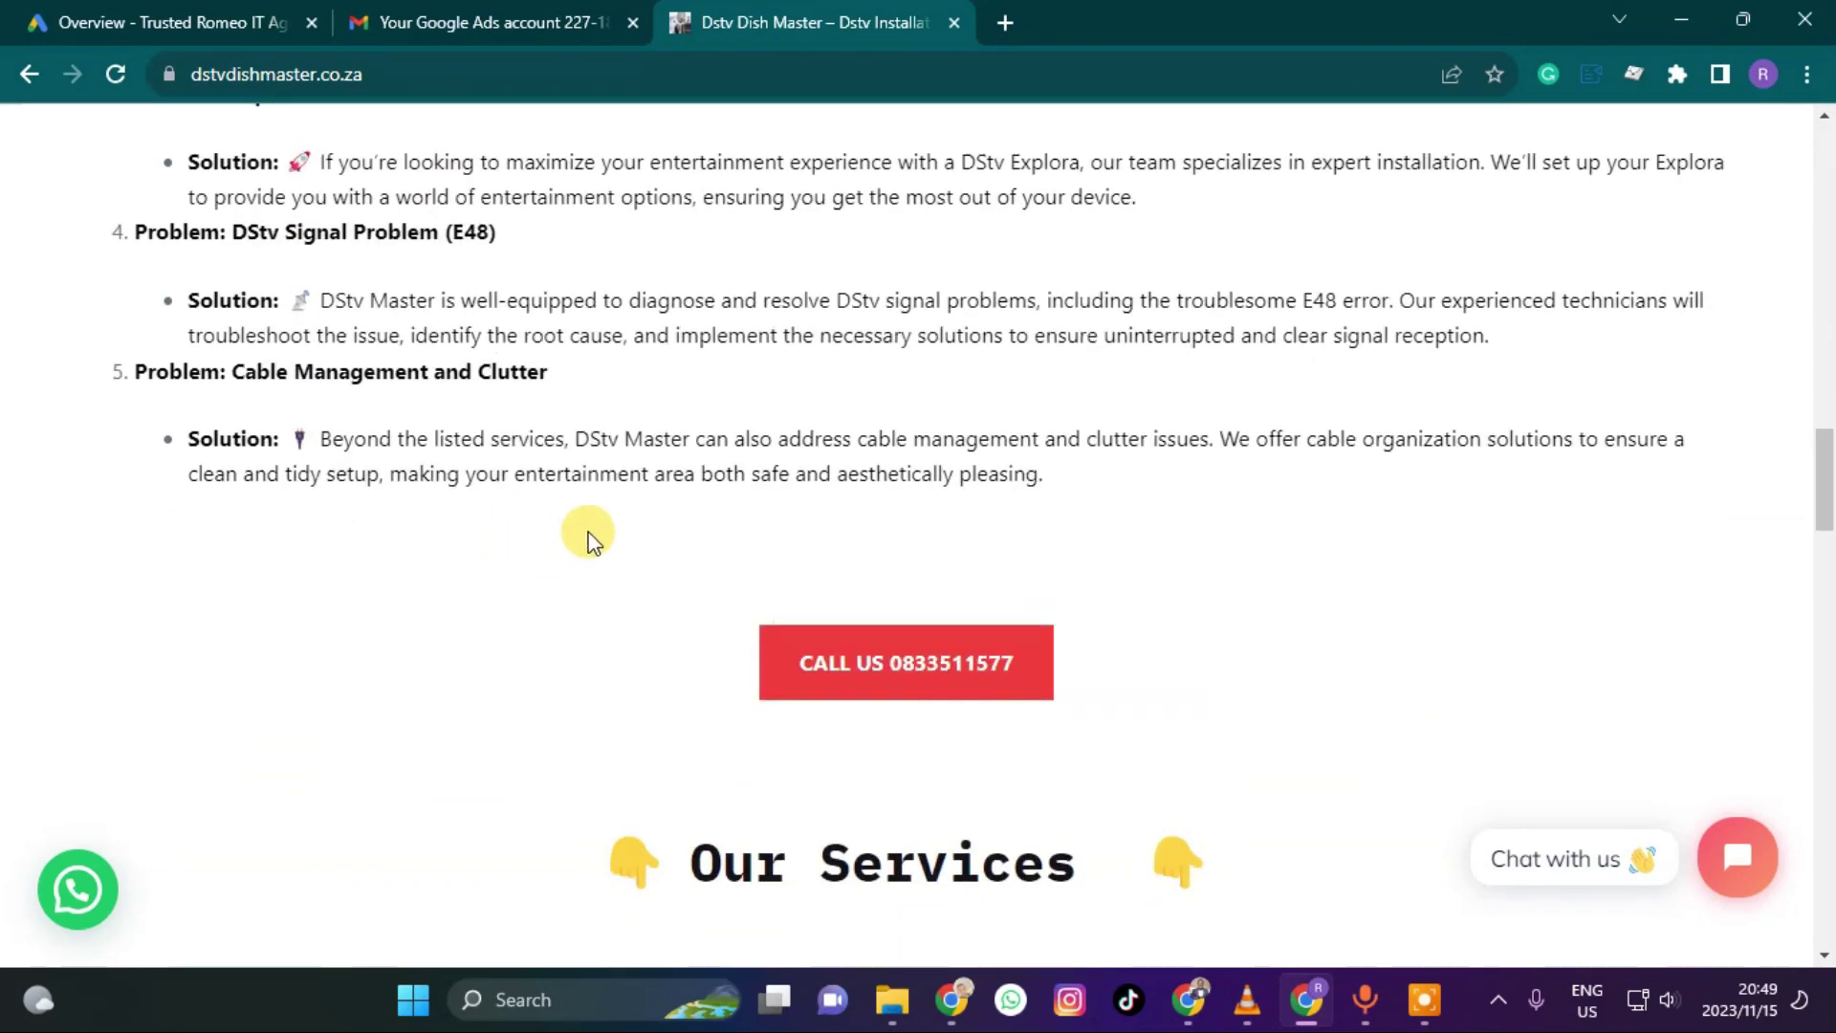
{"action": "scroll", "coordinate": [761, 542], "scroll_direction": "down", "scroll_amount": 15}
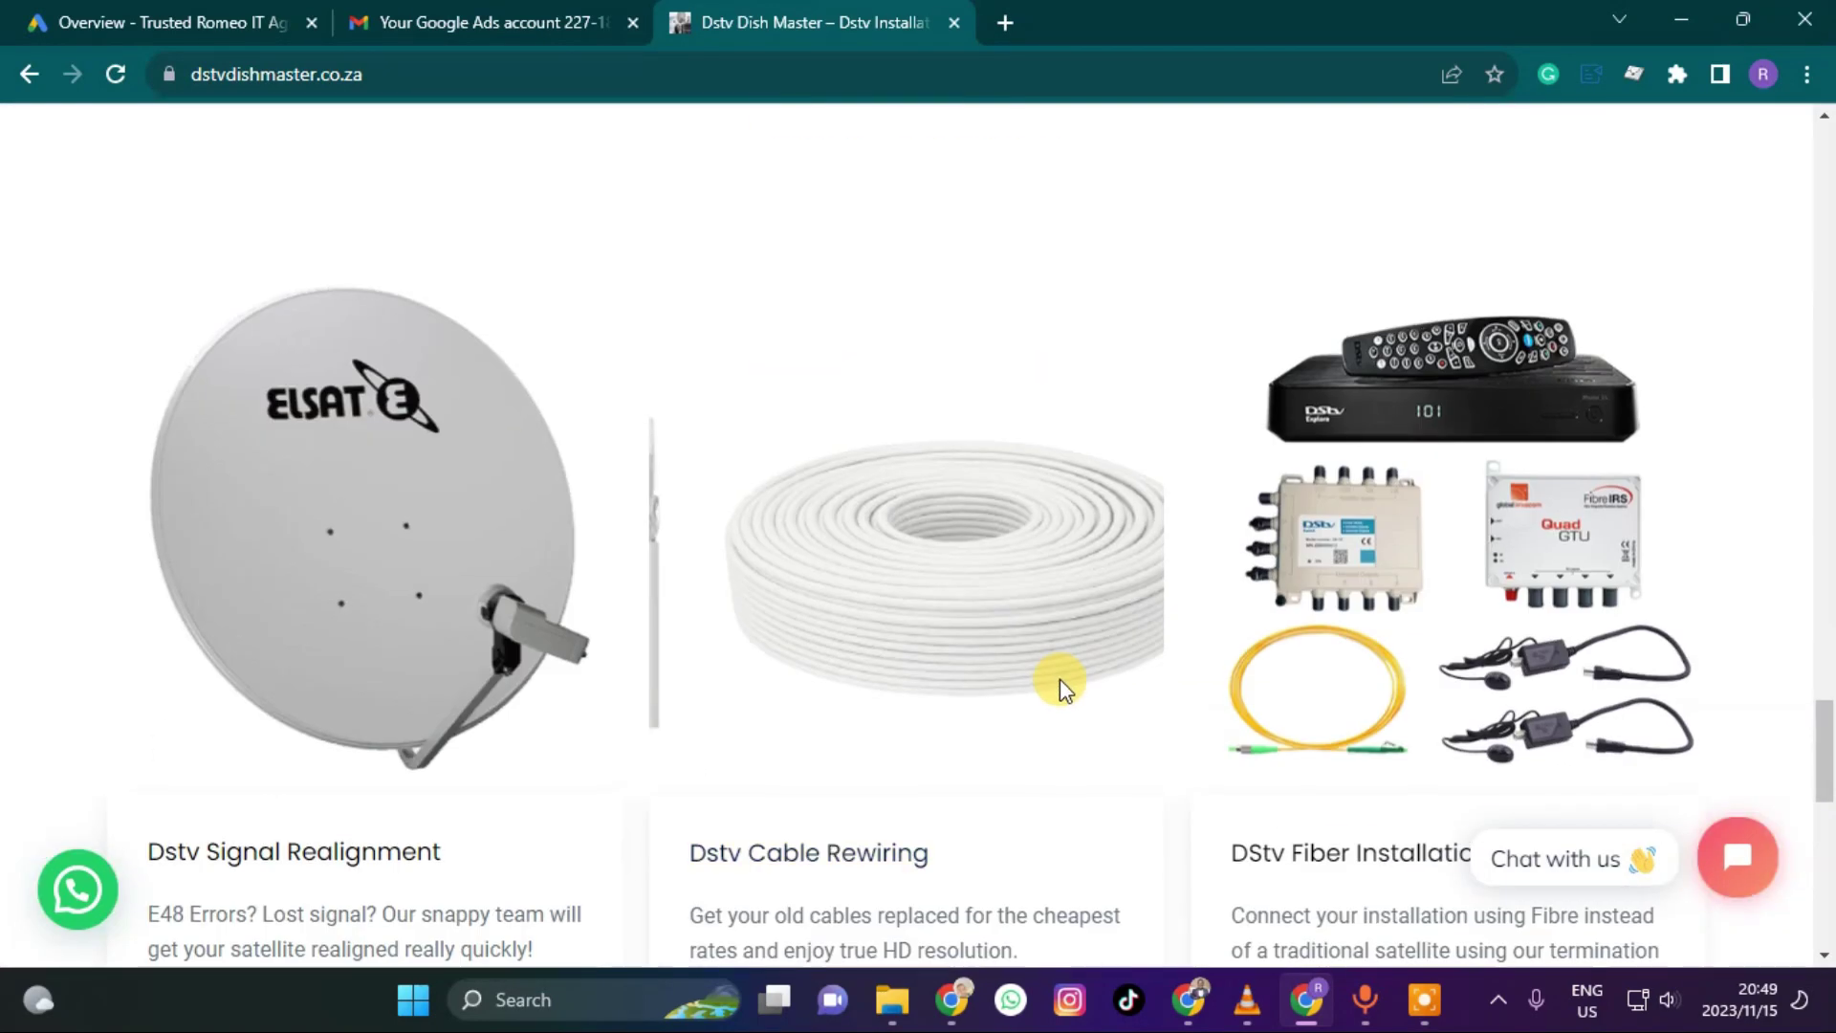
{"action": "scroll", "coordinate": [1058, 676], "scroll_direction": "down", "scroll_amount": 8}
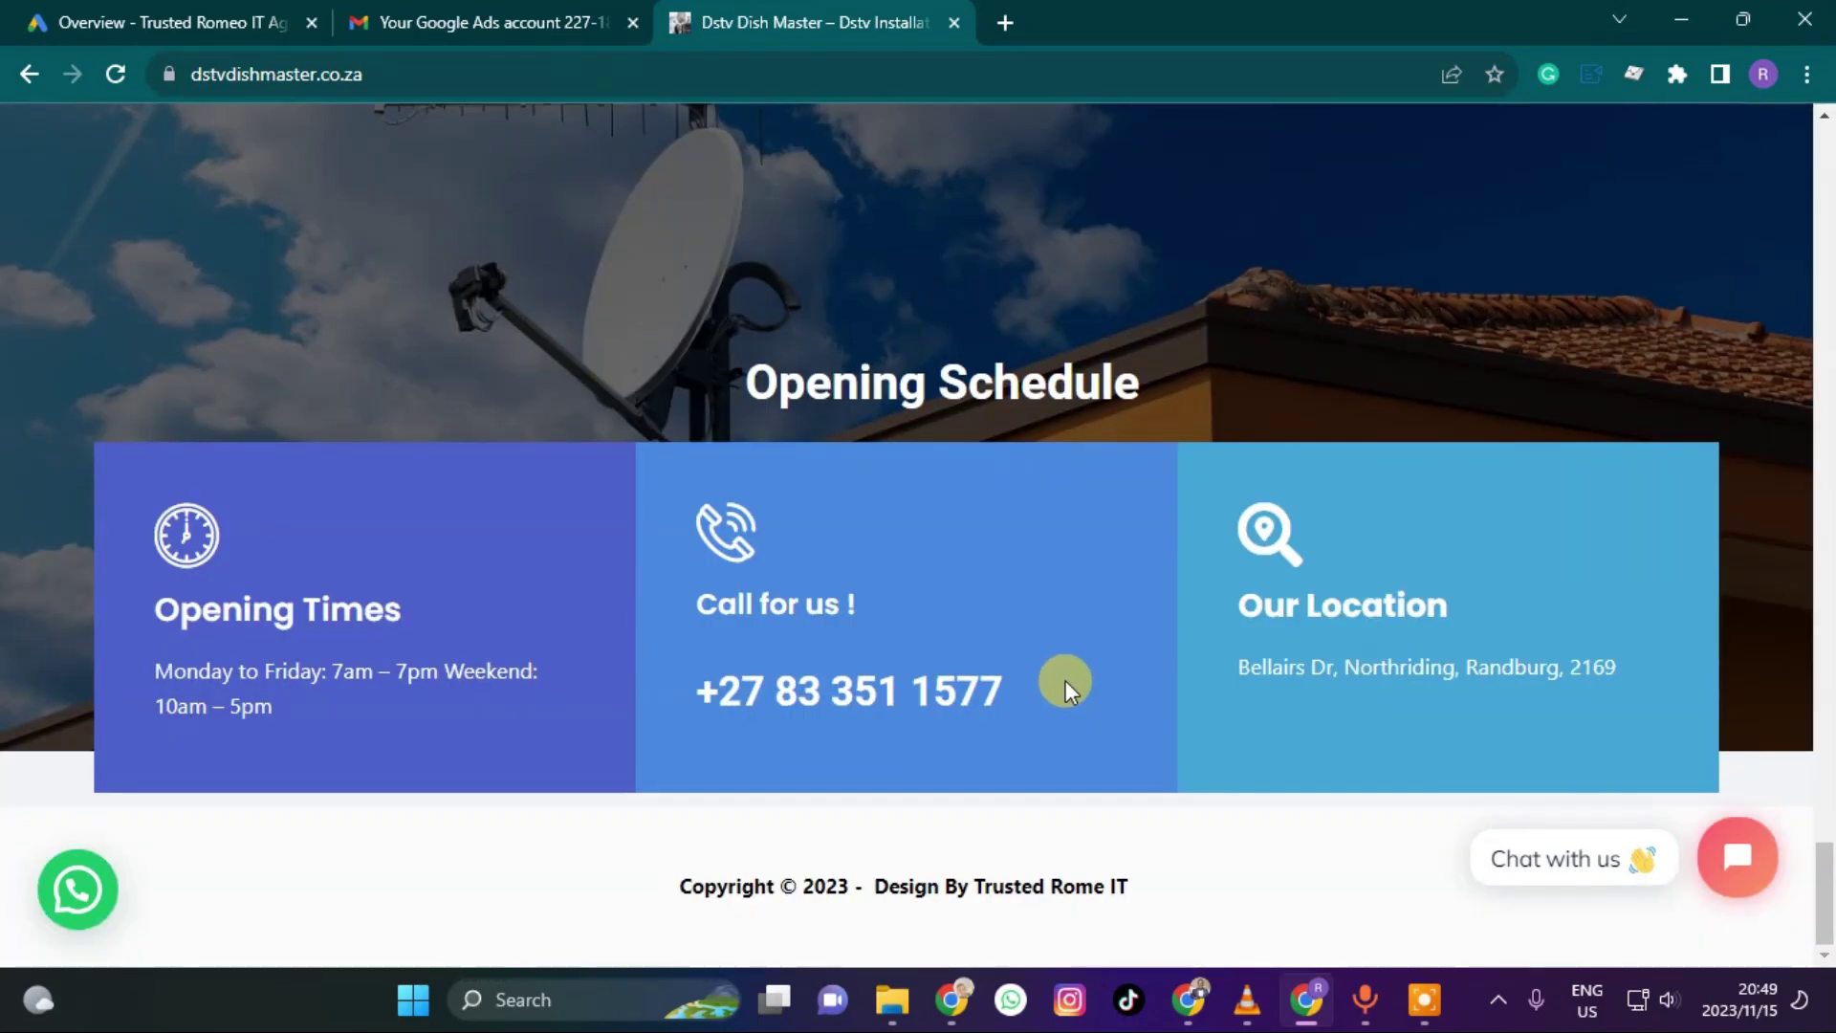
{"action": "scroll", "coordinate": [1241, 834], "scroll_direction": "up", "scroll_amount": 20}
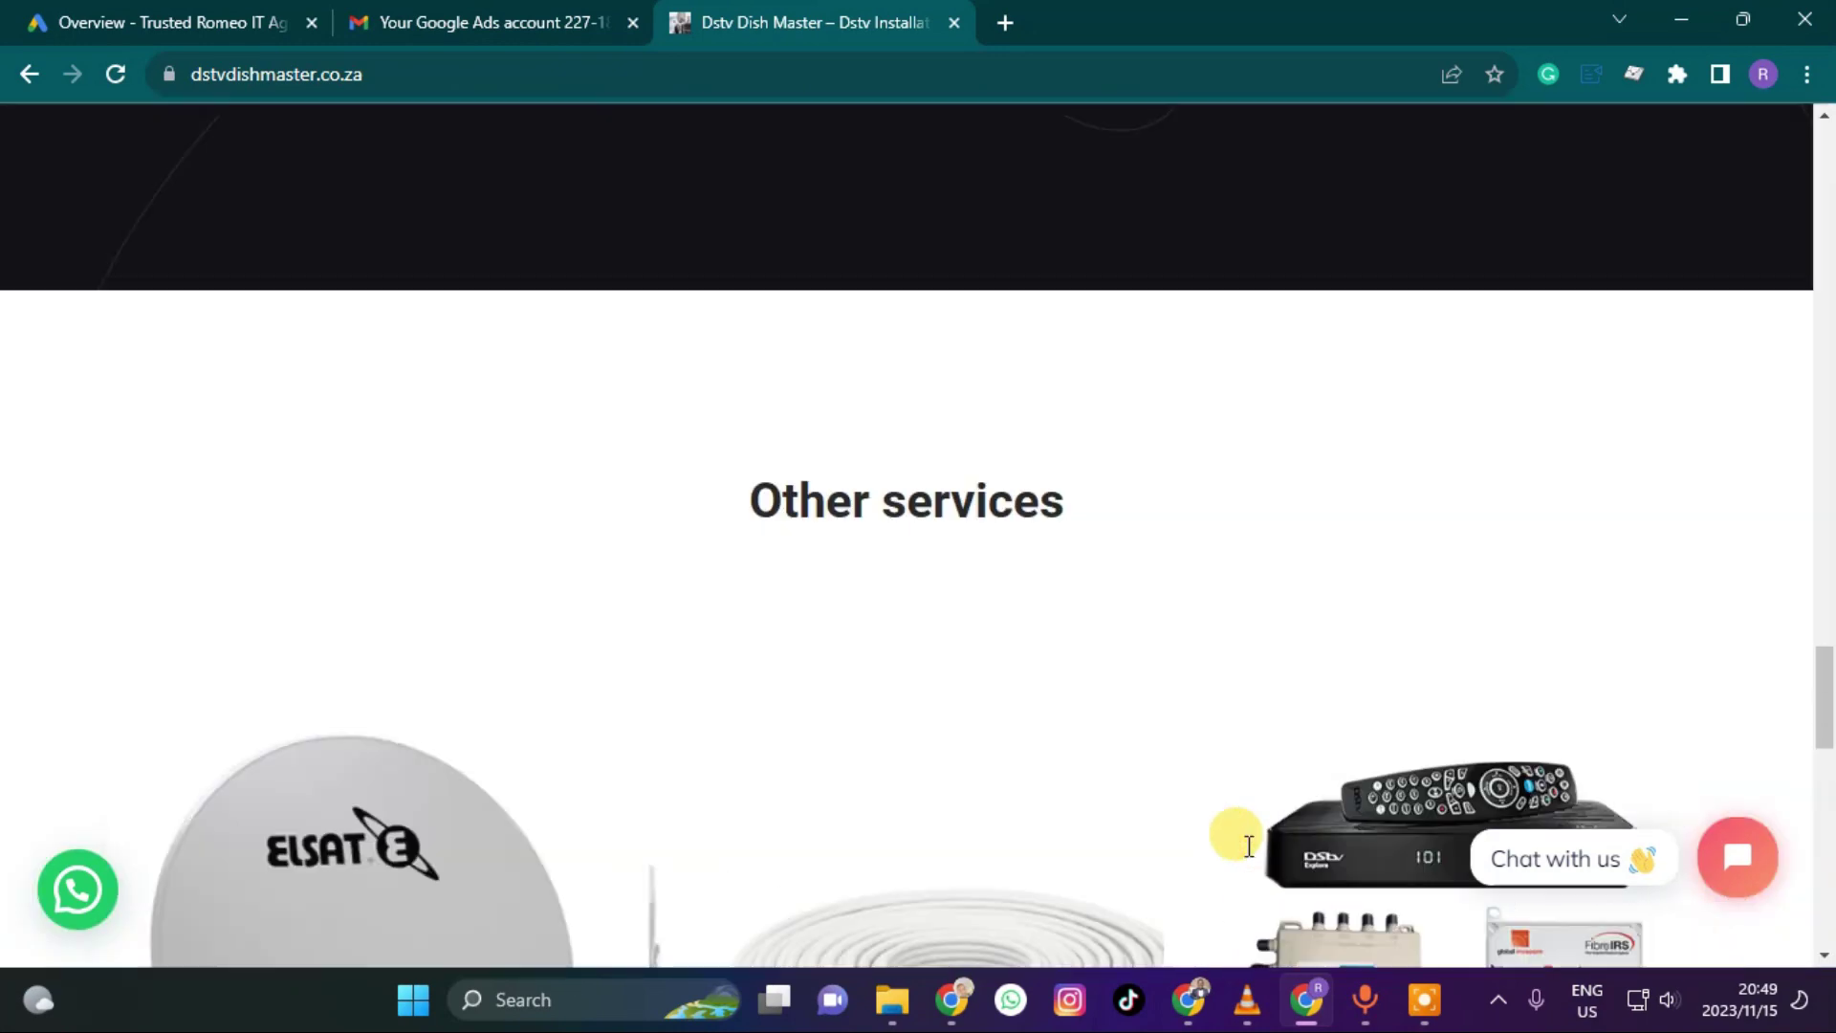
{"action": "scroll", "coordinate": [1243, 841], "scroll_direction": "up", "scroll_amount": 15}
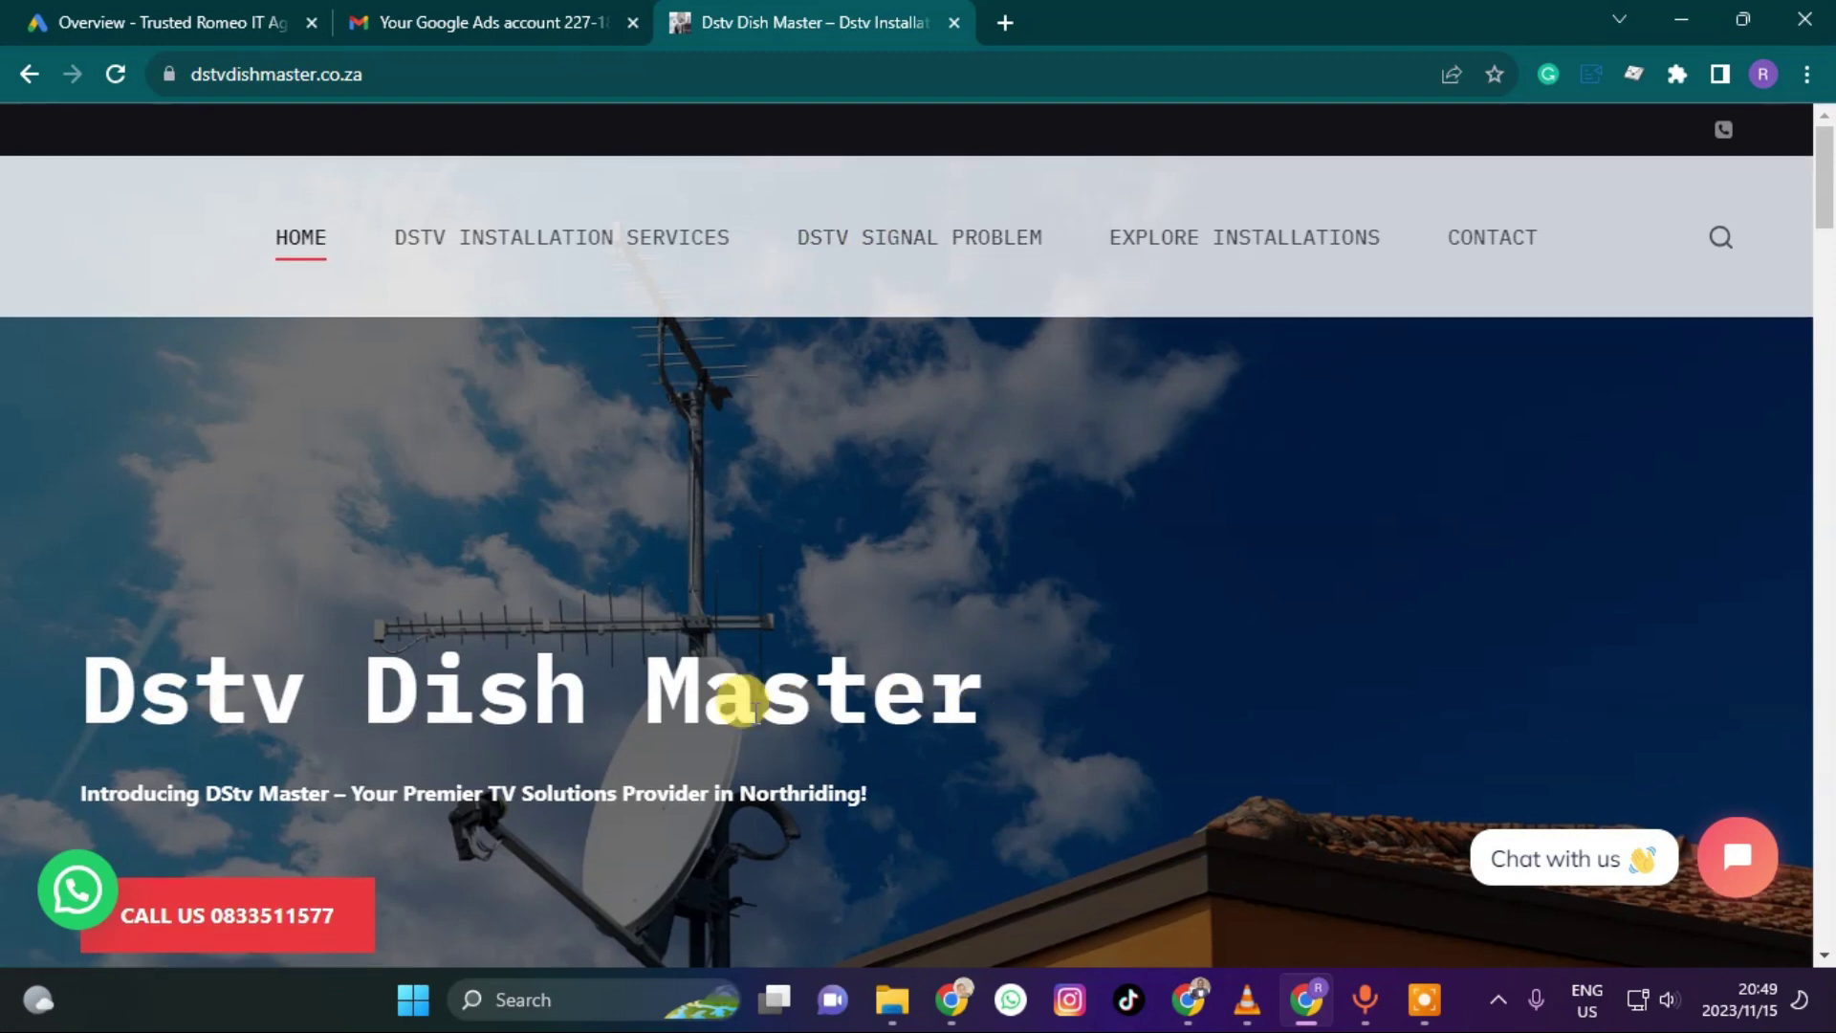
Examine the home page's headline, business introduction and Book Appointment section
{"action": "scroll", "coordinate": [19, 451], "scroll_direction": "down", "scroll_amount": 3}
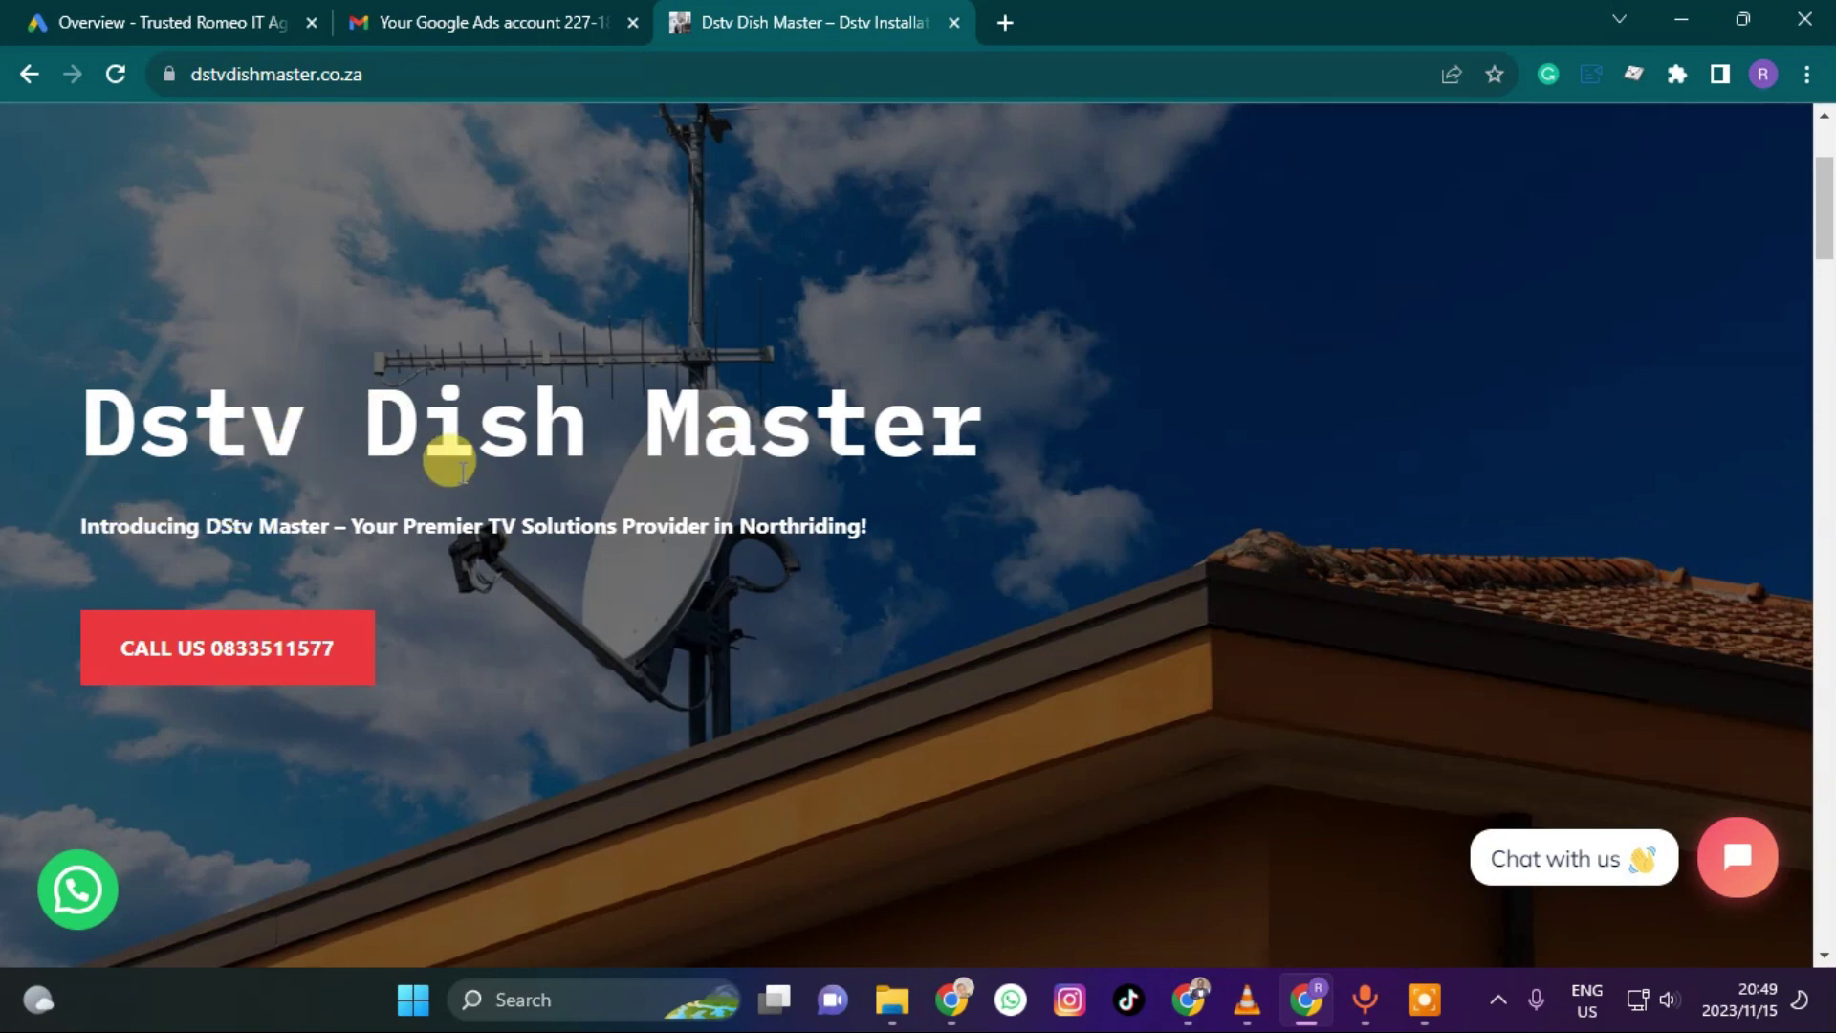
{"action": "scroll", "coordinate": [485, 565], "scroll_direction": "down", "scroll_amount": 7}
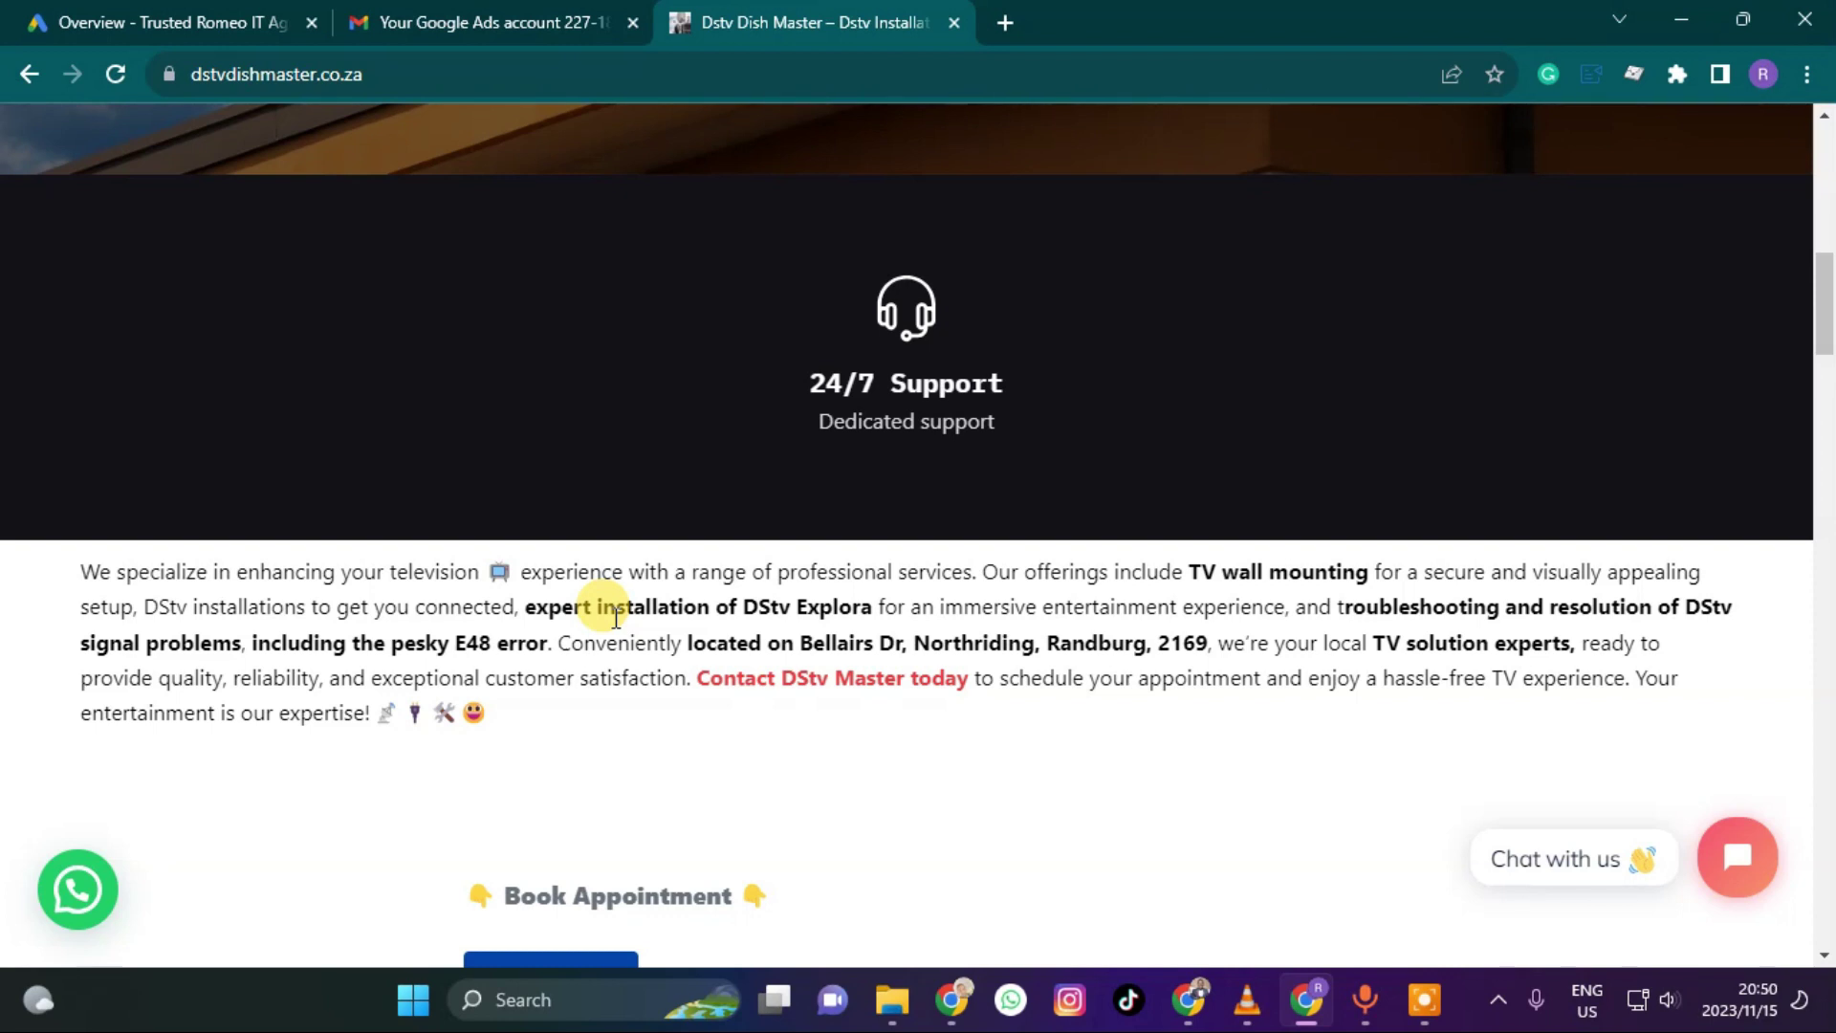
{"action": "scroll", "coordinate": [445, 531], "scroll_direction": "down", "scroll_amount": 3}
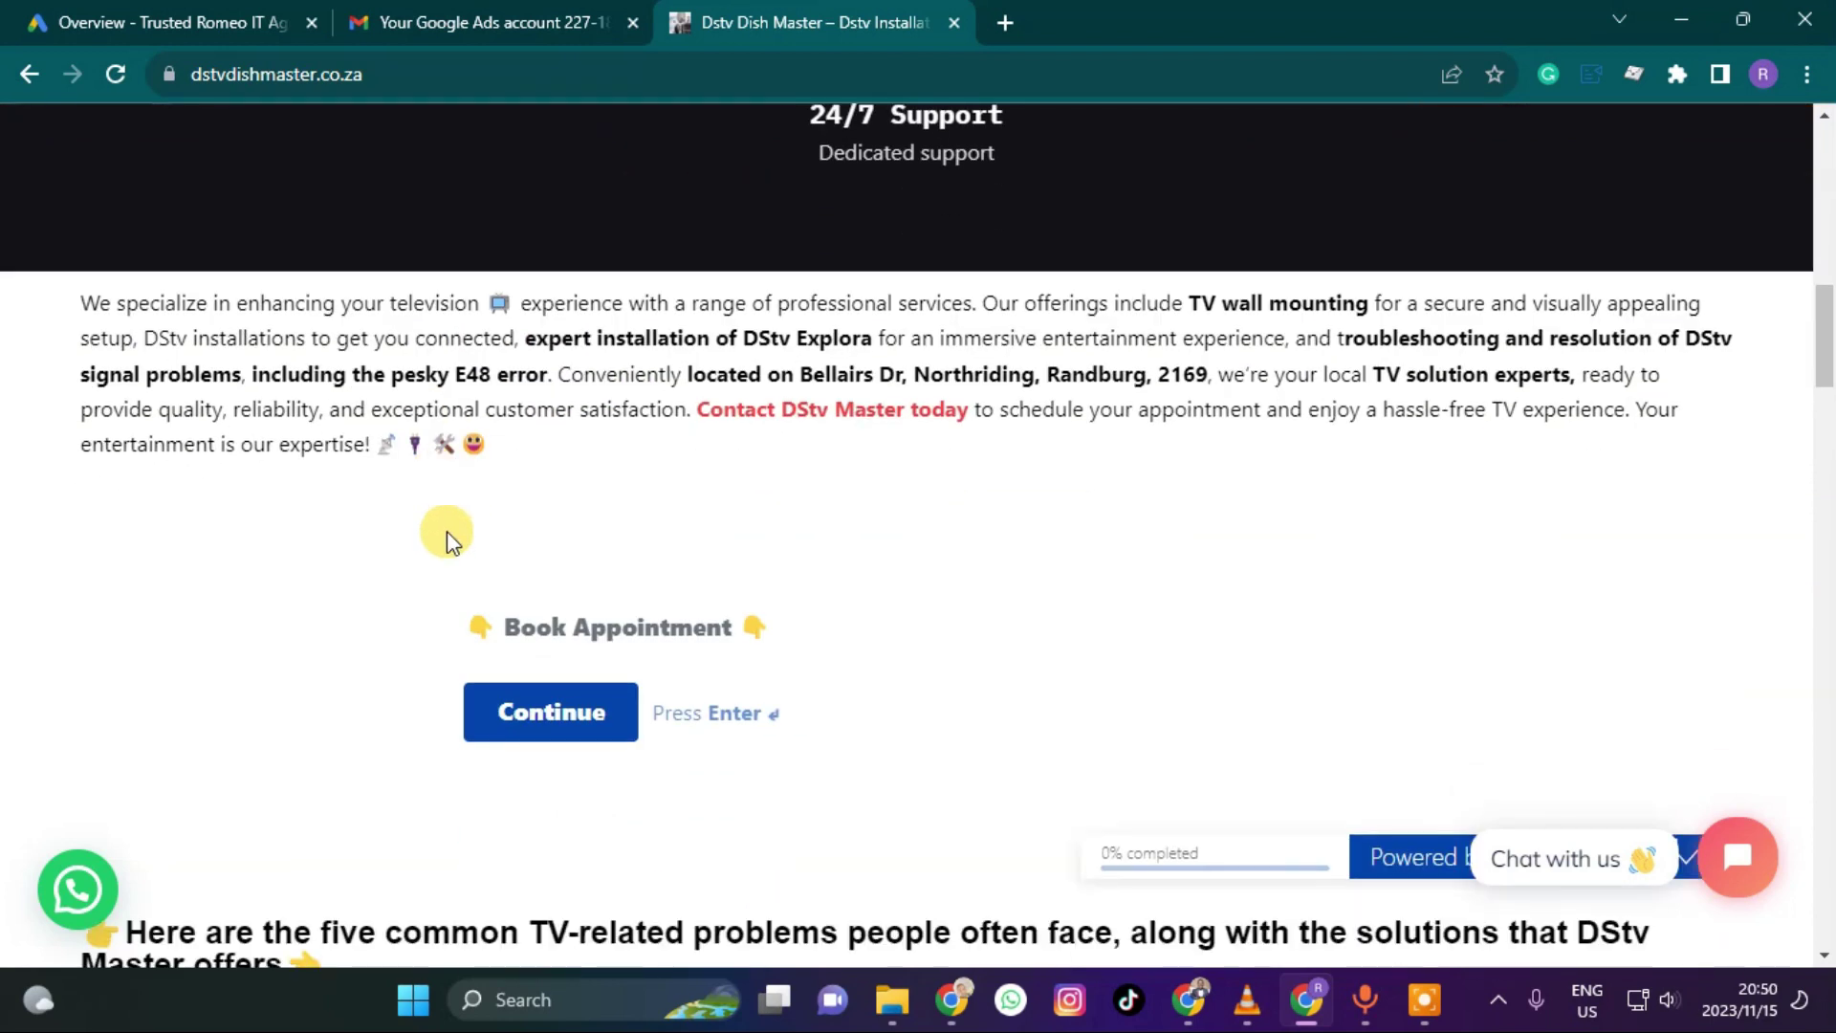
{"action": "scroll", "coordinate": [449, 531], "scroll_direction": "down", "scroll_amount": 3}
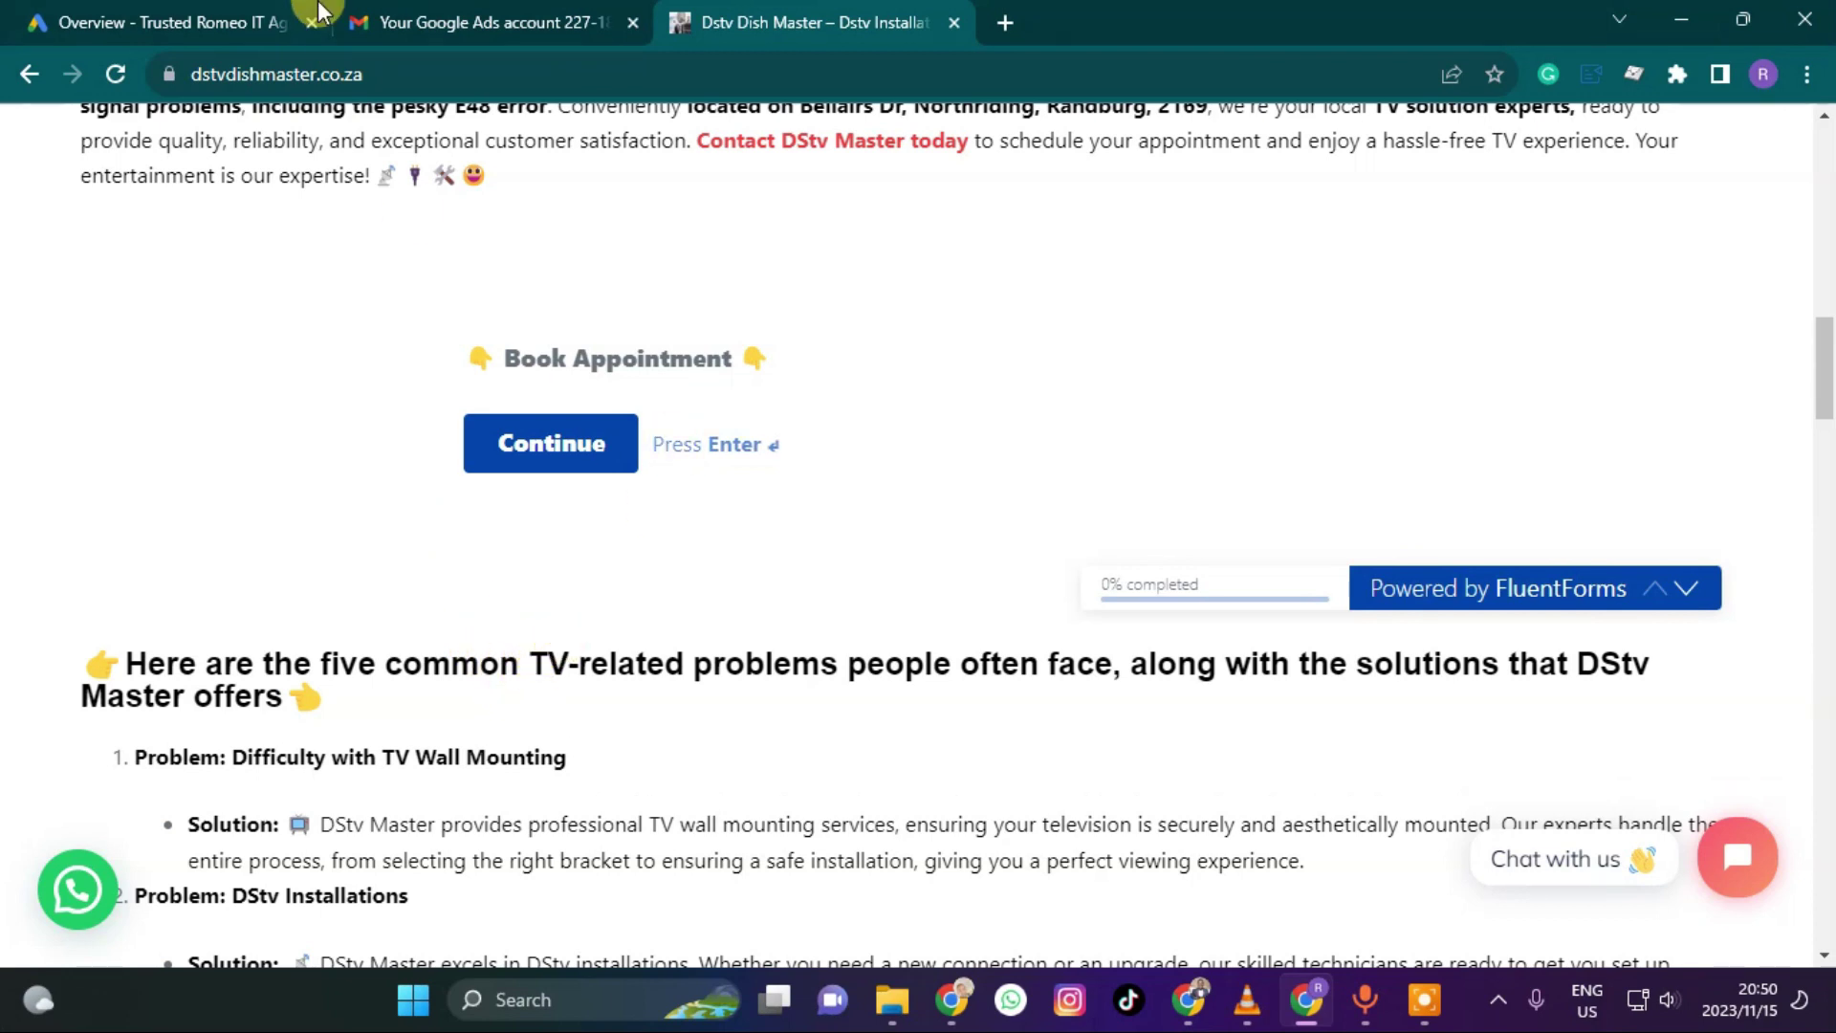
Return to the Google Ads overview, open the suspension help and start an appeal for the suspended account
{"action": "left_click", "coordinate": [206, 21]}
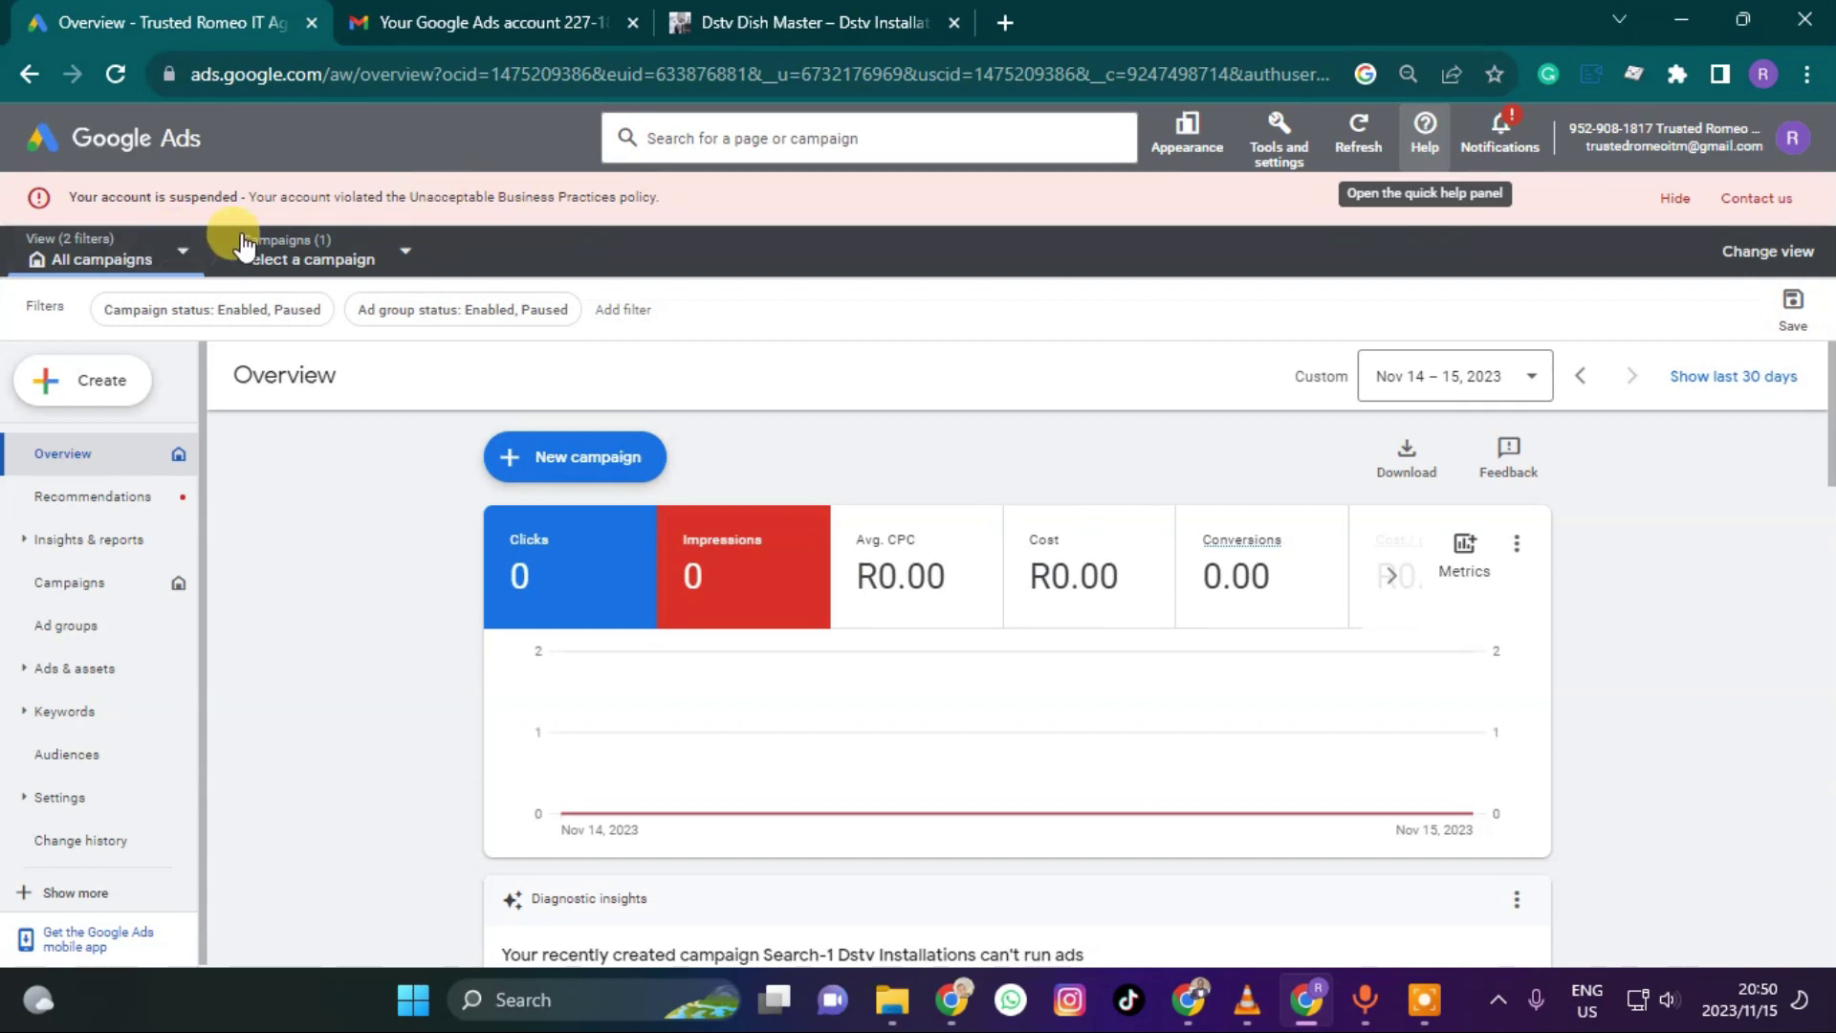
{"action": "left_click", "coordinate": [1748, 201]}
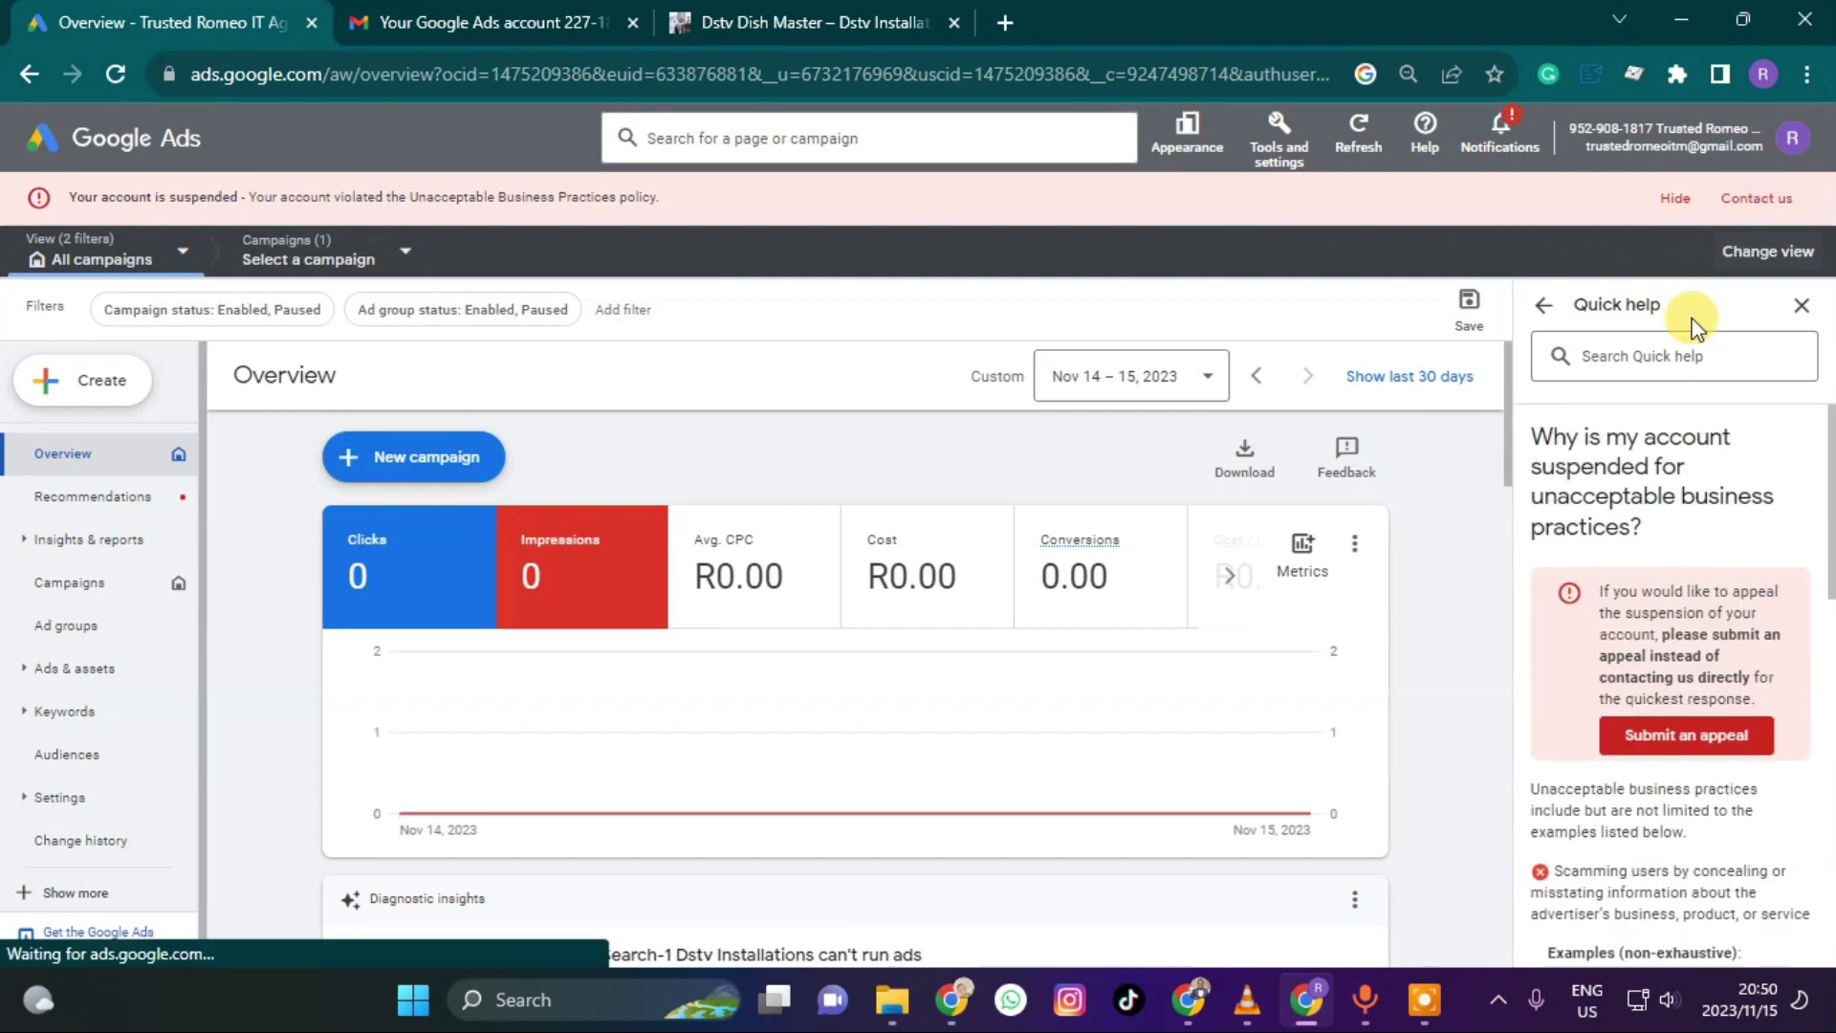
{"action": "scroll", "coordinate": [1592, 459], "scroll_direction": "down", "scroll_amount": 2}
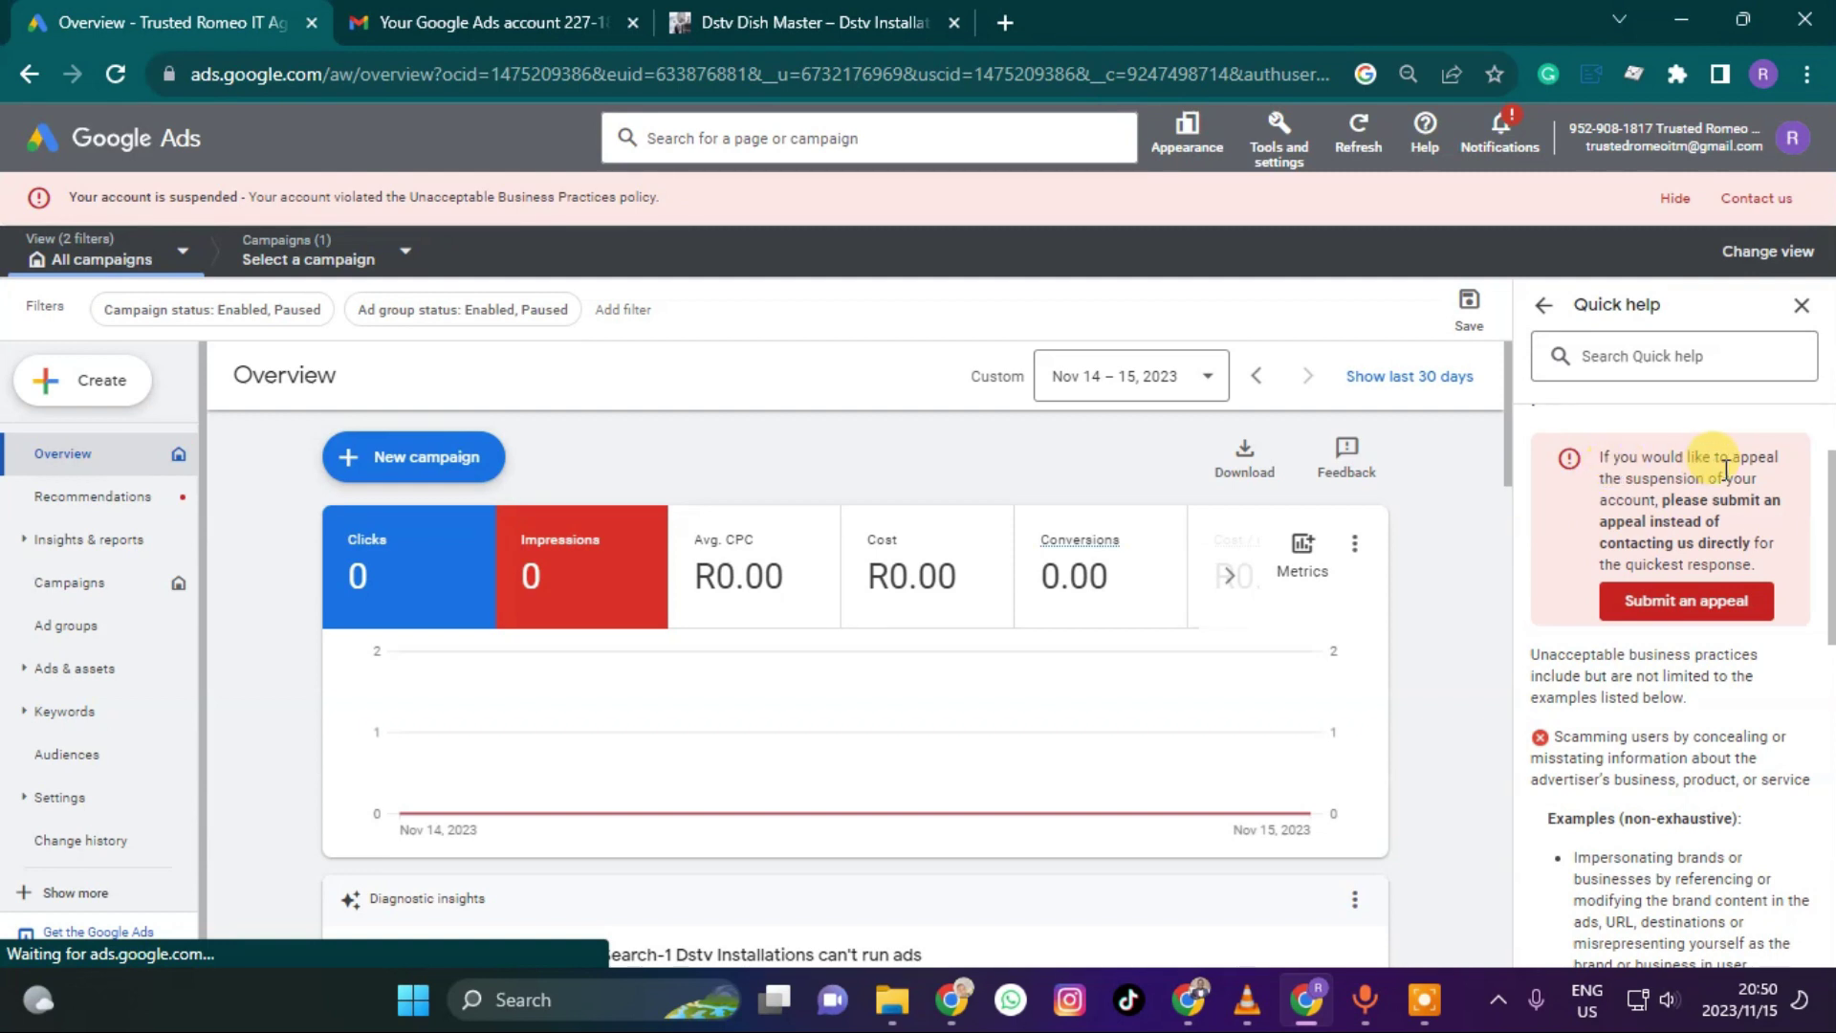
{"action": "left_click", "coordinate": [1698, 612]}
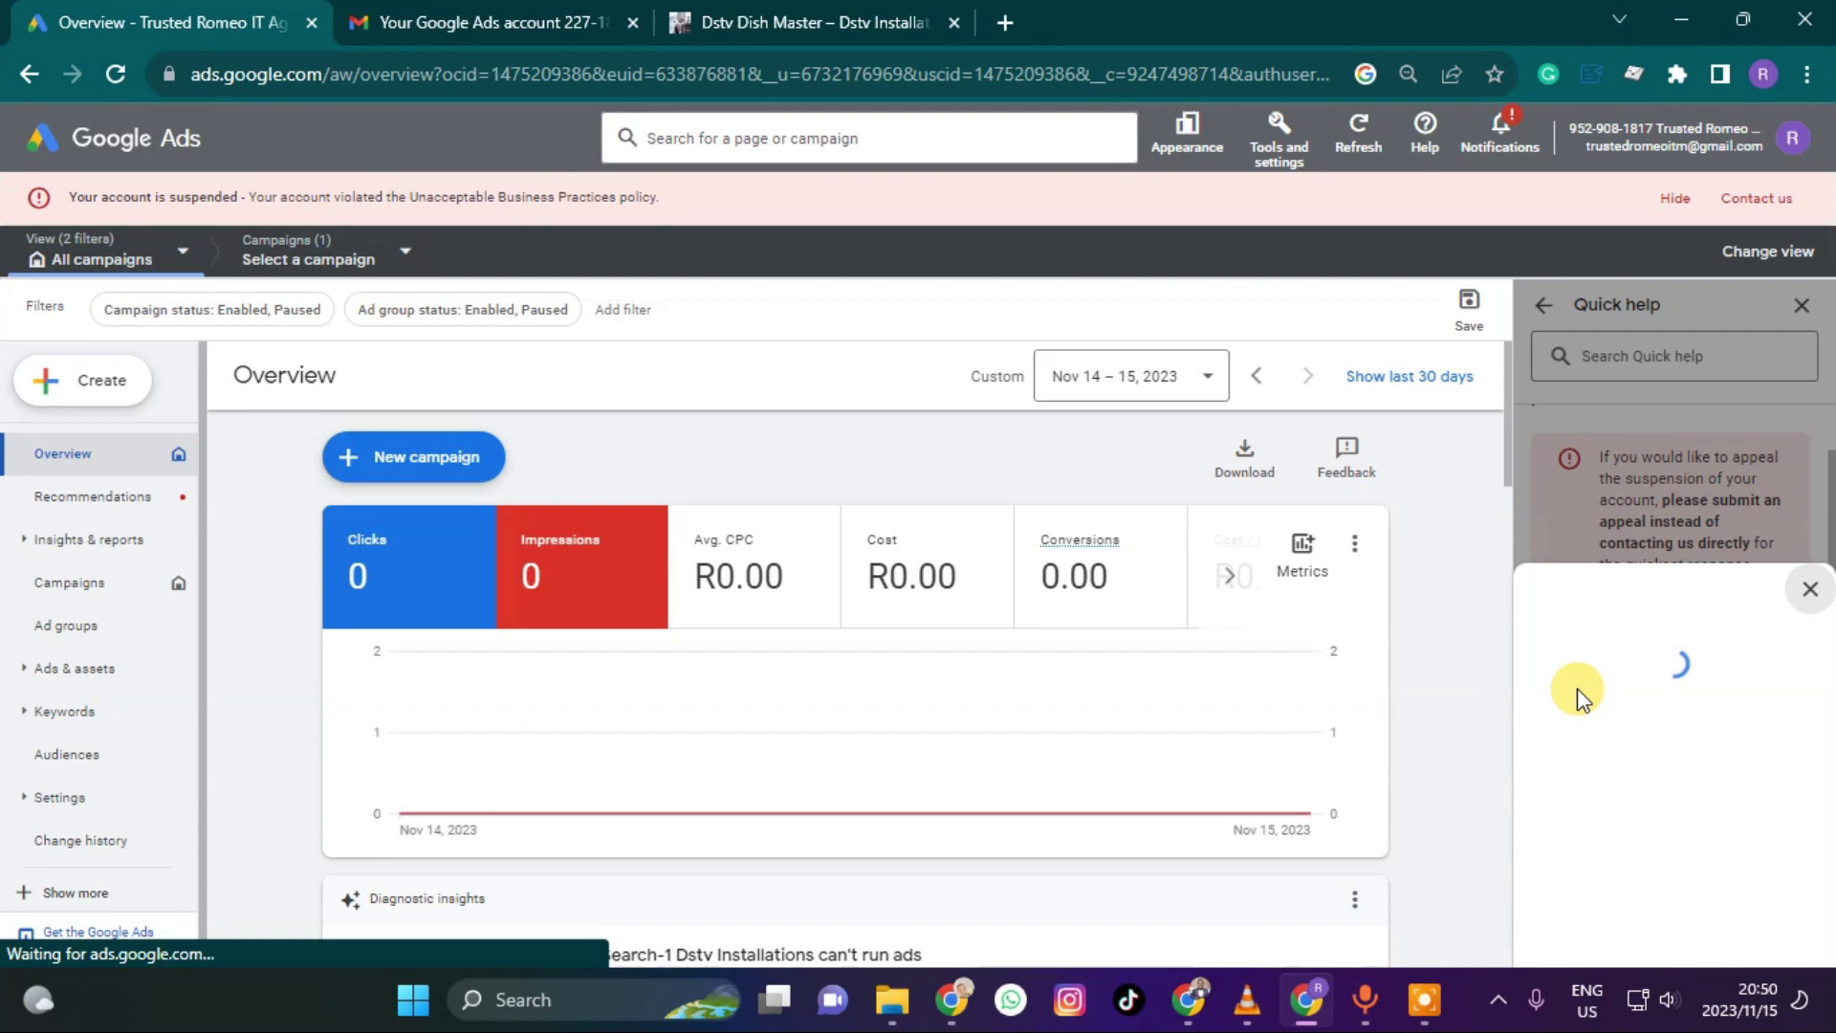
Look through the appeal form's contact name, contact email and CC fields down to the customer ID section
{"action": "scroll", "coordinate": [1599, 726], "scroll_direction": "down", "scroll_amount": 5}
{"action": "scroll", "coordinate": [1609, 731], "scroll_direction": "down", "scroll_amount": 10}
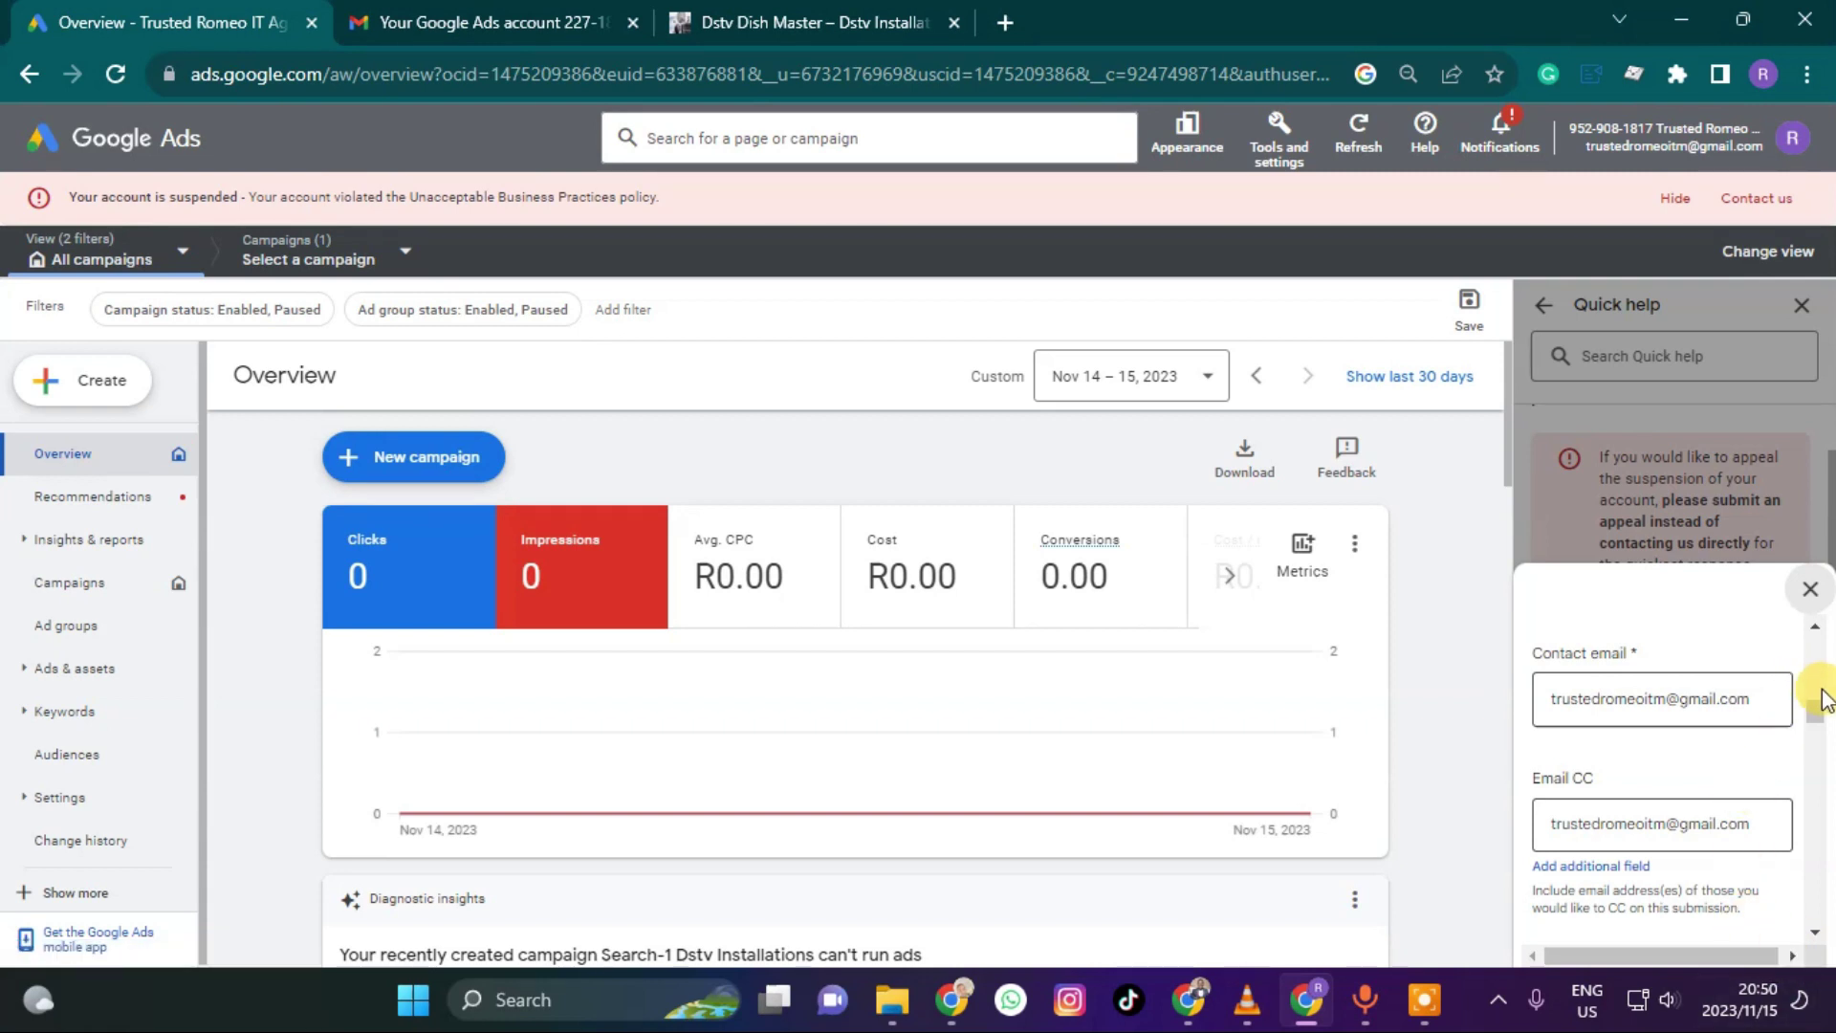
{"action": "scroll", "coordinate": [1693, 679], "scroll_direction": "down", "scroll_amount": 1}
{"action": "scroll", "coordinate": [1626, 698], "scroll_direction": "down", "scroll_amount": 3}
{"action": "scroll", "coordinate": [1616, 756], "scroll_direction": "up", "scroll_amount": 3}
{"action": "scroll", "coordinate": [1610, 838], "scroll_direction": "up", "scroll_amount": 2}
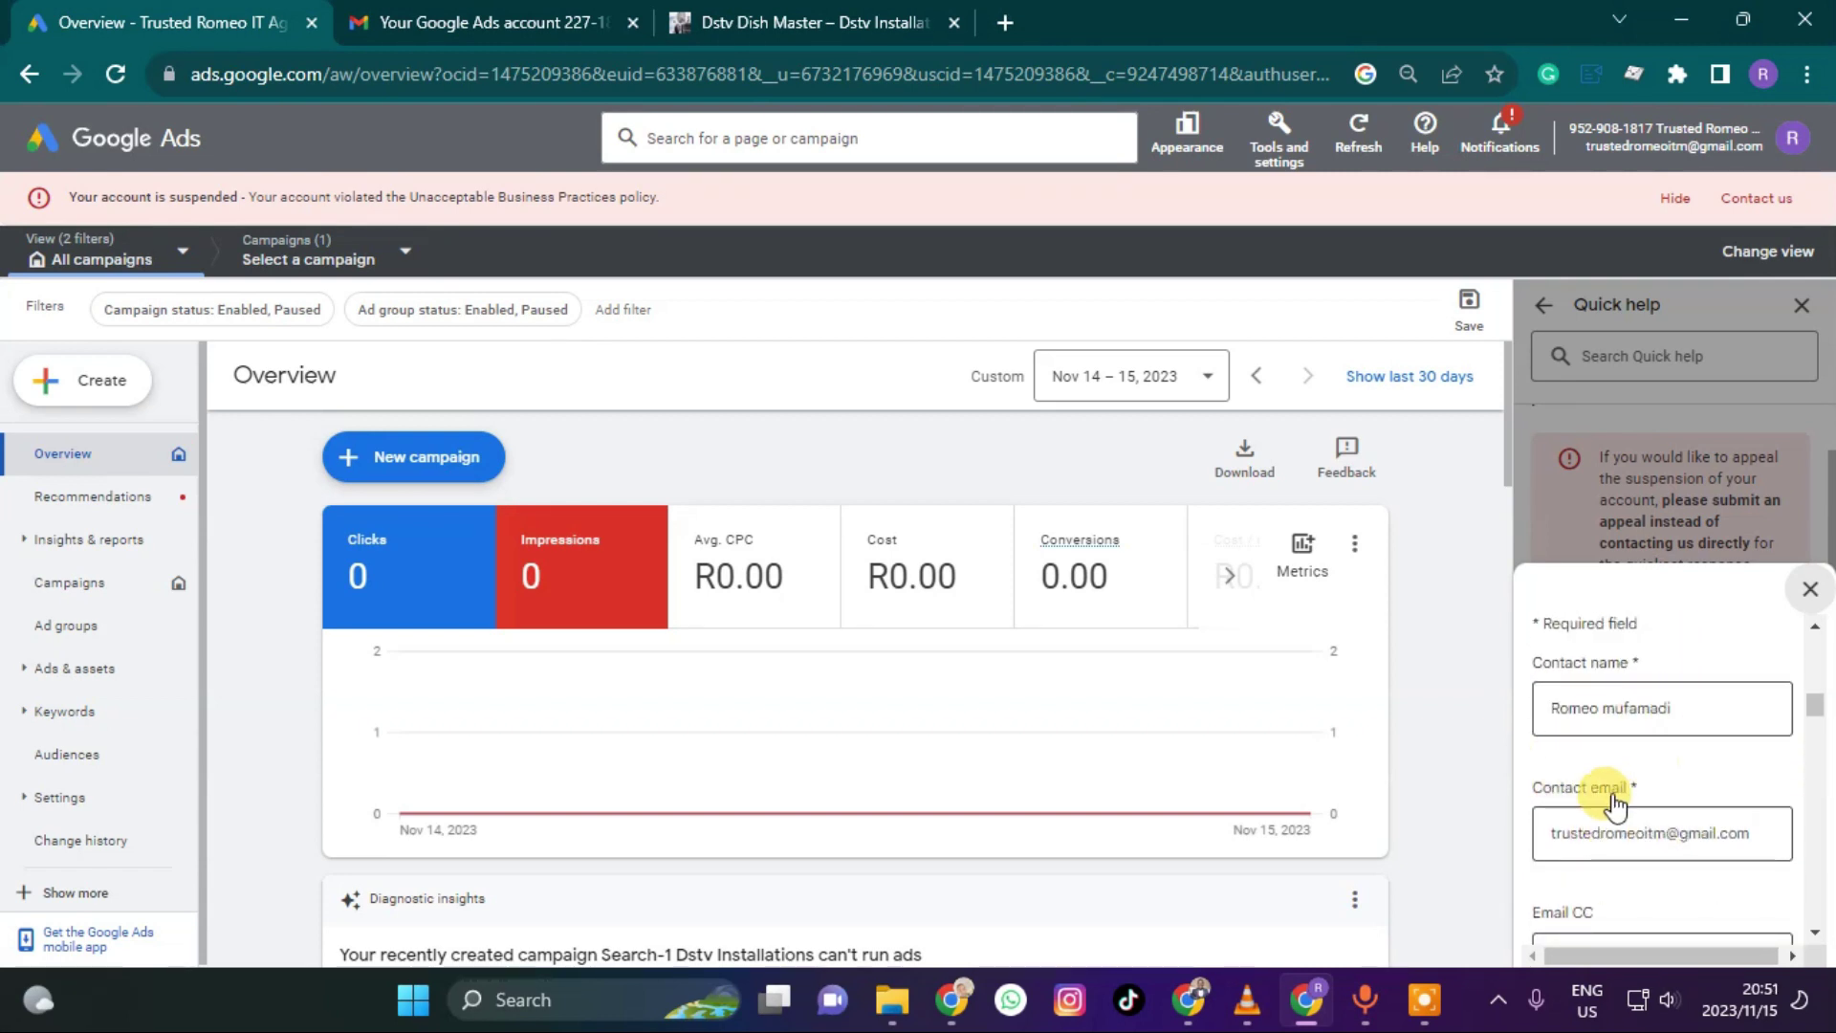
{"action": "scroll", "coordinate": [1660, 779], "scroll_direction": "down", "scroll_amount": 5}
Open the appeal form's Google Ads account list and check where Advertiser verification is found among the tools and settings
{"action": "left_click", "coordinate": [1633, 764]}
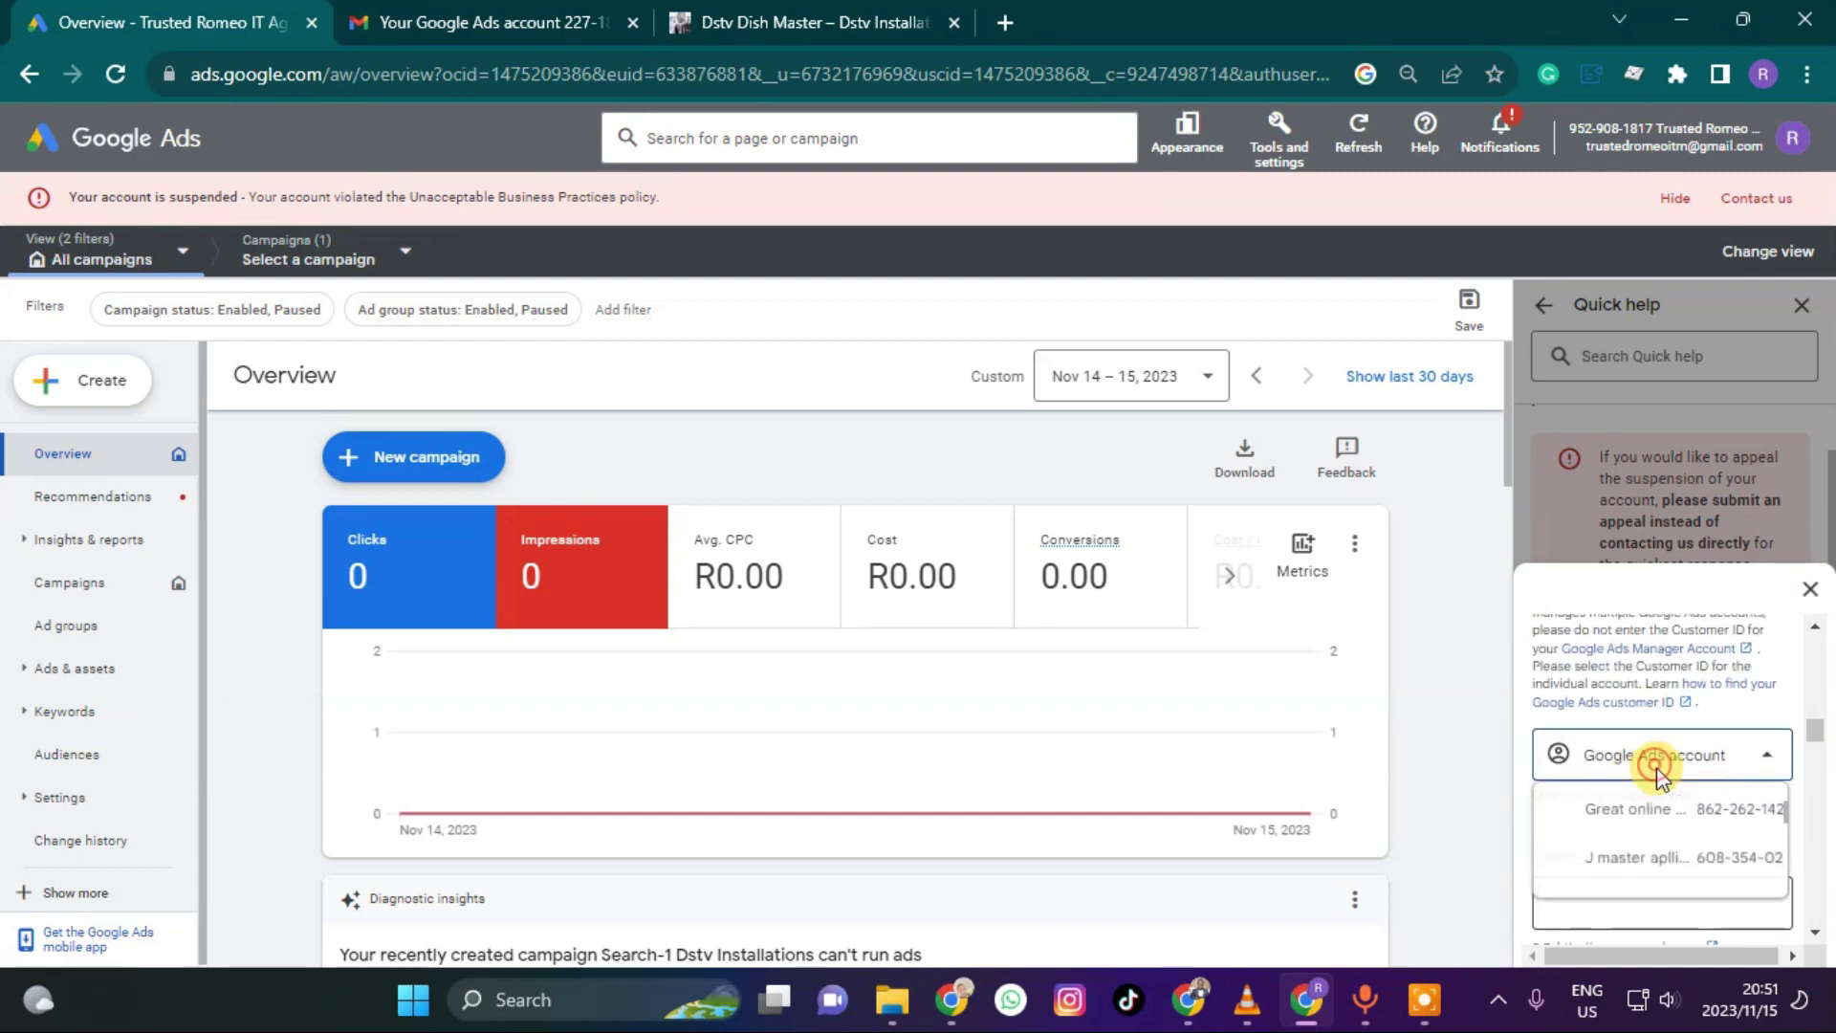
{"action": "scroll", "coordinate": [1614, 737], "scroll_direction": "up", "scroll_amount": 4}
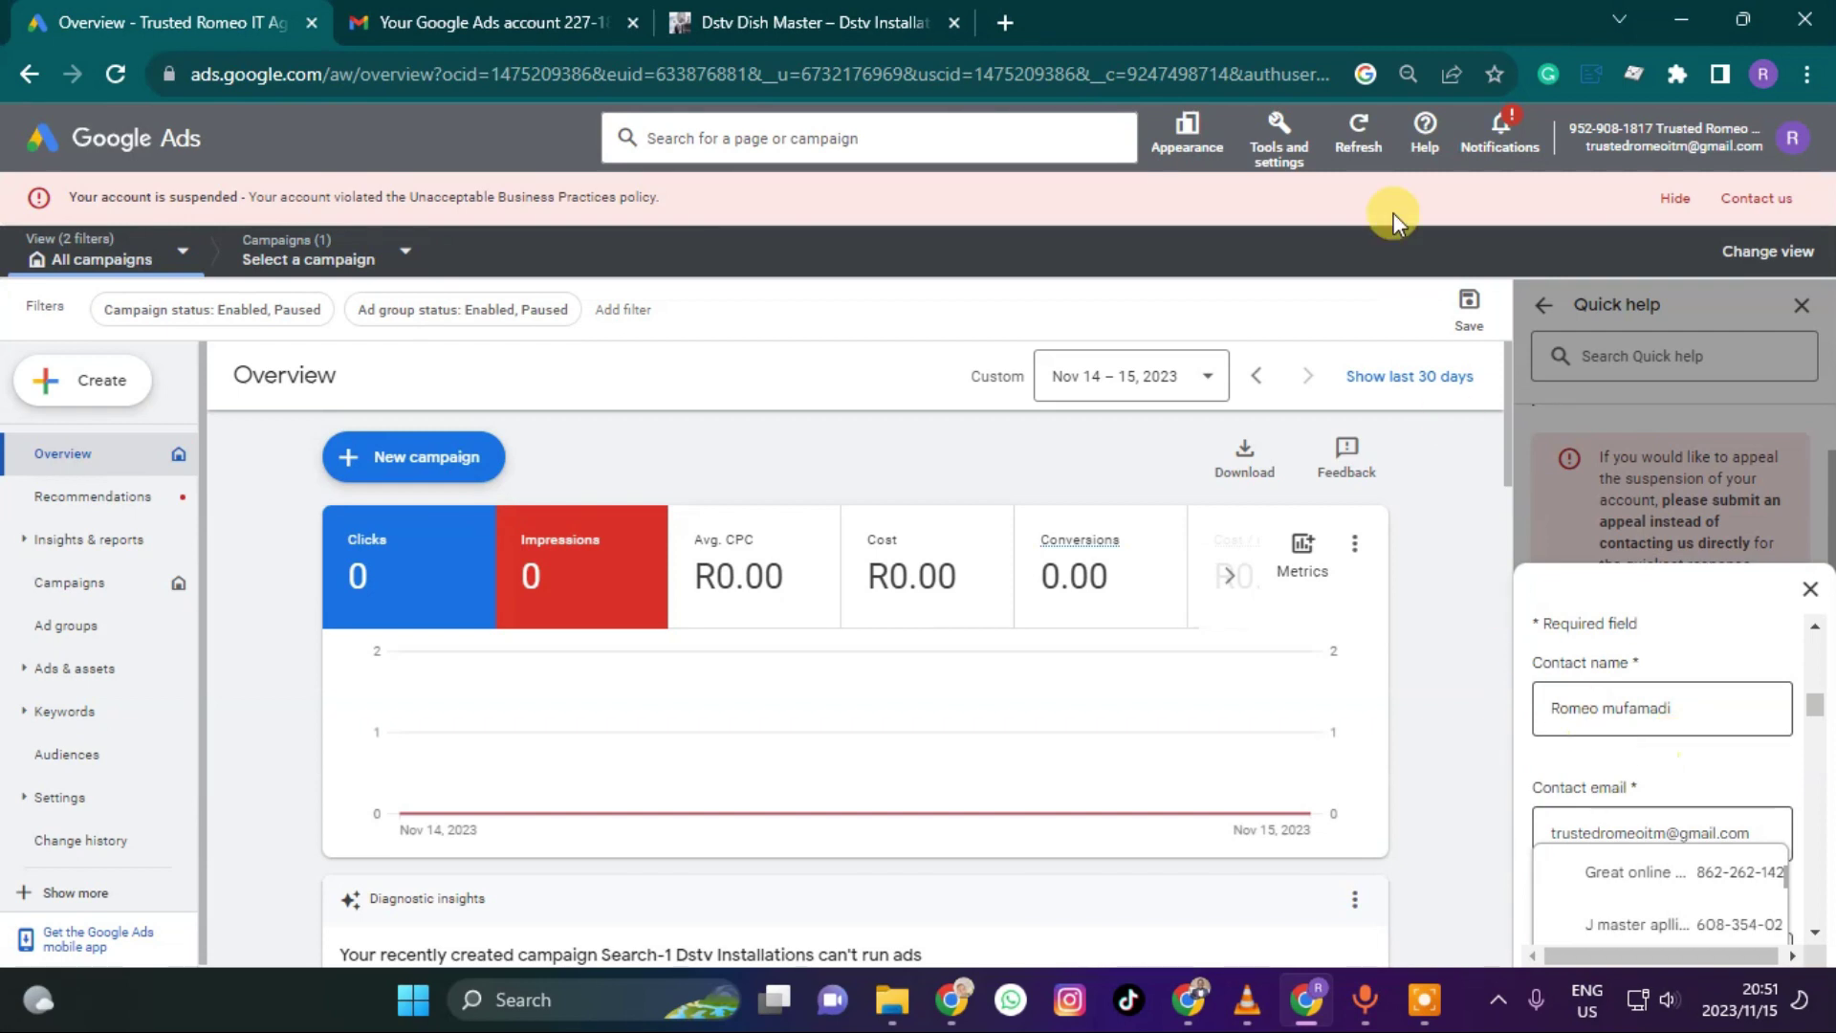
{"action": "left_click", "coordinate": [1280, 139]}
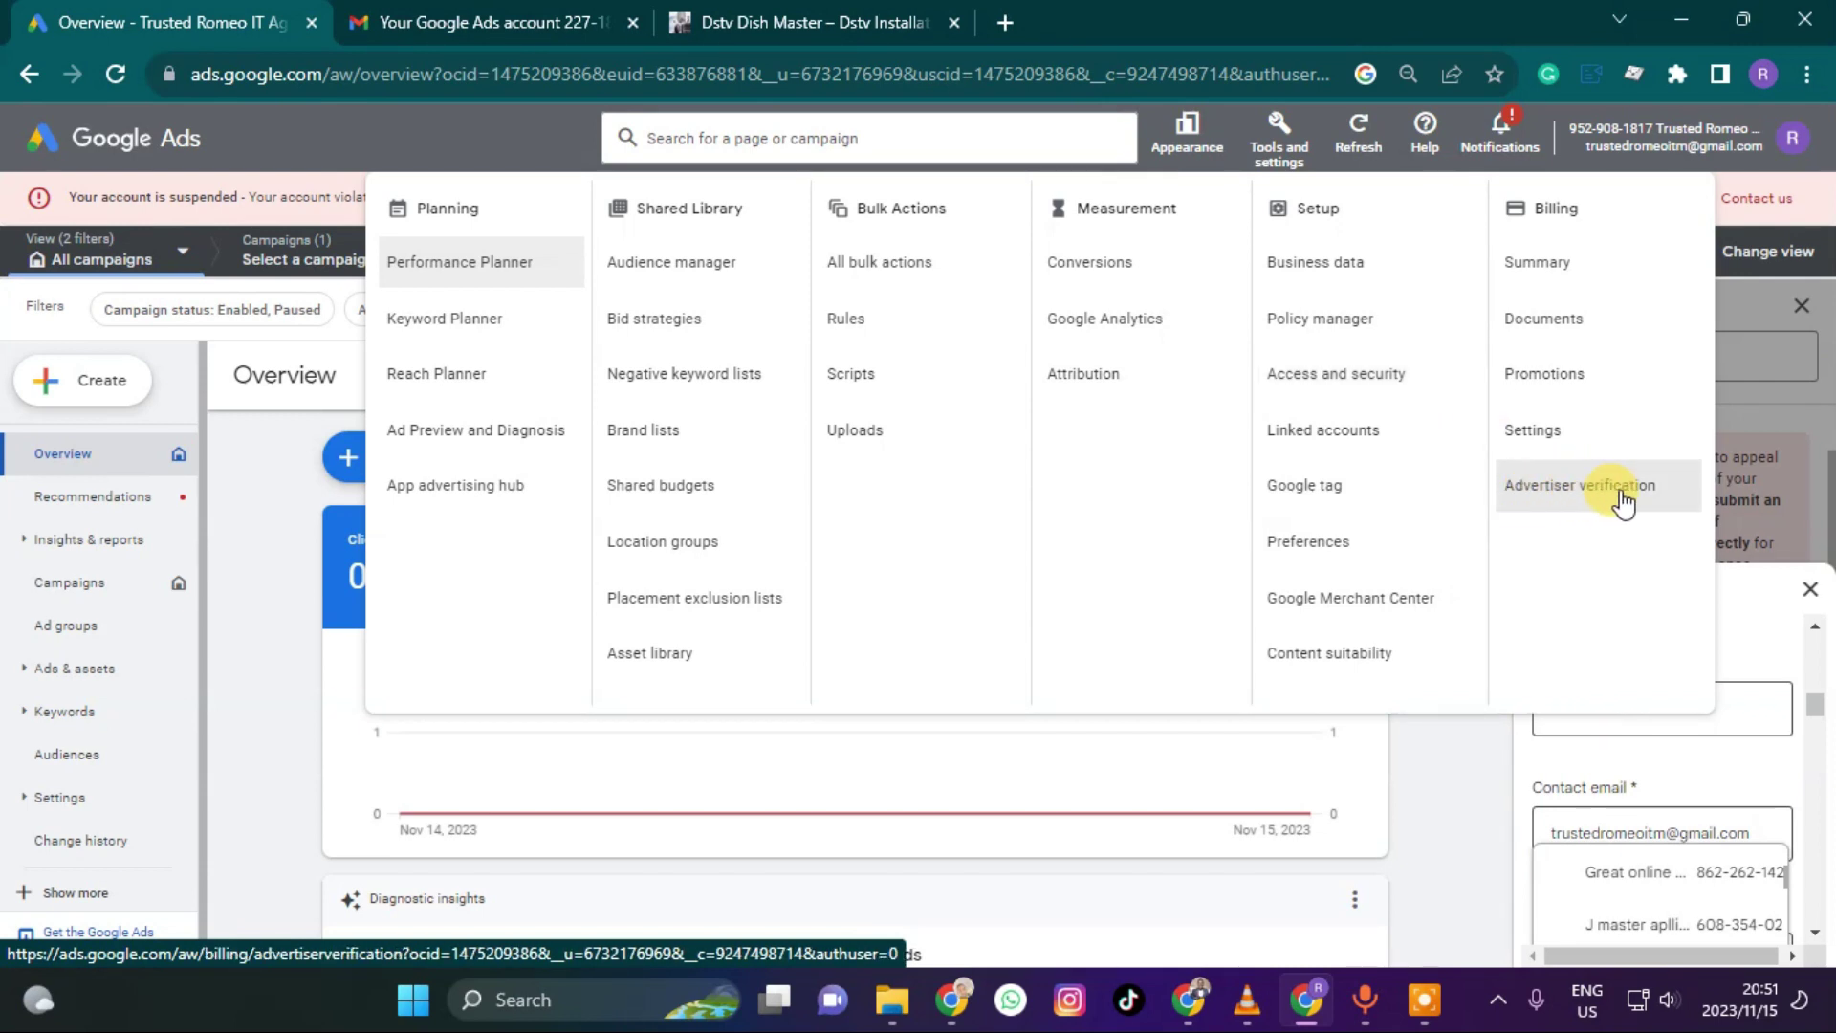
{"action": "left_click", "coordinate": [1463, 762]}
Find the suspended Trusted Romeo account in the appeal form's account list and select it as the customer ID
{"action": "scroll", "coordinate": [1637, 724], "scroll_direction": "down", "scroll_amount": 5}
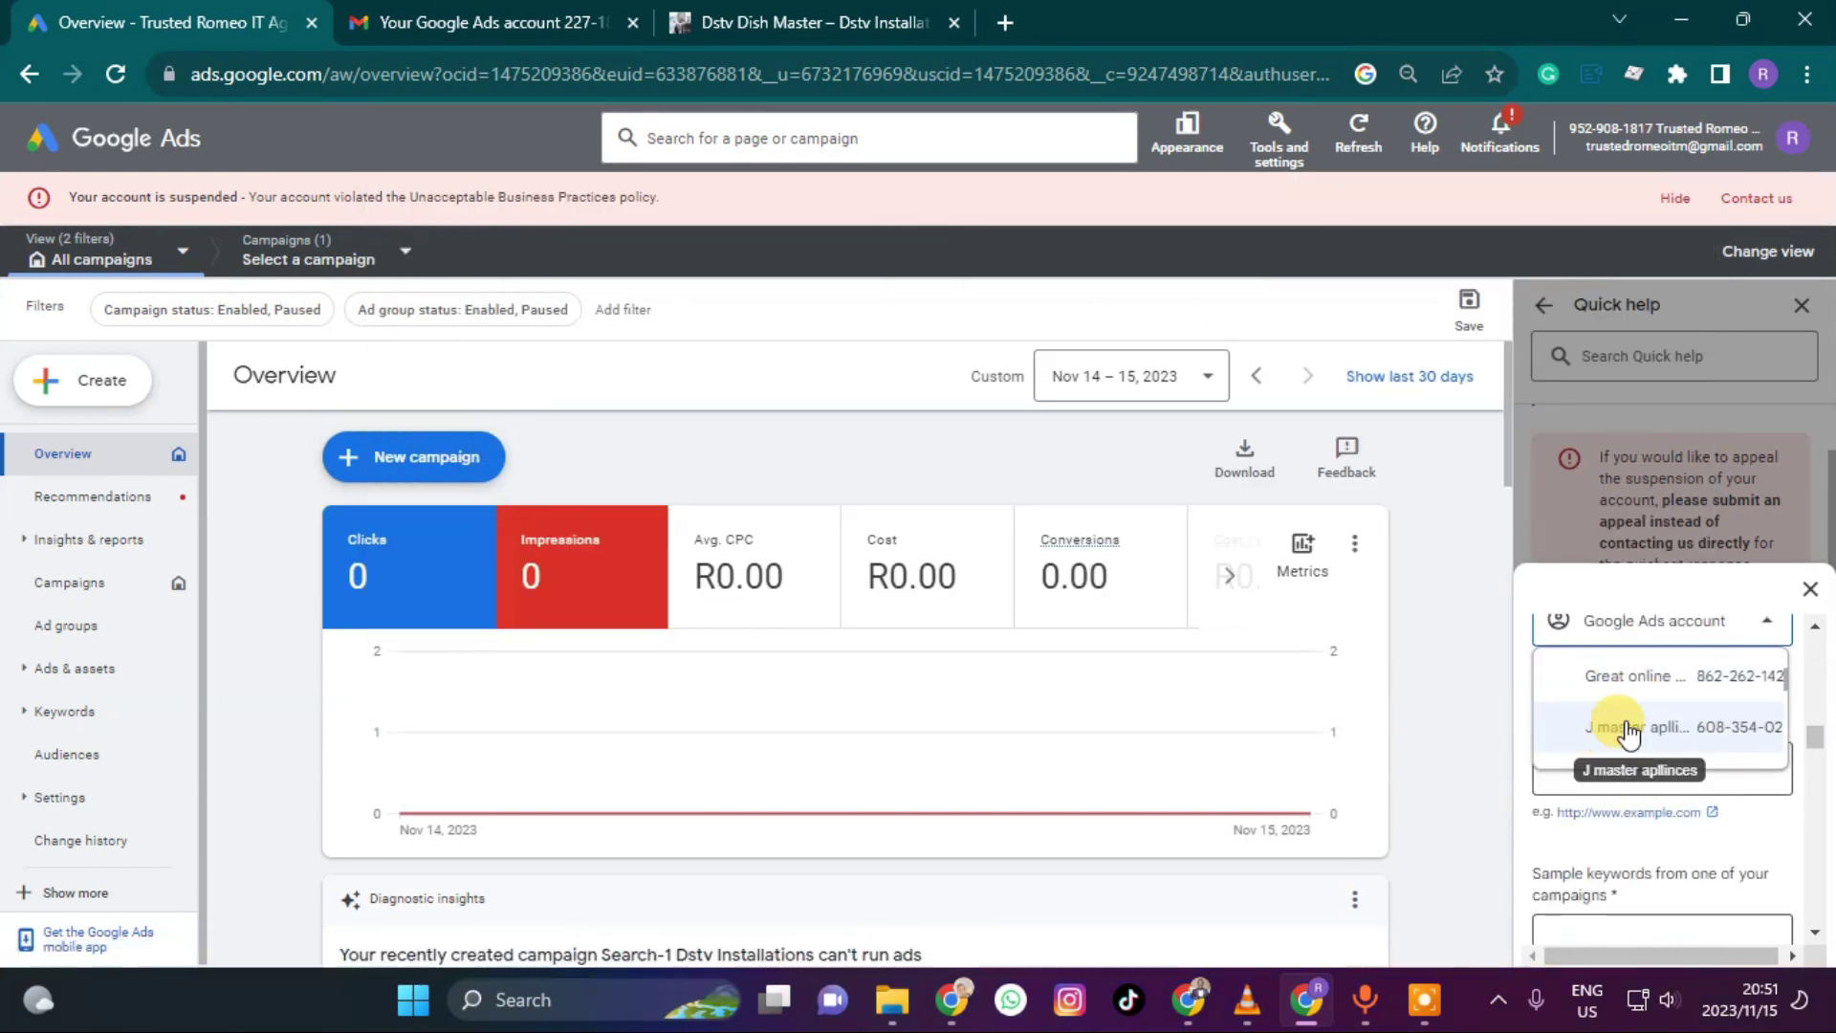
{"action": "scroll", "coordinate": [1628, 755], "scroll_direction": "up", "scroll_amount": 2}
{"action": "scroll", "coordinate": [1628, 755], "scroll_direction": "up", "scroll_amount": 2}
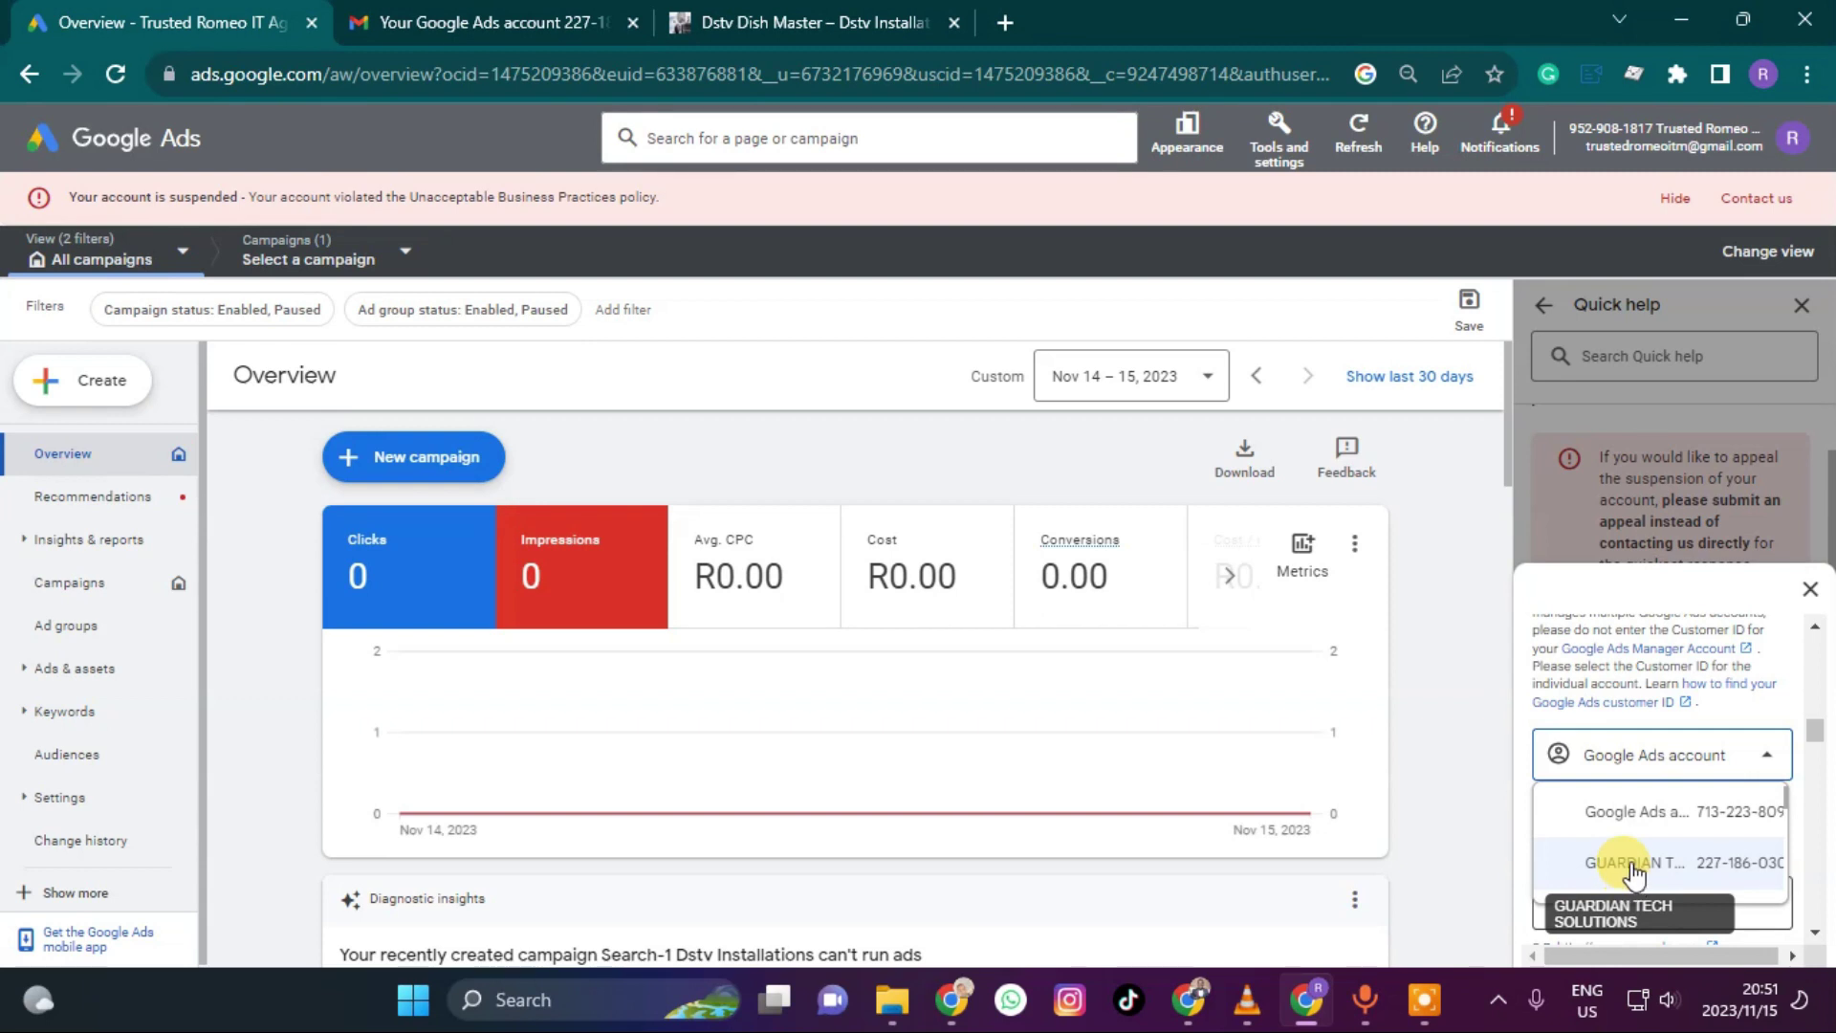
{"action": "scroll", "coordinate": [1626, 828], "scroll_direction": "up", "scroll_amount": 2}
{"action": "scroll", "coordinate": [1631, 813], "scroll_direction": "down", "scroll_amount": 4}
{"action": "scroll", "coordinate": [1641, 736], "scroll_direction": "up", "scroll_amount": 2}
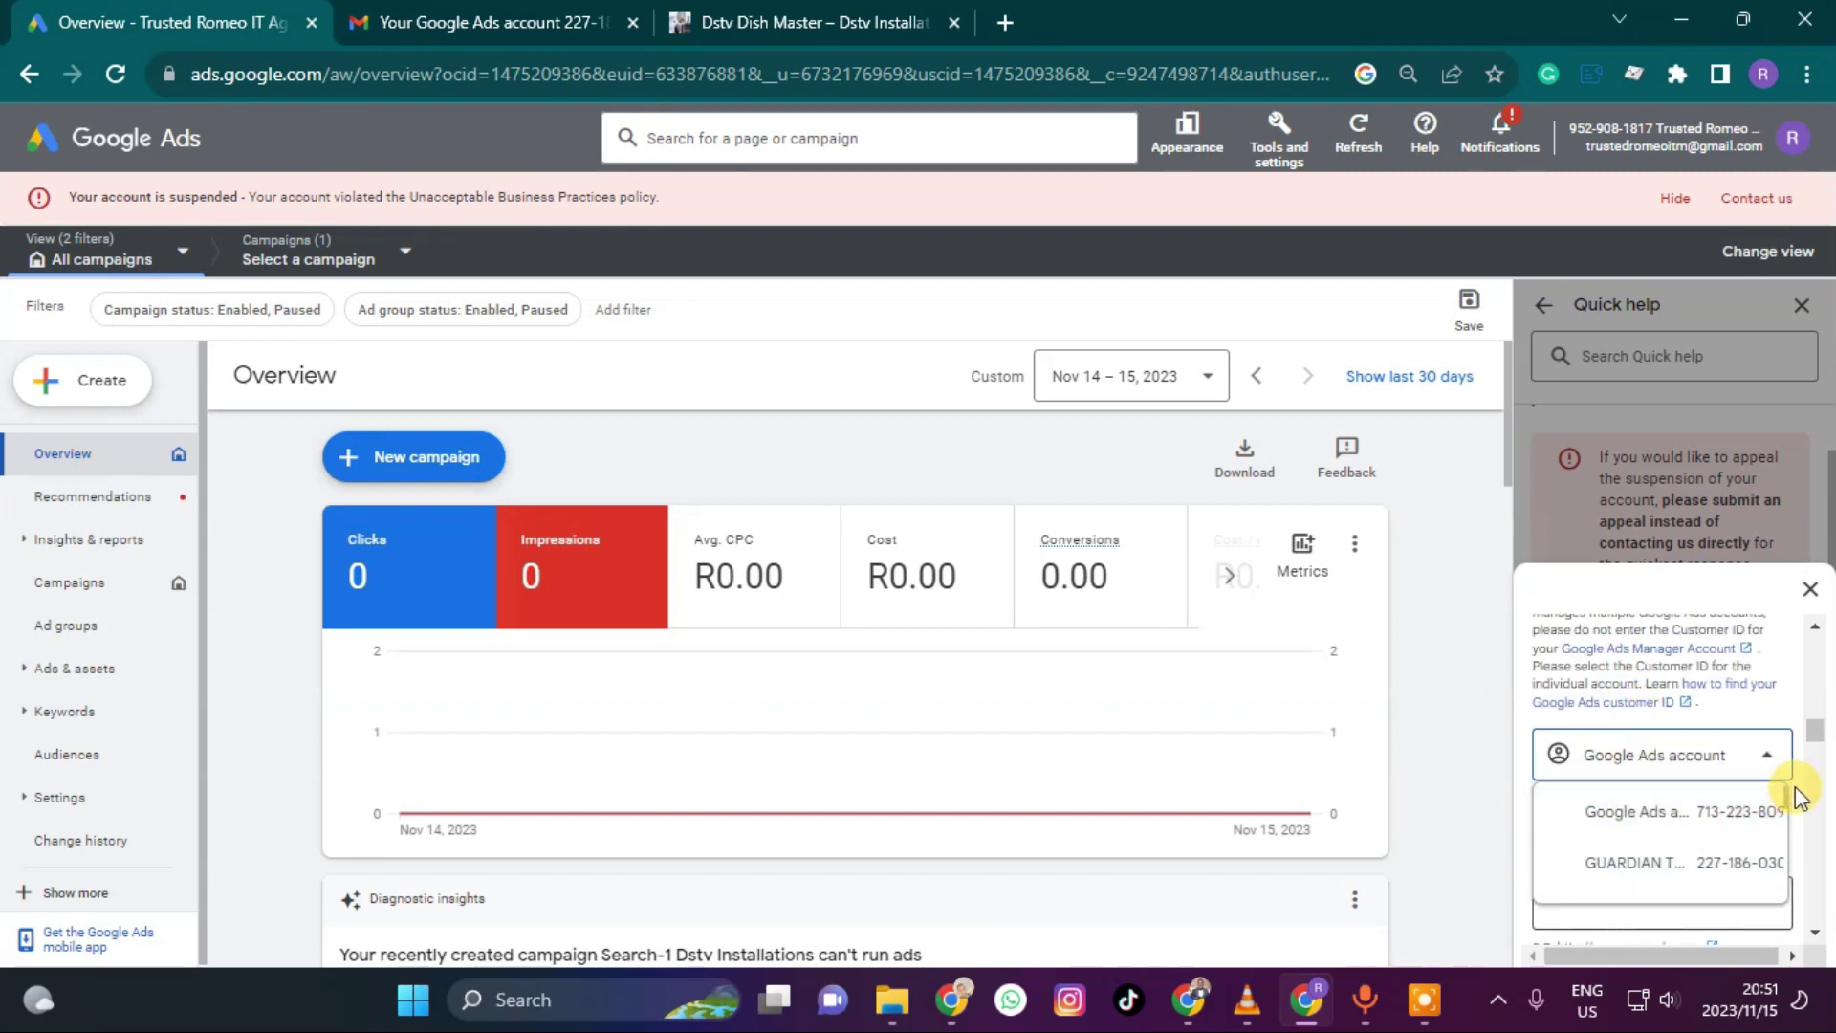
{"action": "scroll", "coordinate": [1697, 808], "scroll_direction": "down", "scroll_amount": 2}
{"action": "scroll", "coordinate": [1707, 854], "scroll_direction": "up", "scroll_amount": 1}
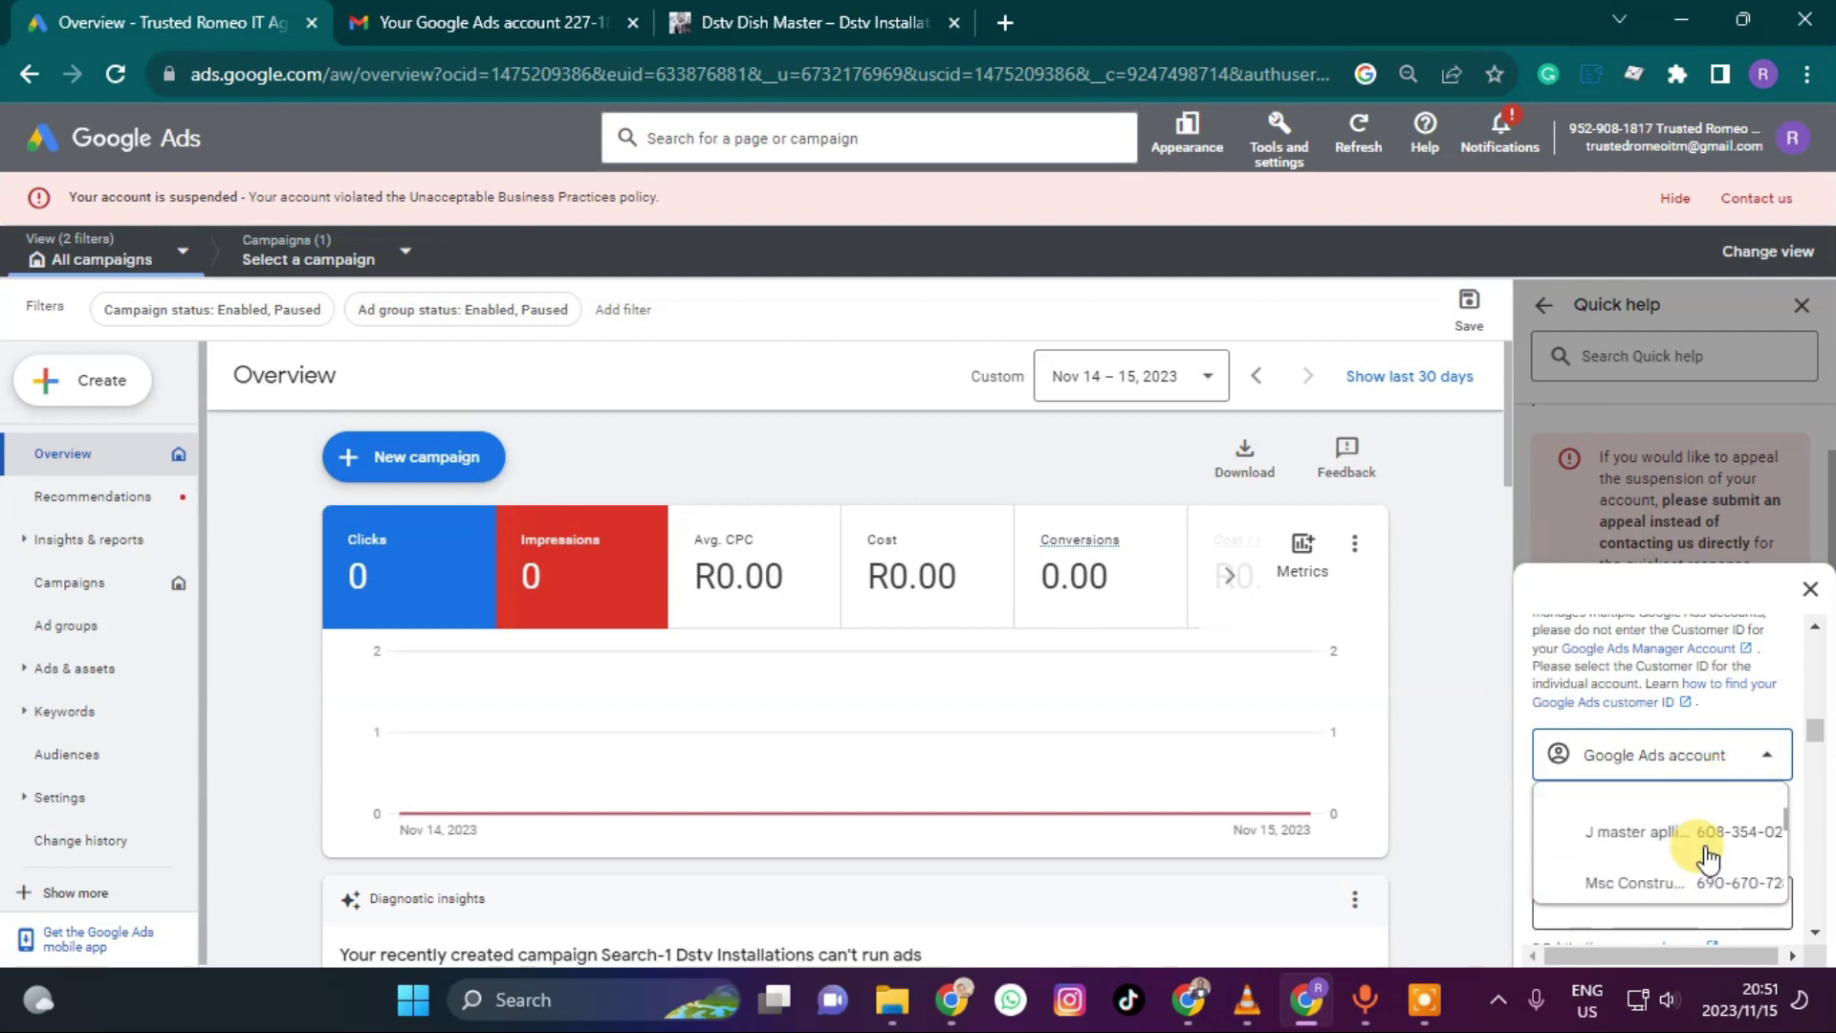
{"action": "scroll", "coordinate": [1648, 861], "scroll_direction": "up", "scroll_amount": 2}
{"action": "scroll", "coordinate": [1641, 872], "scroll_direction": "down", "scroll_amount": 1}
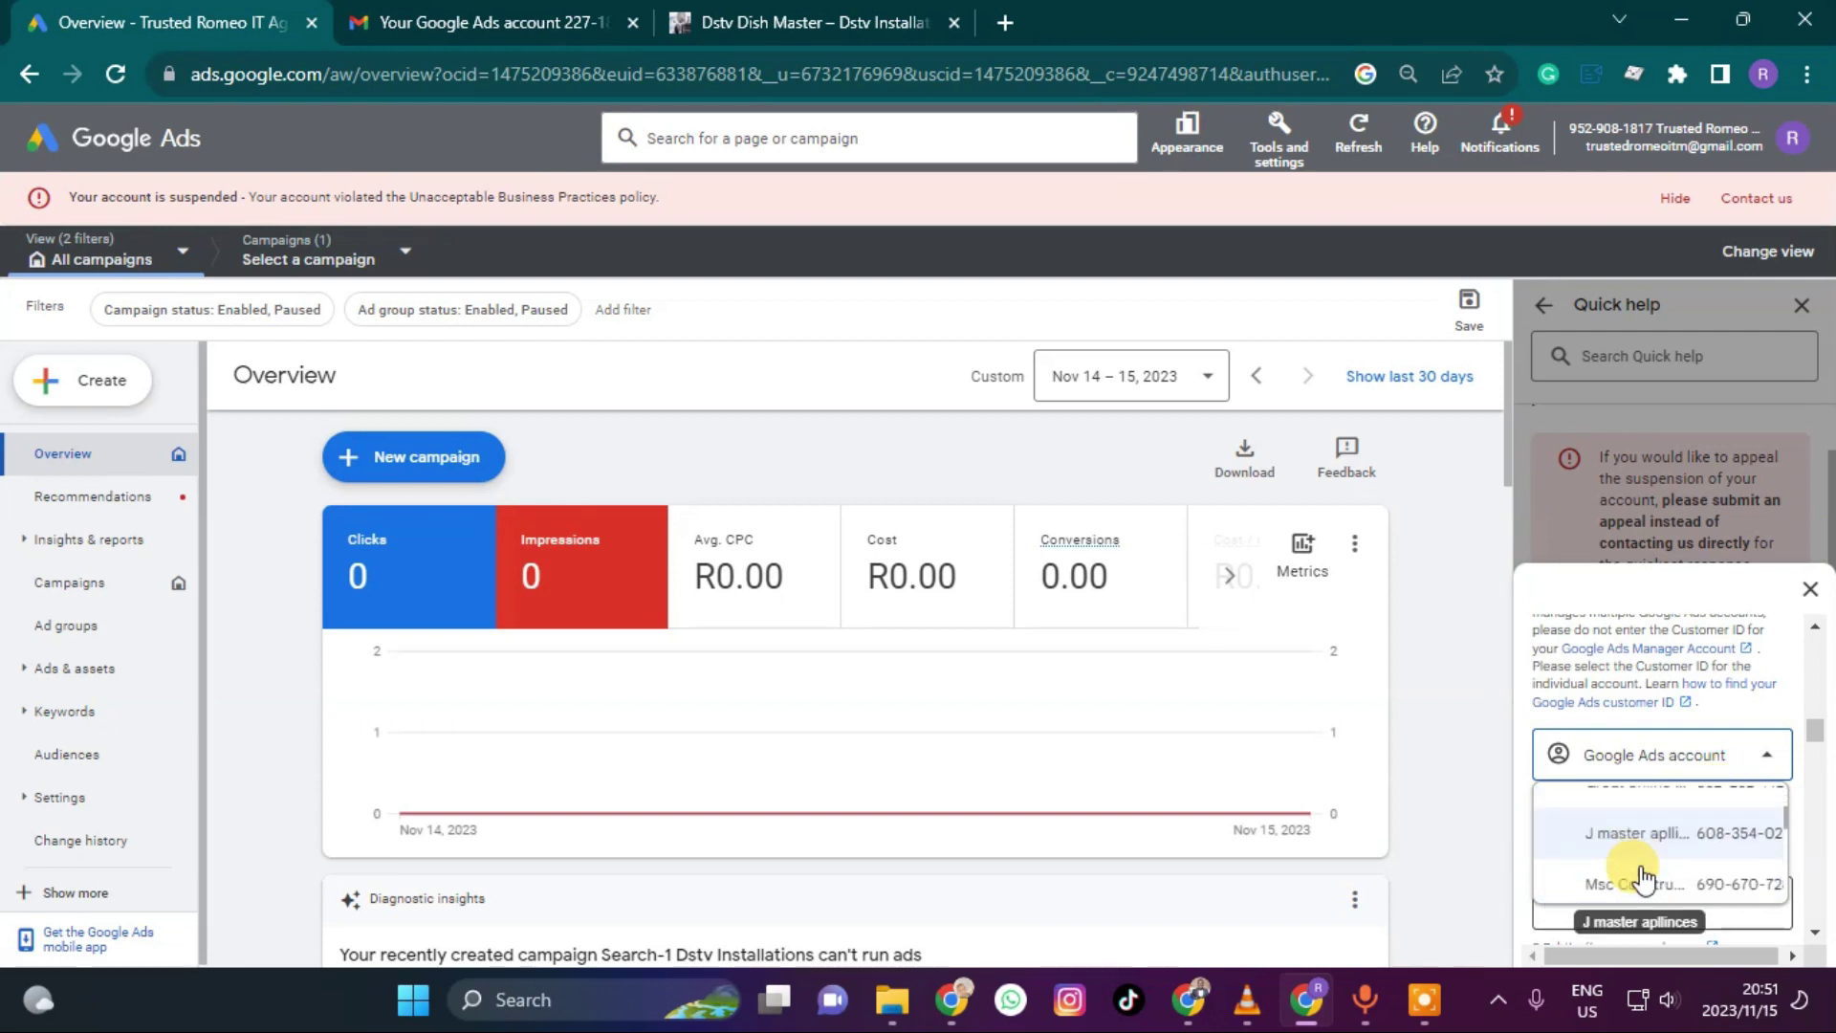
{"action": "scroll", "coordinate": [1636, 872], "scroll_direction": "up", "scroll_amount": 4}
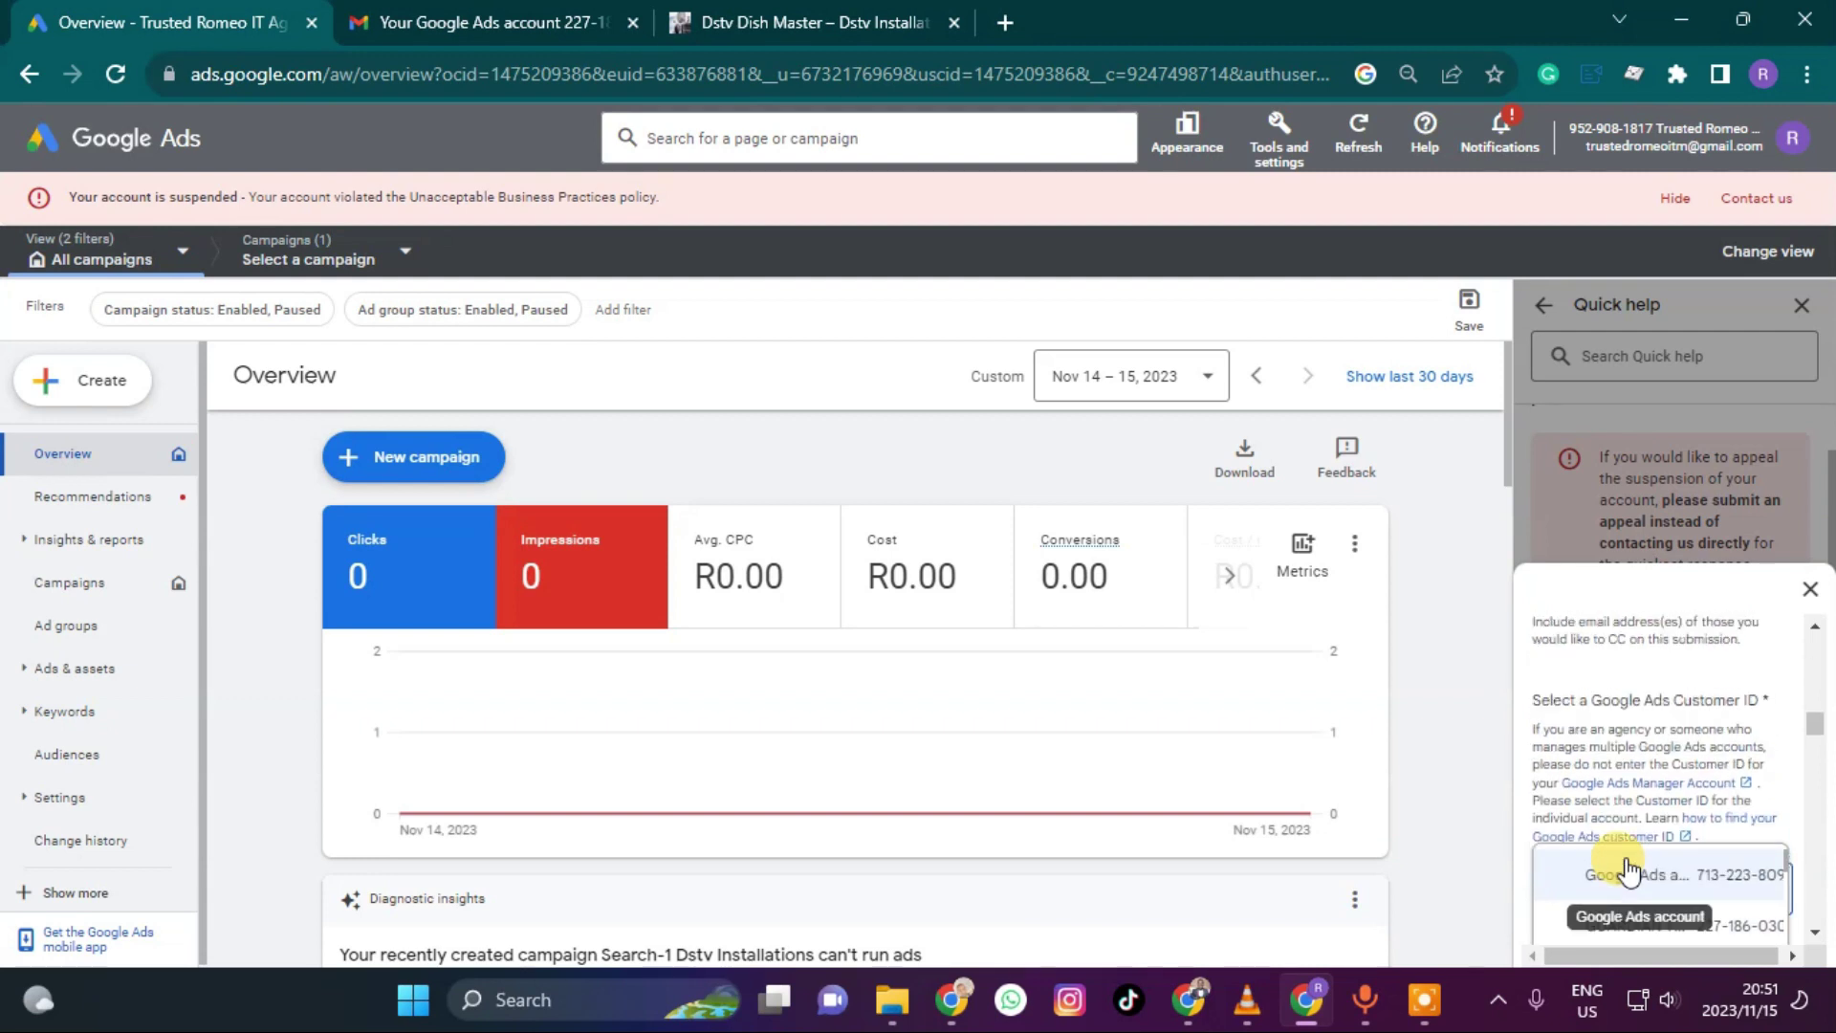
{"action": "scroll", "coordinate": [1630, 875], "scroll_direction": "up", "scroll_amount": 1}
{"action": "scroll", "coordinate": [1640, 903], "scroll_direction": "down", "scroll_amount": 5}
{"action": "scroll", "coordinate": [1641, 899], "scroll_direction": "down", "scroll_amount": 2}
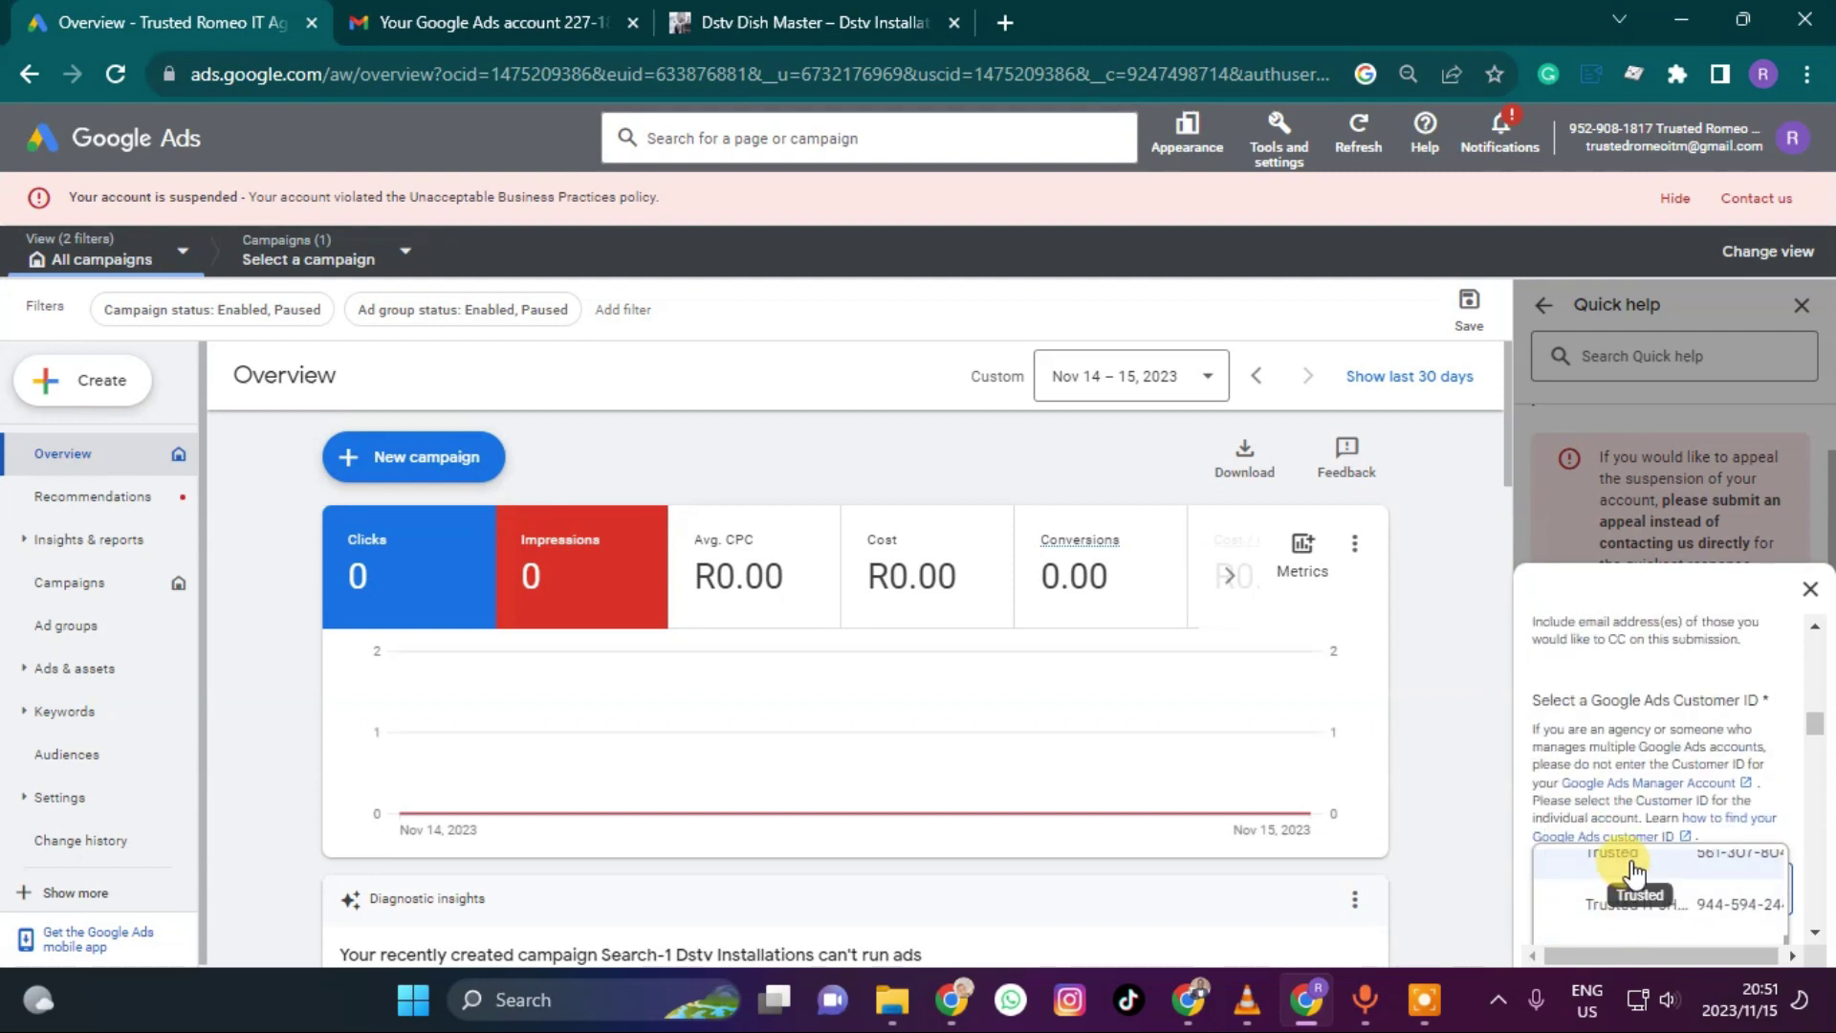
{"action": "scroll", "coordinate": [1626, 870], "scroll_direction": "up", "scroll_amount": 1}
{"action": "scroll", "coordinate": [1626, 870], "scroll_direction": "down", "scroll_amount": 1}
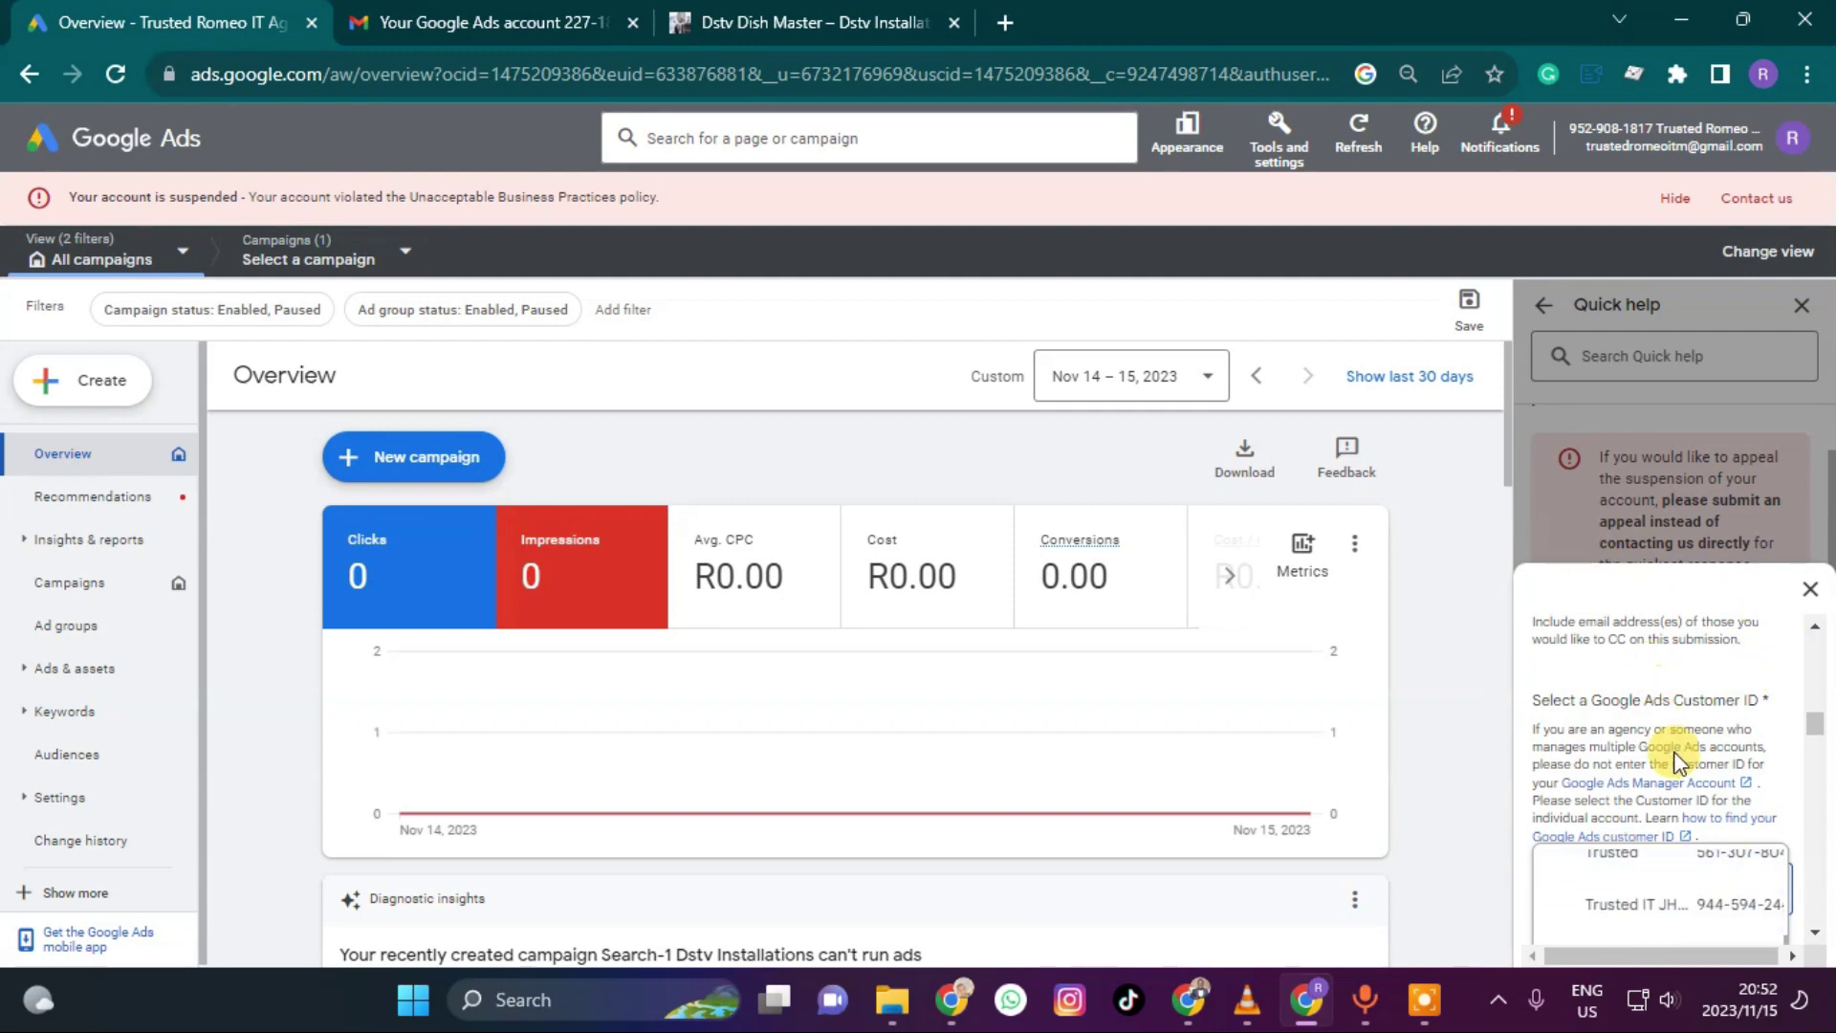
{"action": "scroll", "coordinate": [1683, 784], "scroll_direction": "down", "scroll_amount": 3}
{"action": "scroll", "coordinate": [1637, 688], "scroll_direction": "up", "scroll_amount": 1}
{"action": "scroll", "coordinate": [1635, 713], "scroll_direction": "down", "scroll_amount": 2}
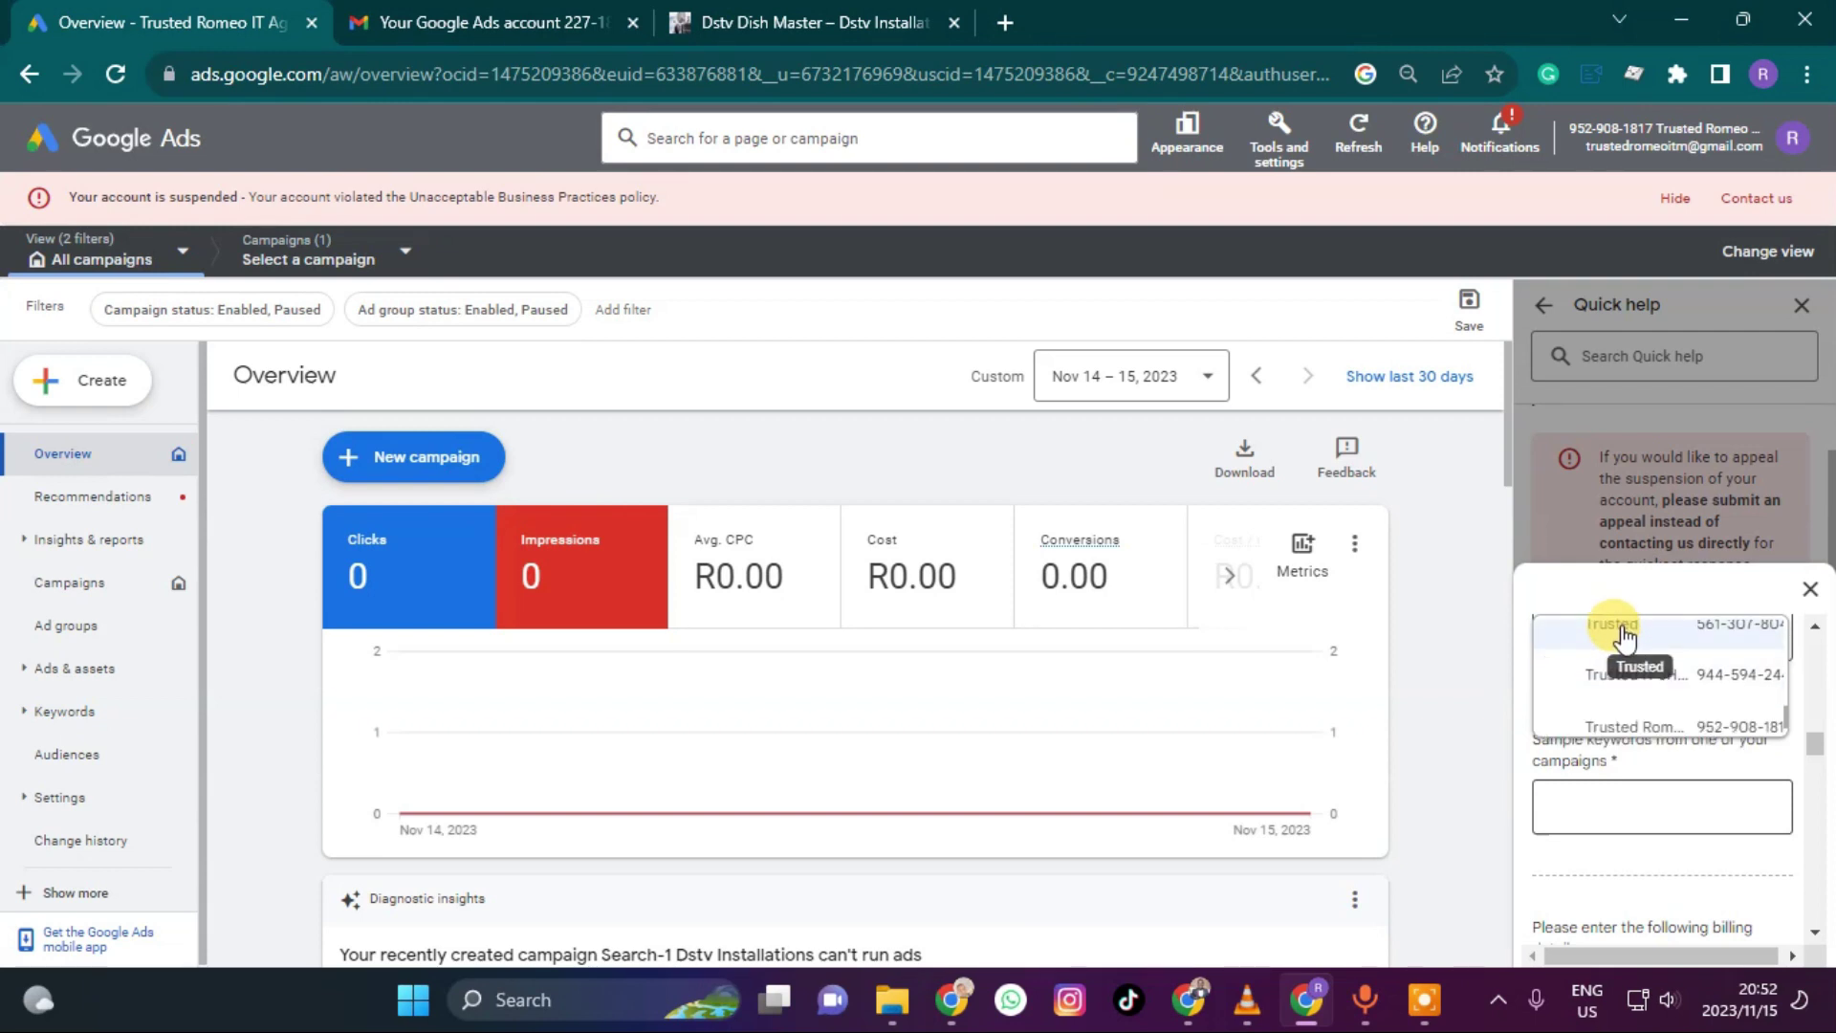
{"action": "left_click", "coordinate": [1635, 725]}
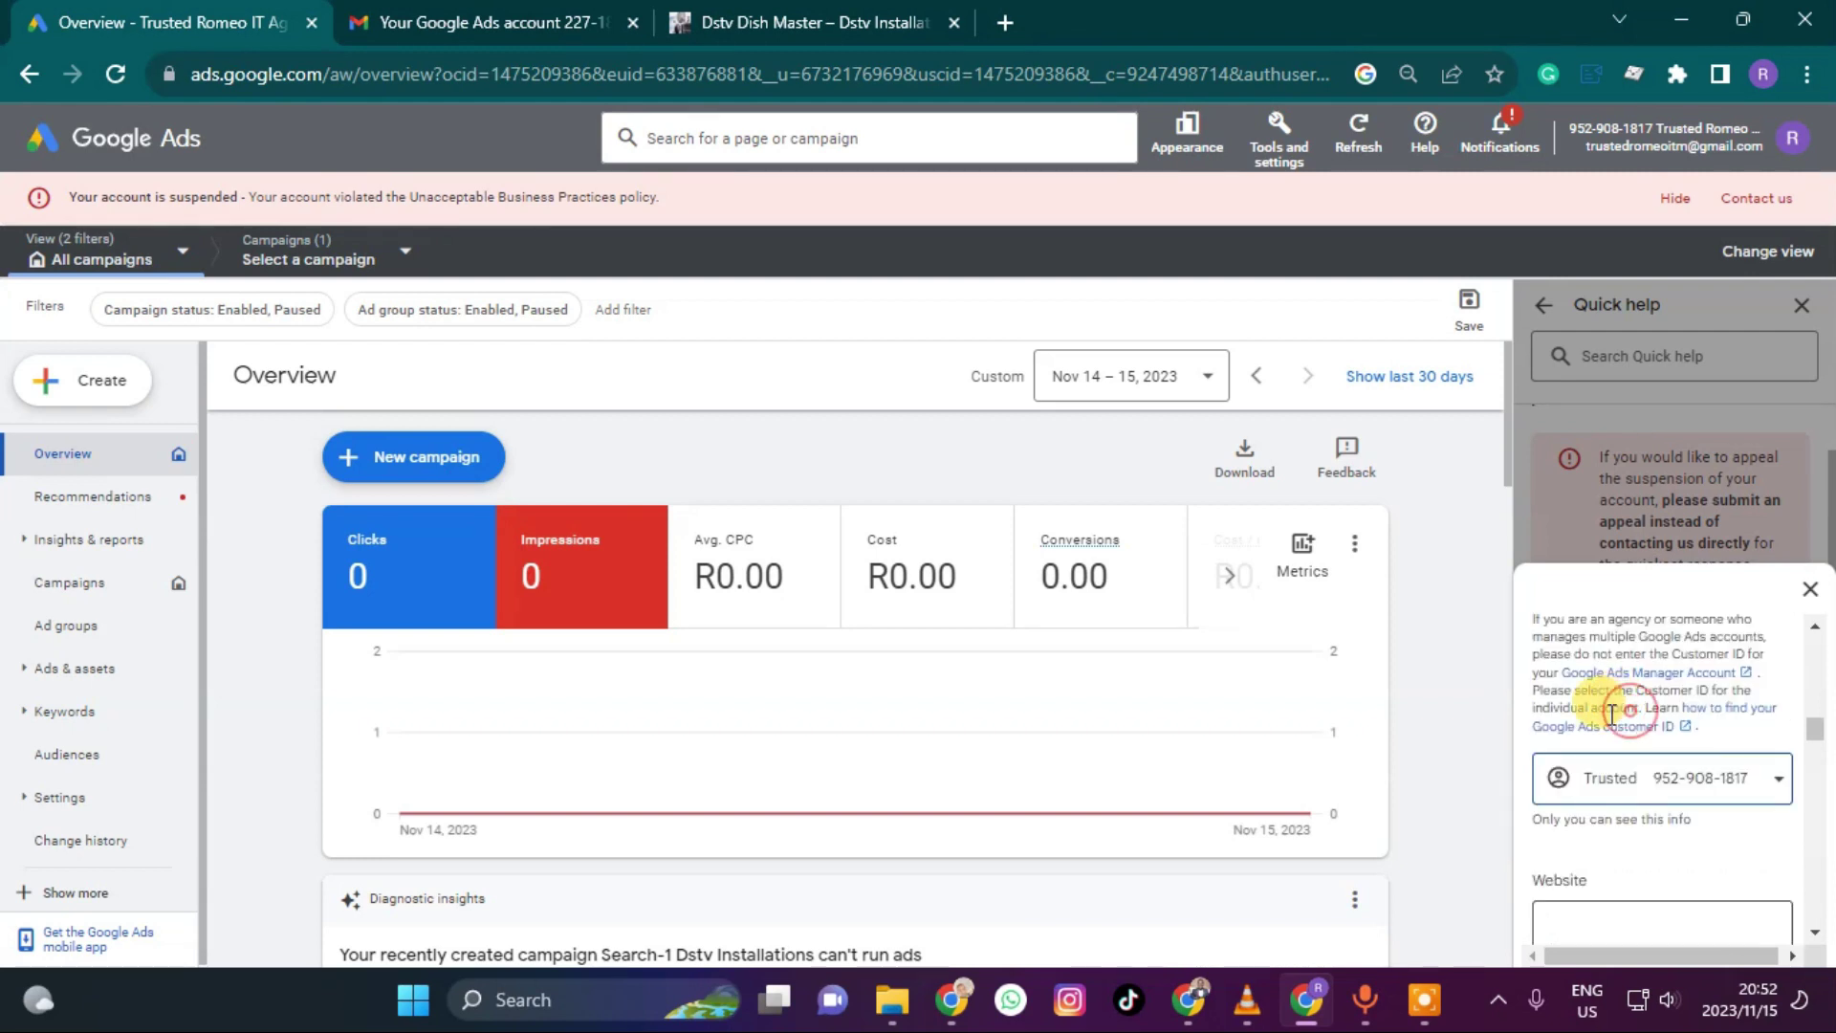
{"action": "scroll", "coordinate": [1530, 765], "scroll_direction": "down", "scroll_amount": 2}
{"action": "left_click", "coordinate": [1592, 811]}
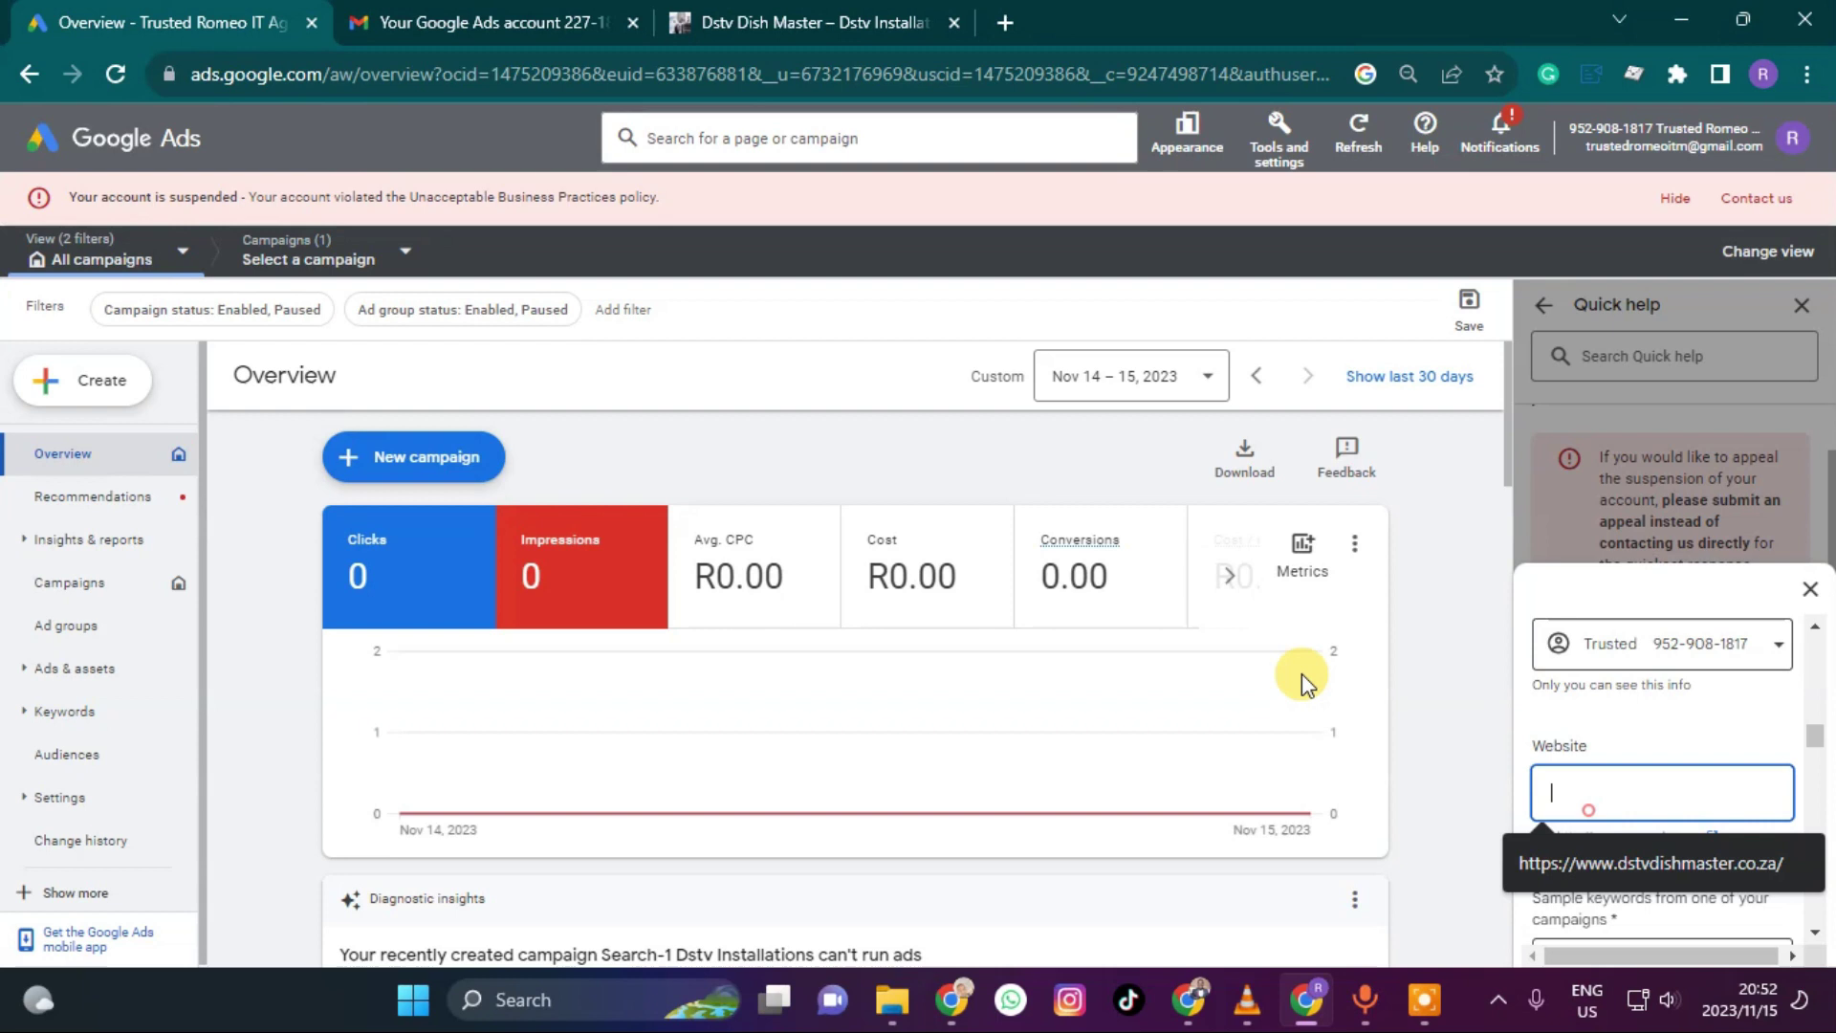
{"action": "left_click", "coordinate": [1643, 869]}
{"action": "scroll", "coordinate": [1581, 763], "scroll_direction": "down", "scroll_amount": 3}
{"action": "scroll", "coordinate": [1590, 789], "scroll_direction": "up", "scroll_amount": 2}
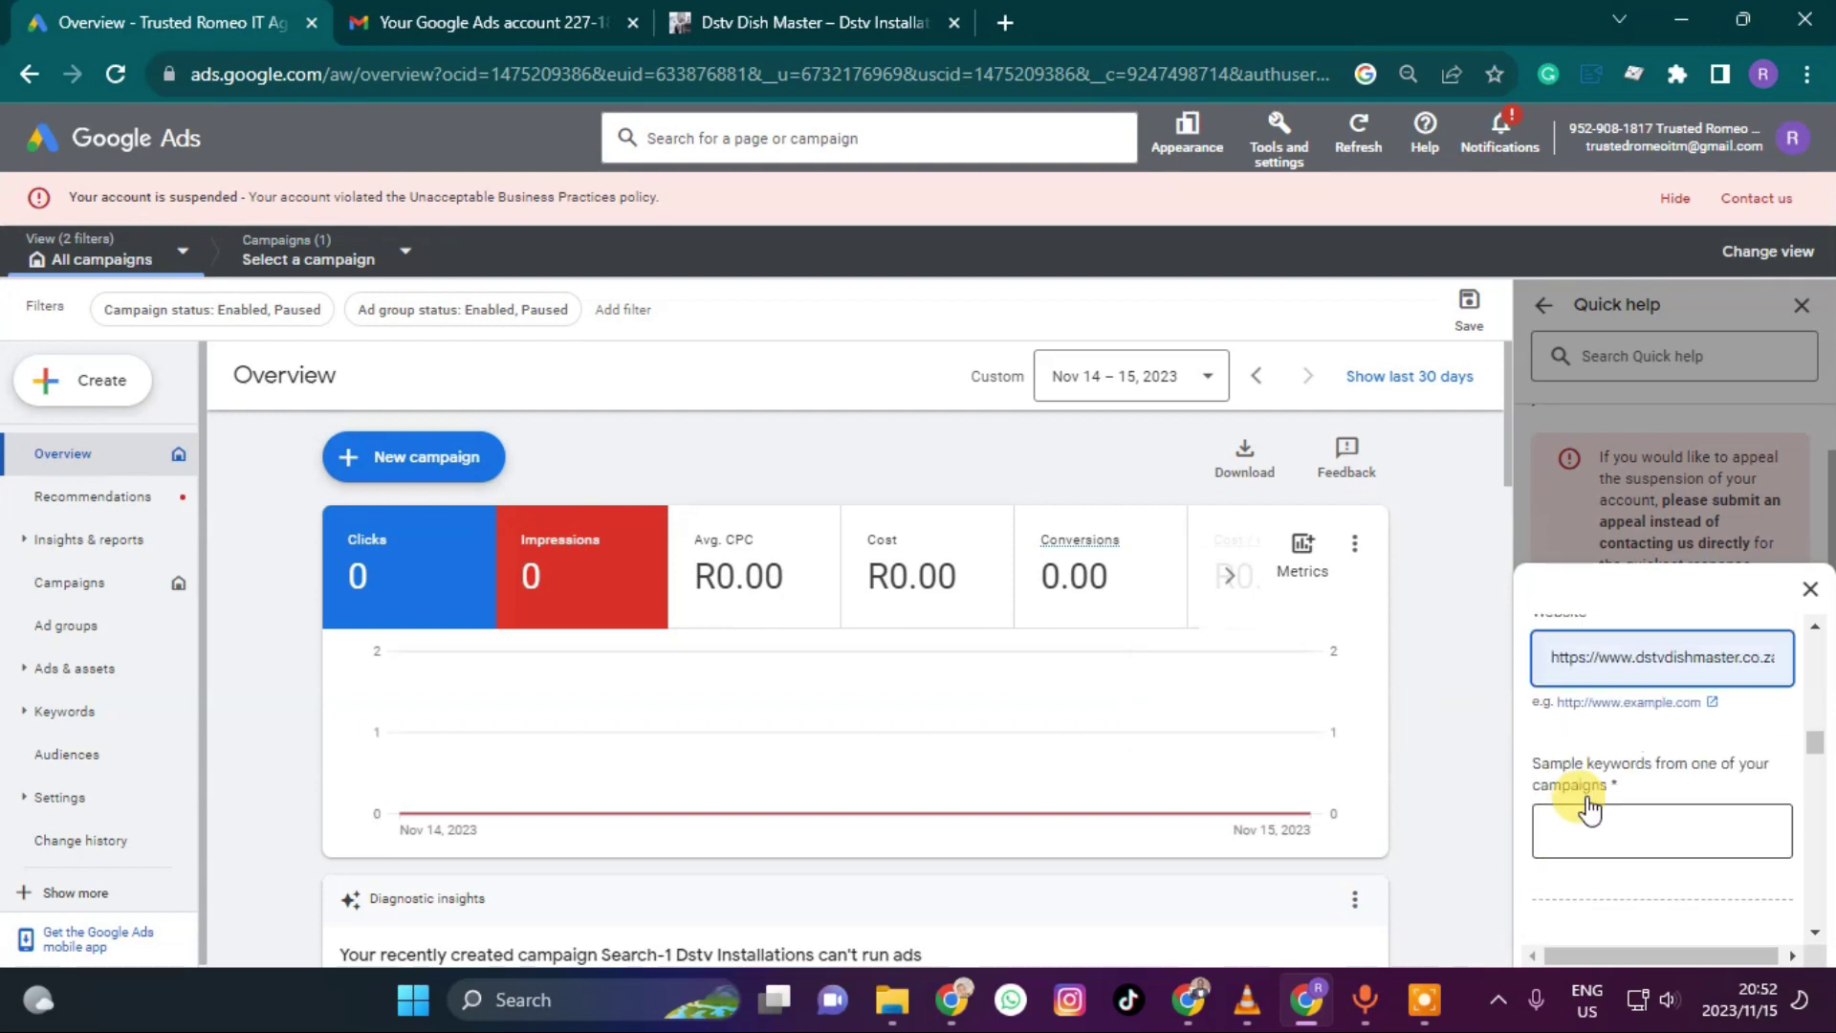
Open the Dstv Installation Services page of the Dstv Dish Master website and copy its web address
{"action": "left_click", "coordinate": [756, 19]}
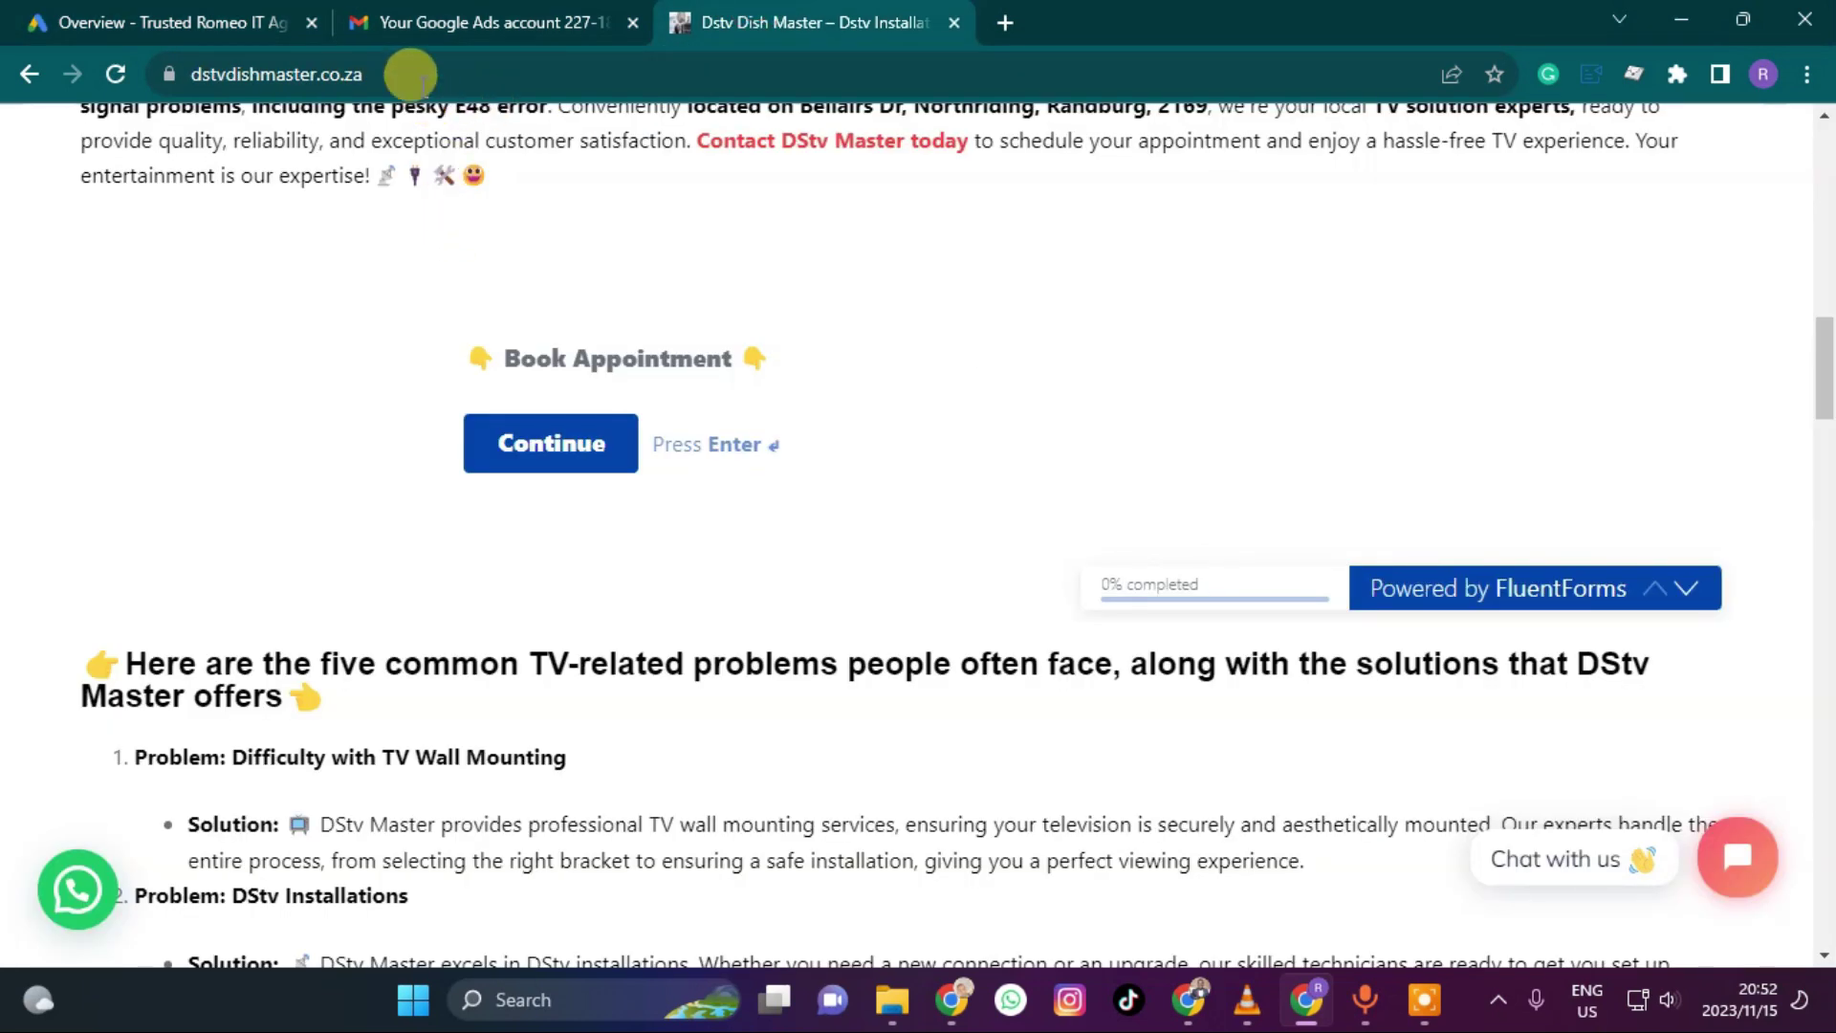
{"action": "scroll", "coordinate": [319, 299], "scroll_direction": "up", "scroll_amount": 8}
{"action": "scroll", "coordinate": [290, 138], "scroll_direction": "up", "scroll_amount": 6}
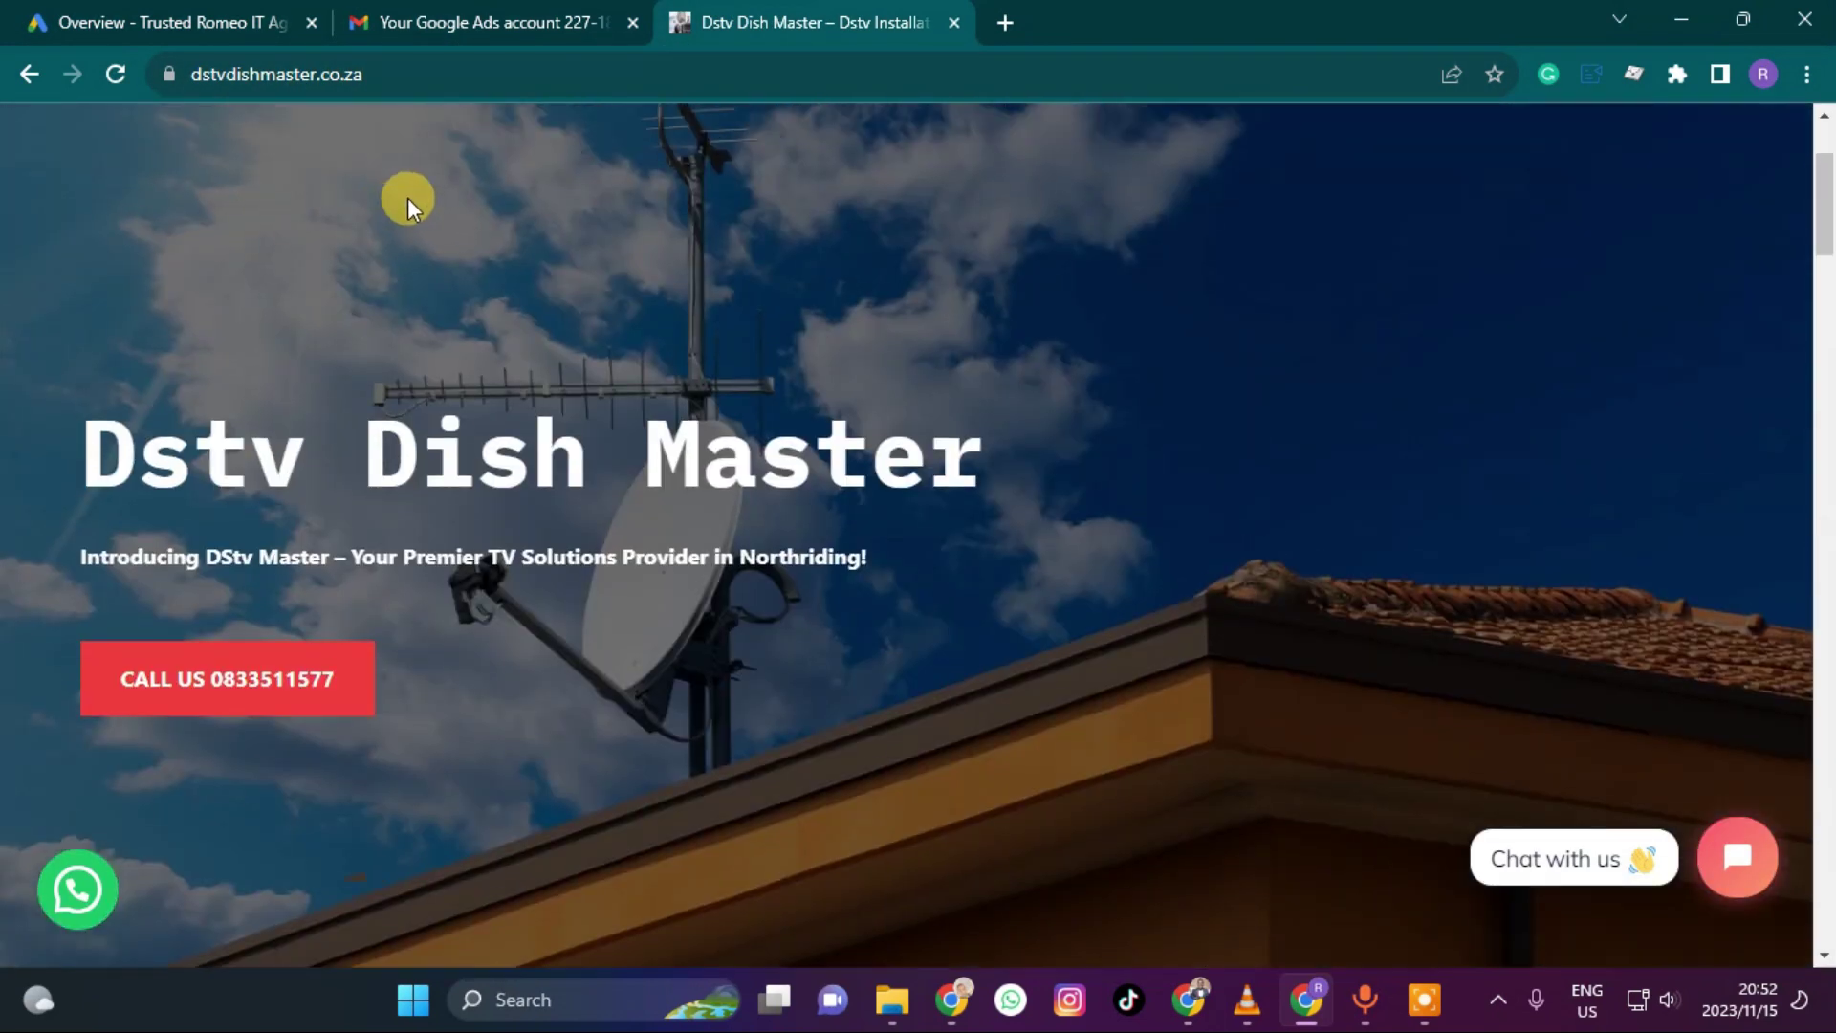
{"action": "left_click", "coordinate": [448, 245]}
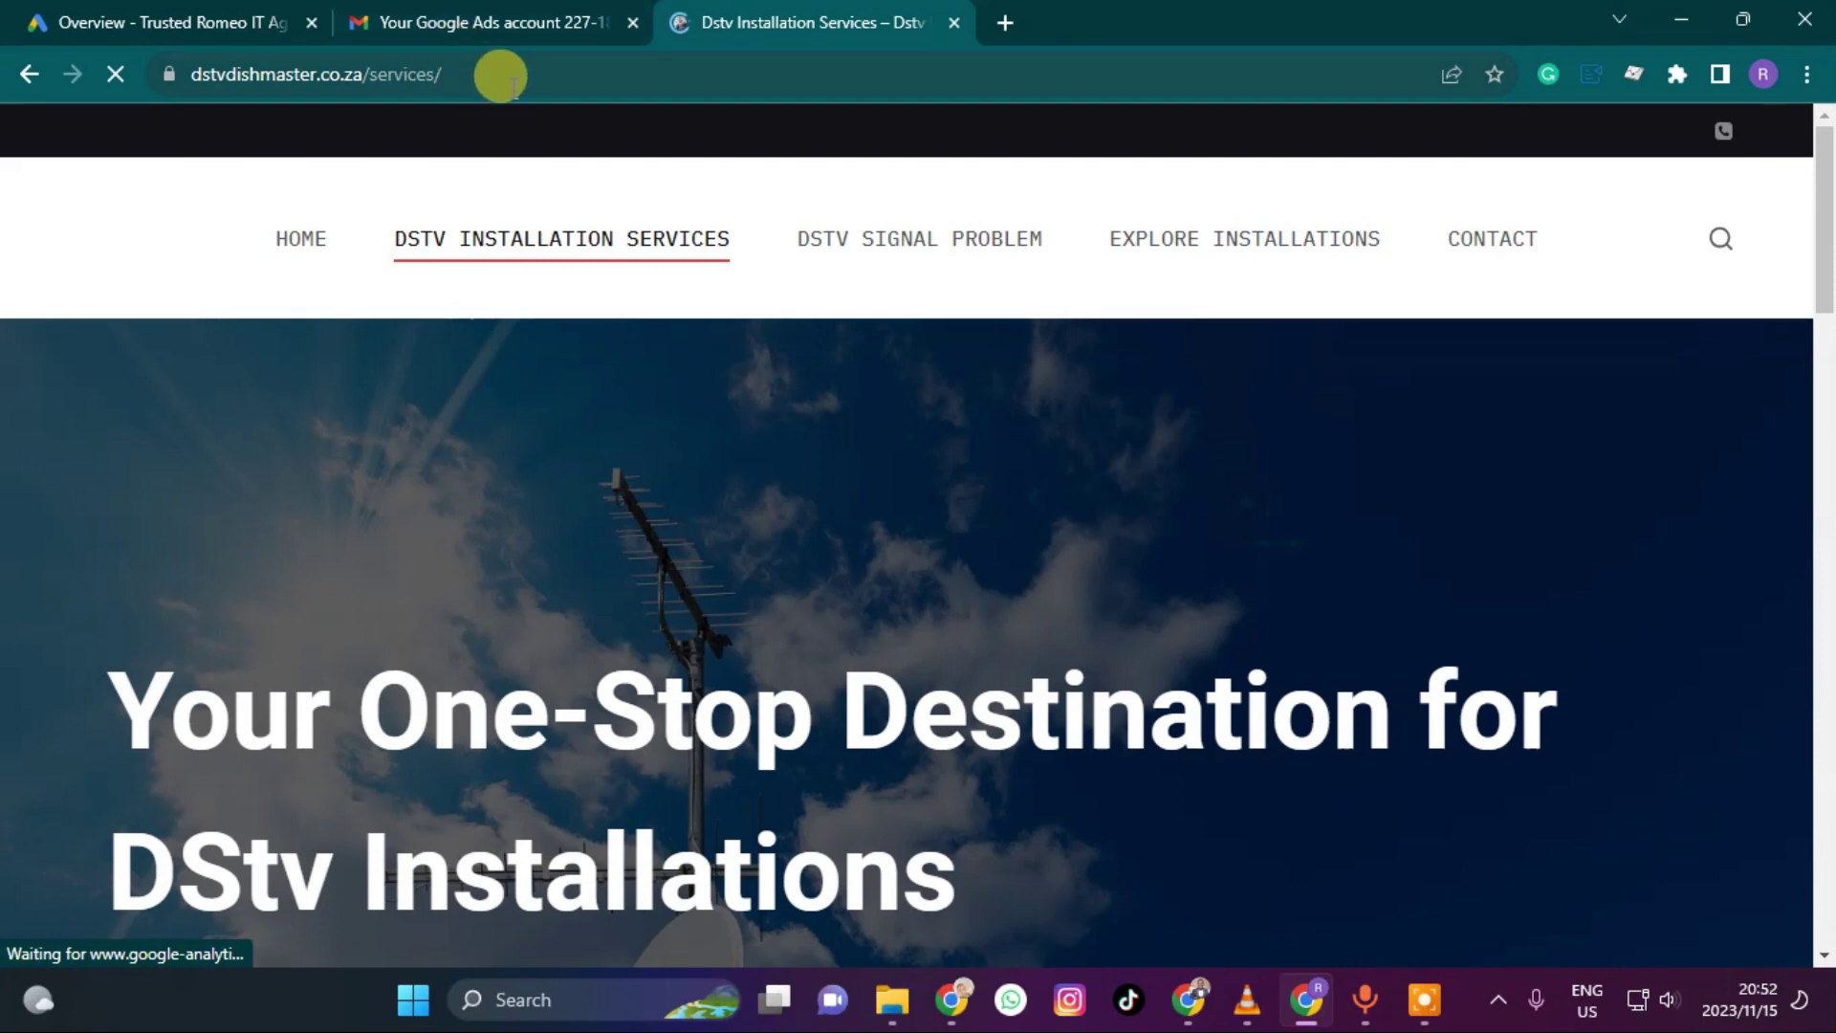
{"action": "left_click", "coordinate": [507, 74]}
{"action": "right_click", "coordinate": [279, 79]}
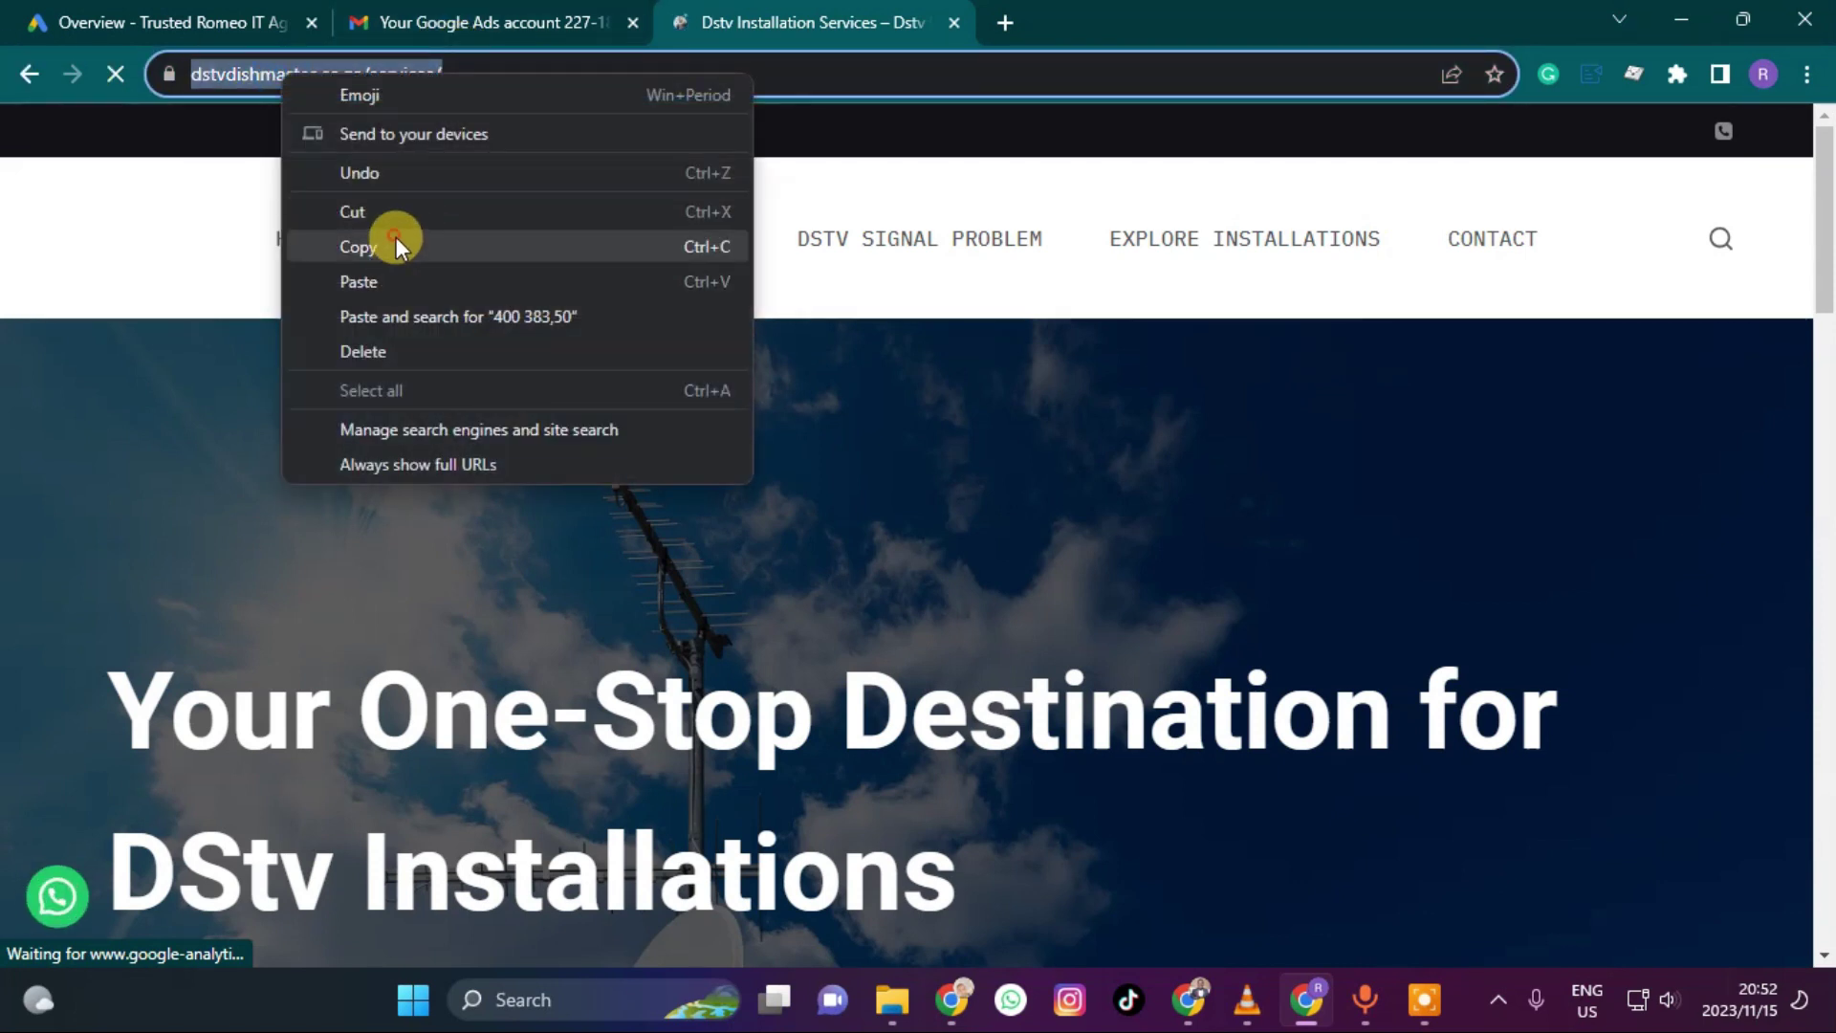
{"action": "left_click", "coordinate": [396, 239]}
Return to the appeal form and replace the website entry with the copied services page address
{"action": "left_click", "coordinate": [478, 21]}
{"action": "left_click", "coordinate": [162, 21]}
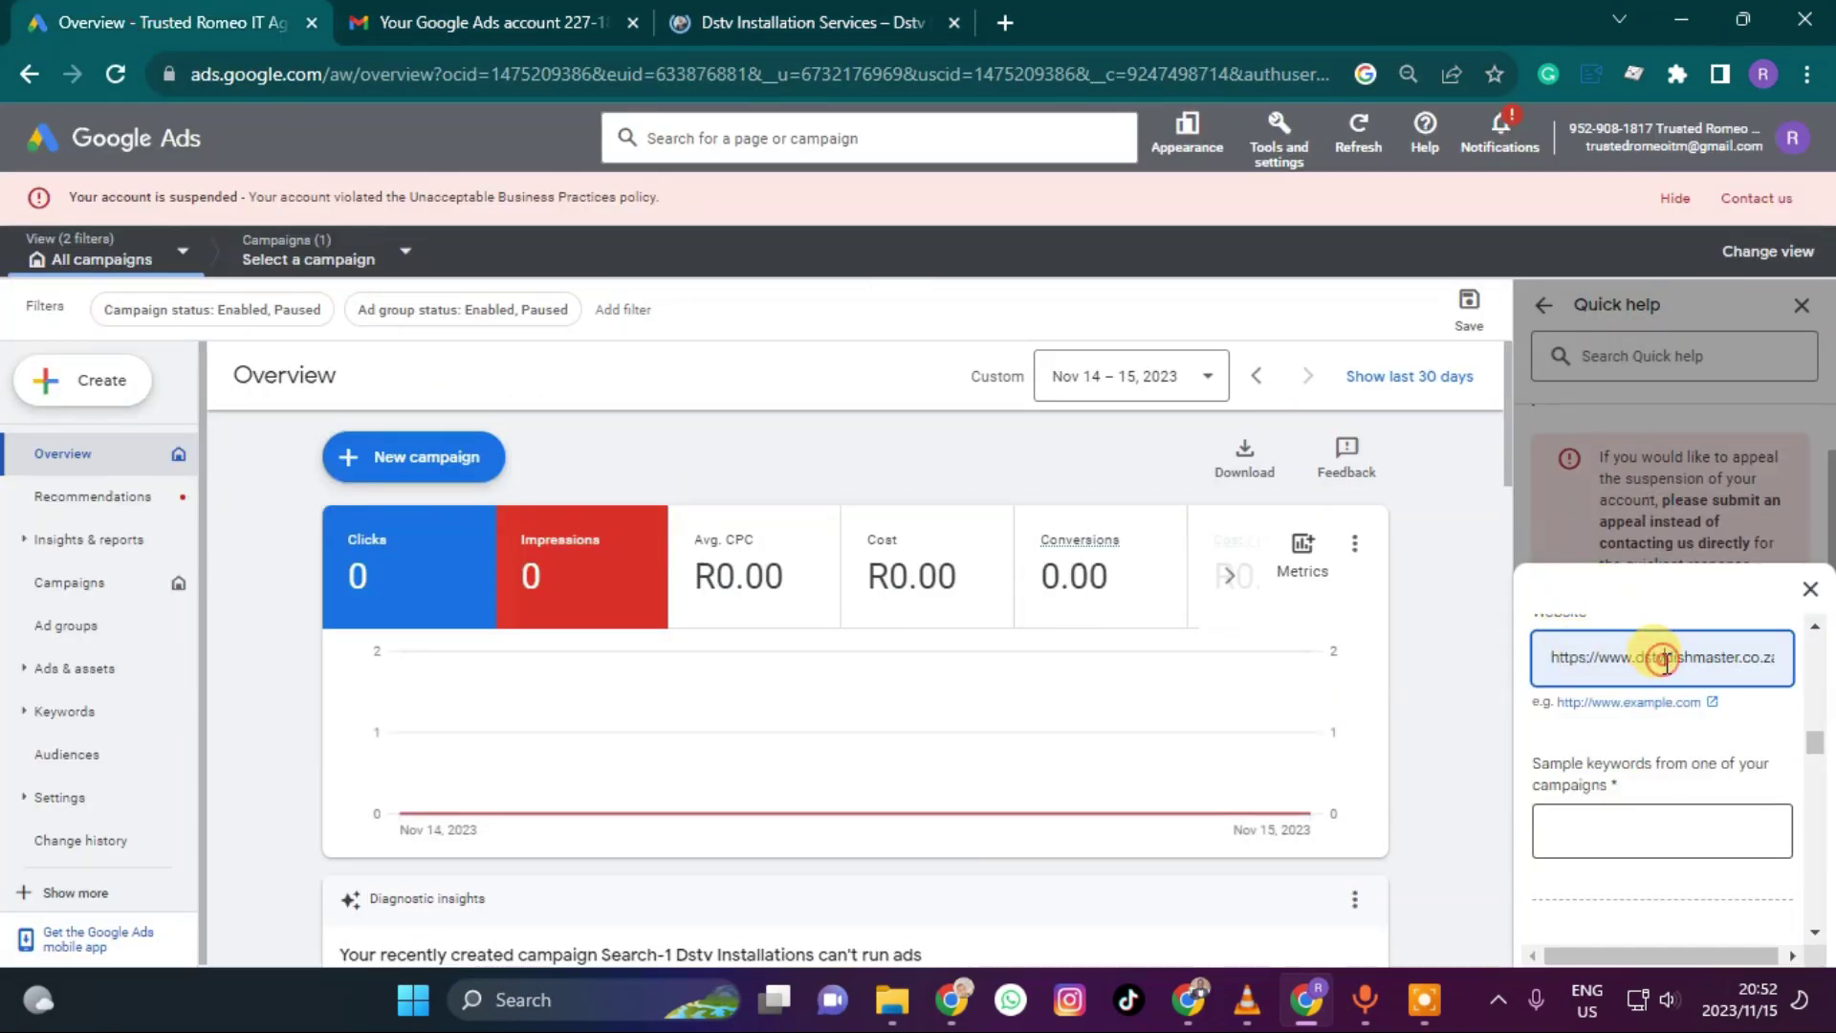
{"action": "key", "text": "ctrl+a"}
{"action": "key", "text": "BackSpace"}
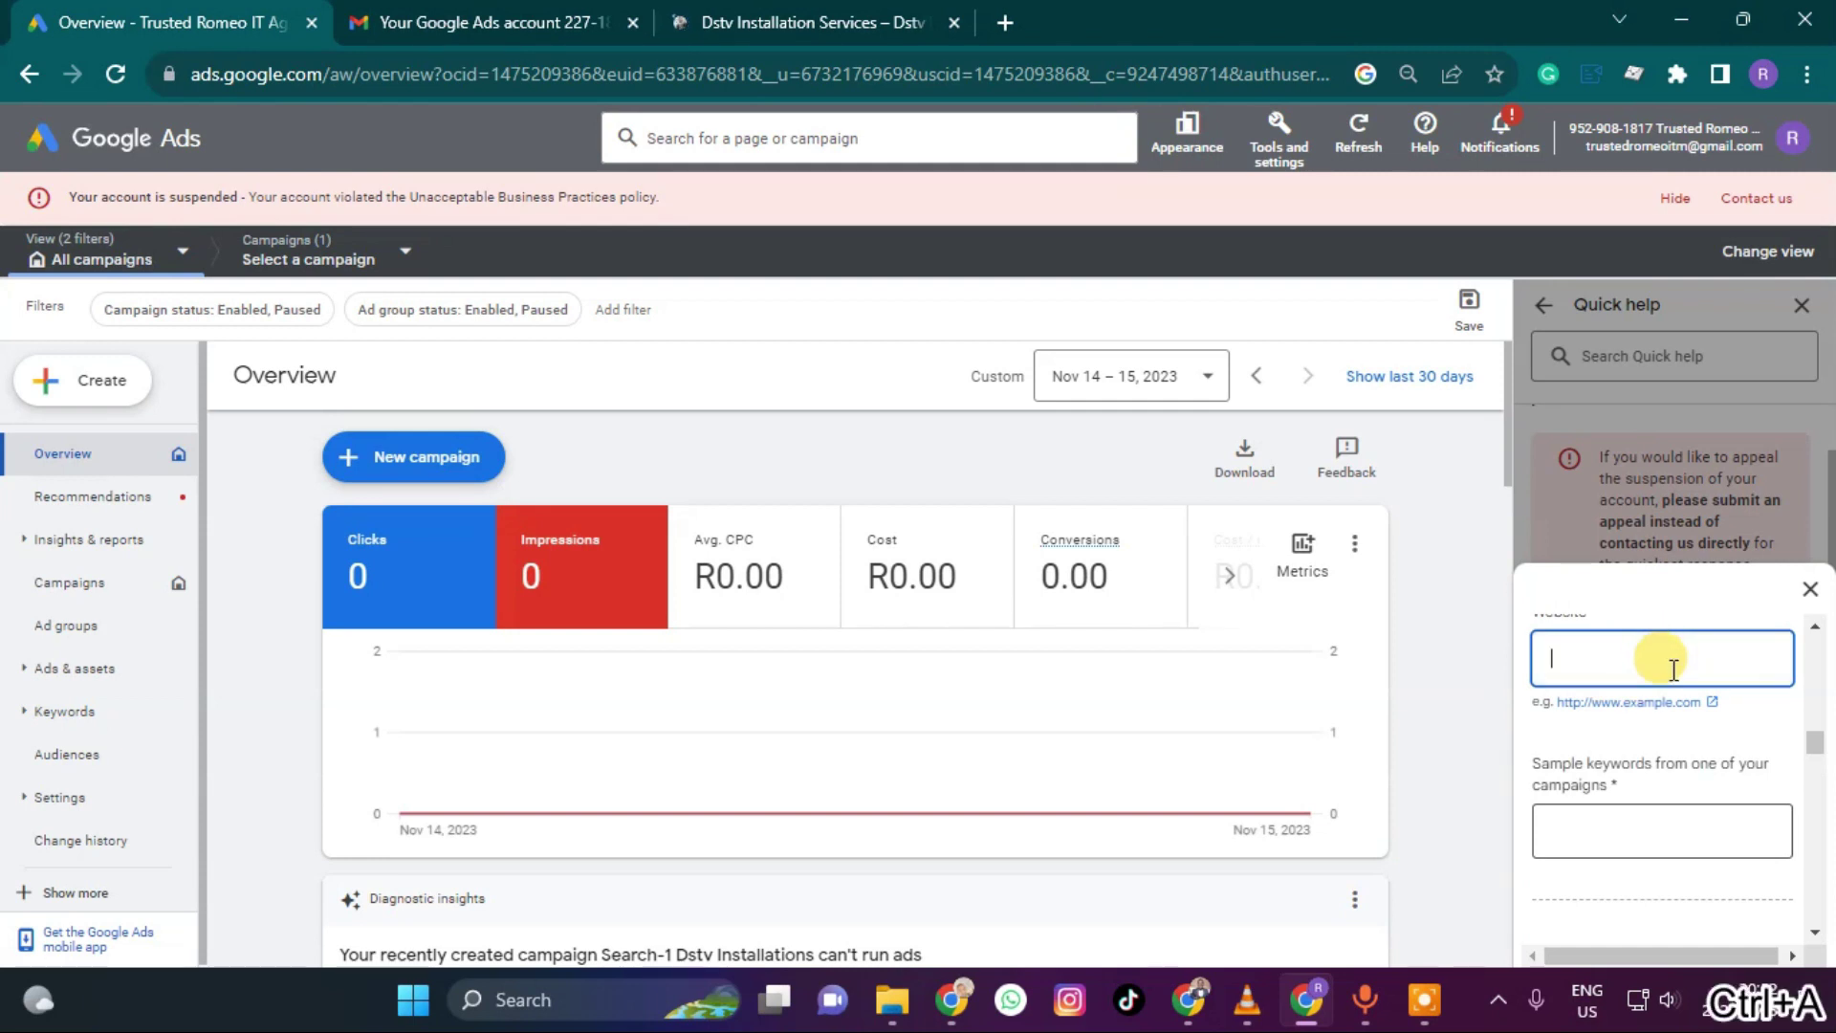
{"action": "key", "text": "ctrl+v"}
Enter the Dstv installations service phrase as the sample campaign keywords, starting it with a capital D
{"action": "left_click", "coordinate": [1601, 837]}
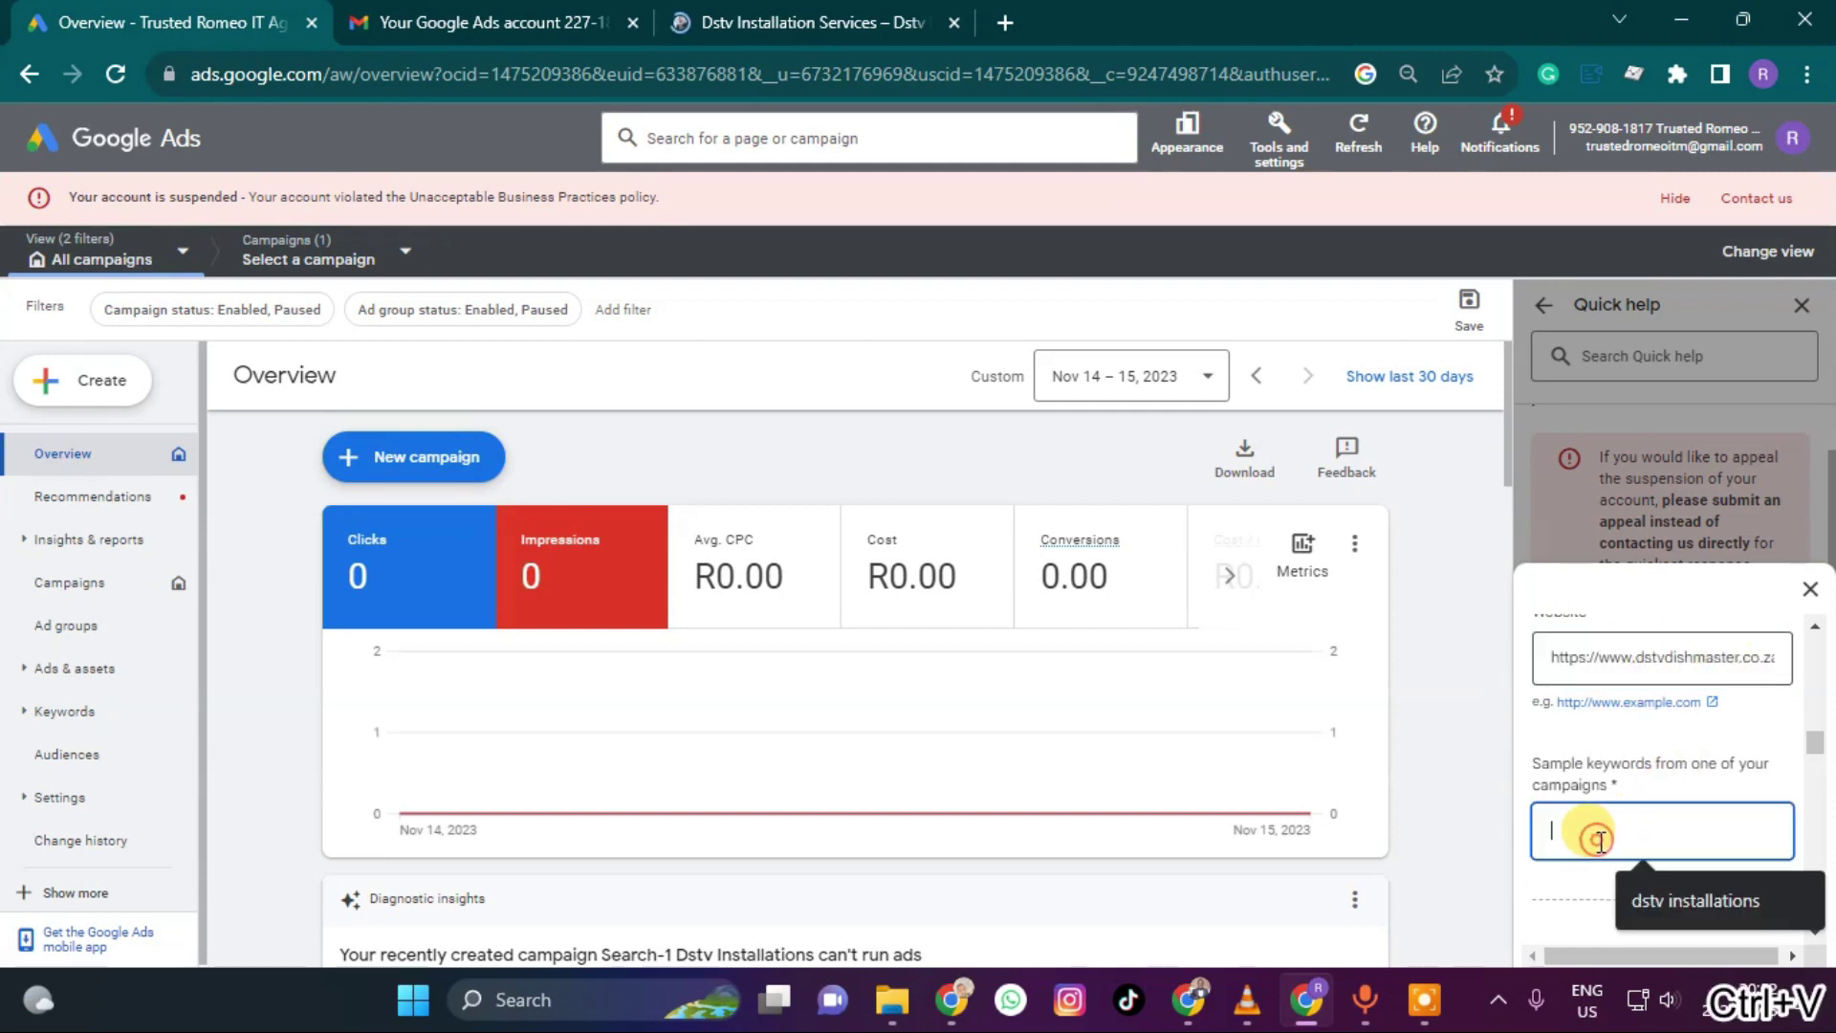
{"action": "left_click", "coordinate": [1668, 878]}
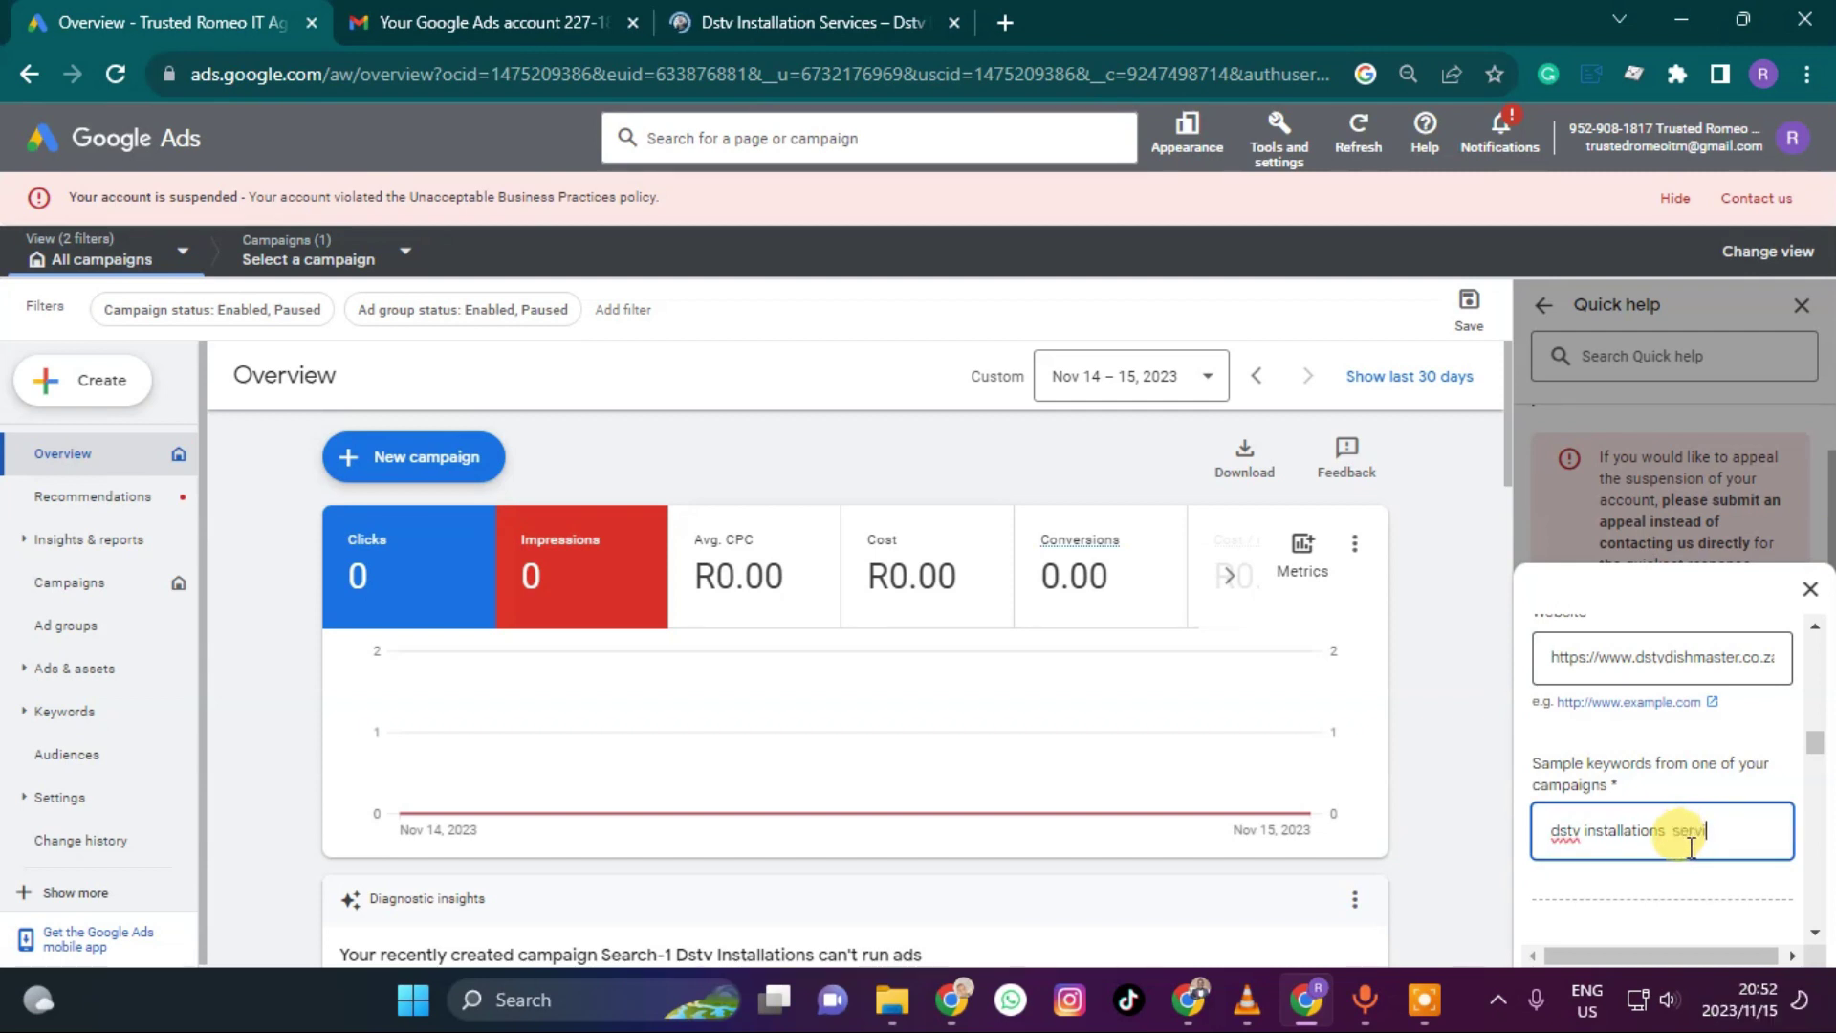
{"action": "left_click", "coordinate": [1559, 830]}
{"action": "key", "text": "BackSpace"}
{"action": "type", "text": "D"}
Check the form's billing street address field, then copy the business address from the website's services page
{"action": "scroll", "coordinate": [1609, 868], "scroll_direction": "down", "scroll_amount": 3}
{"action": "left_click", "coordinate": [1602, 832]}
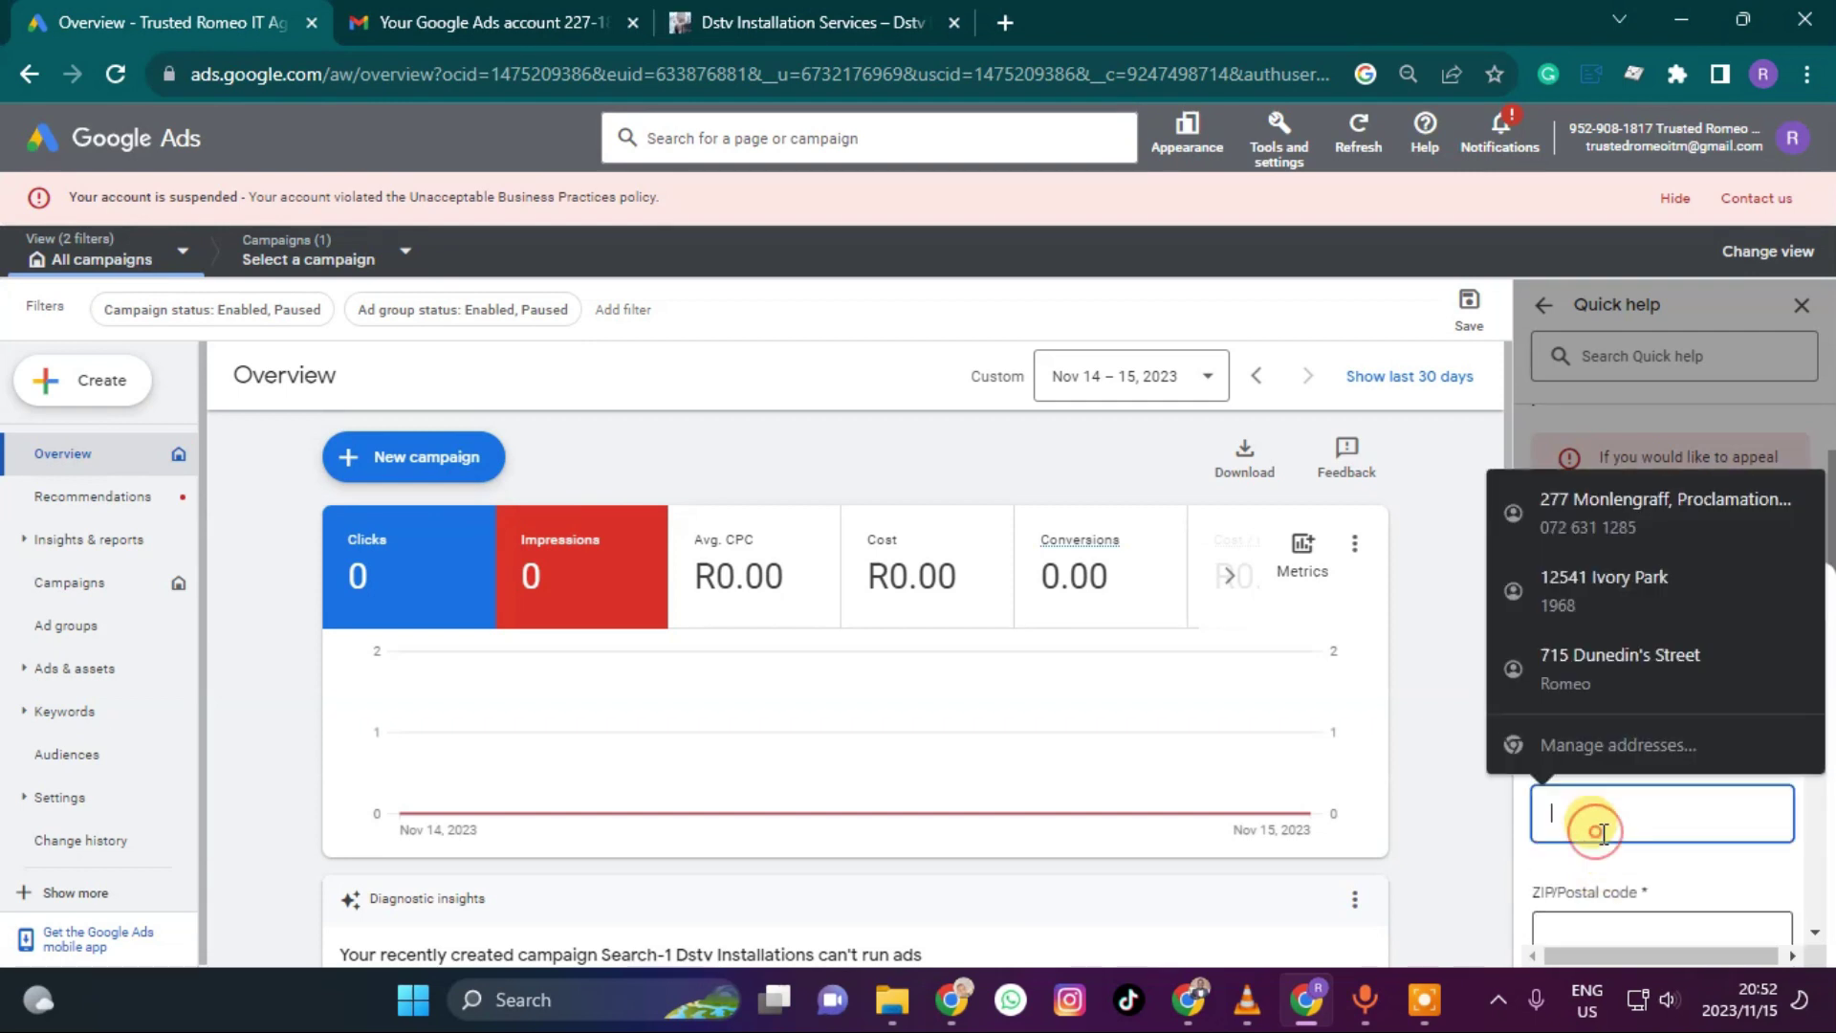
{"action": "left_click", "coordinate": [798, 22]}
{"action": "scroll", "coordinate": [744, 594], "scroll_direction": "down", "scroll_amount": 20}
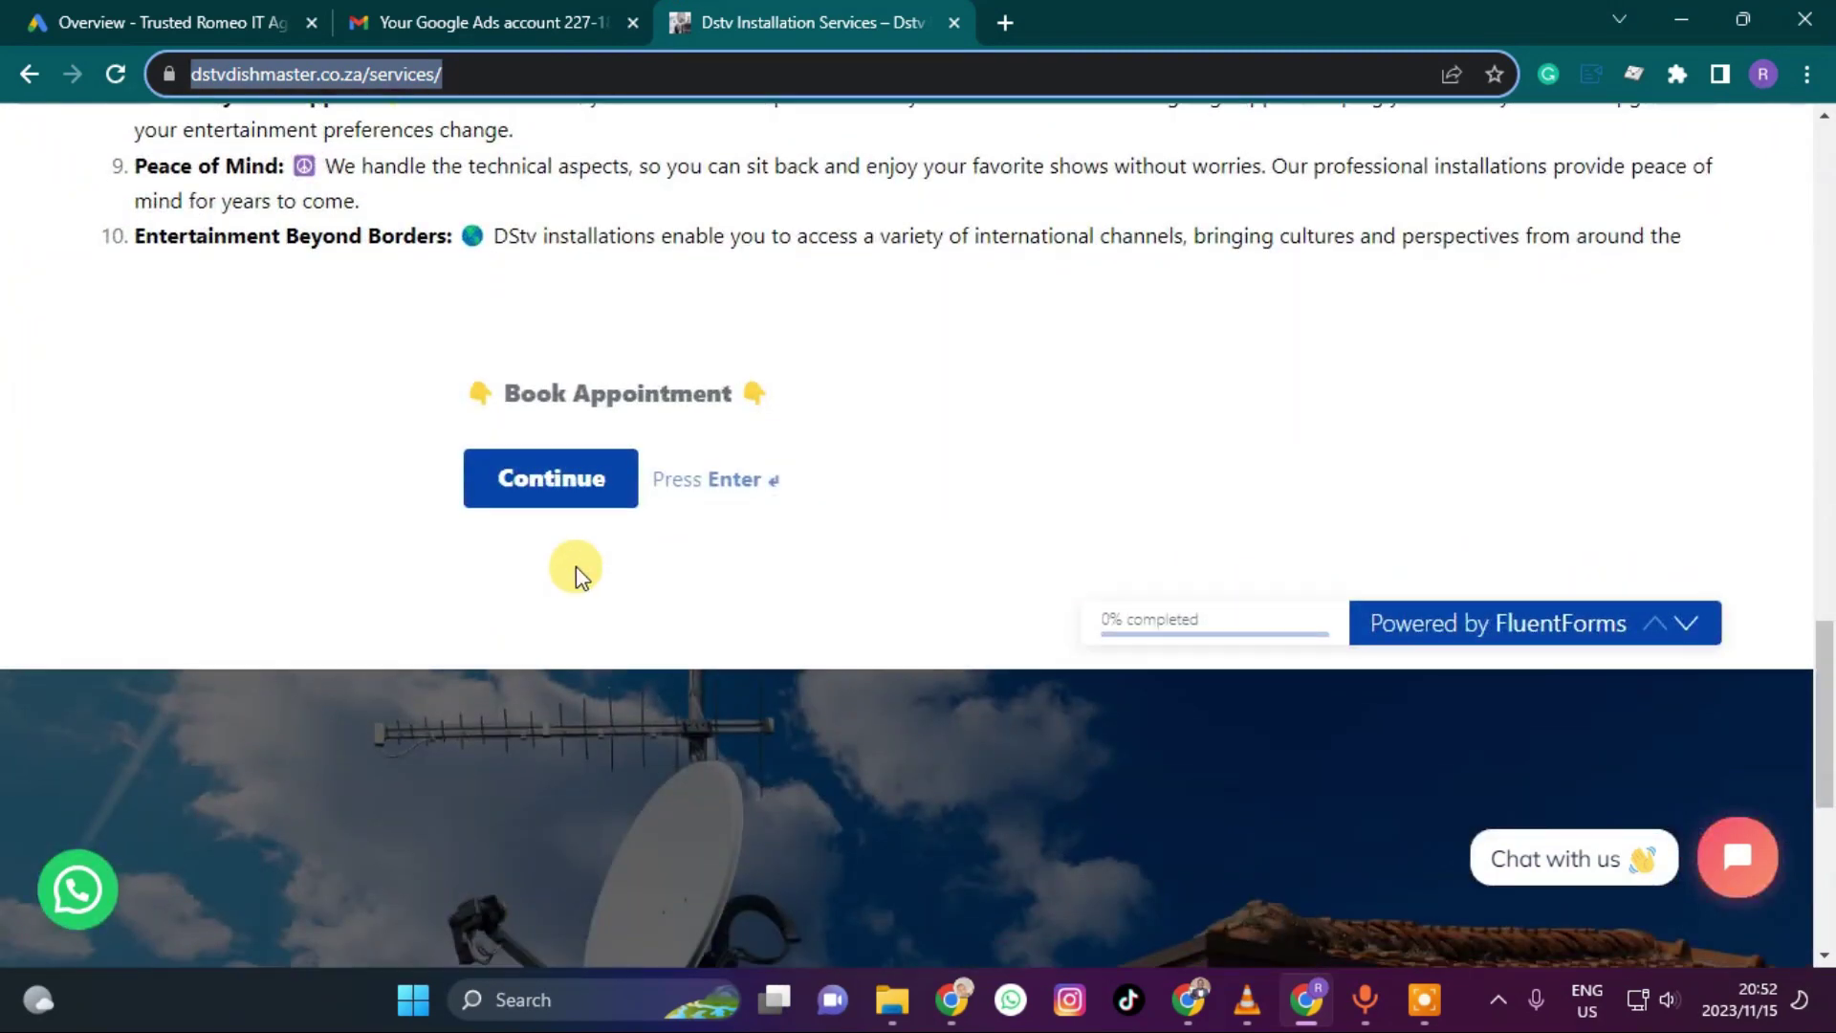
{"action": "scroll", "coordinate": [576, 566], "scroll_direction": "down", "scroll_amount": 5}
{"action": "left_click_drag", "start_coordinate": [1259, 687], "coordinate": [1196, 665]}
{"action": "right_click", "coordinate": [1418, 660]}
{"action": "left_click", "coordinate": [896, 350]}
Return to the appeal form and paste the copied business address into the street address field
{"action": "left_click", "coordinate": [483, 21]}
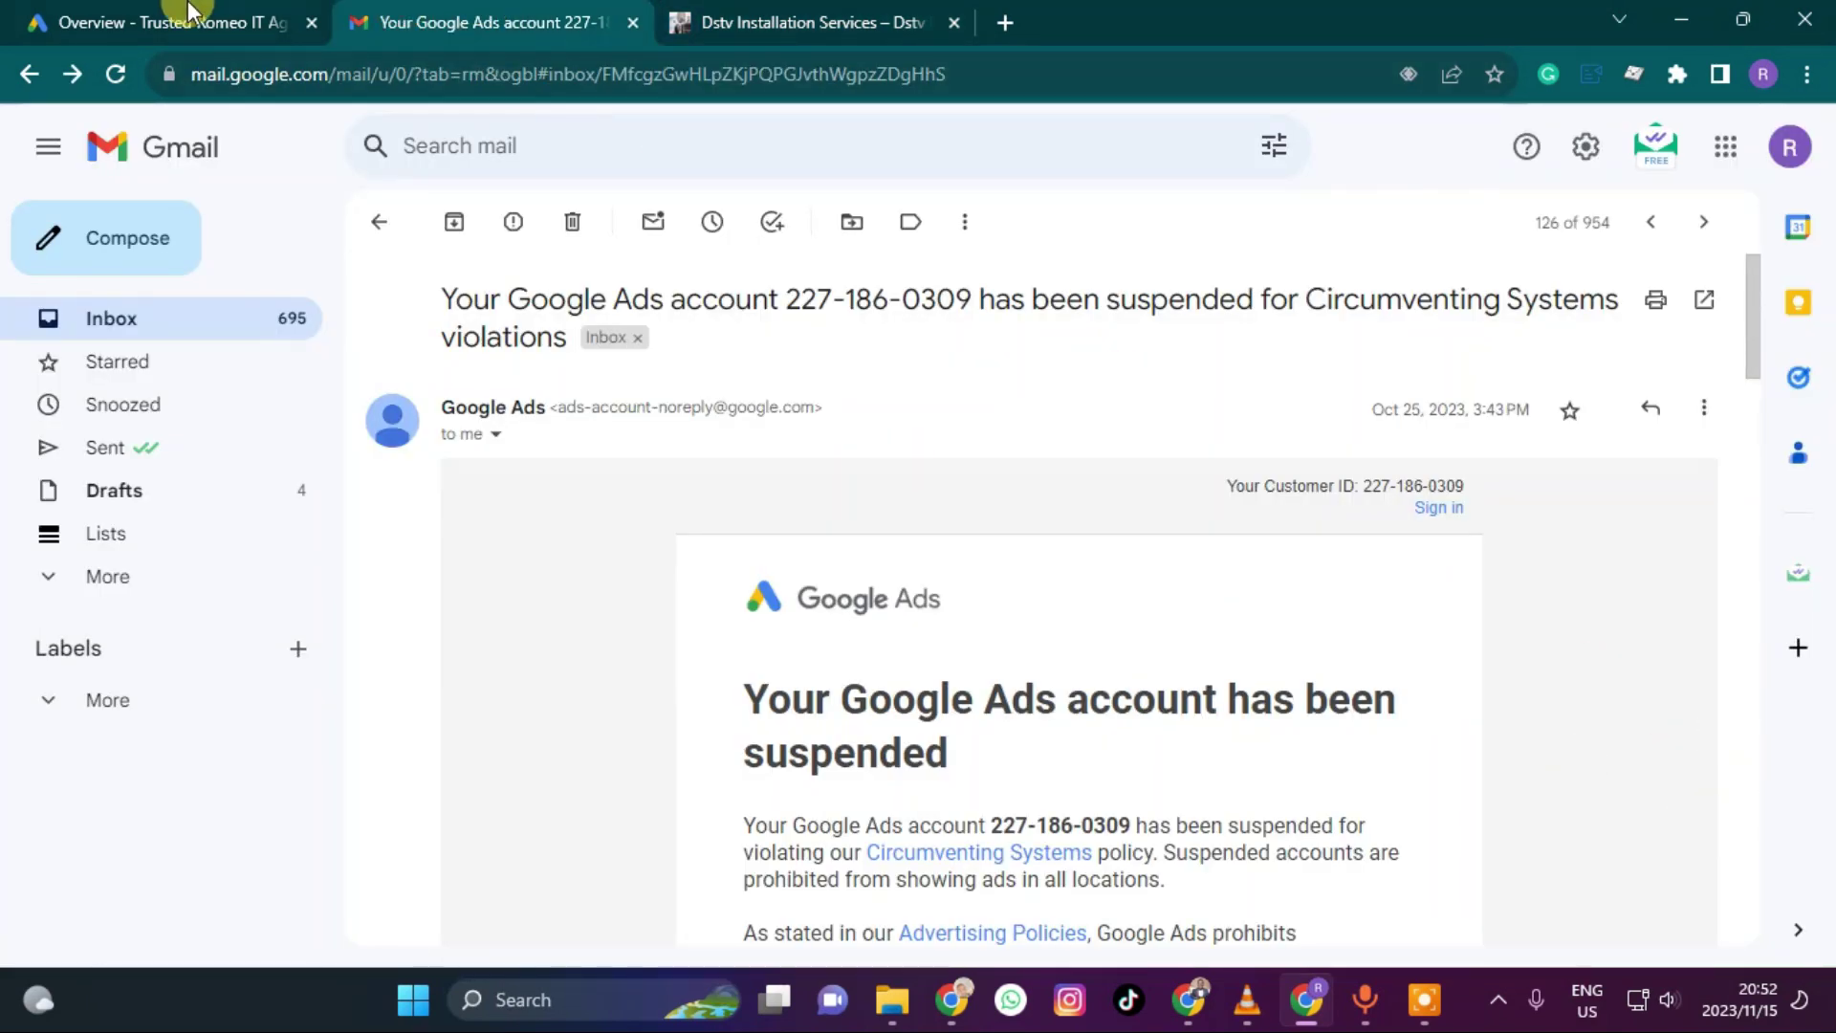
{"action": "left_click", "coordinate": [229, 12]}
{"action": "right_click", "coordinate": [1573, 820]}
{"action": "left_click", "coordinate": [1329, 584]}
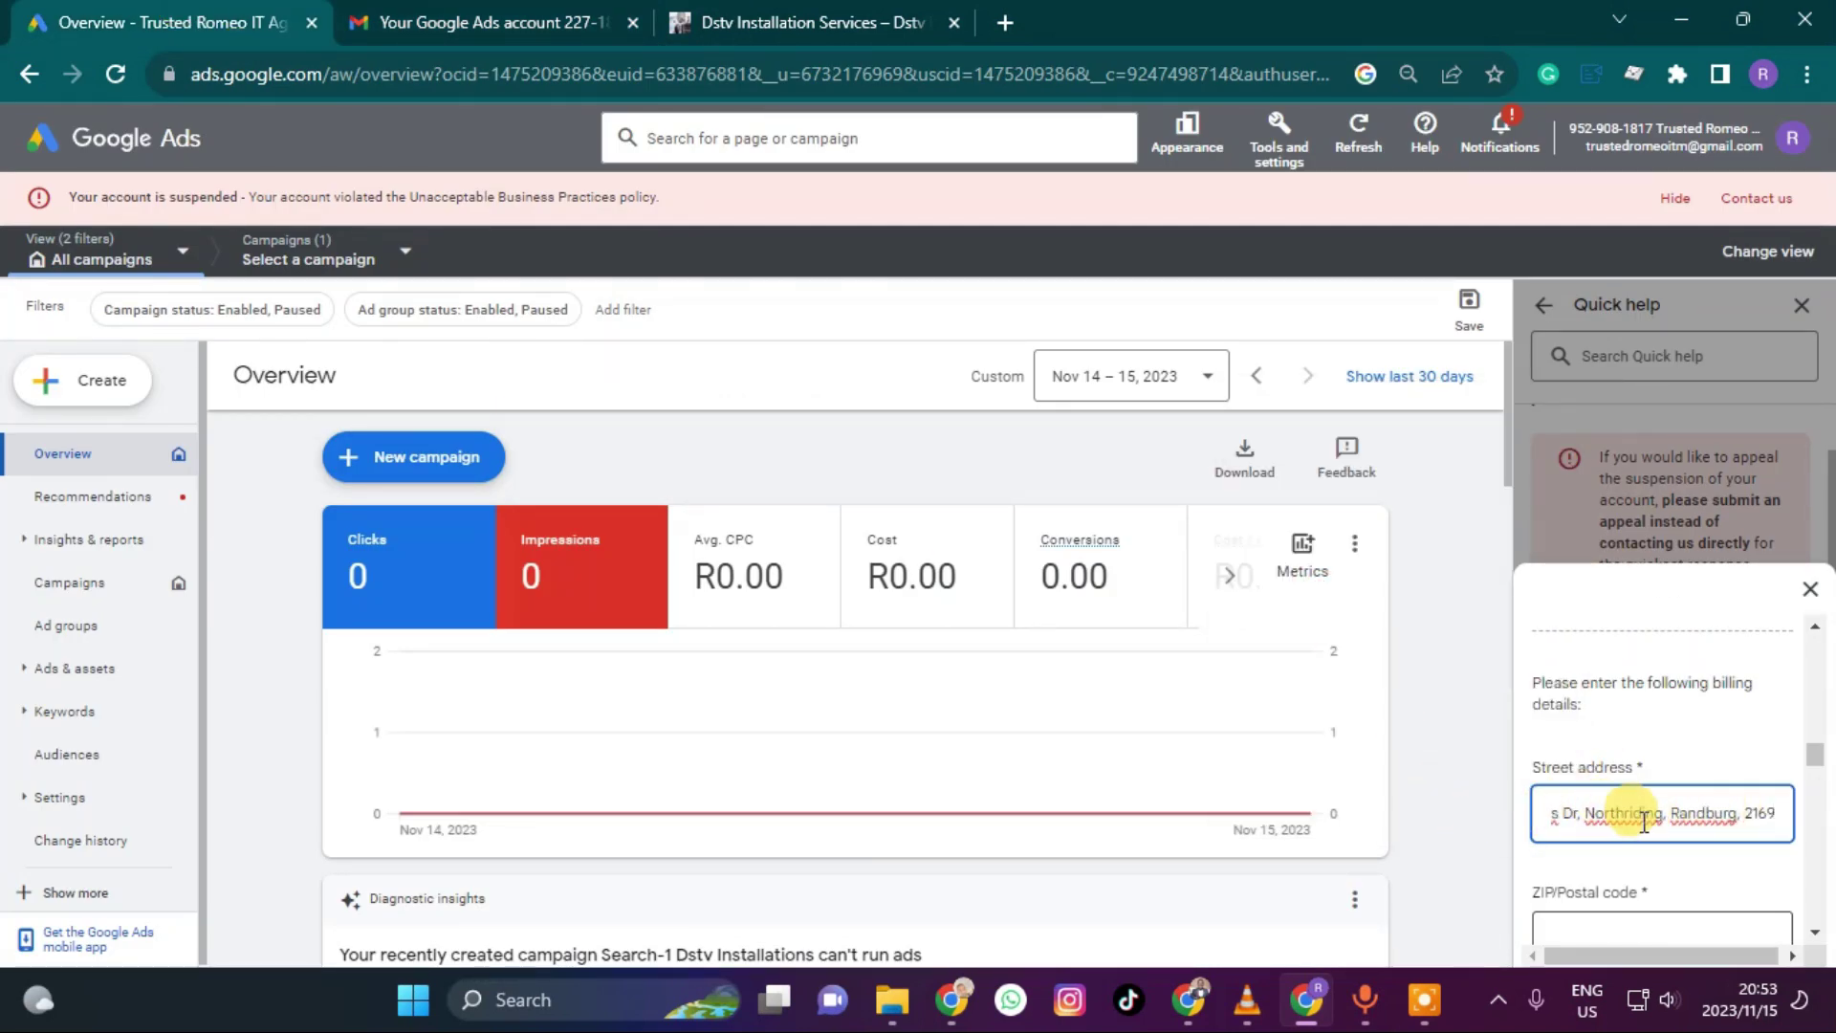
Cut the suburb, city and postal code out of the street address, leaving only the street name
{"action": "scroll", "coordinate": [1564, 717], "scroll_direction": "down", "scroll_amount": 1}
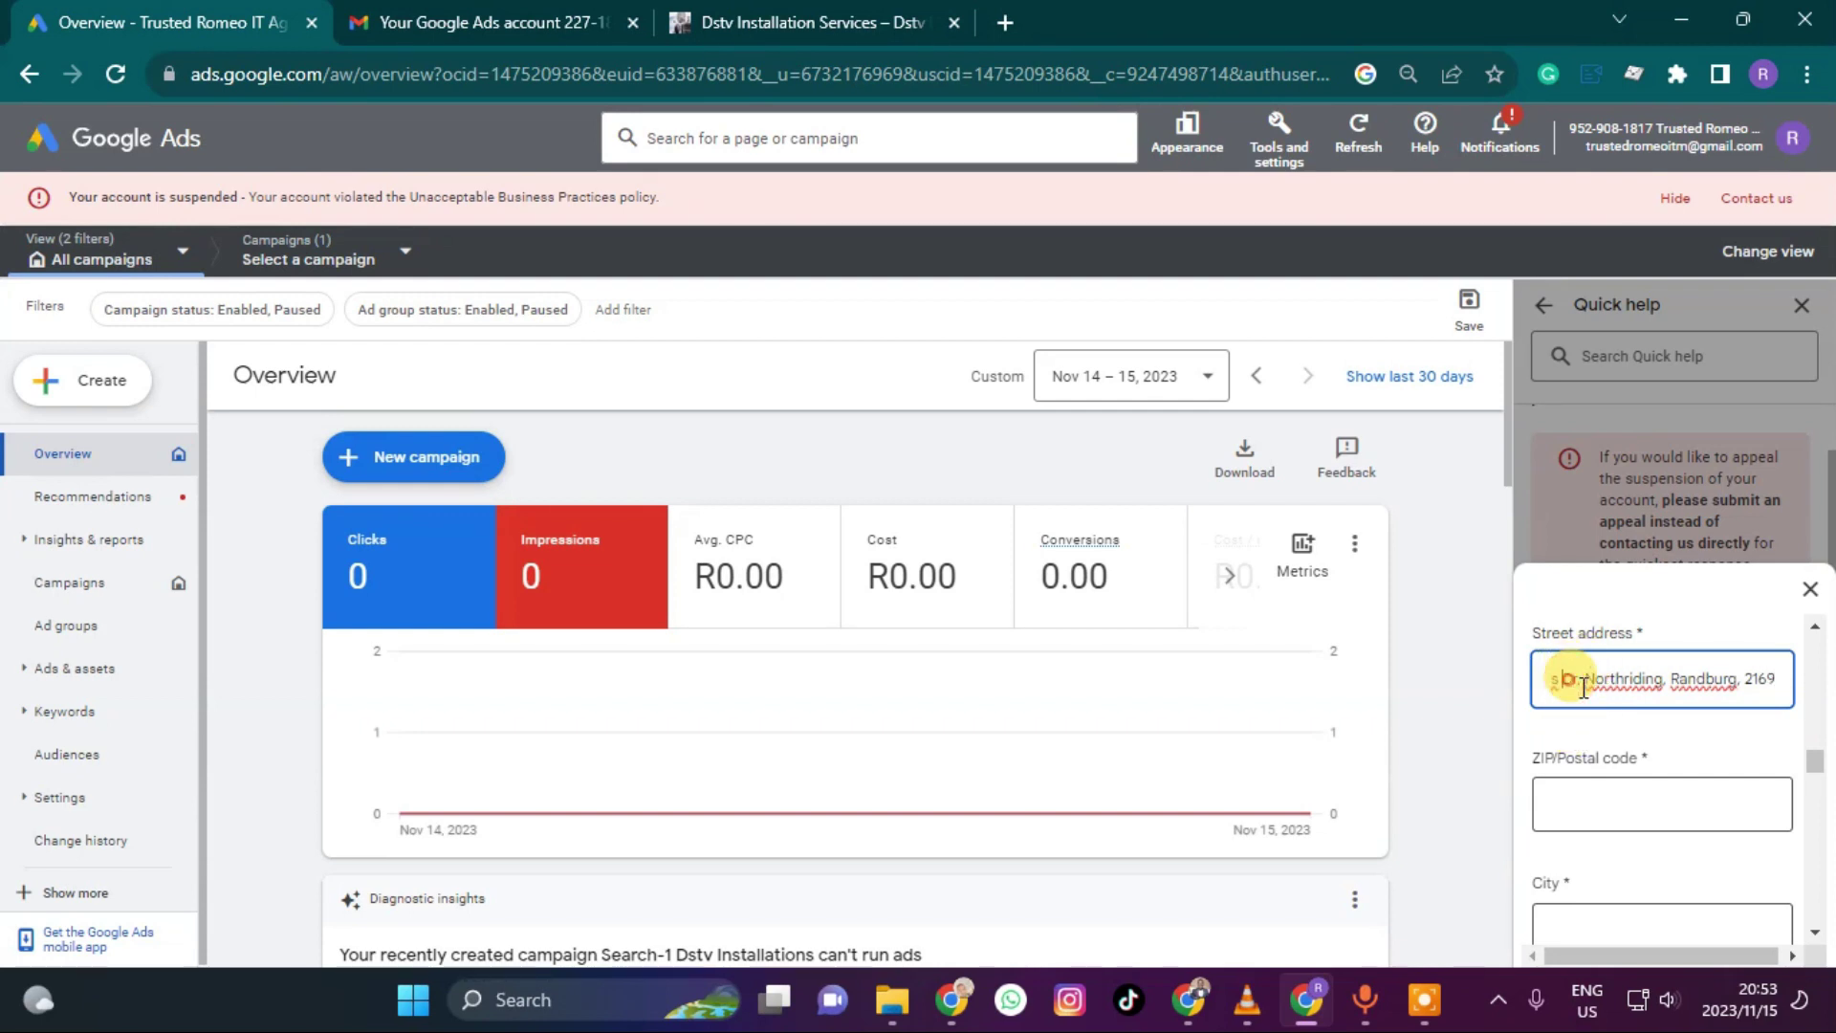
{"action": "key", "text": "Home"}
{"action": "left_click", "coordinate": [1628, 680]}
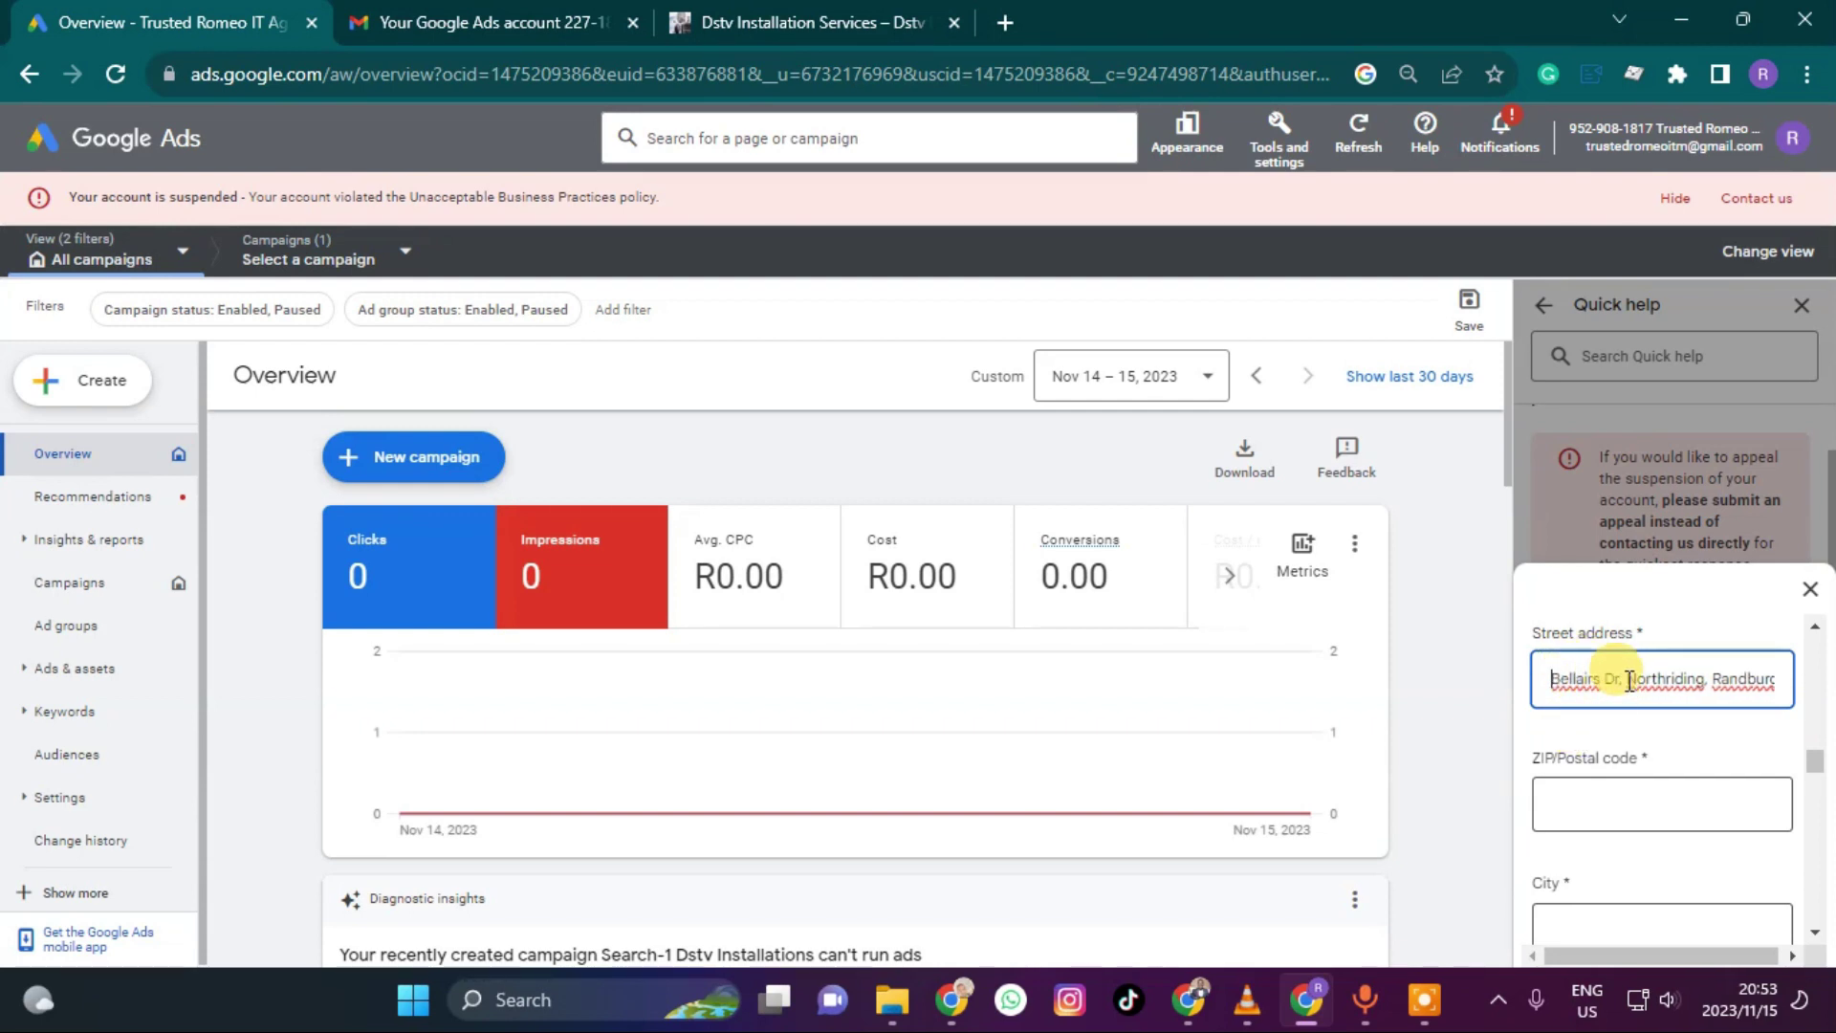
{"action": "left_click_drag", "start_coordinate": [1628, 680], "coordinate": [1810, 717]}
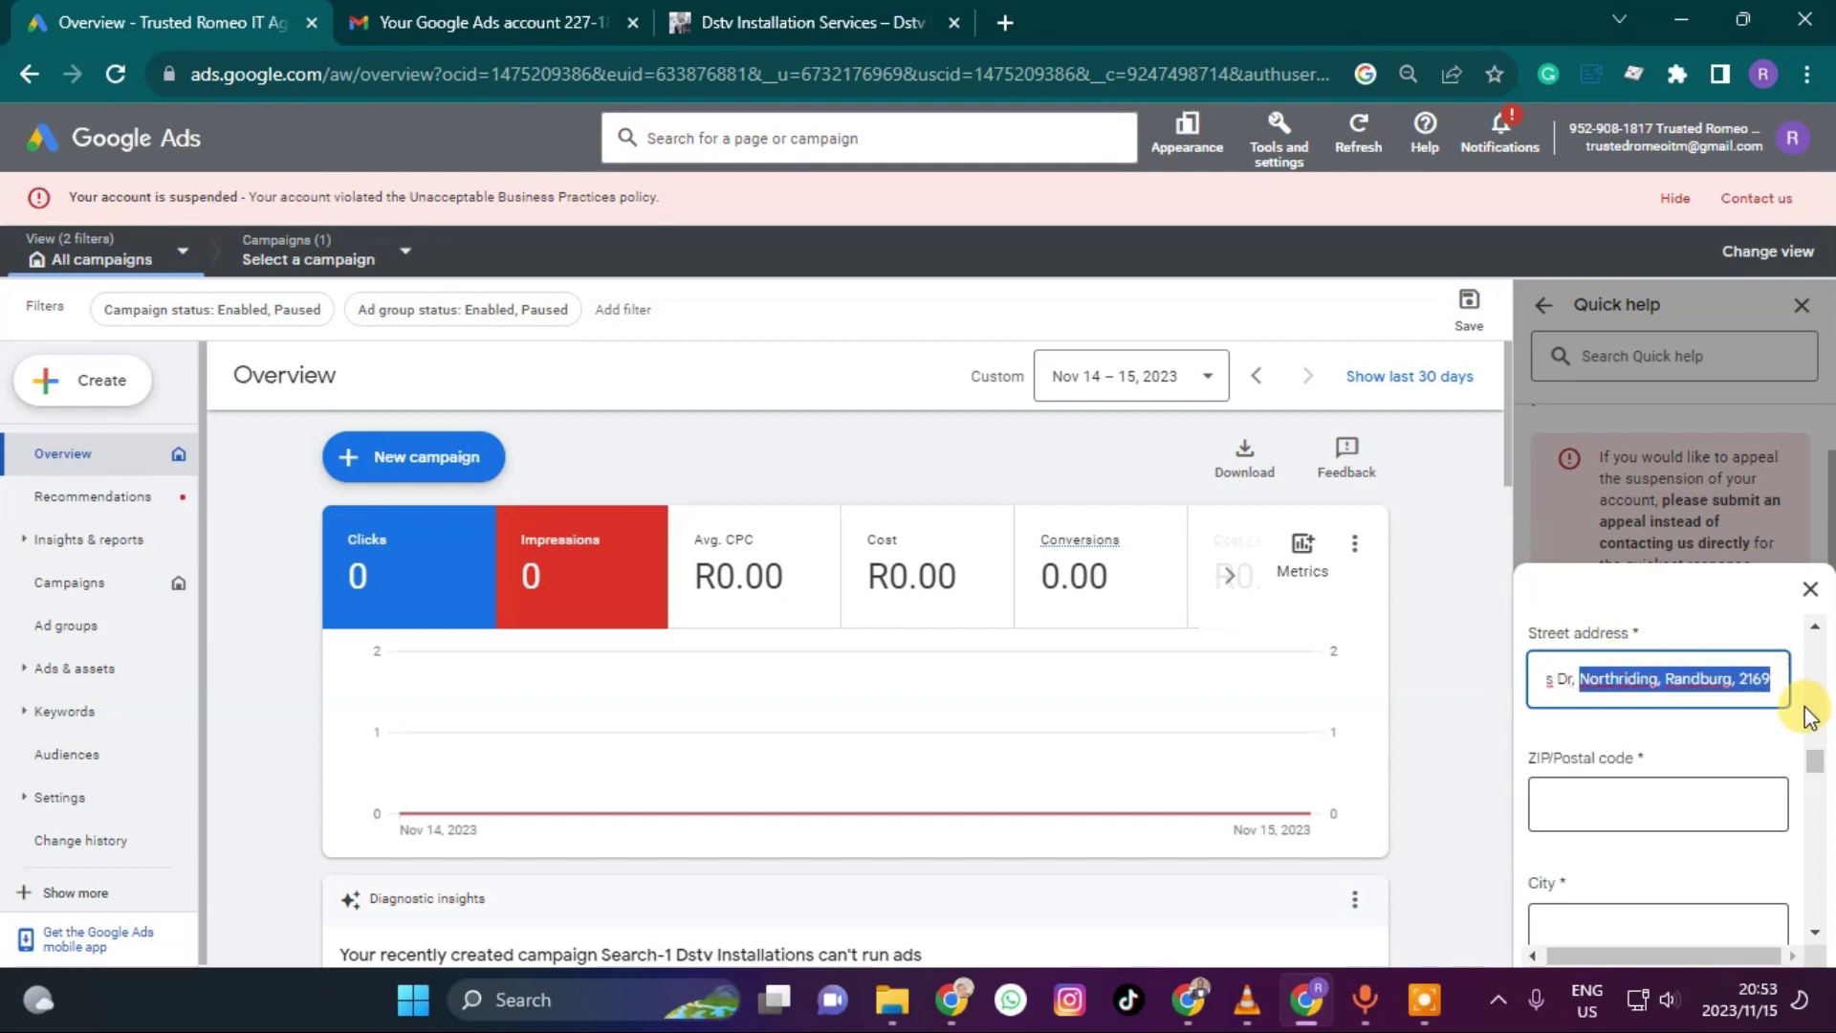
{"action": "key", "text": "ctrl+x"}
Paste the cut address text into the ZIP/Postal code field and trim it to the postal code alone
{"action": "left_click", "coordinate": [1659, 803]}
{"action": "key", "text": "ctrl+v"}
{"action": "left_click_drag", "start_coordinate": [1712, 804], "coordinate": [1554, 803]}
{"action": "key", "text": "BackSpace"}
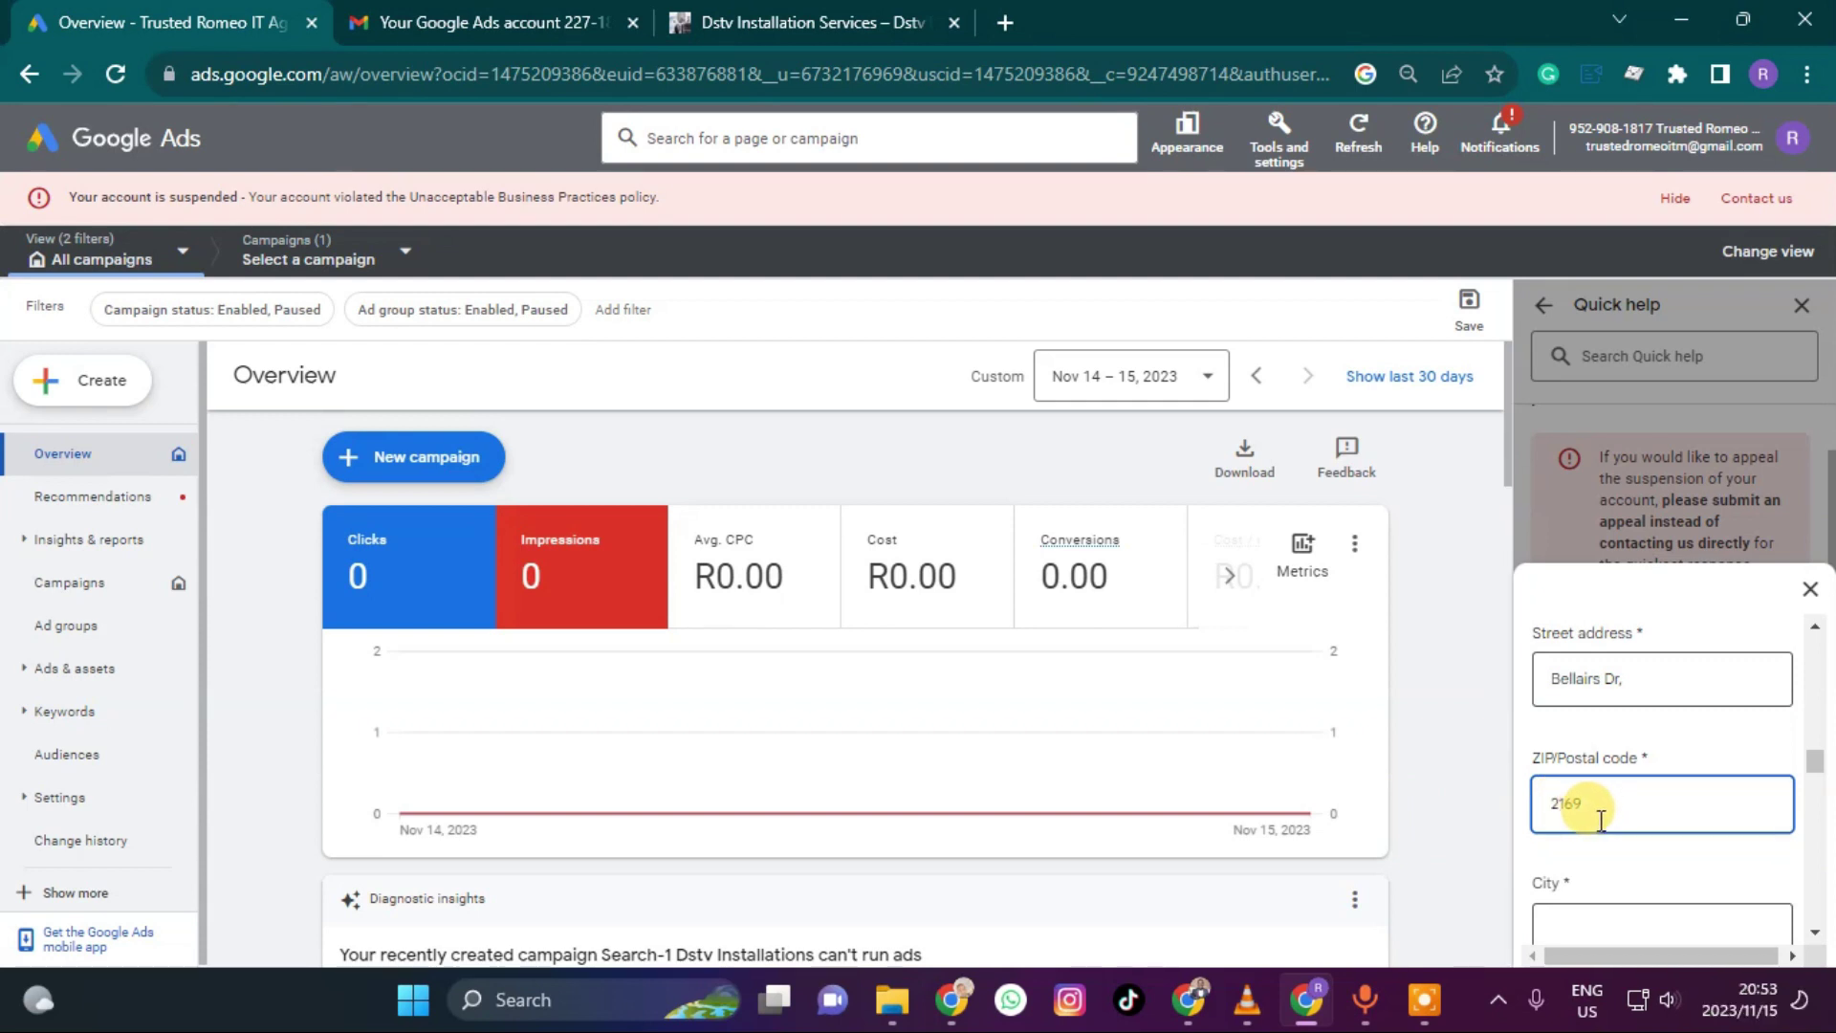
Paste the cut address text into the City field and remove the suburb and postal code, keeping only the city
{"action": "scroll", "coordinate": [1600, 820], "scroll_direction": "down", "scroll_amount": 1}
{"action": "left_click", "coordinate": [1586, 796]}
{"action": "key", "text": "ctrl+v"}
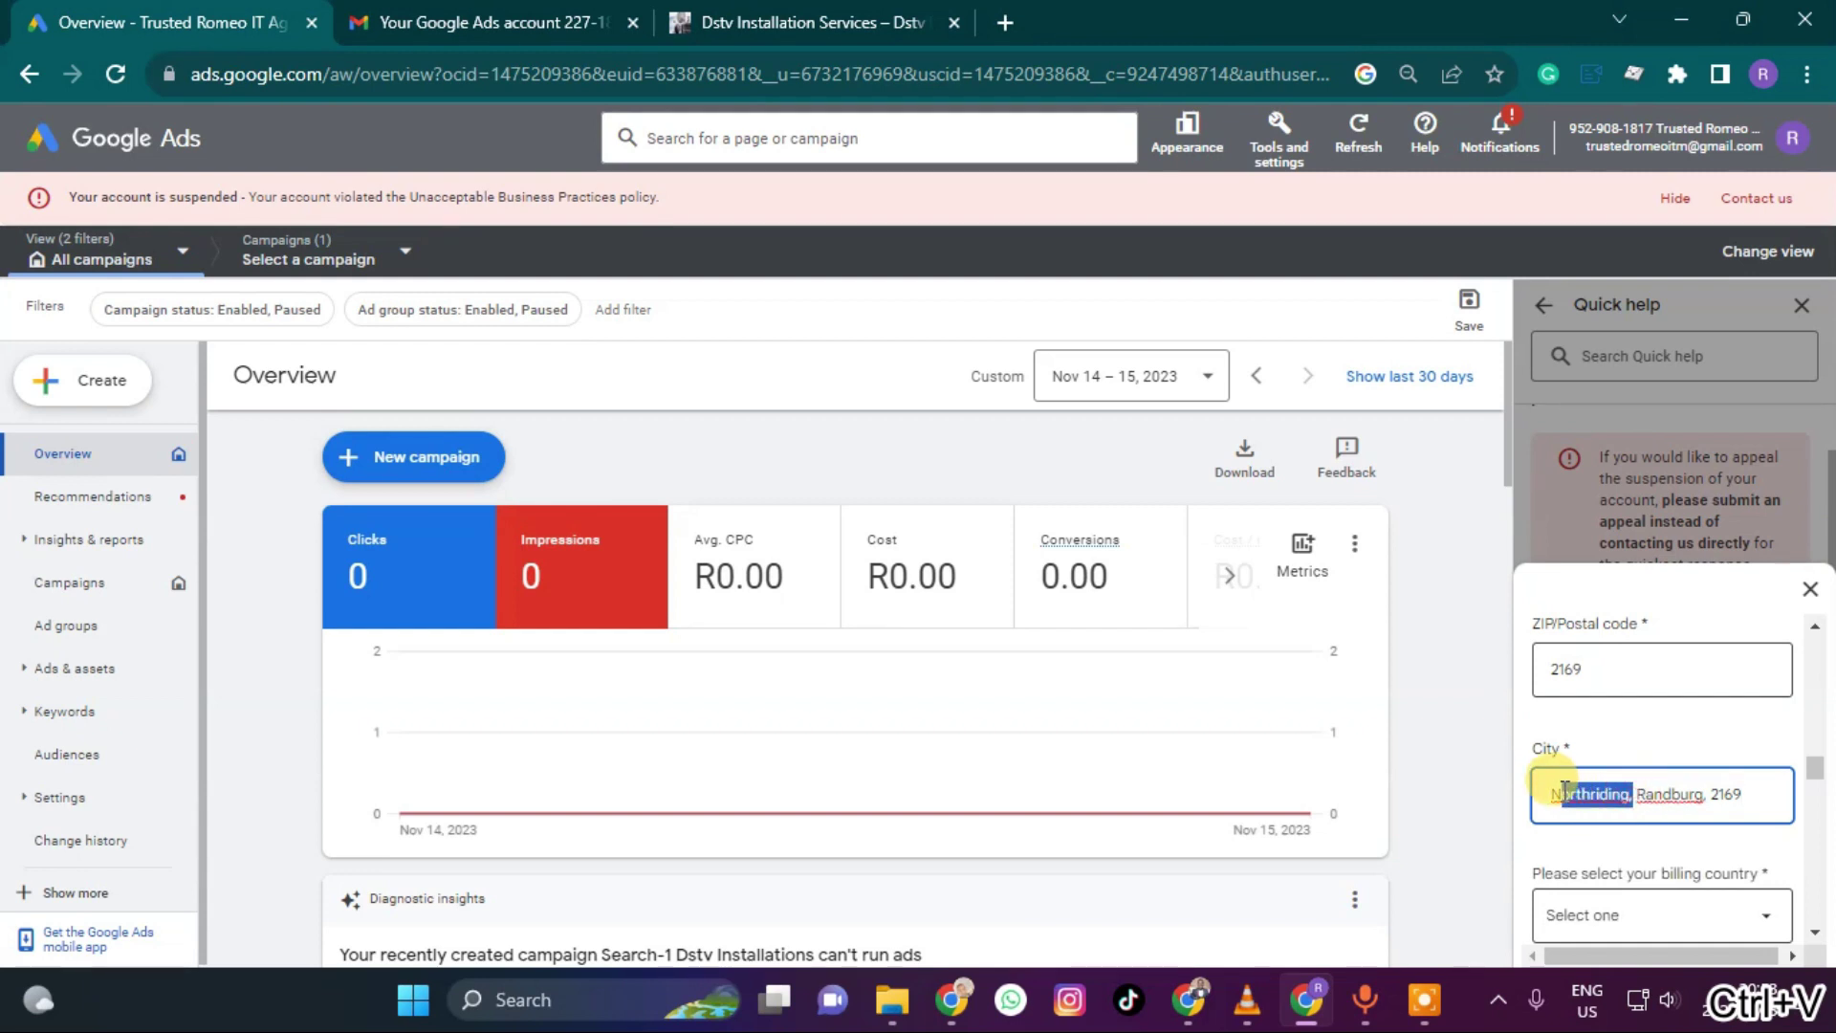
{"action": "key", "text": "BackSpace"}
{"action": "double_click", "coordinate": [1644, 794]}
{"action": "key", "text": "BackSpace"}
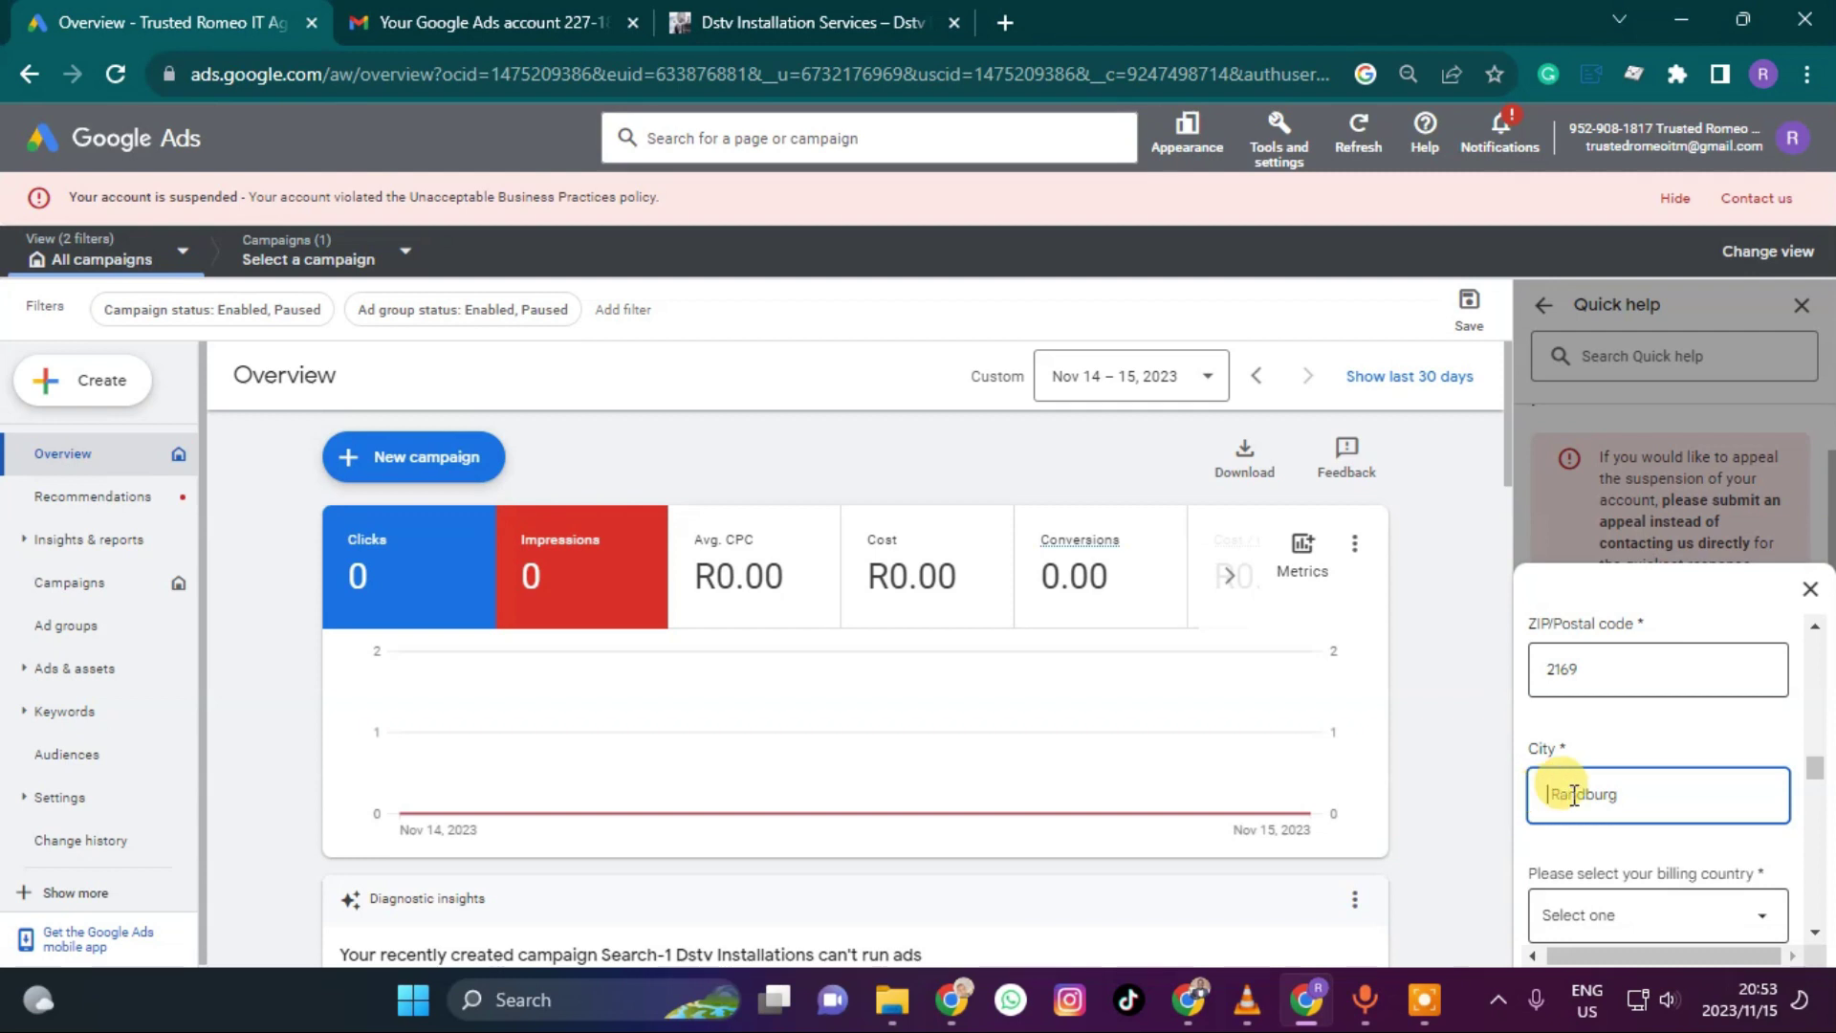
Select South Africa as the billing country in the appeal form
{"action": "scroll", "coordinate": [1626, 784], "scroll_direction": "down", "scroll_amount": 3}
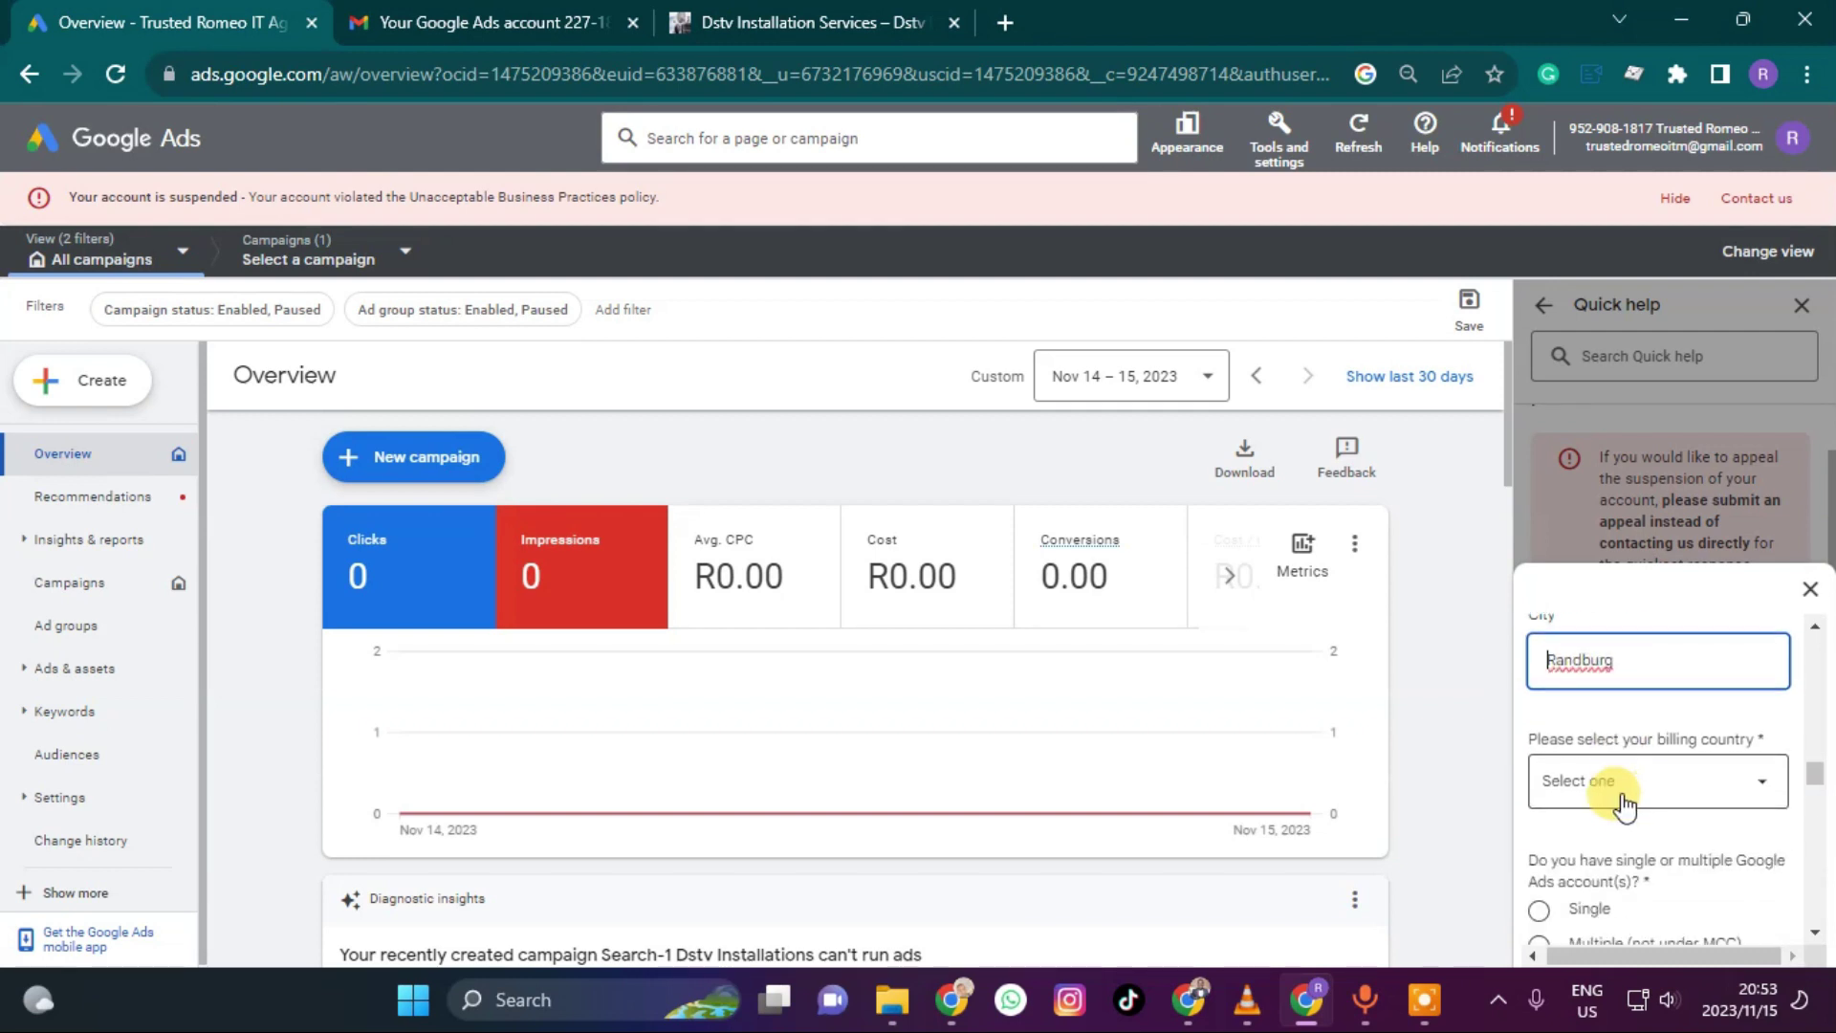
{"action": "scroll", "coordinate": [1616, 783], "scroll_direction": "up", "scroll_amount": 2}
{"action": "left_click", "coordinate": [1643, 793]}
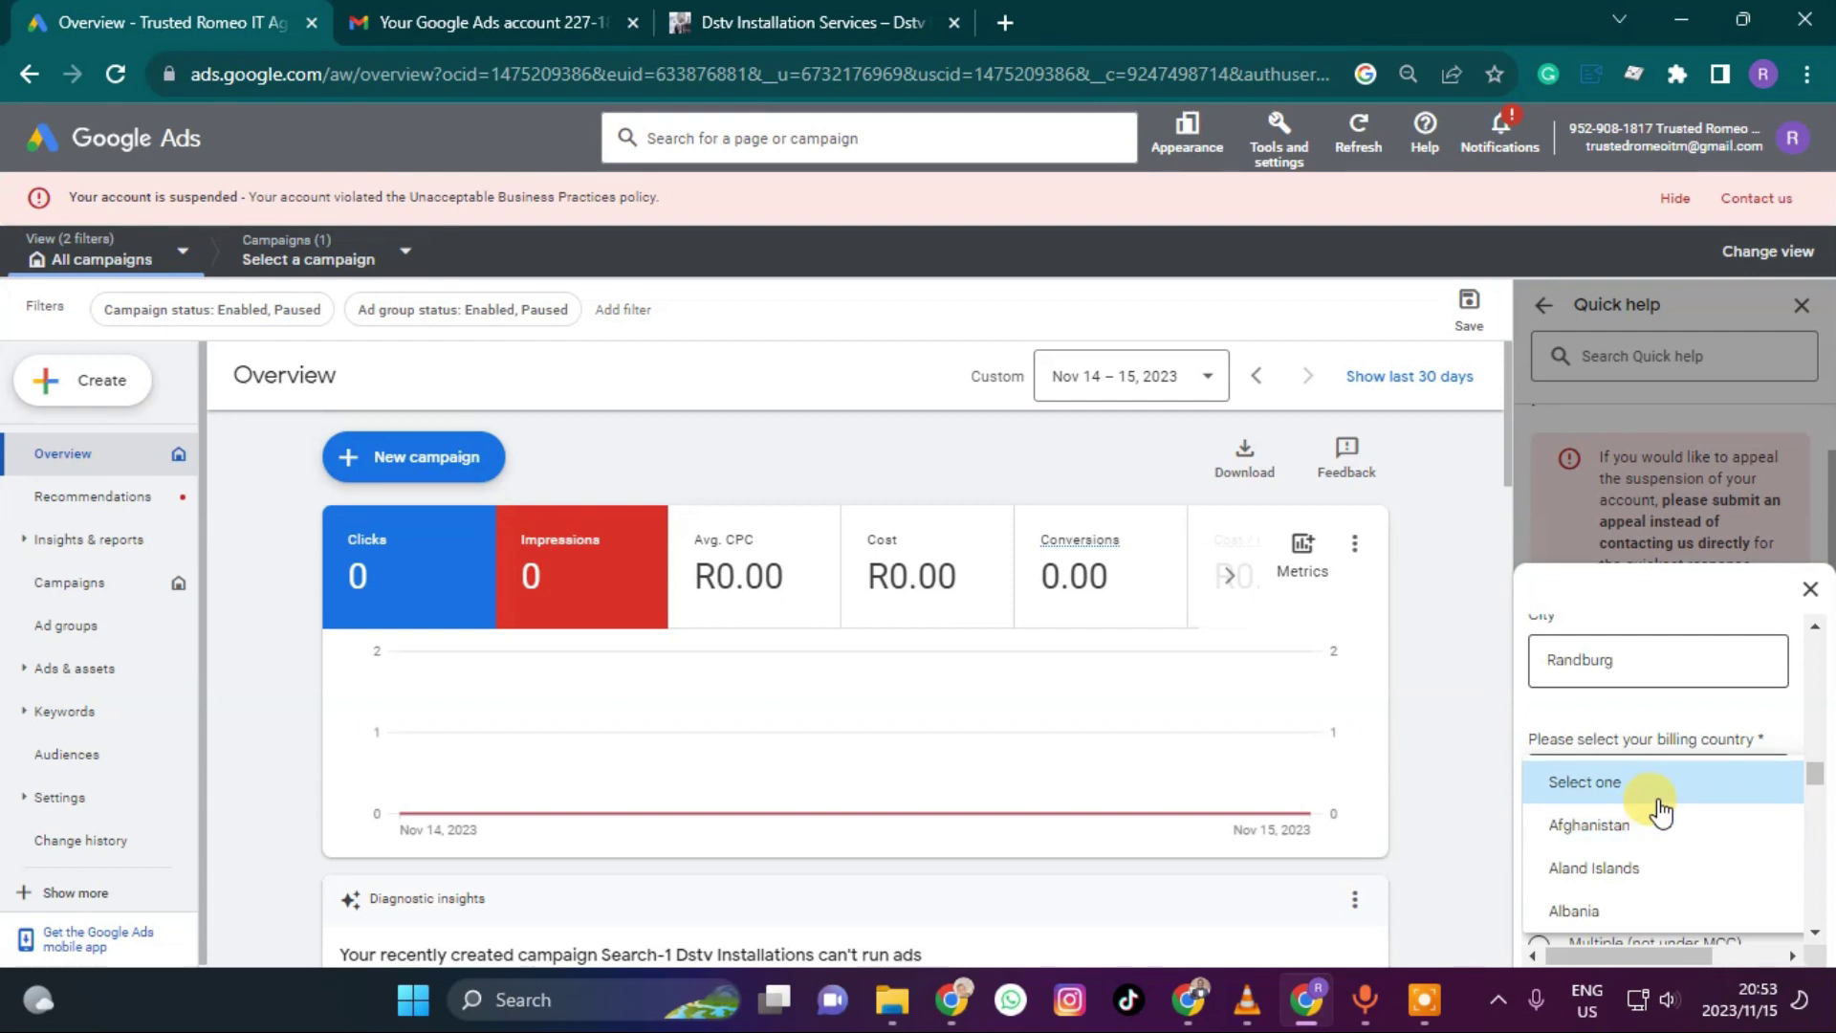
{"action": "scroll", "coordinate": [1652, 822], "scroll_direction": "down", "scroll_amount": 9}
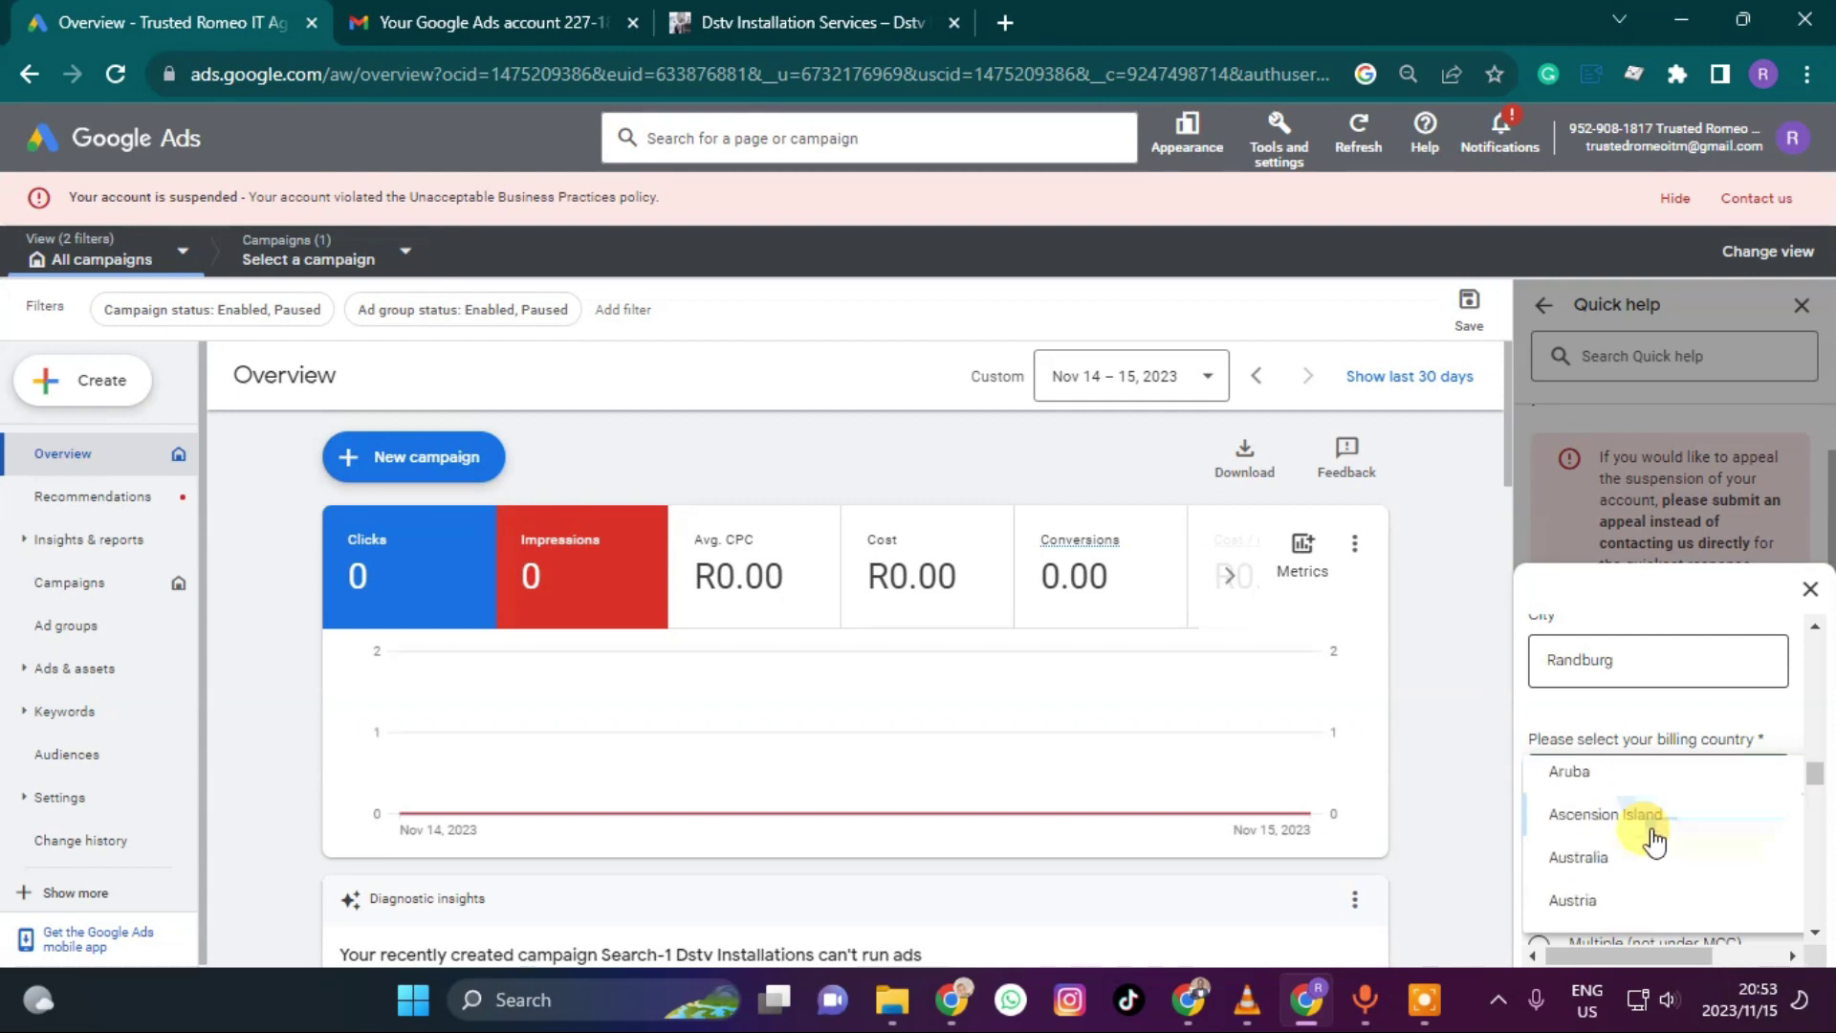
{"action": "scroll", "coordinate": [1655, 848], "scroll_direction": "down", "scroll_amount": 5}
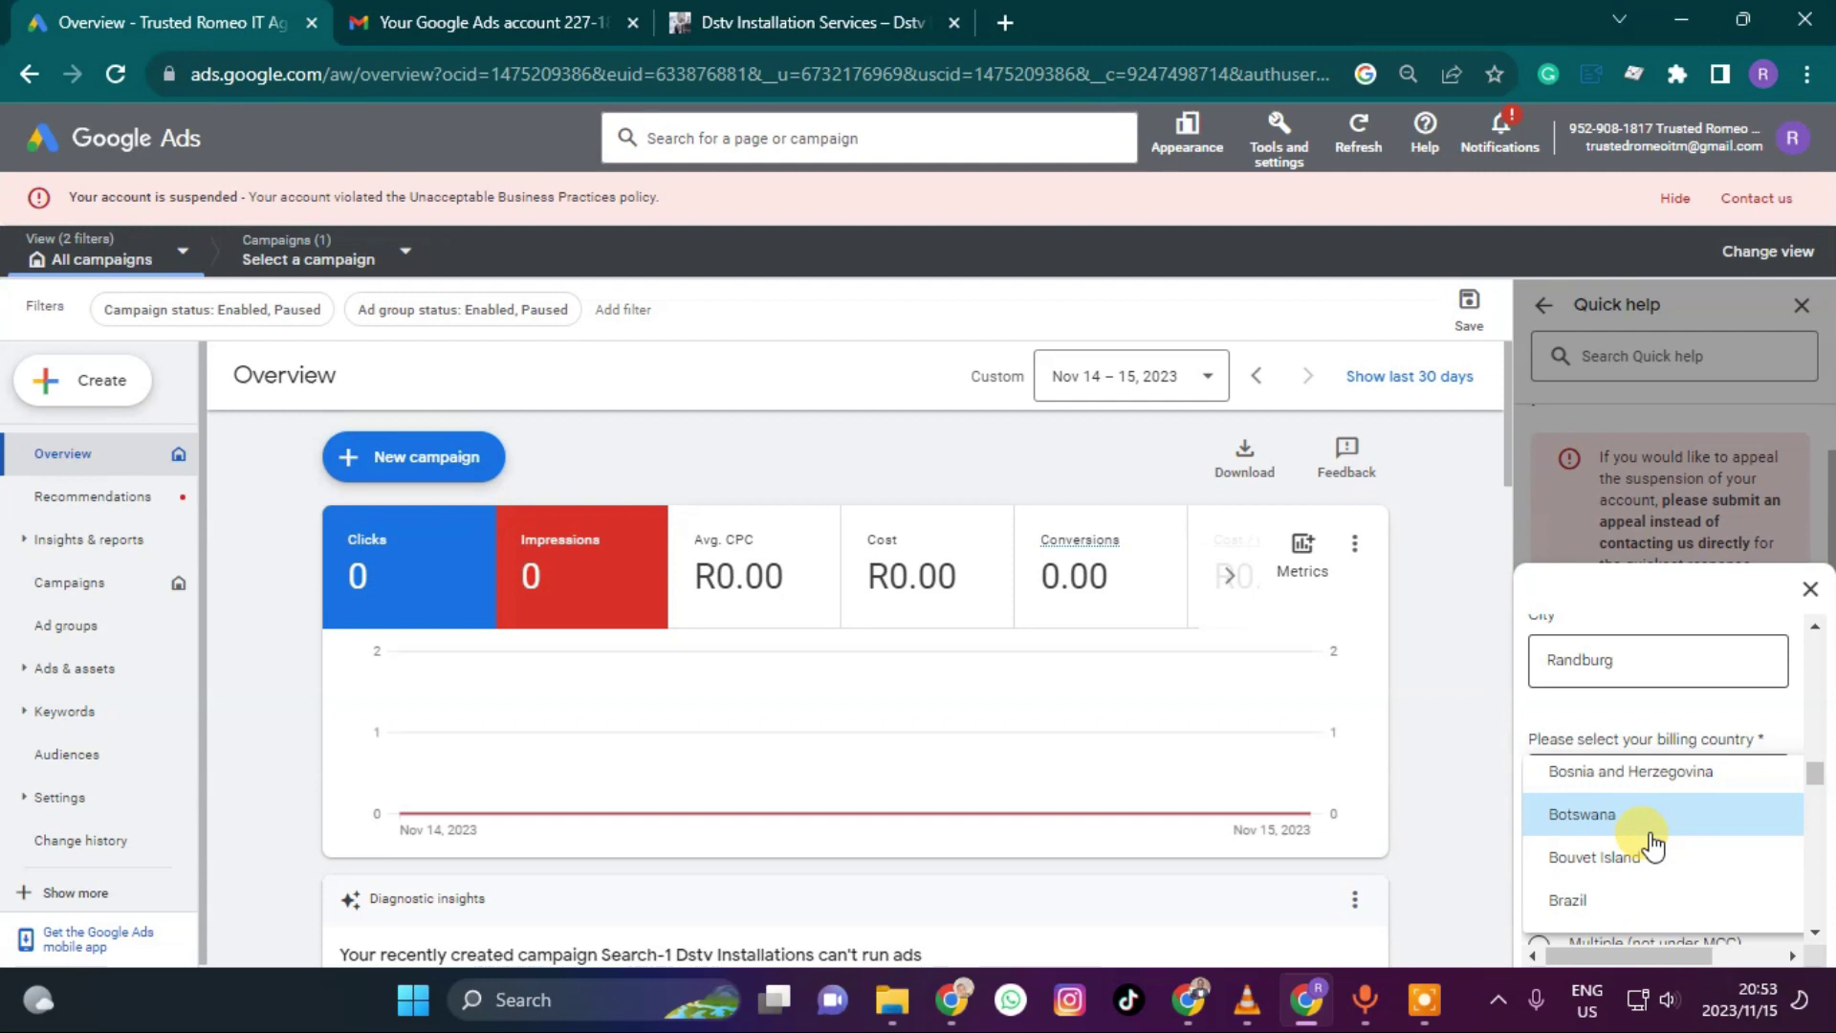
{"action": "scroll", "coordinate": [1645, 845], "scroll_direction": "down", "scroll_amount": 1}
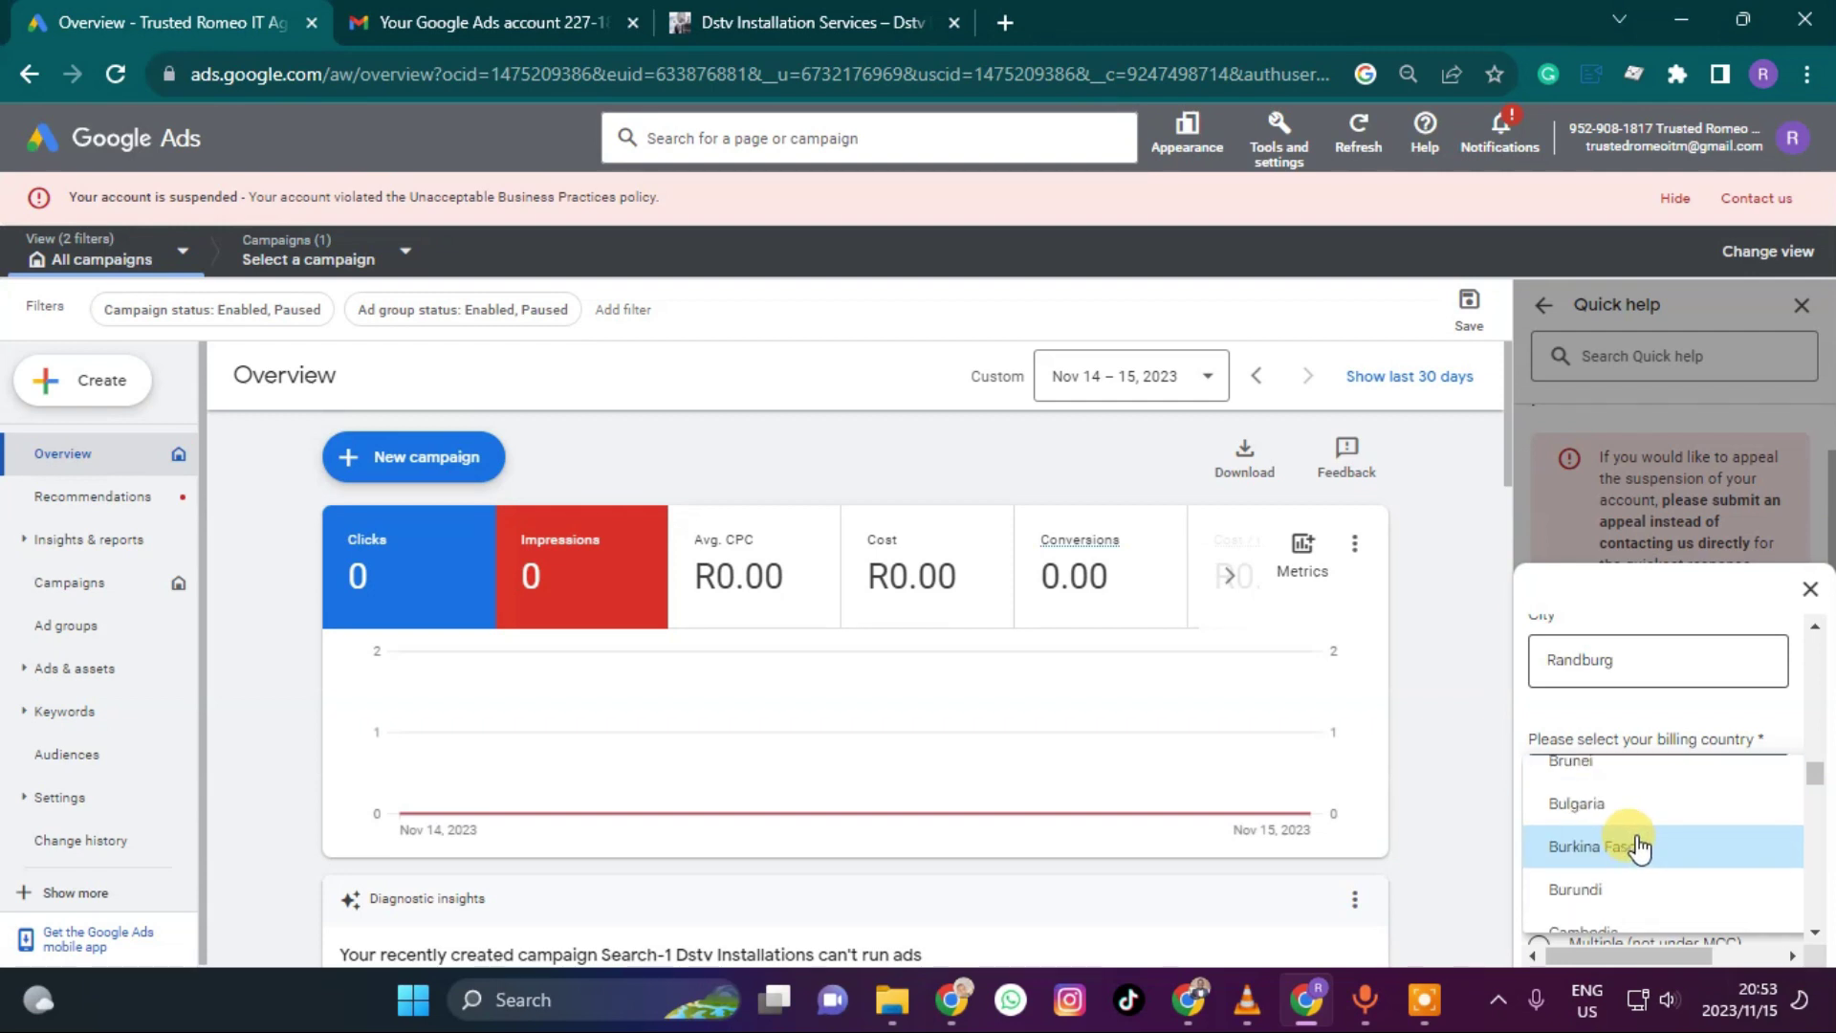
{"action": "scroll", "coordinate": [1654, 851], "scroll_direction": "down", "scroll_amount": 5}
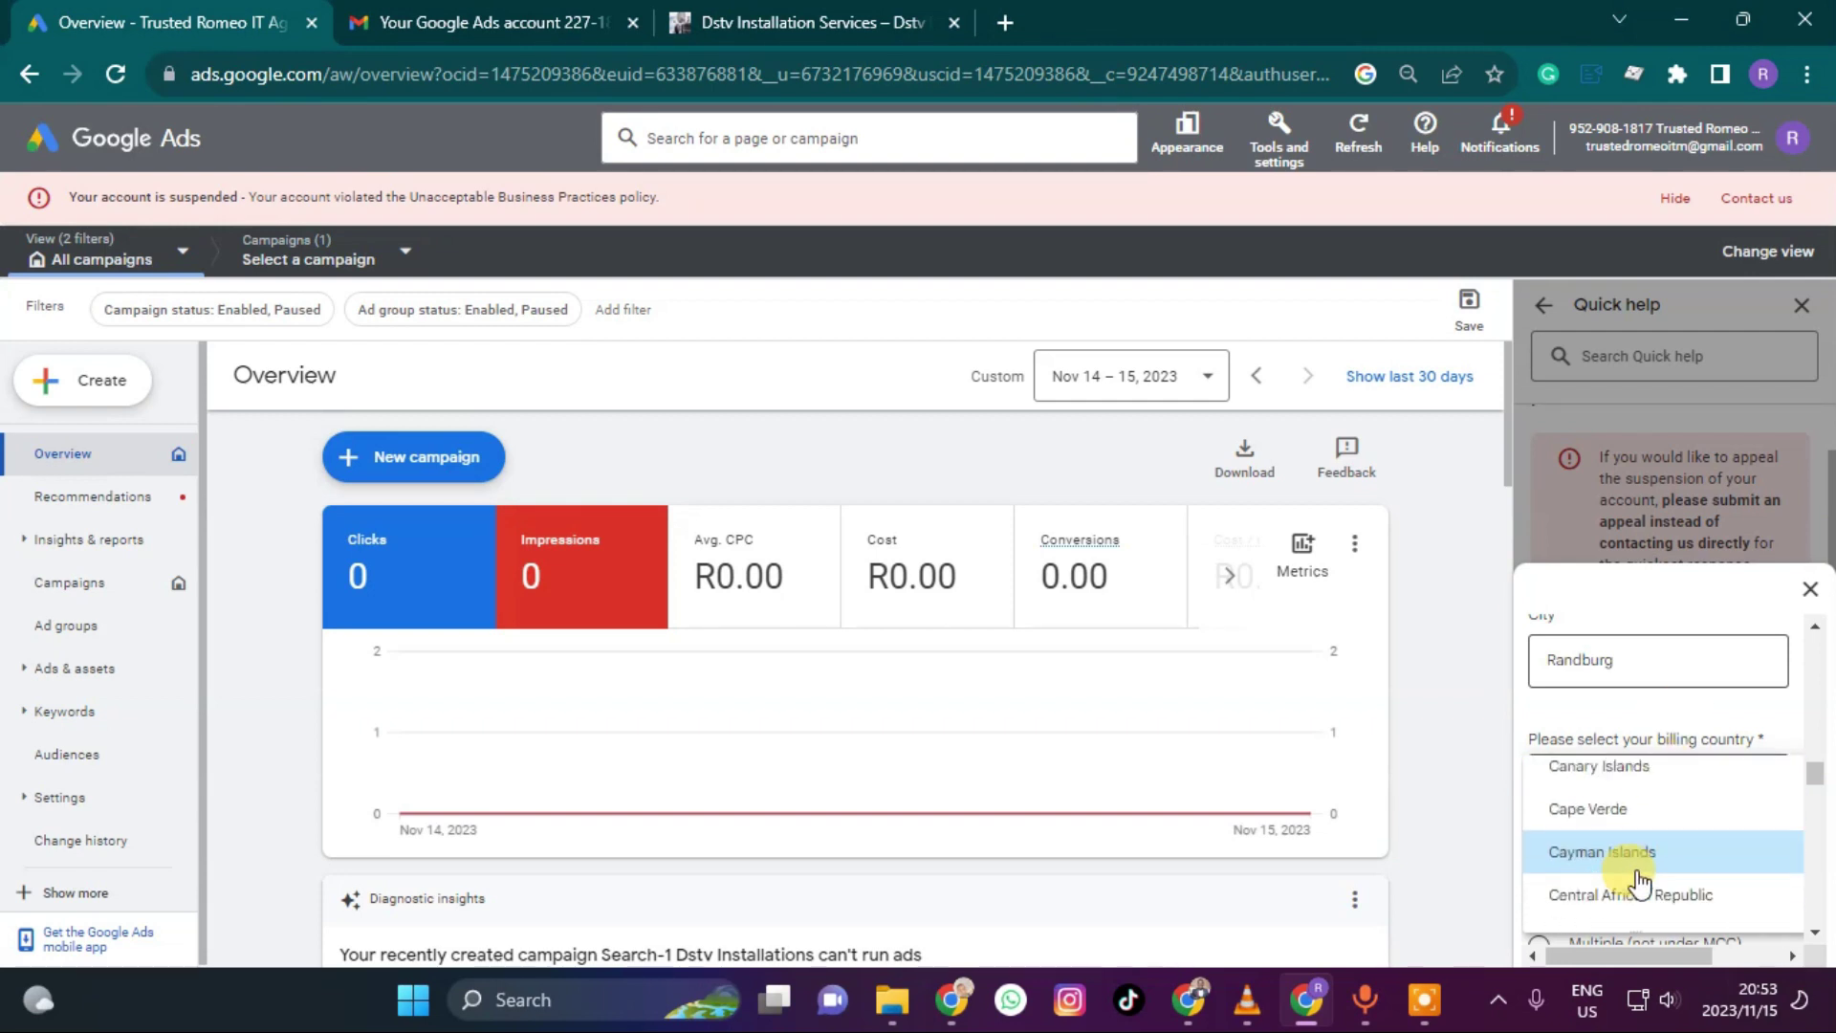
{"action": "scroll", "coordinate": [1639, 892], "scroll_direction": "down", "scroll_amount": 3}
{"action": "scroll", "coordinate": [1644, 889], "scroll_direction": "down", "scroll_amount": 9}
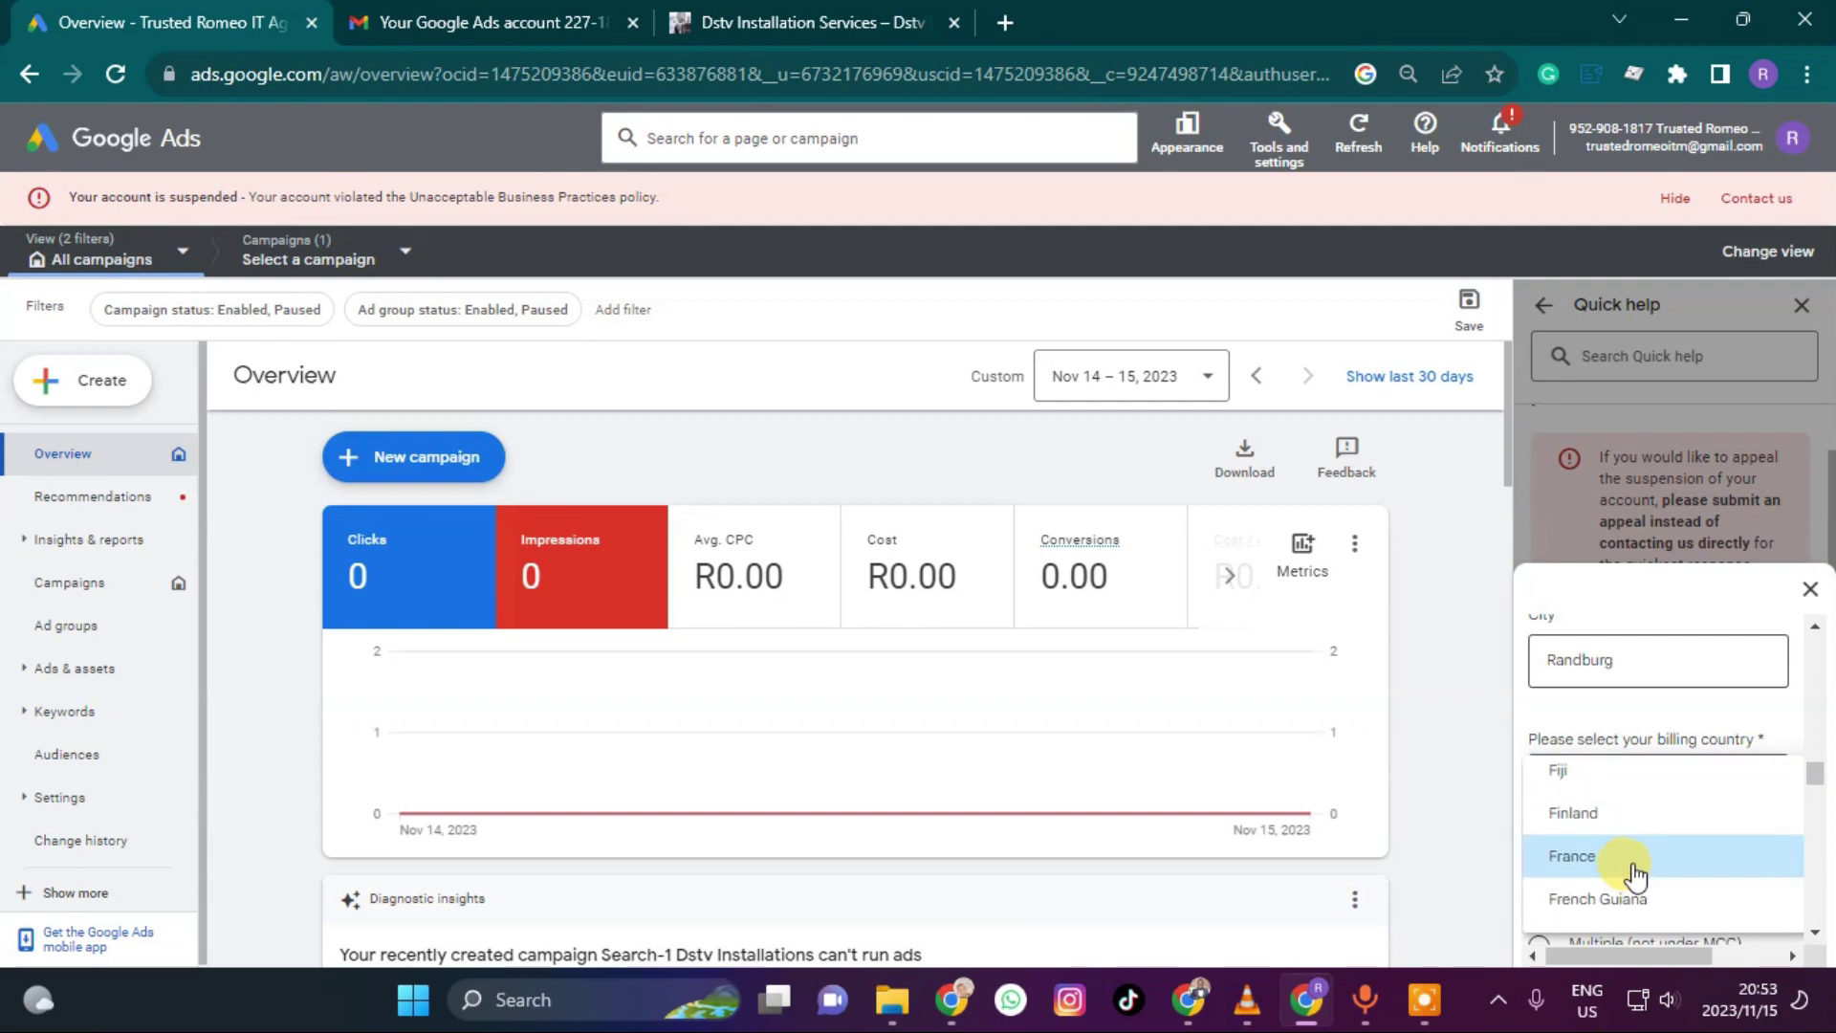
{"action": "scroll", "coordinate": [1646, 868], "scroll_direction": "down", "scroll_amount": 10}
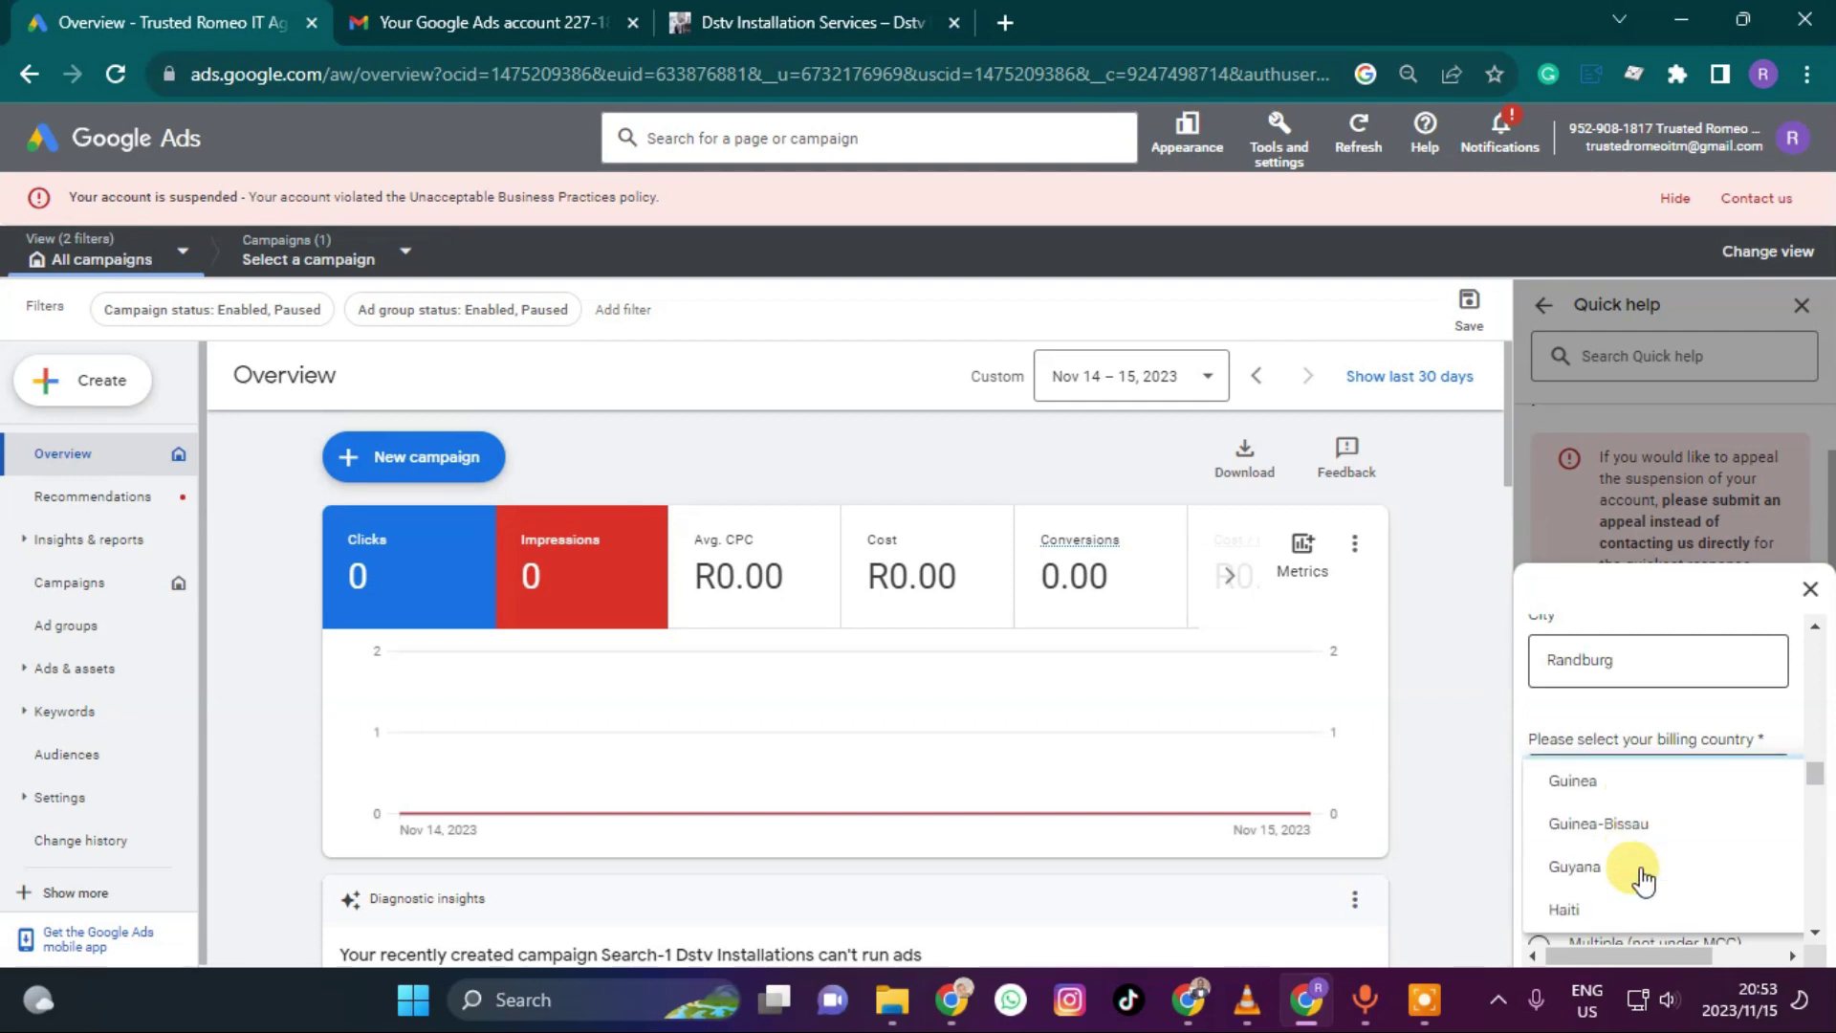
{"action": "scroll", "coordinate": [1641, 879], "scroll_direction": "down", "scroll_amount": 8}
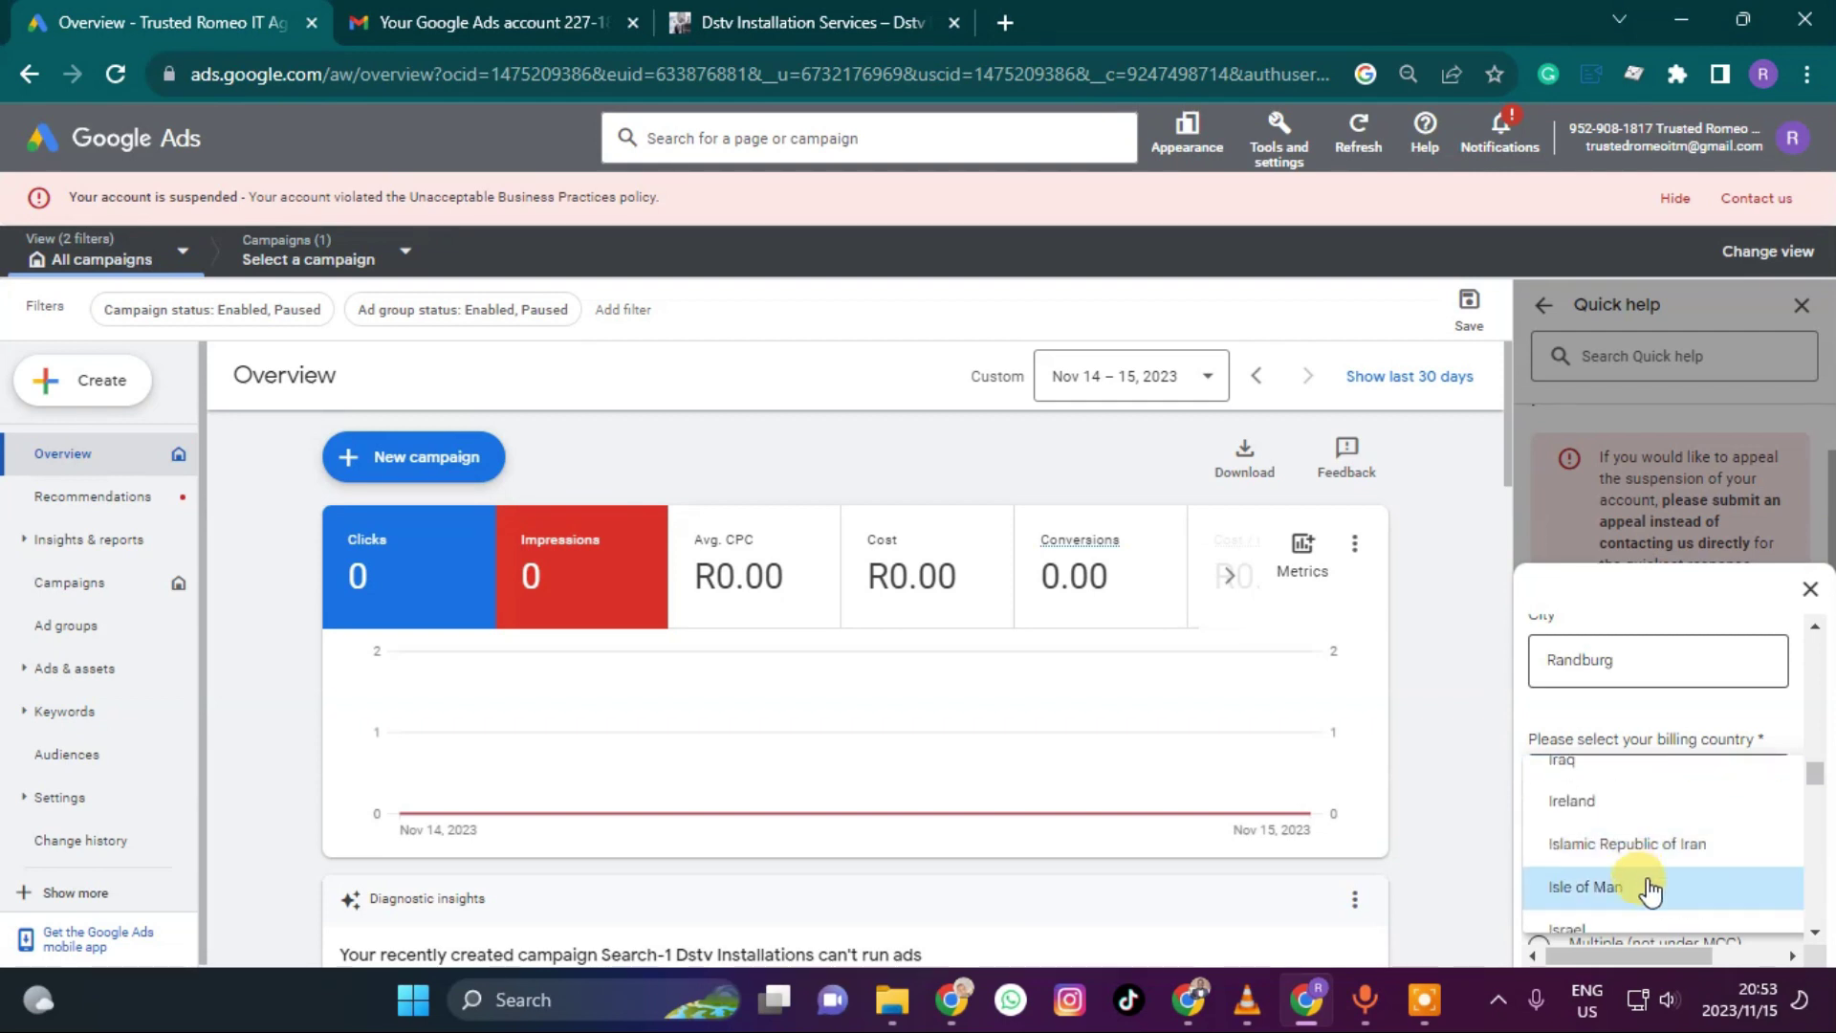
{"action": "scroll", "coordinate": [1606, 875], "scroll_direction": "down", "scroll_amount": 6}
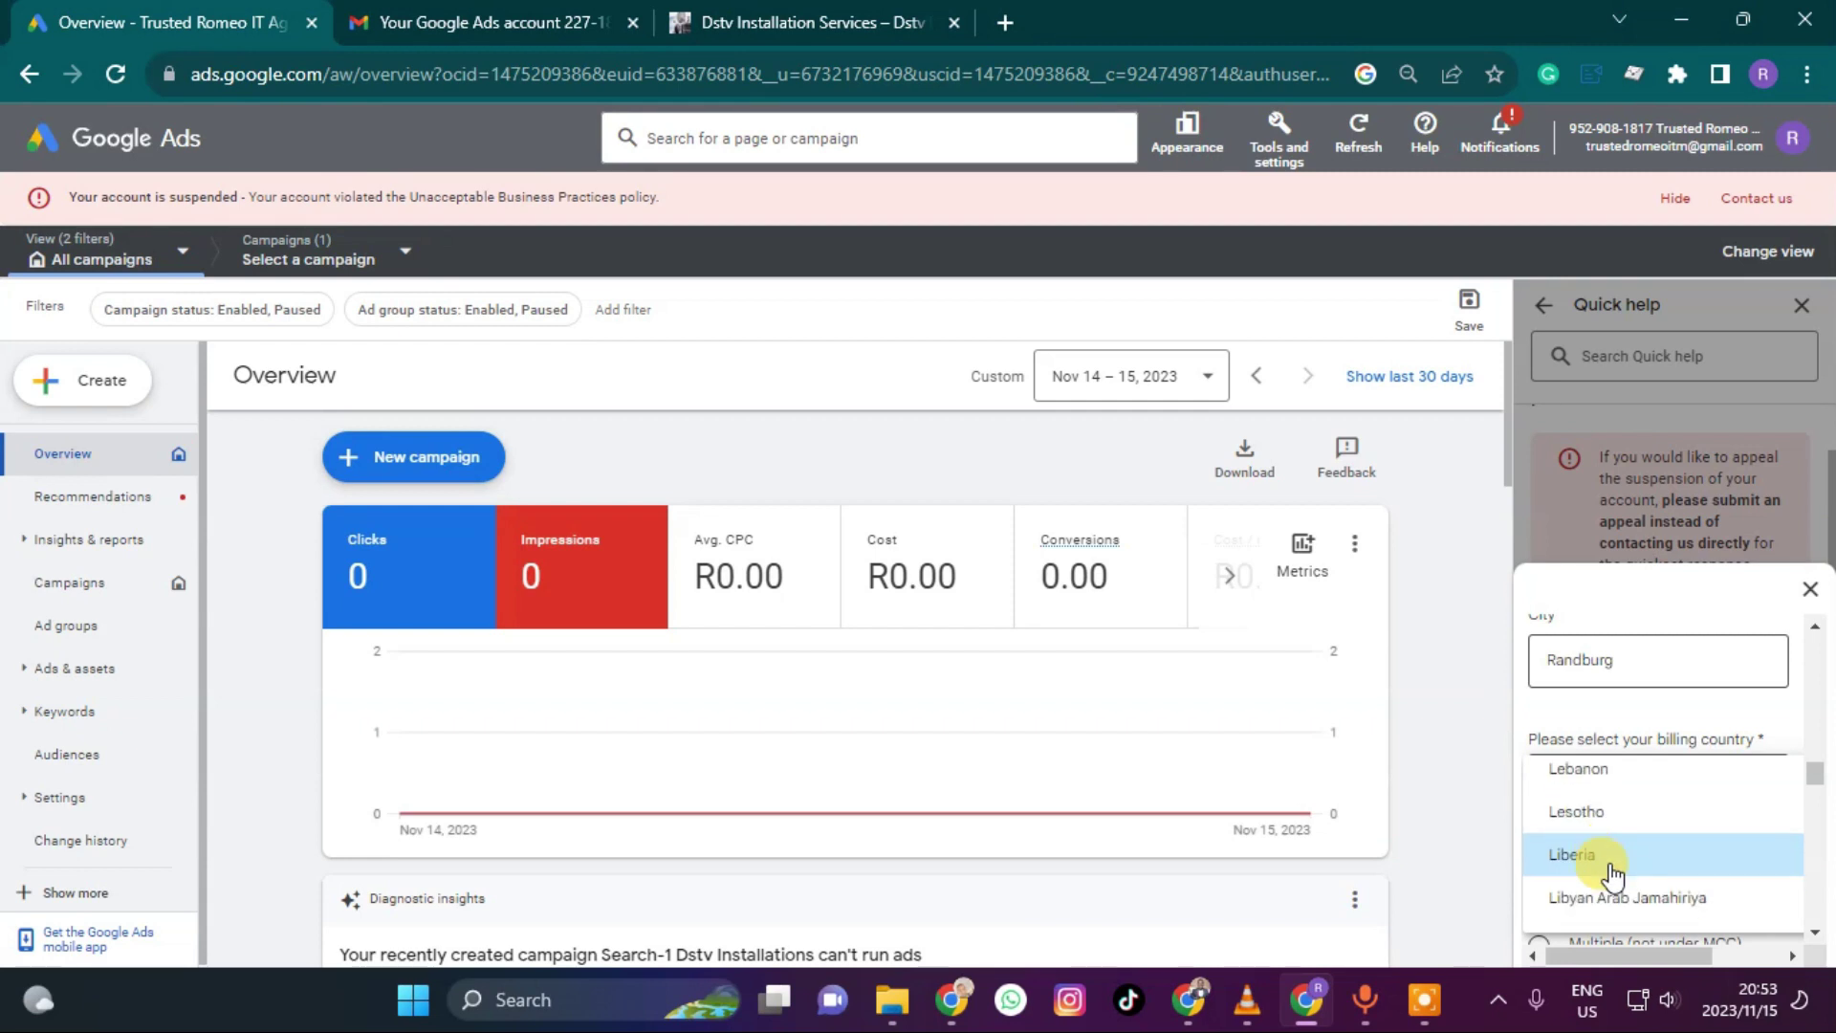
{"action": "scroll", "coordinate": [1609, 875], "scroll_direction": "down", "scroll_amount": 3}
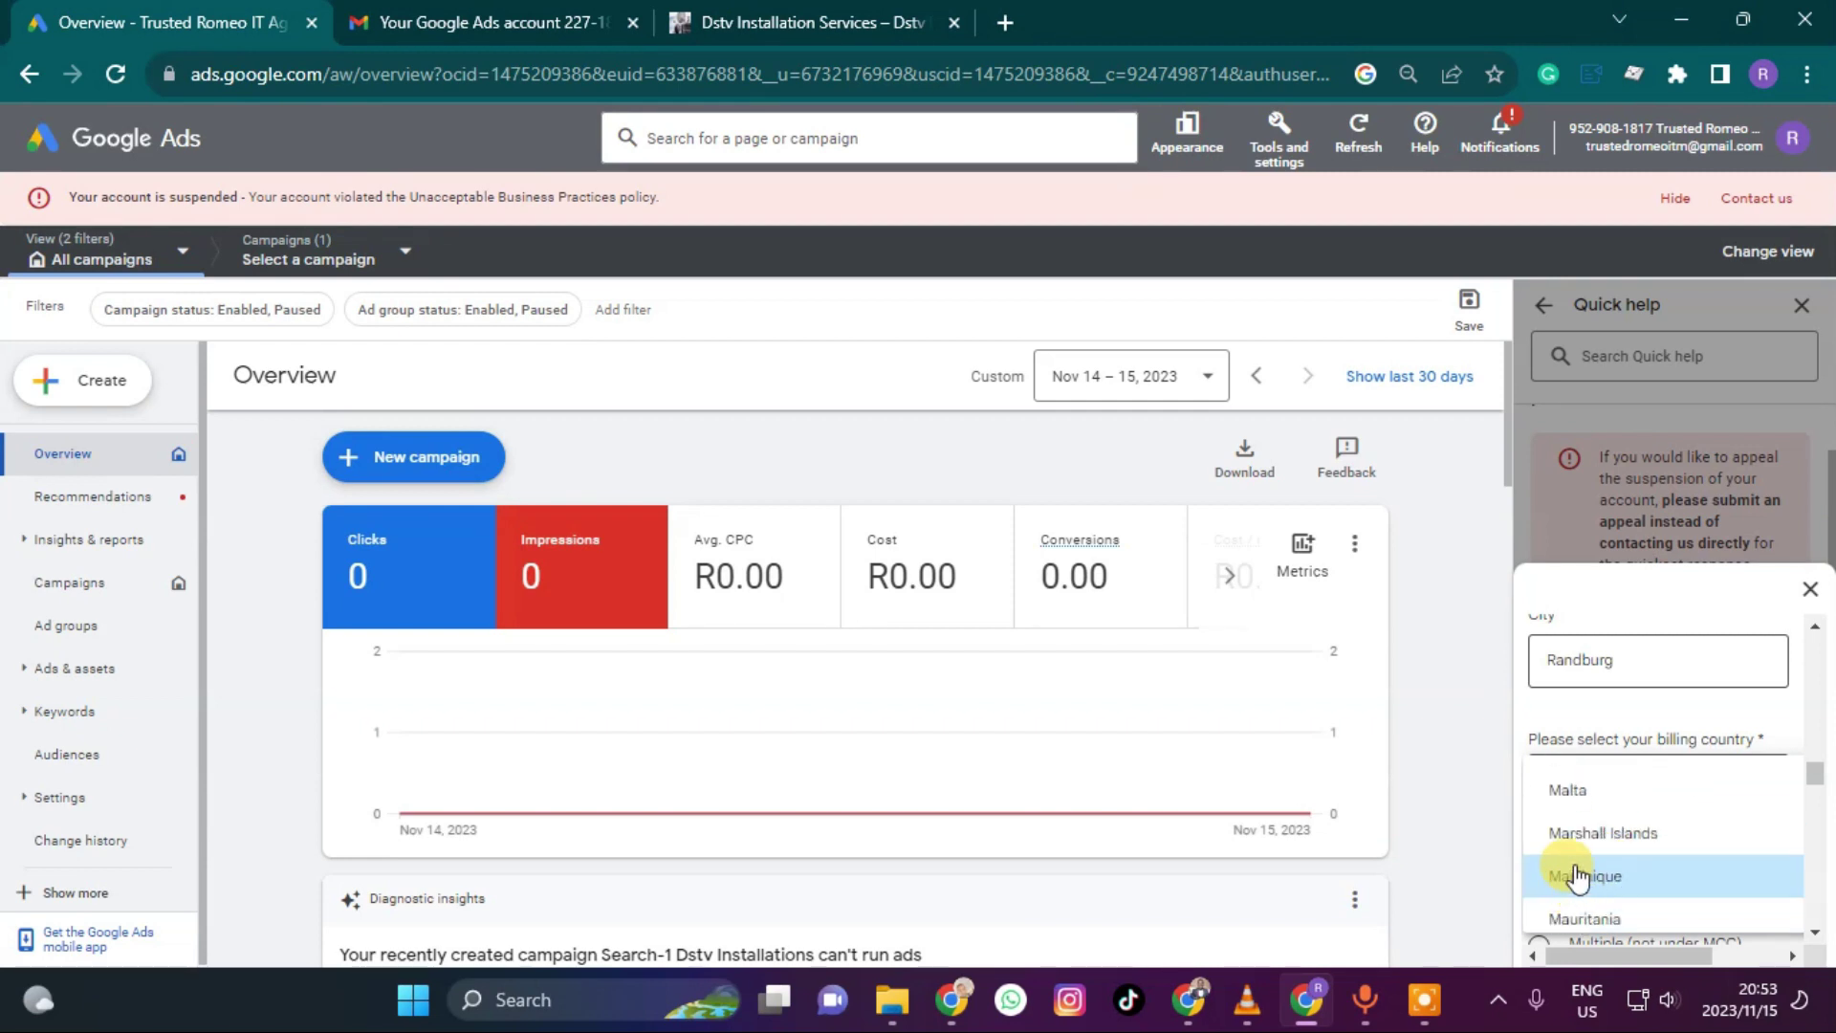
{"action": "scroll", "coordinate": [1580, 876], "scroll_direction": "down", "scroll_amount": 18}
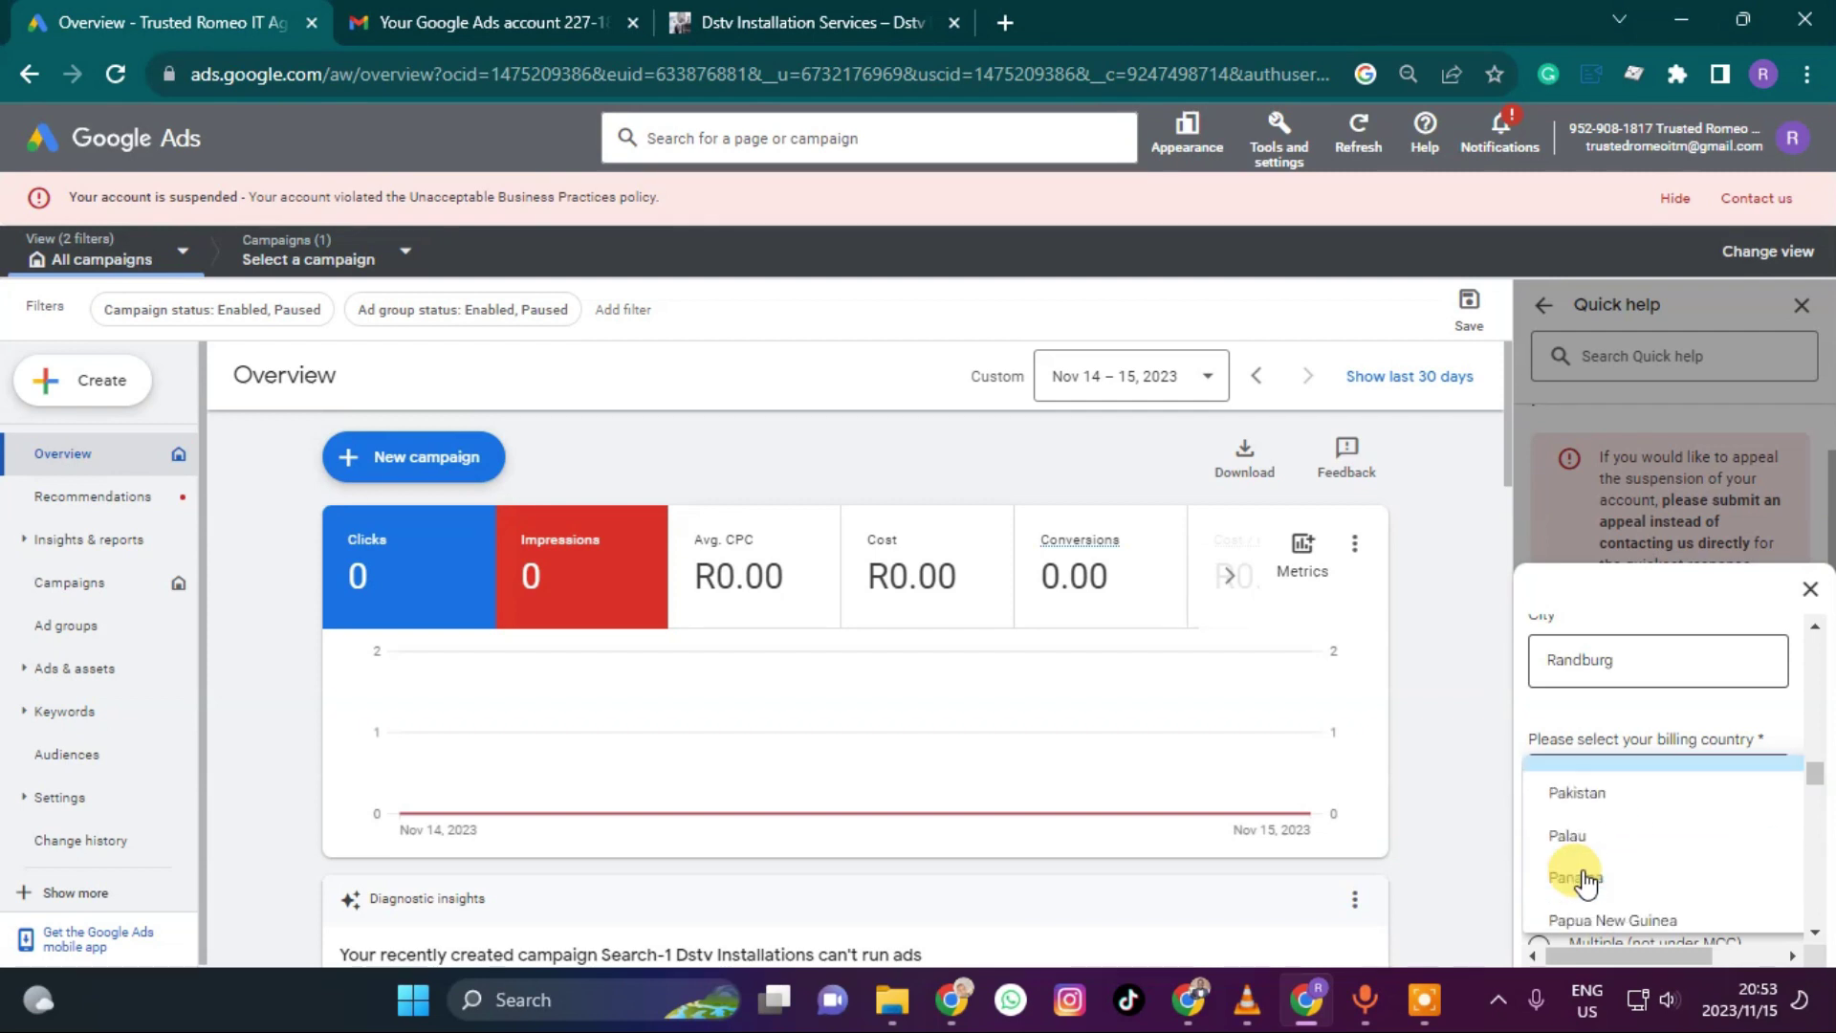
{"action": "scroll", "coordinate": [1582, 880], "scroll_direction": "down", "scroll_amount": 15}
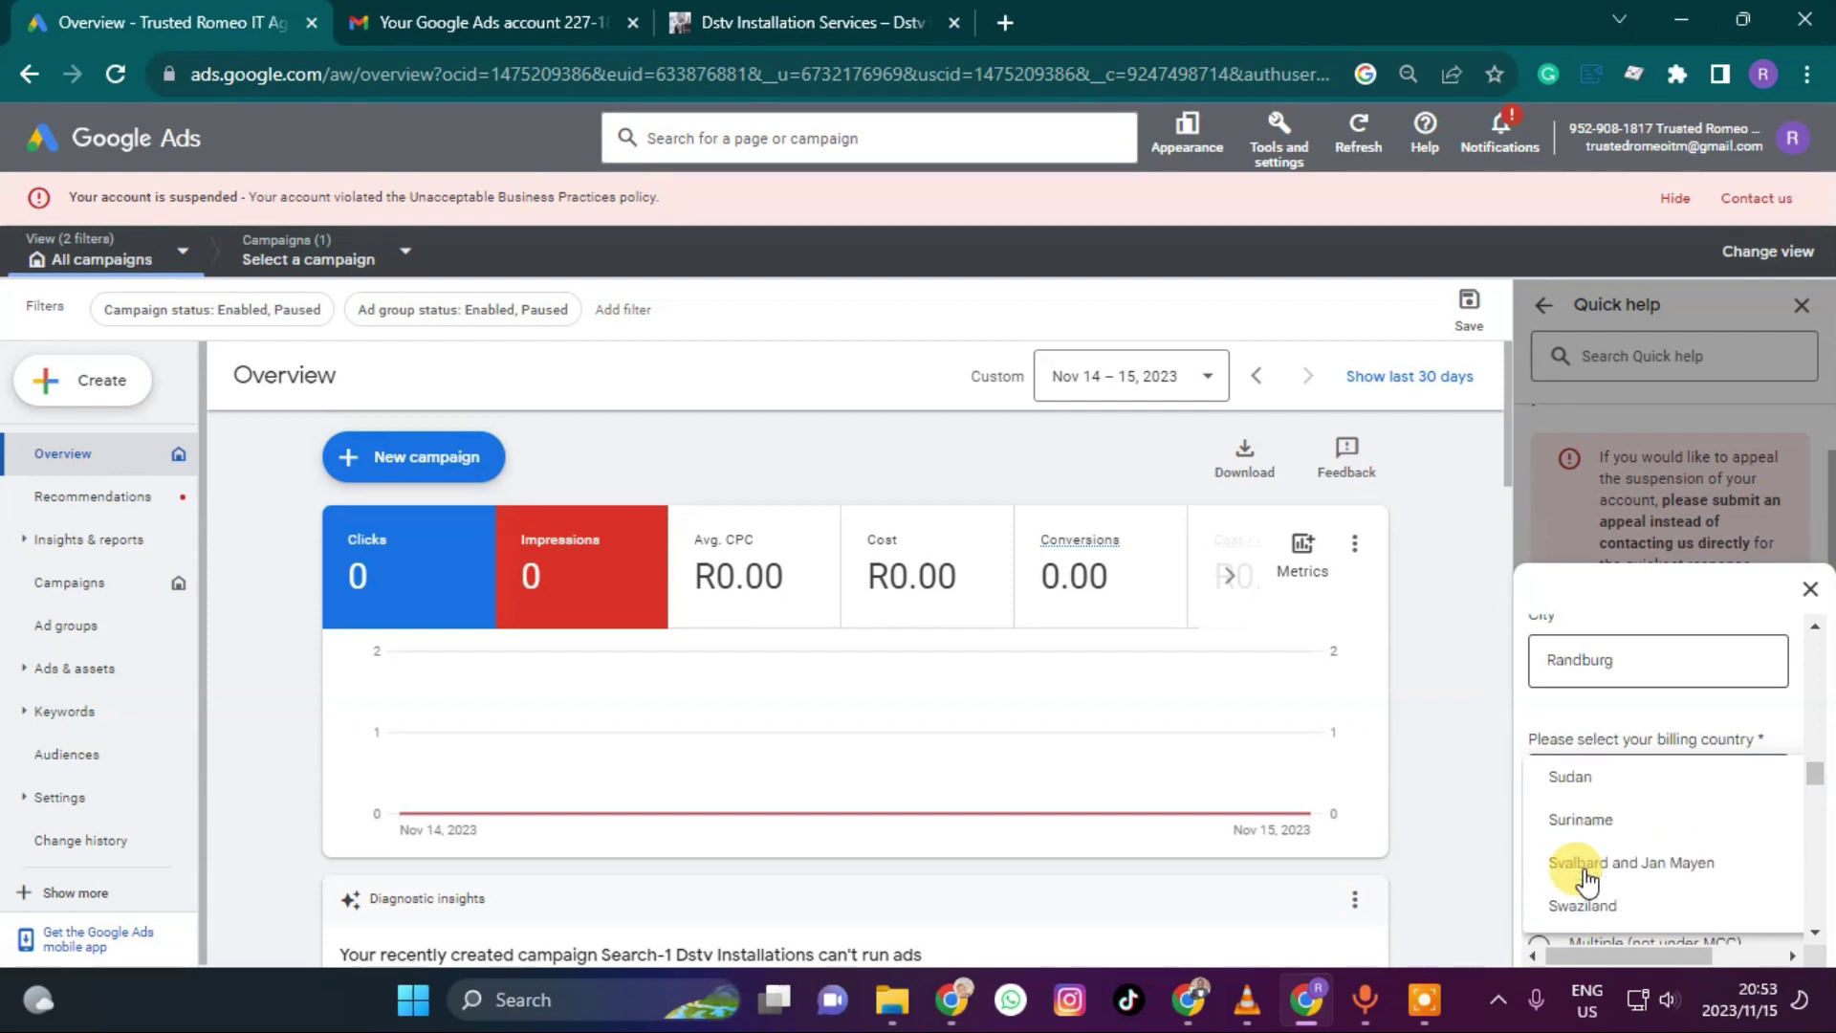
{"action": "left_click", "coordinate": [1587, 799]}
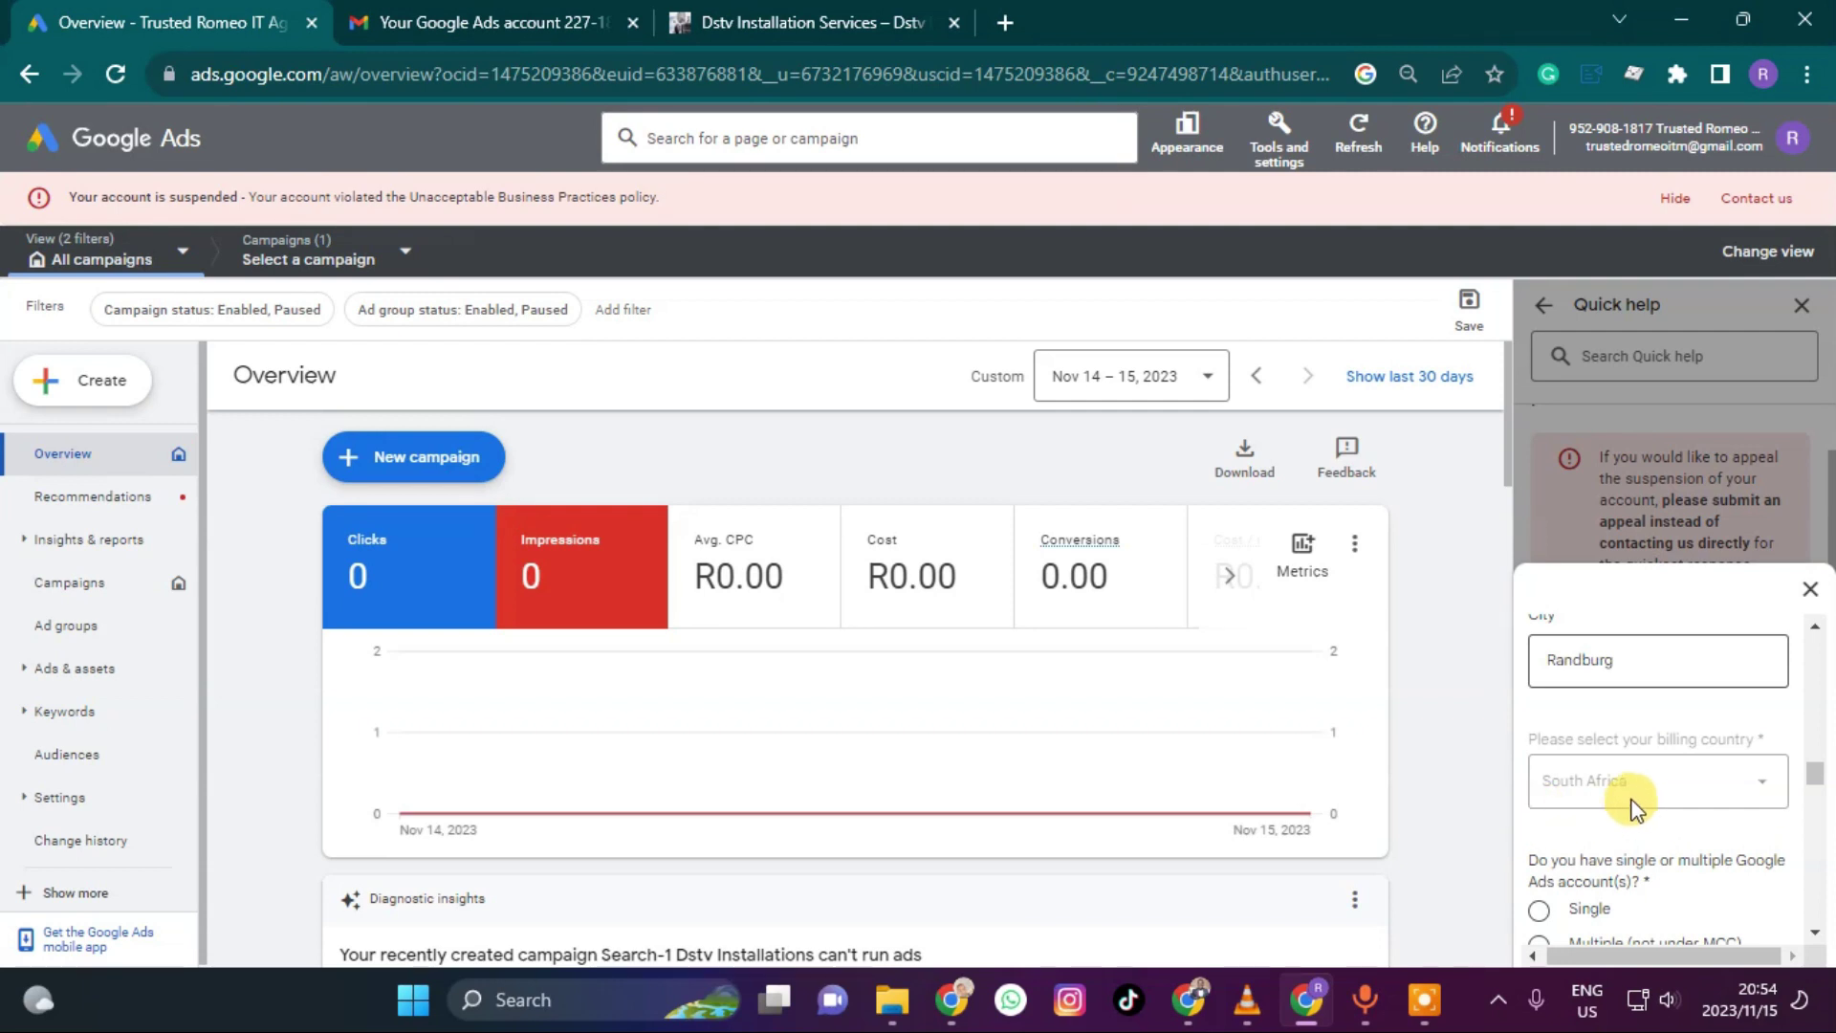
Mark the Google Ads accounts as Multiple (not under MCC) and answer the own-business question with "I manage account(s) for client(s)"
{"action": "scroll", "coordinate": [1587, 765], "scroll_direction": "down", "scroll_amount": 5}
{"action": "scroll", "coordinate": [1569, 784], "scroll_direction": "up", "scroll_amount": 3}
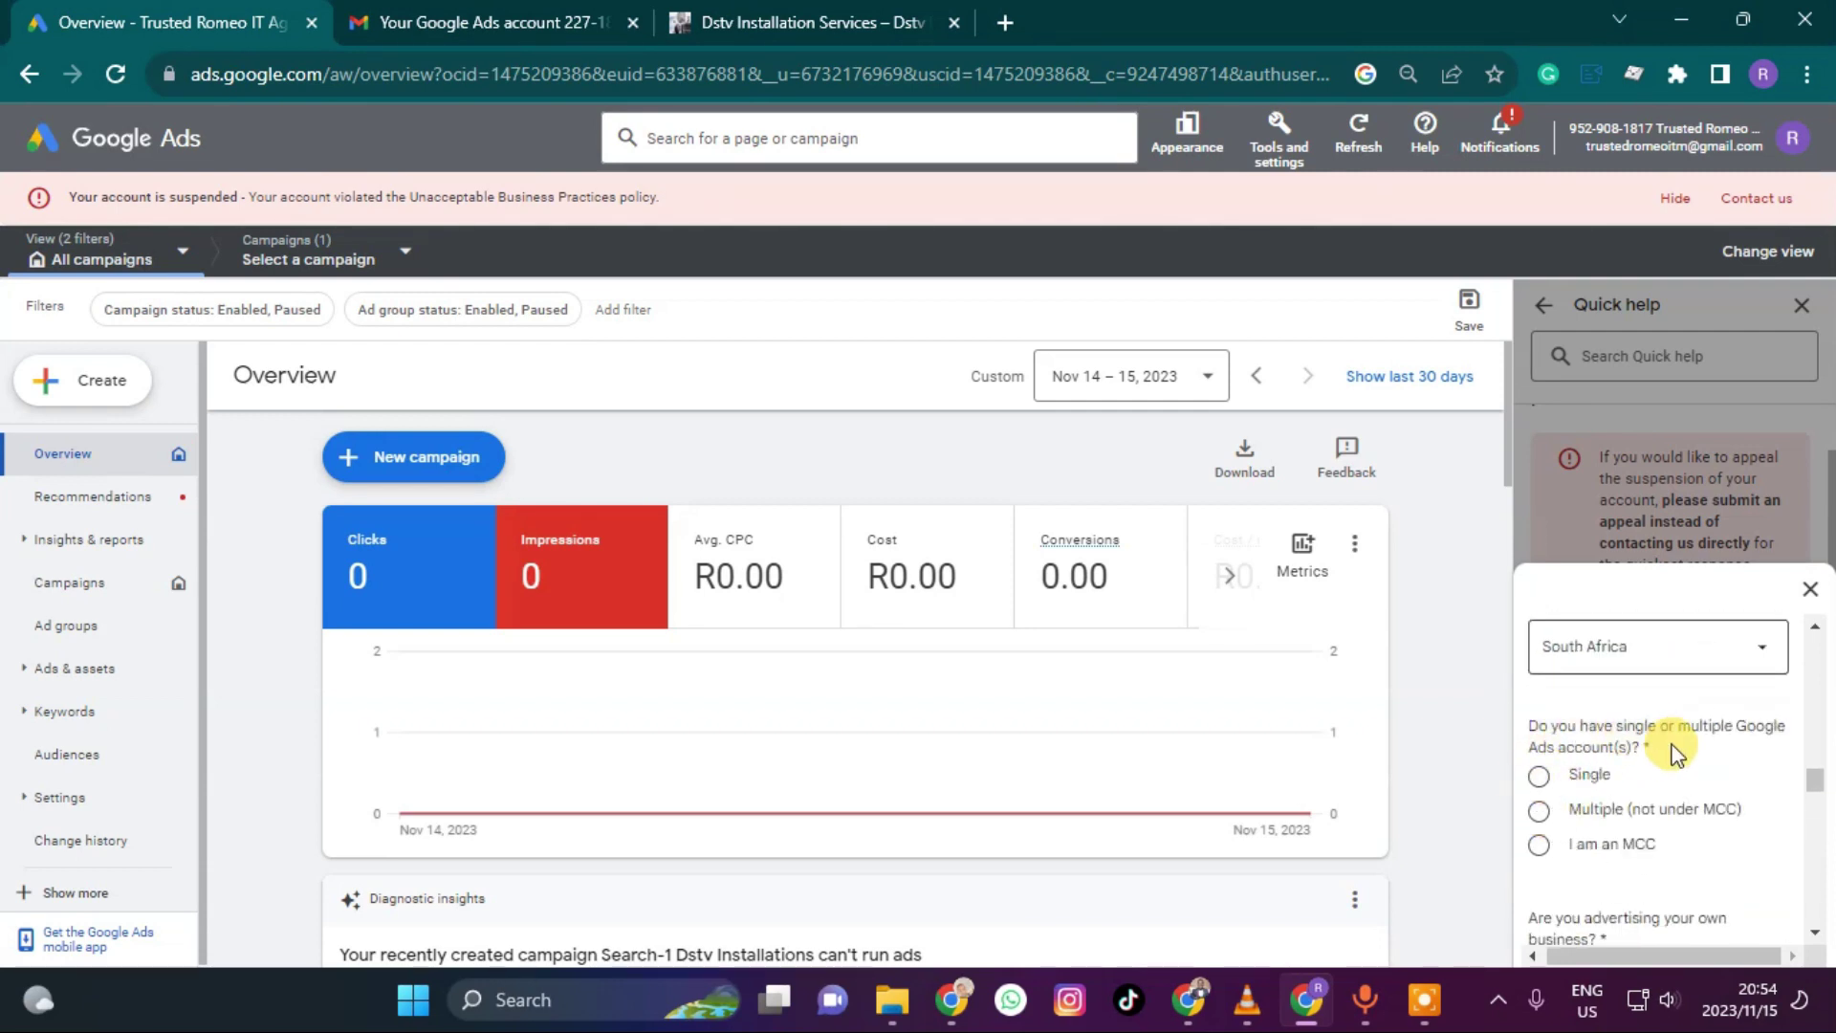
{"action": "left_click", "coordinate": [1538, 777]}
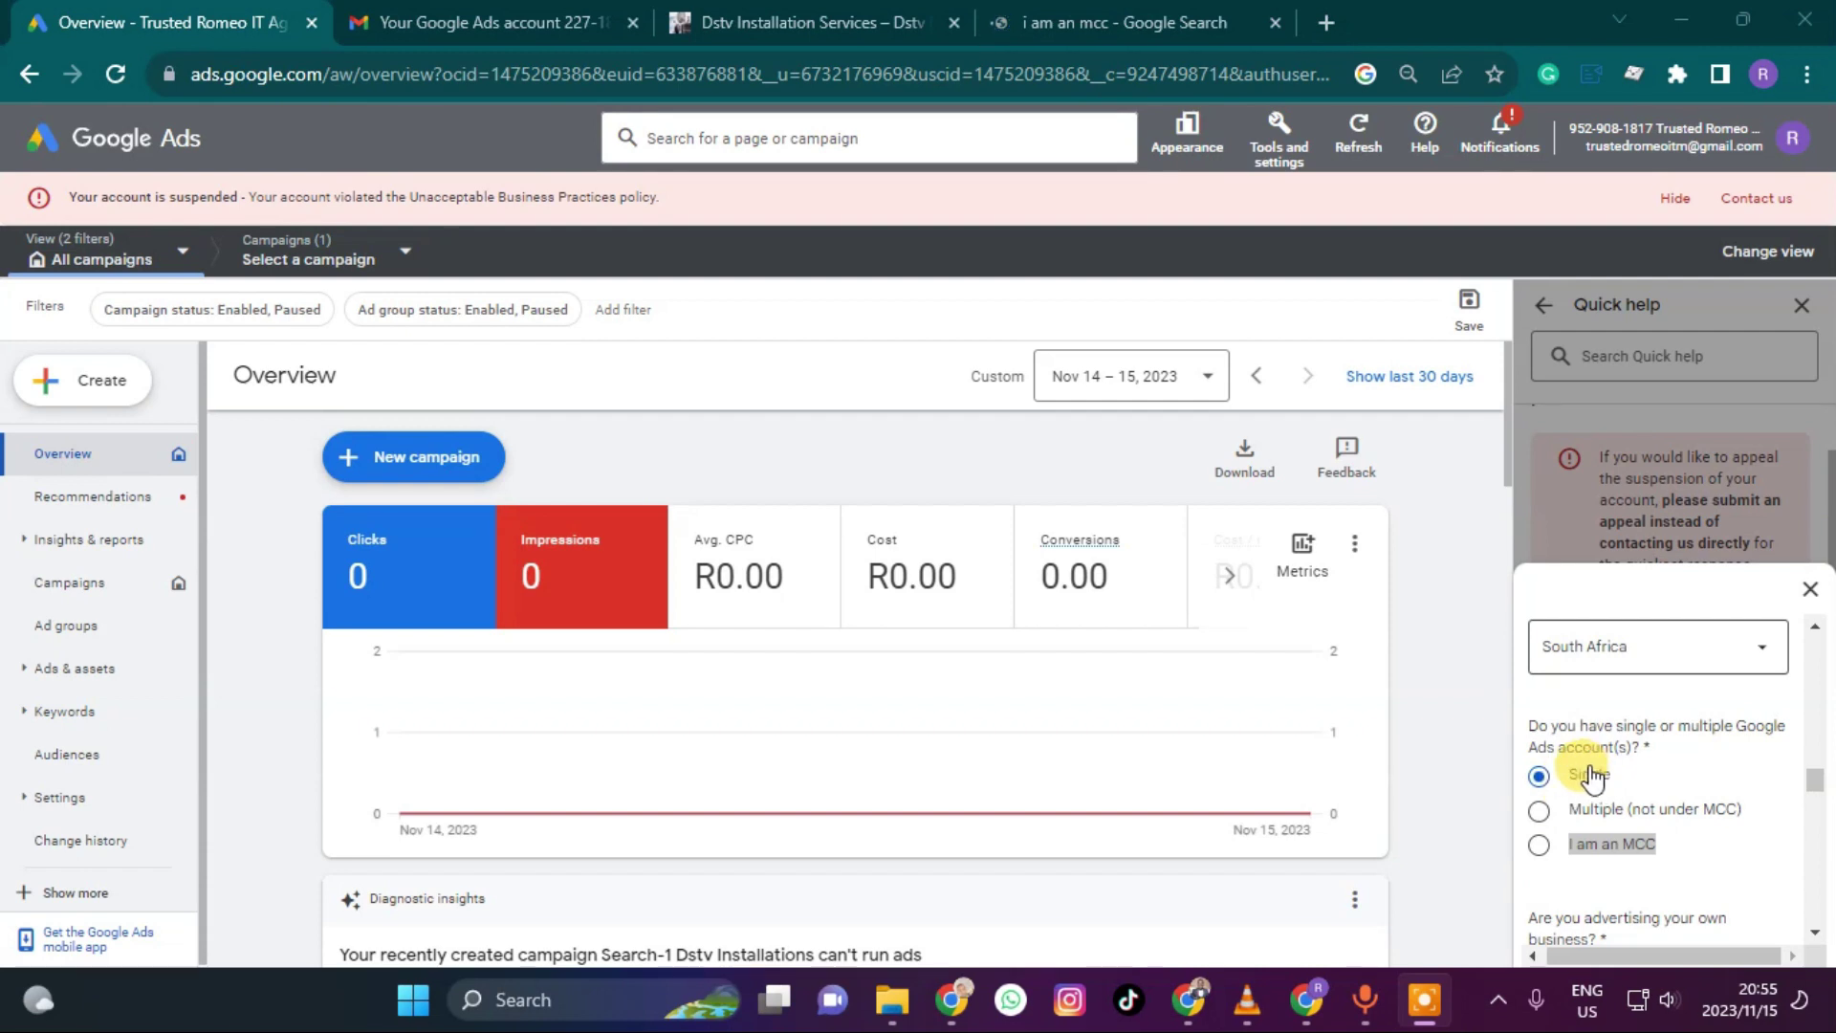
{"action": "left_click", "coordinate": [1538, 845]}
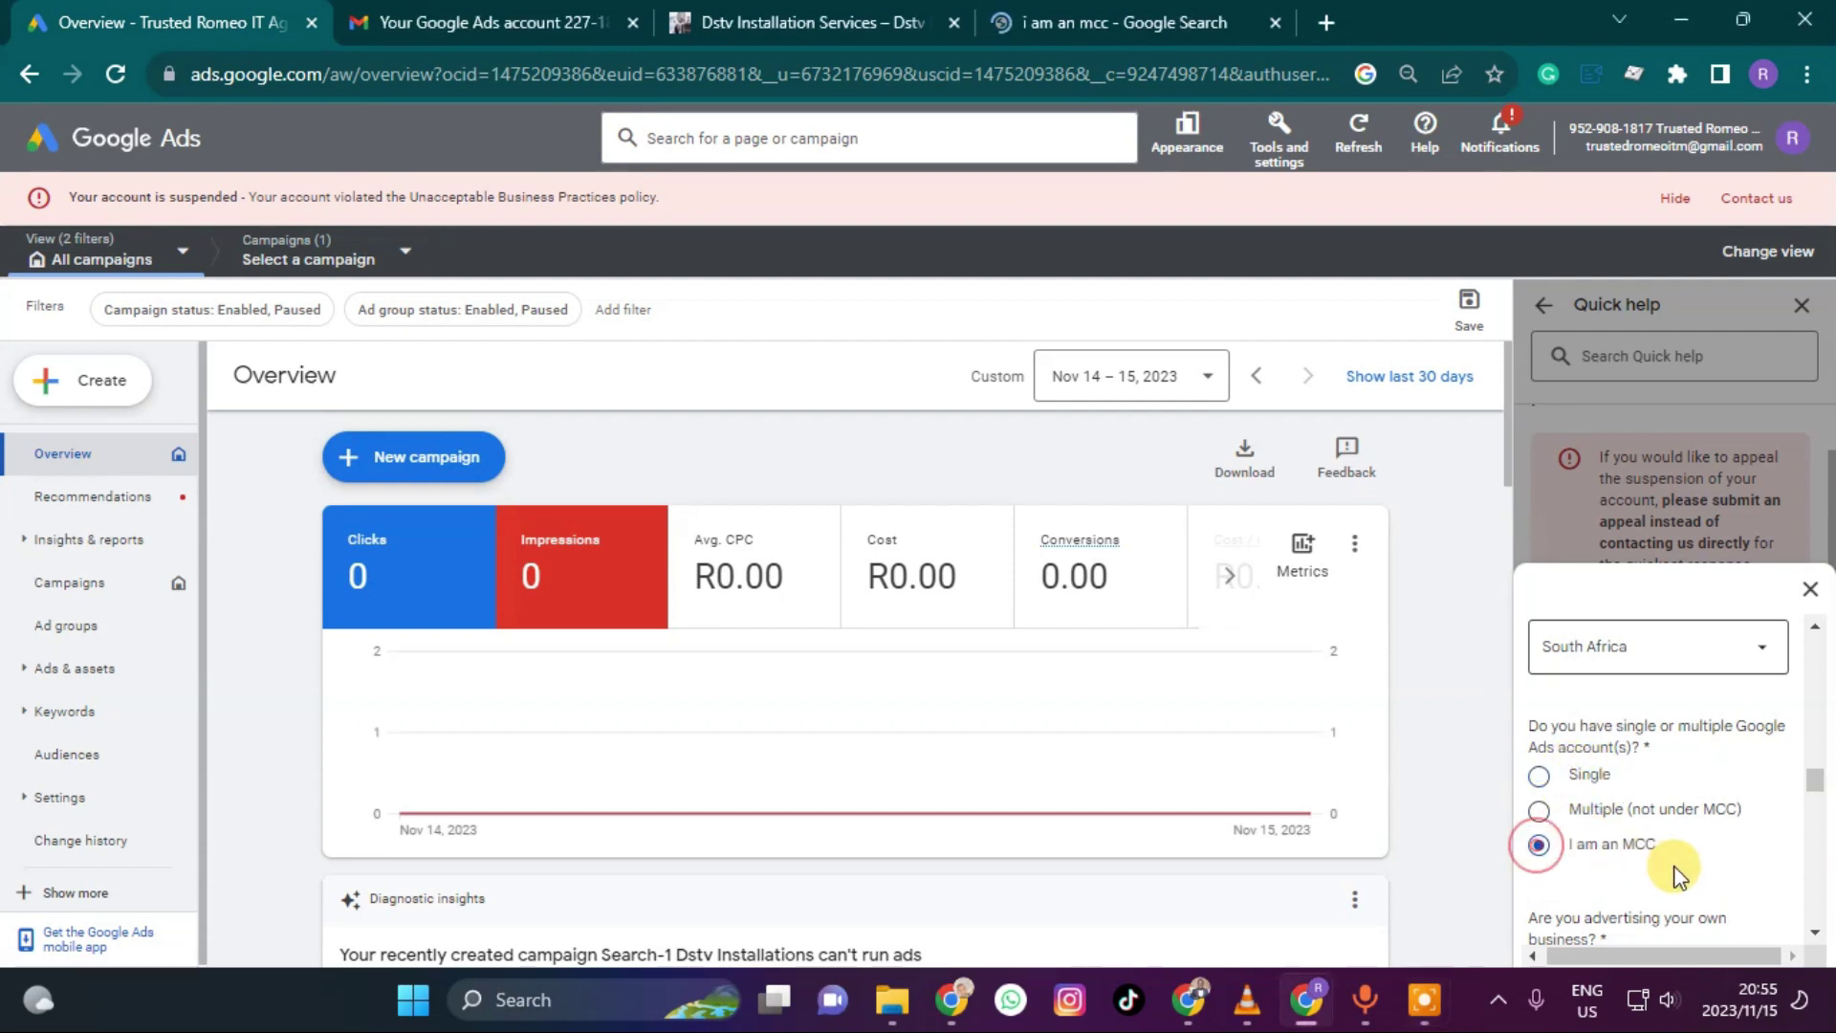
{"action": "scroll", "coordinate": [1664, 845], "scroll_direction": "down", "scroll_amount": 1}
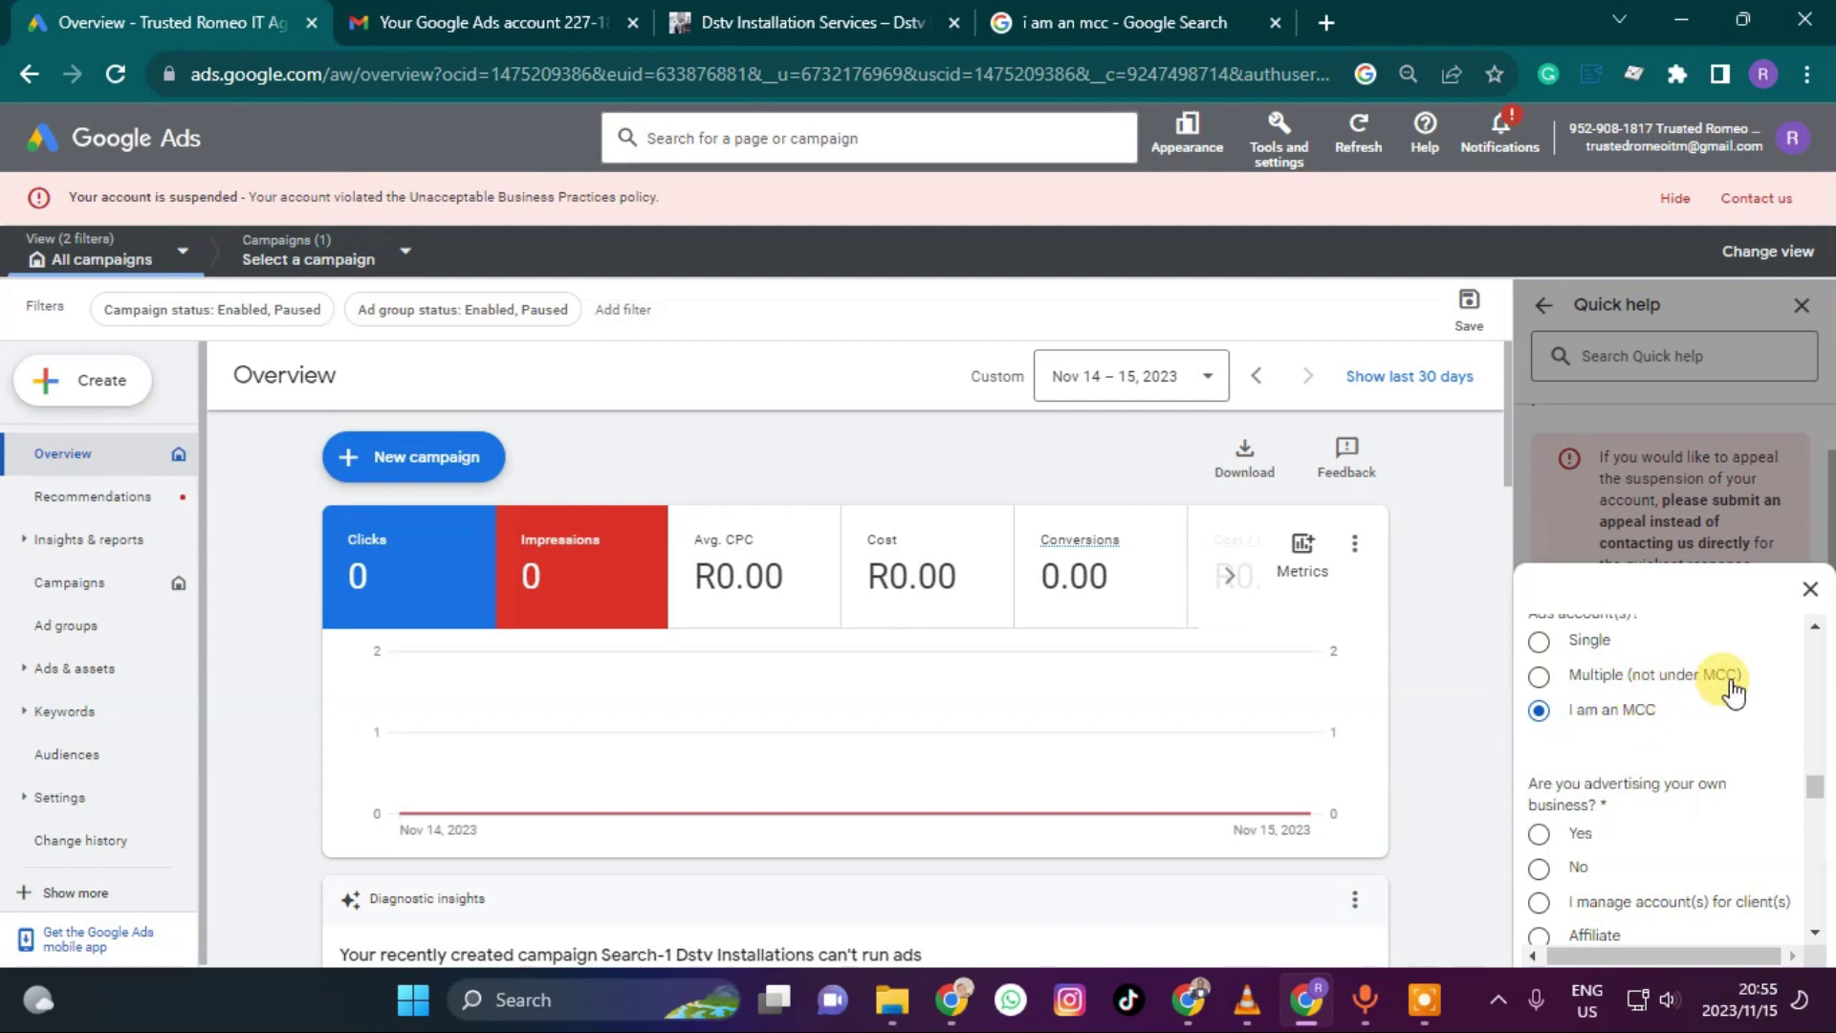
{"action": "left_click", "coordinate": [1539, 675]}
{"action": "scroll", "coordinate": [1579, 760], "scroll_direction": "down", "scroll_amount": 1}
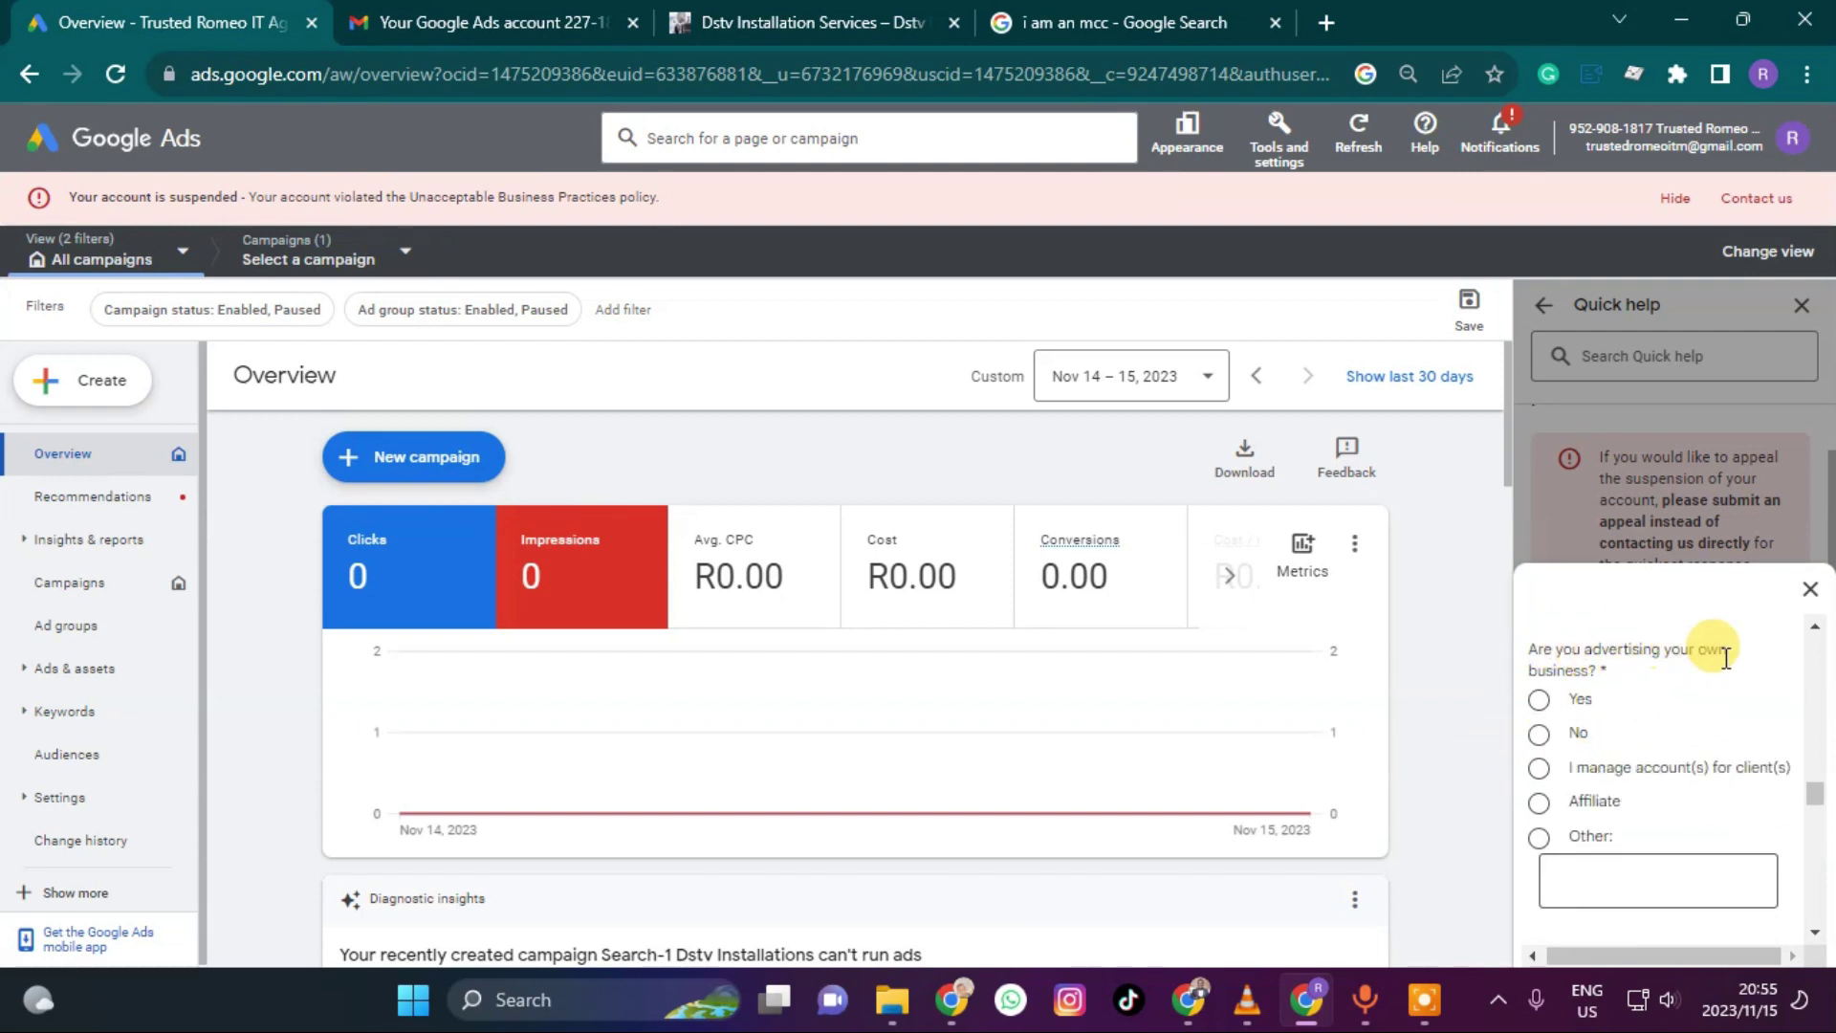
{"action": "left_click", "coordinate": [1542, 771]}
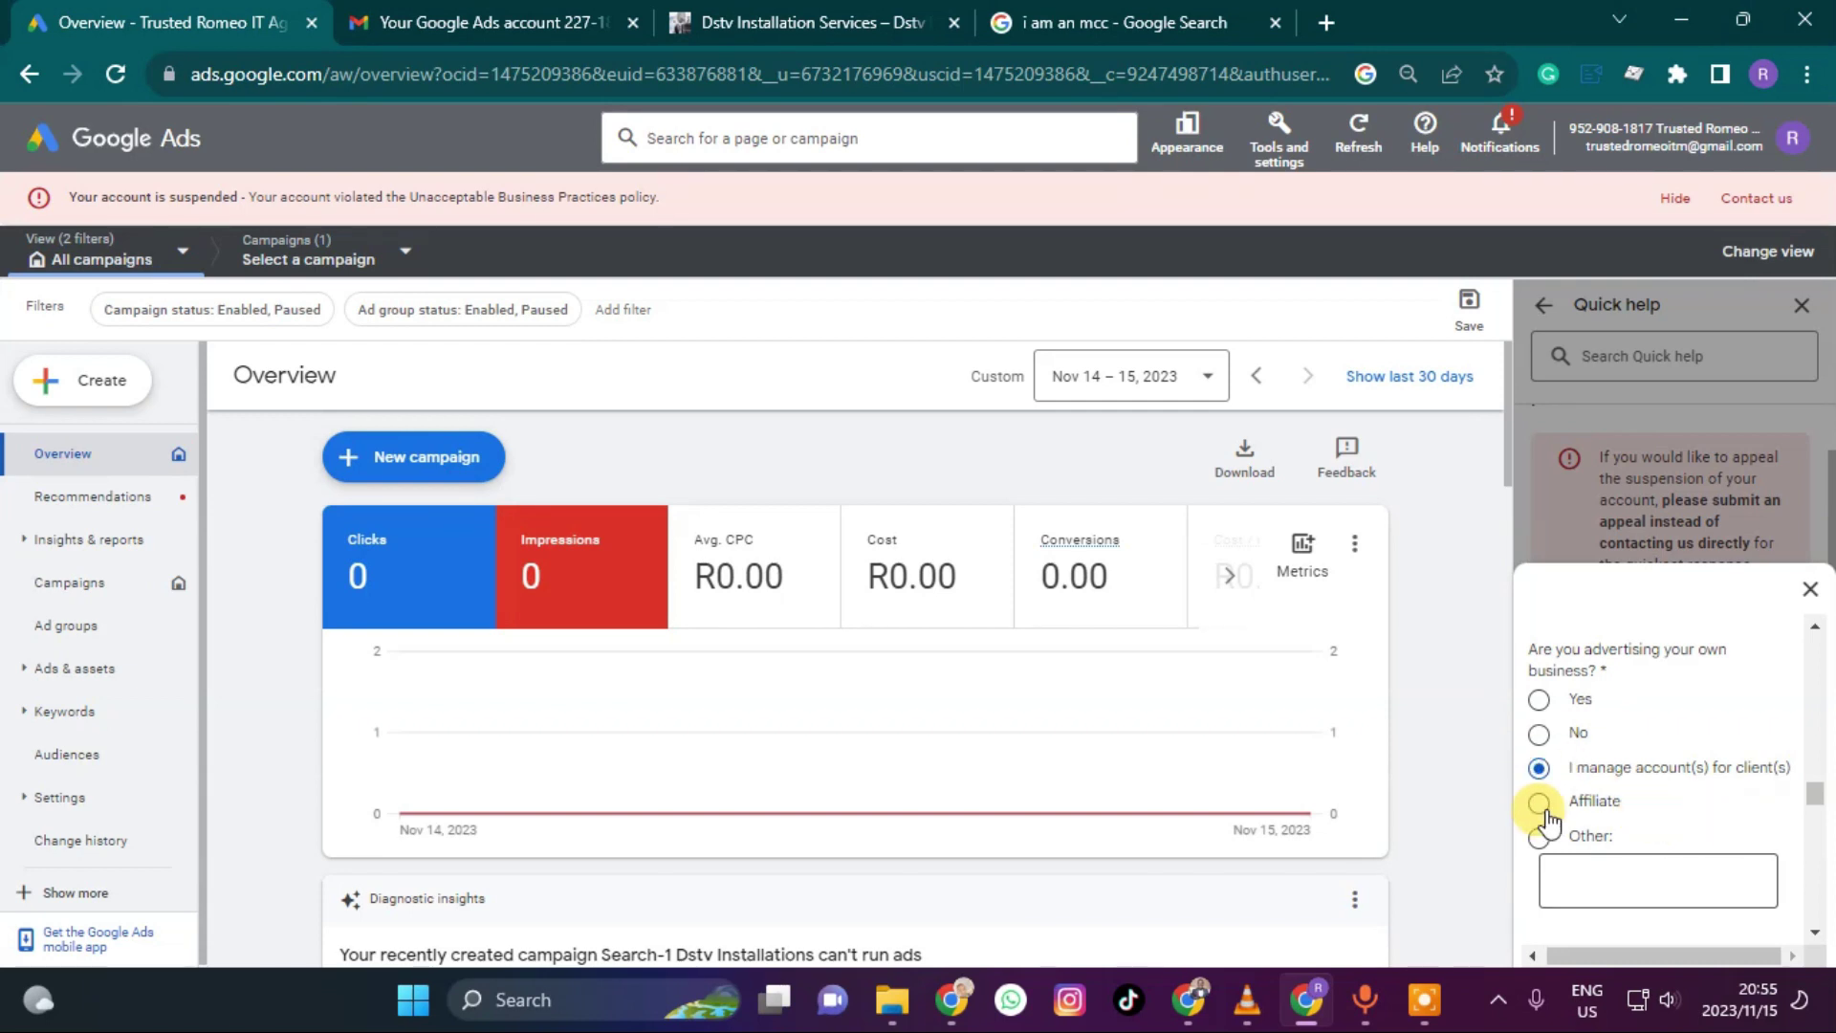
Paste the prepared explanation of client payment, agency management fee and Google Ads expenses as the answer to who pays, and review it
{"action": "scroll", "coordinate": [1656, 786], "scroll_direction": "down", "scroll_amount": 3}
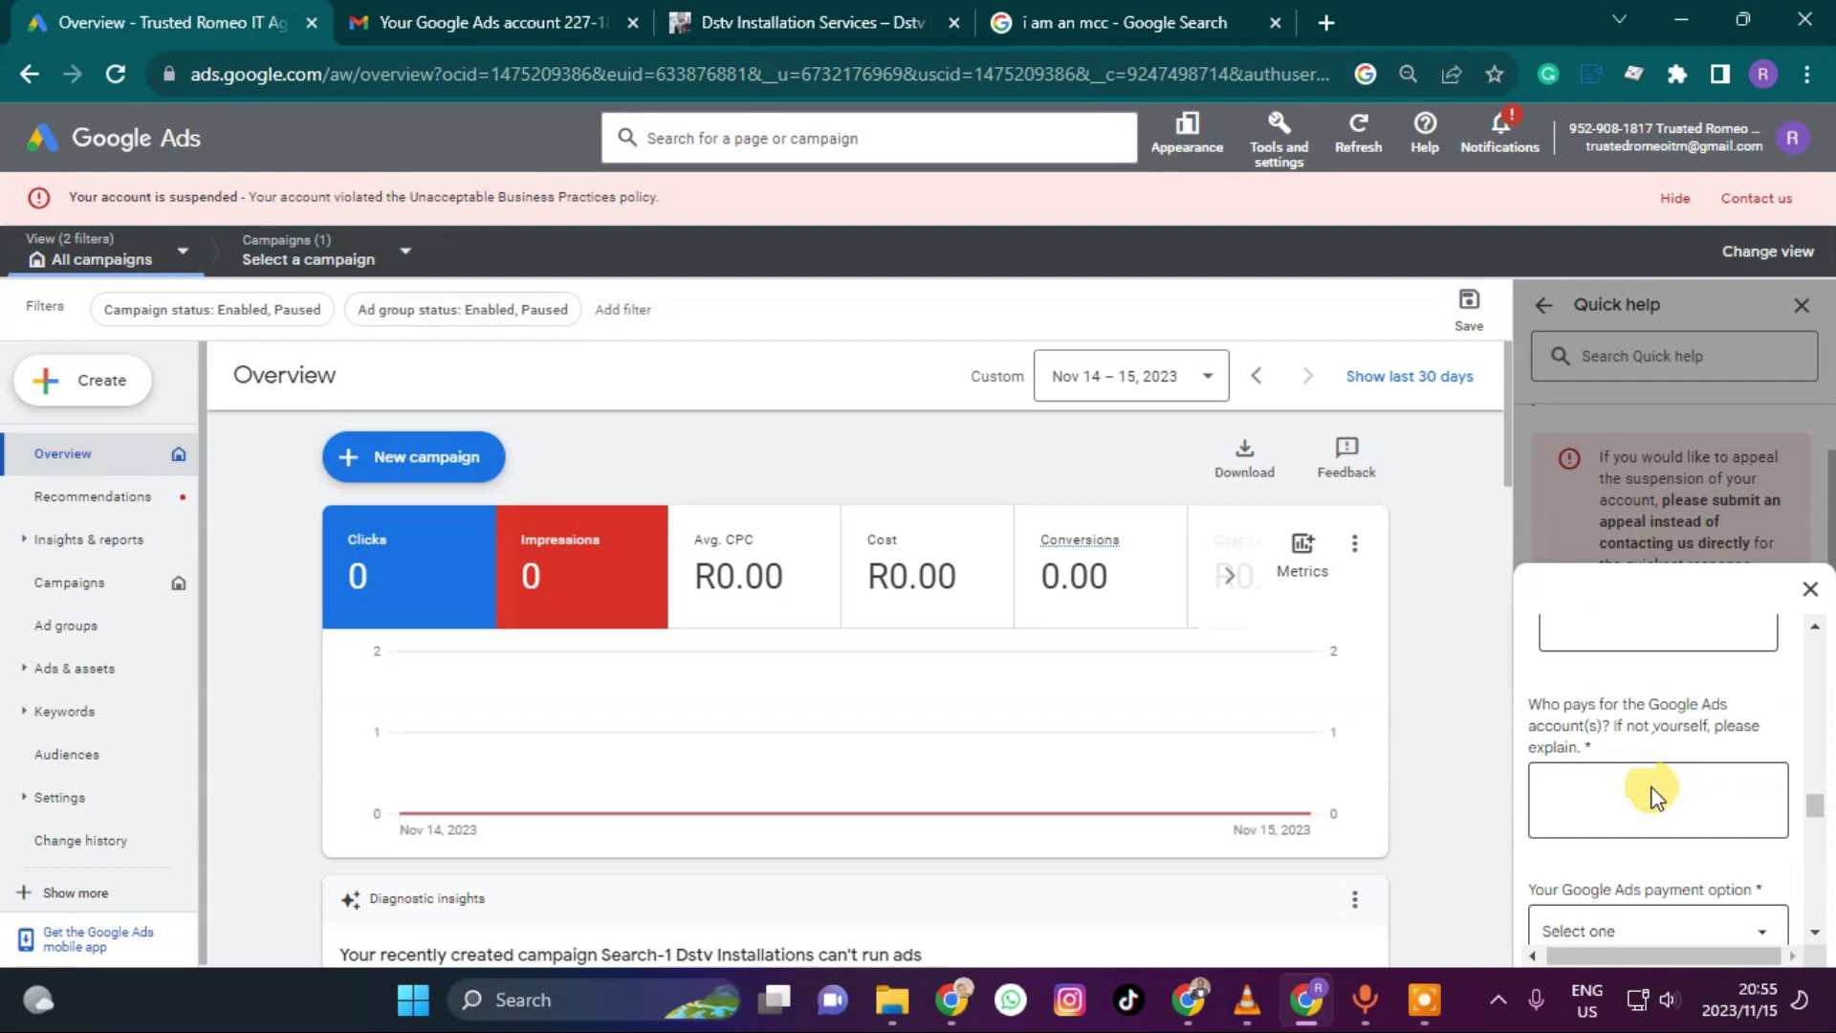
{"action": "left_click", "coordinate": [1612, 775]}
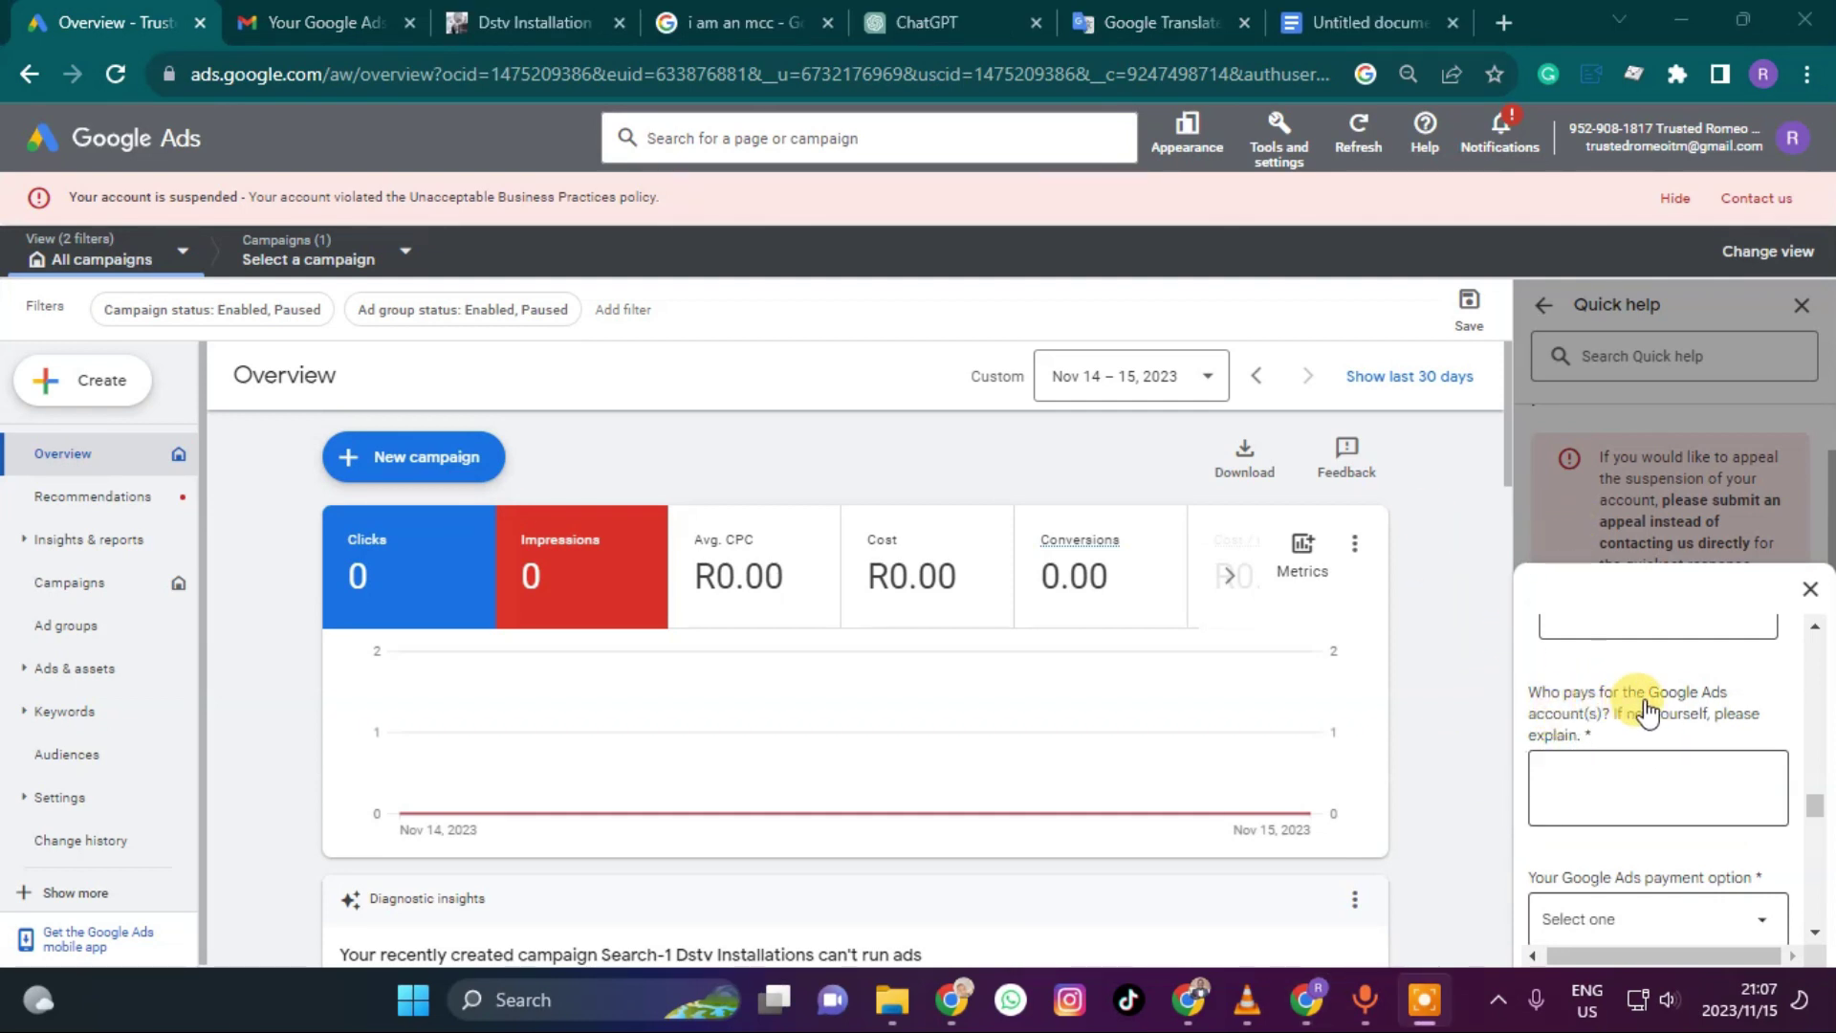
{"action": "left_click", "coordinate": [1580, 774]}
{"action": "right_click", "coordinate": [1580, 776]}
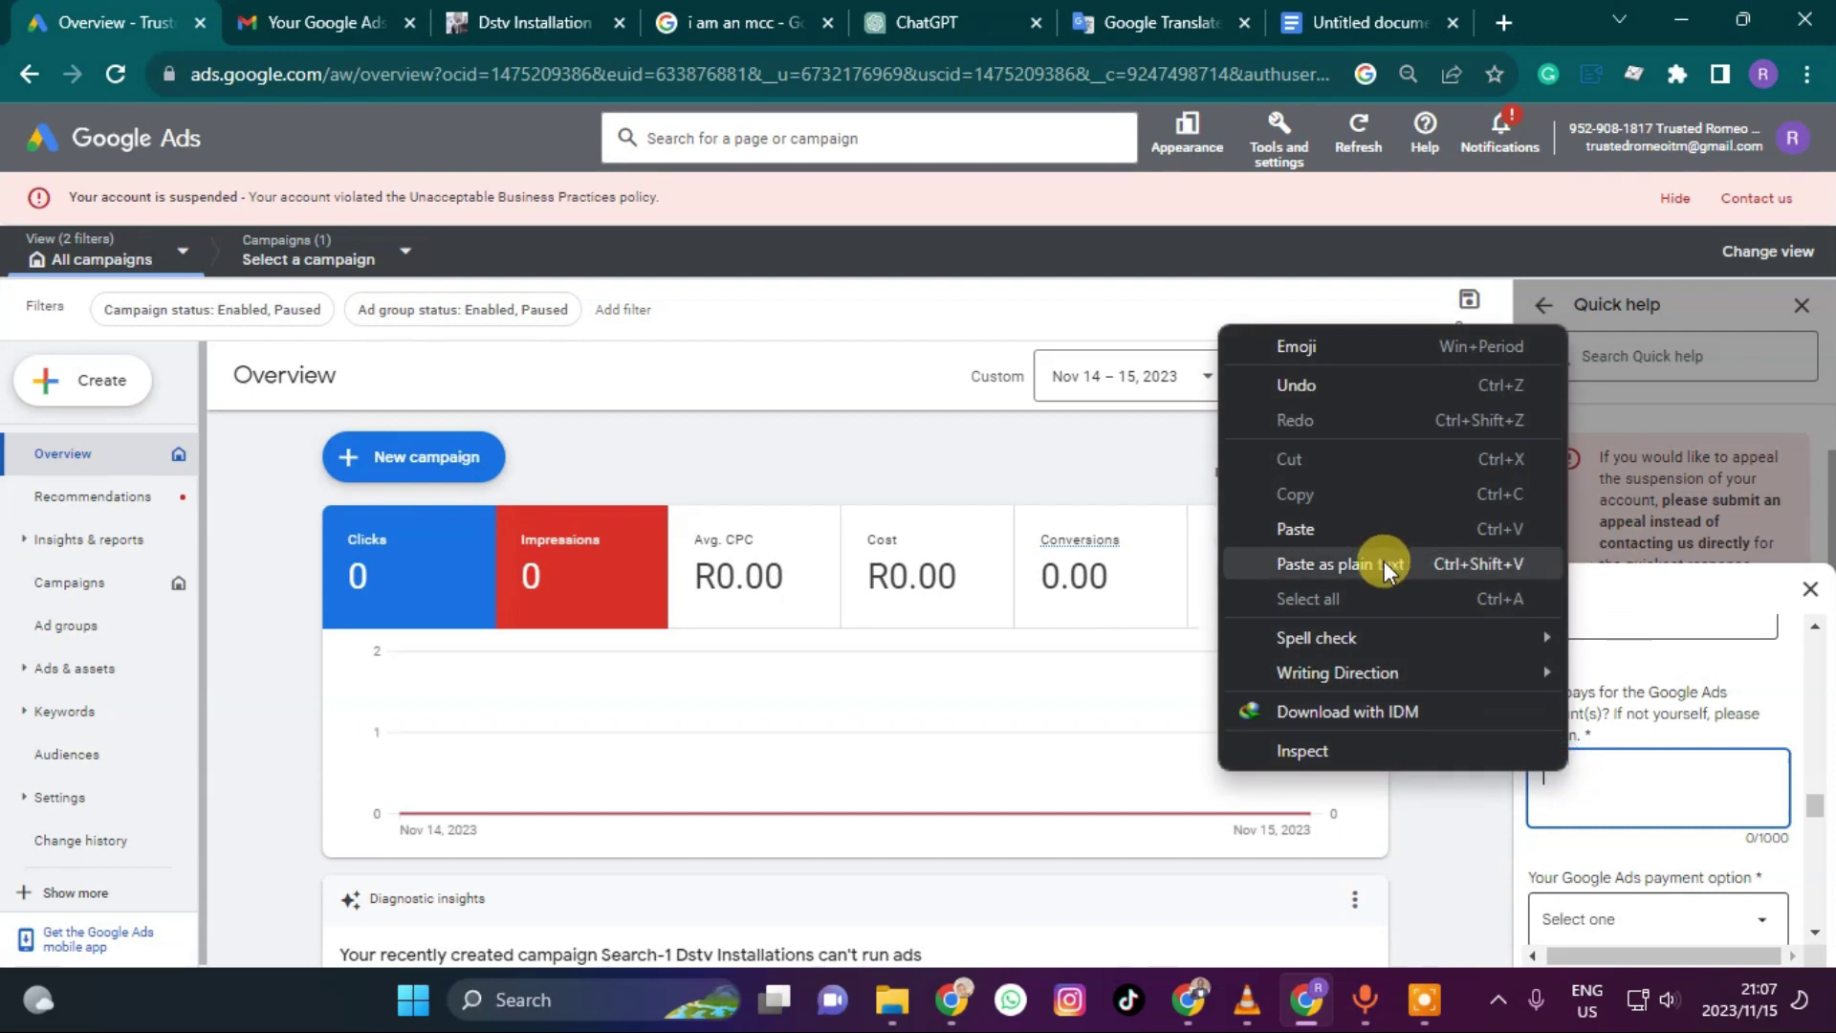
{"action": "left_click", "coordinate": [1358, 525]}
{"action": "scroll", "coordinate": [1543, 727], "scroll_direction": "up", "scroll_amount": 6}
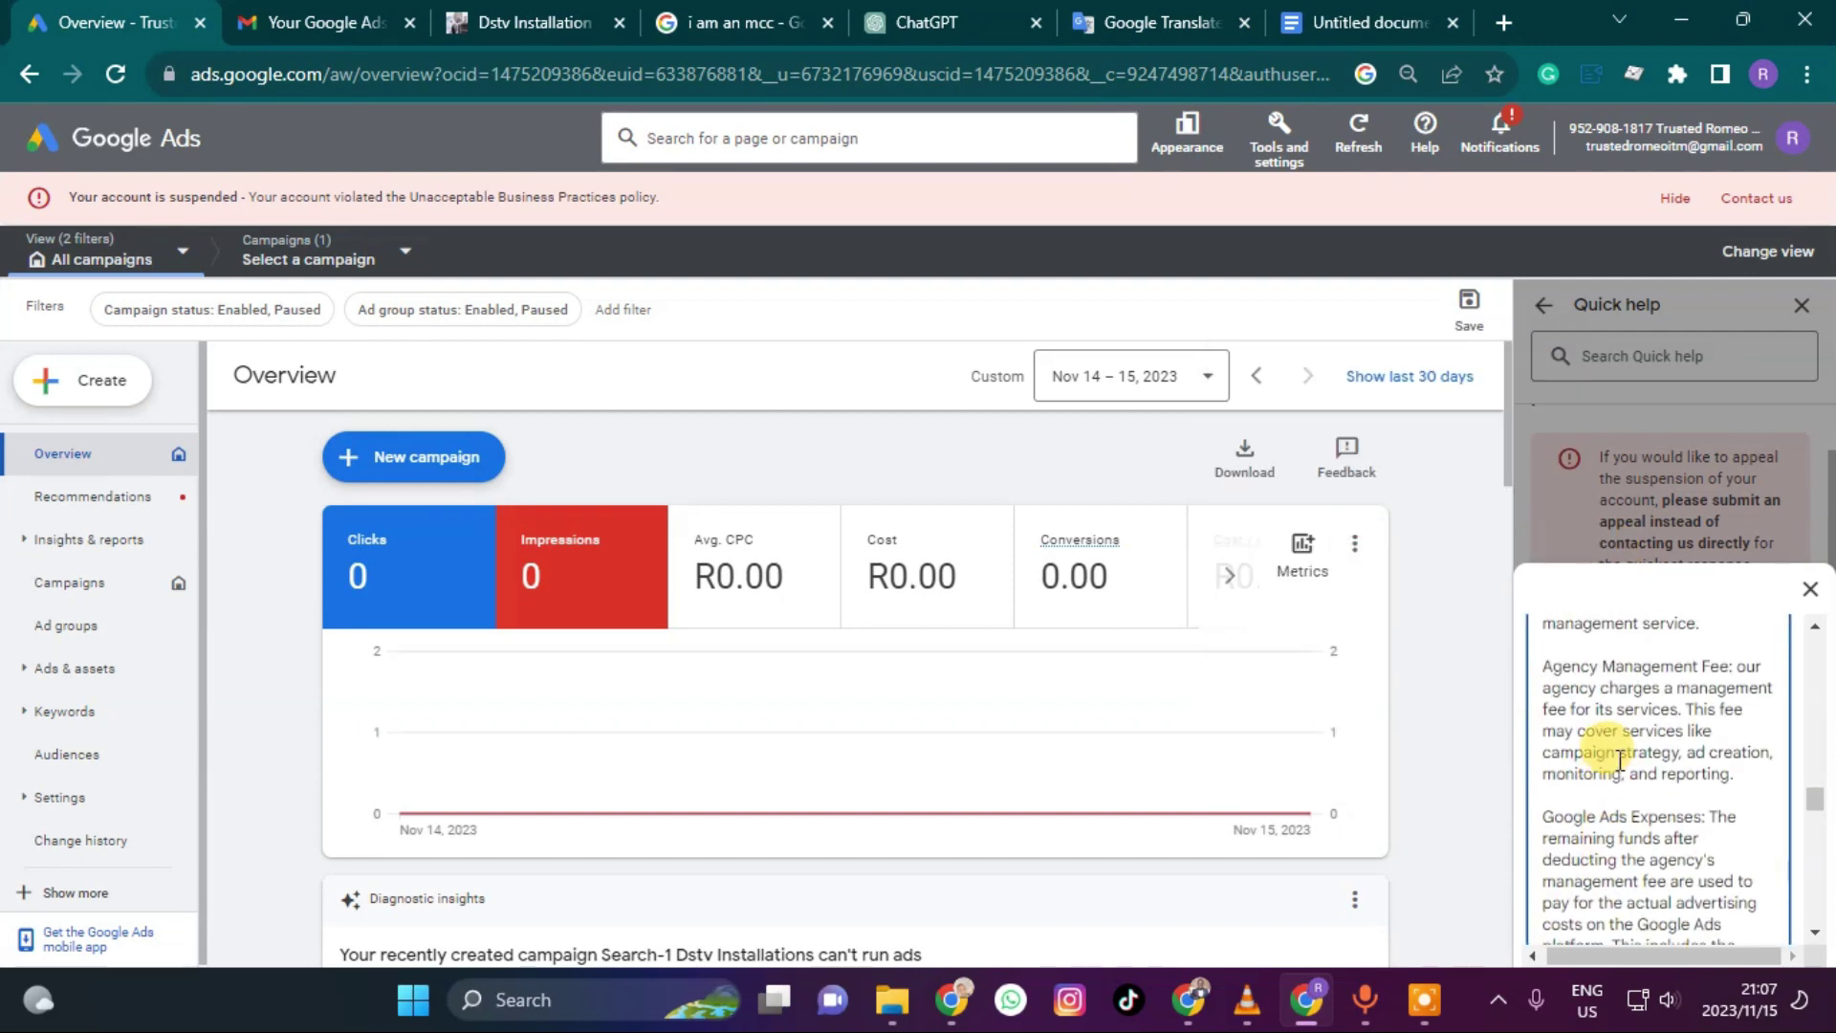
{"action": "scroll", "coordinate": [1619, 779], "scroll_direction": "down", "scroll_amount": 1}
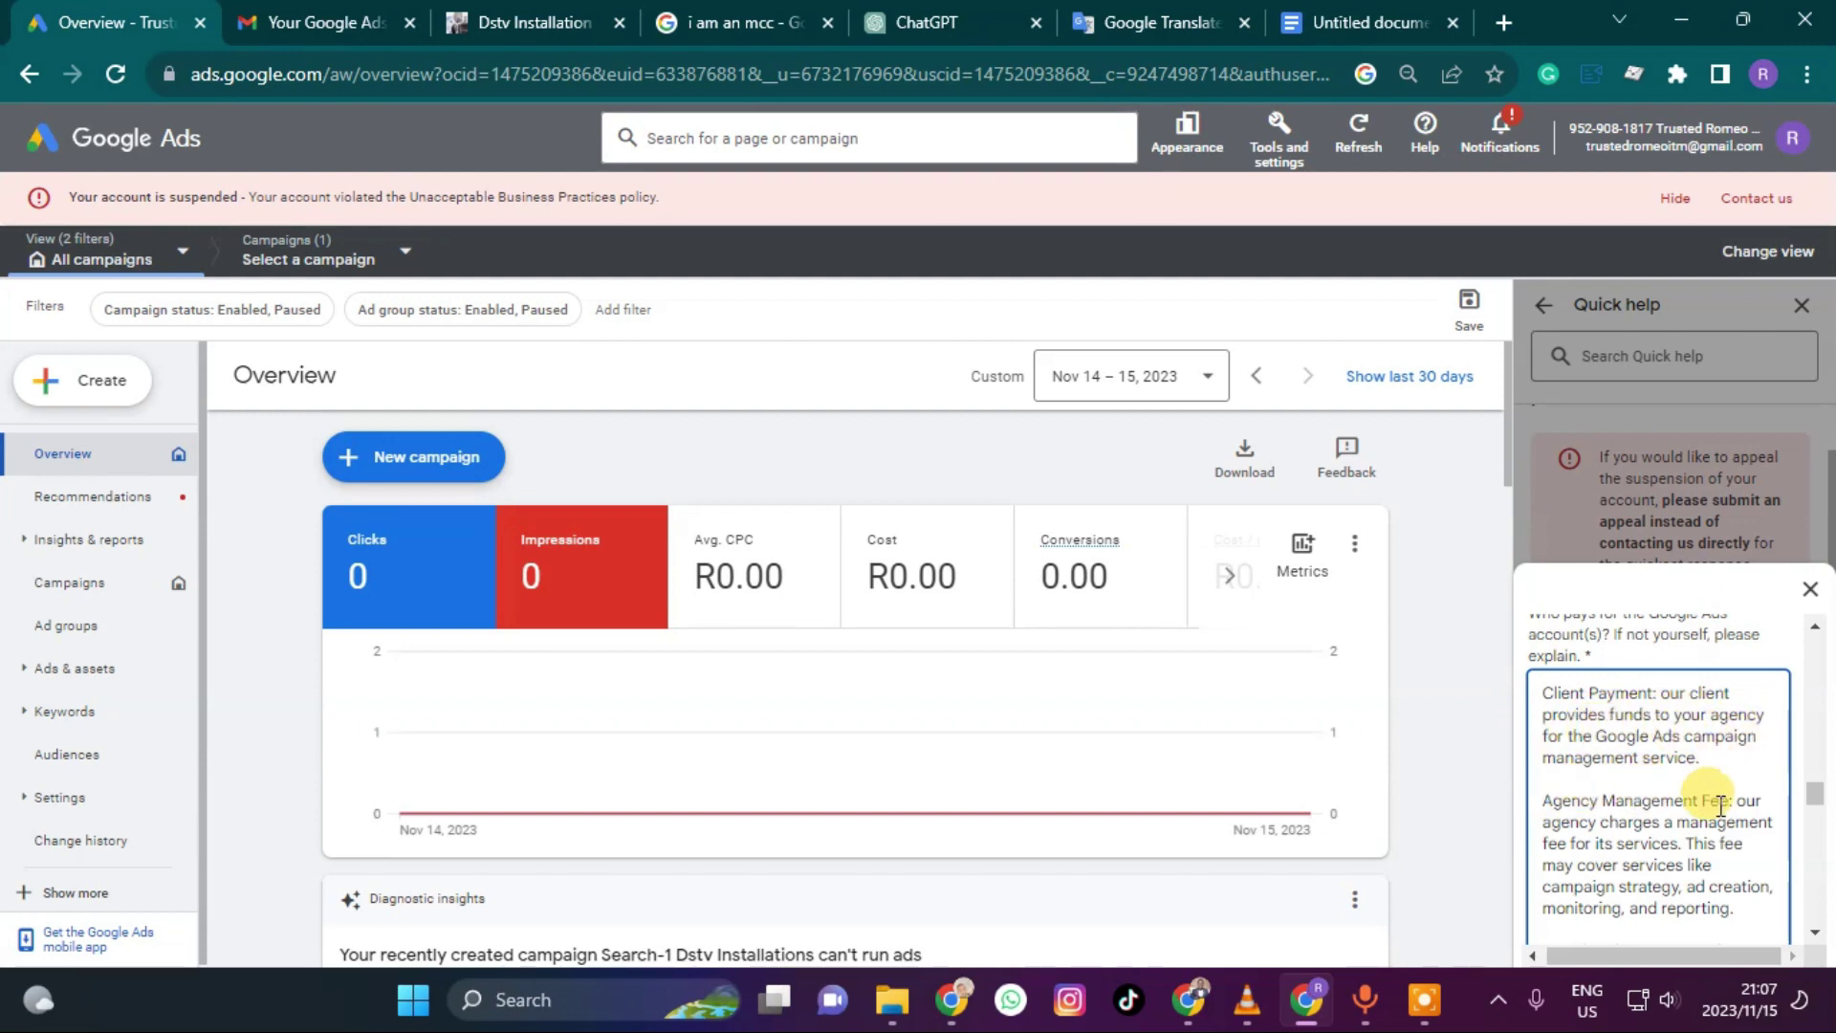
{"action": "scroll", "coordinate": [1683, 775], "scroll_direction": "down", "scroll_amount": 1}
Set the Google Ads payment option to Credit or Debit Card
{"action": "scroll", "coordinate": [1671, 754], "scroll_direction": "down", "scroll_amount": 5}
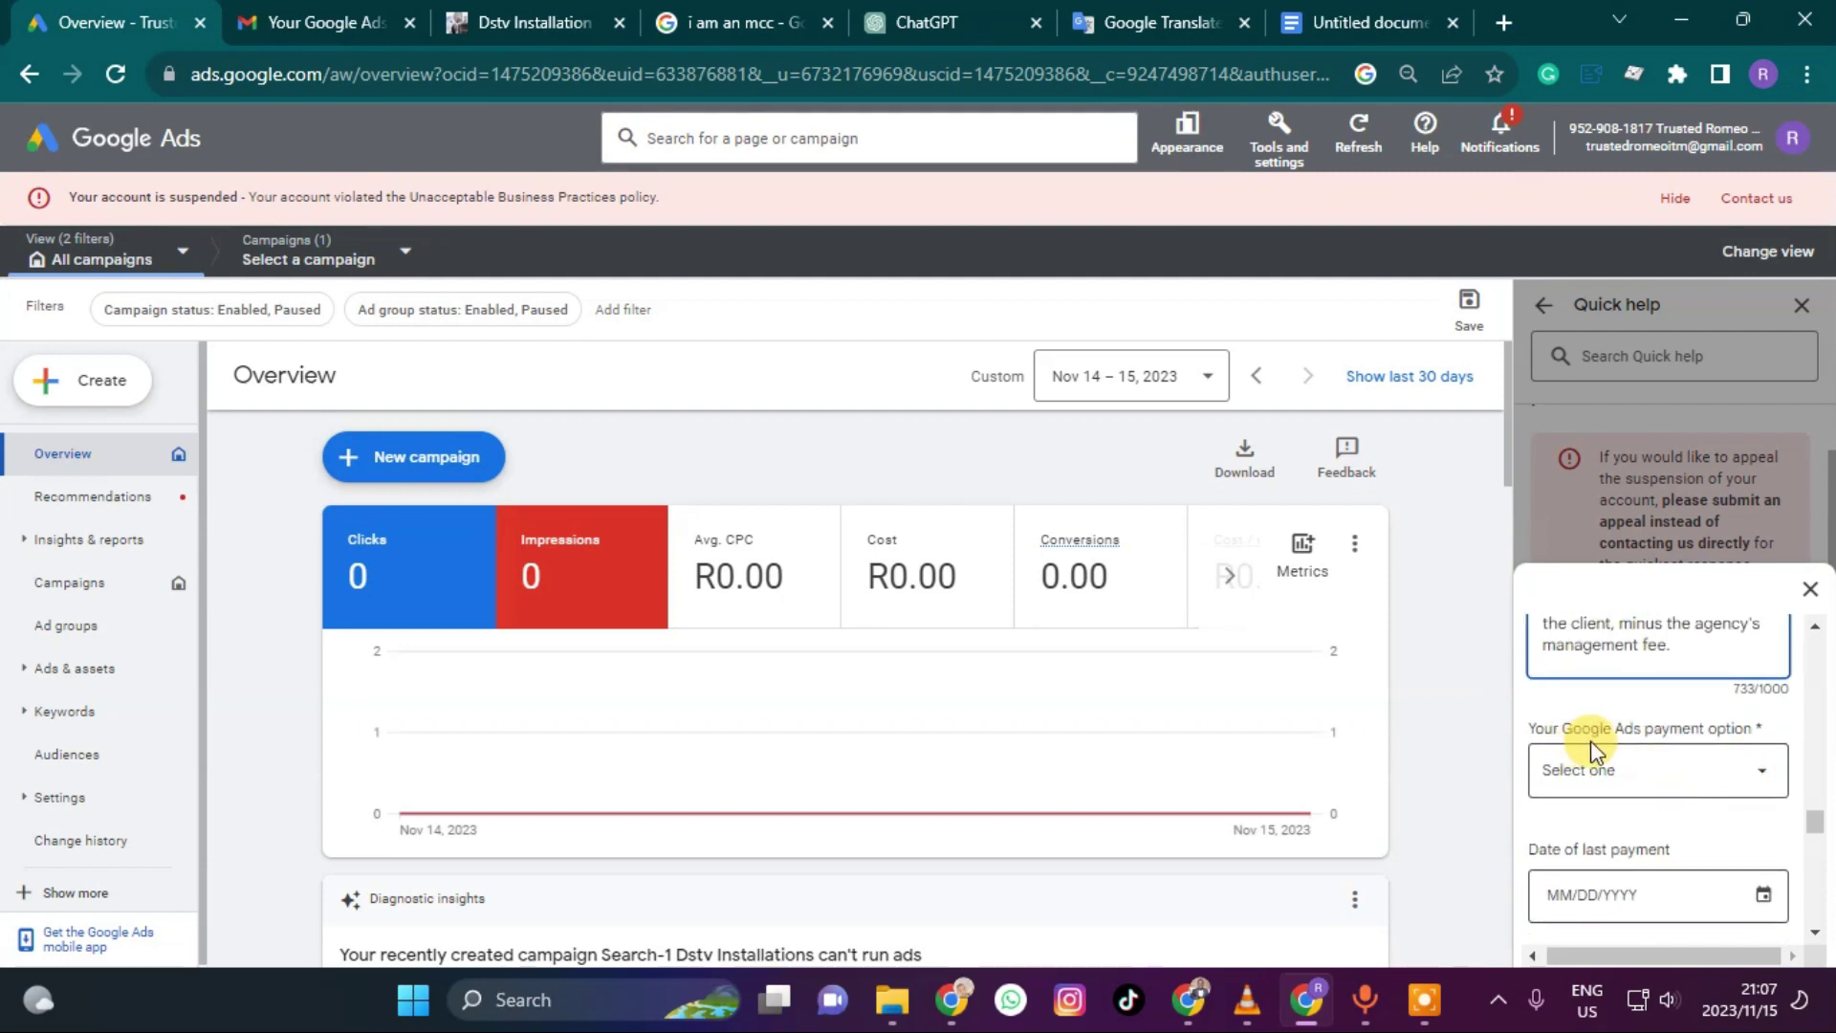
{"action": "left_click", "coordinate": [1712, 779]}
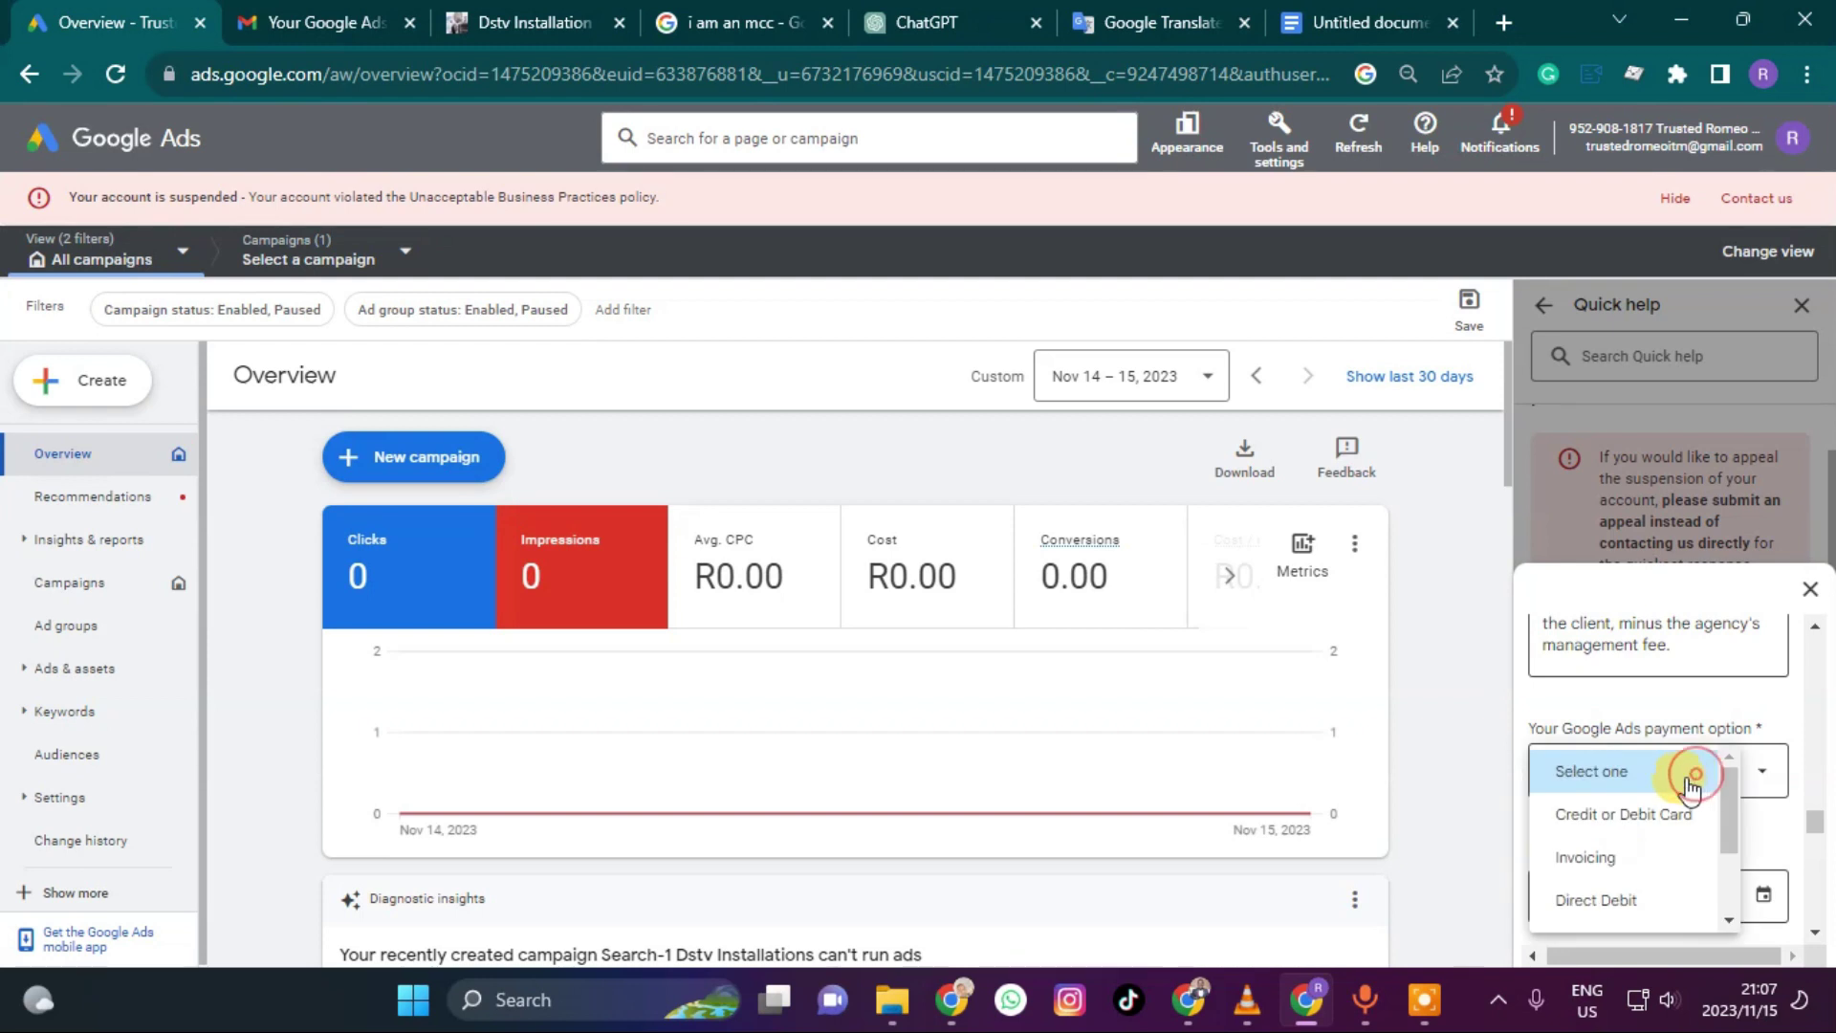
{"action": "left_click", "coordinate": [1610, 818]}
Consult the overview's date range calendar and set the date of last payment to 11/1/2023 in the appeal form
{"action": "scroll", "coordinate": [1712, 846], "scroll_direction": "down", "scroll_amount": 2}
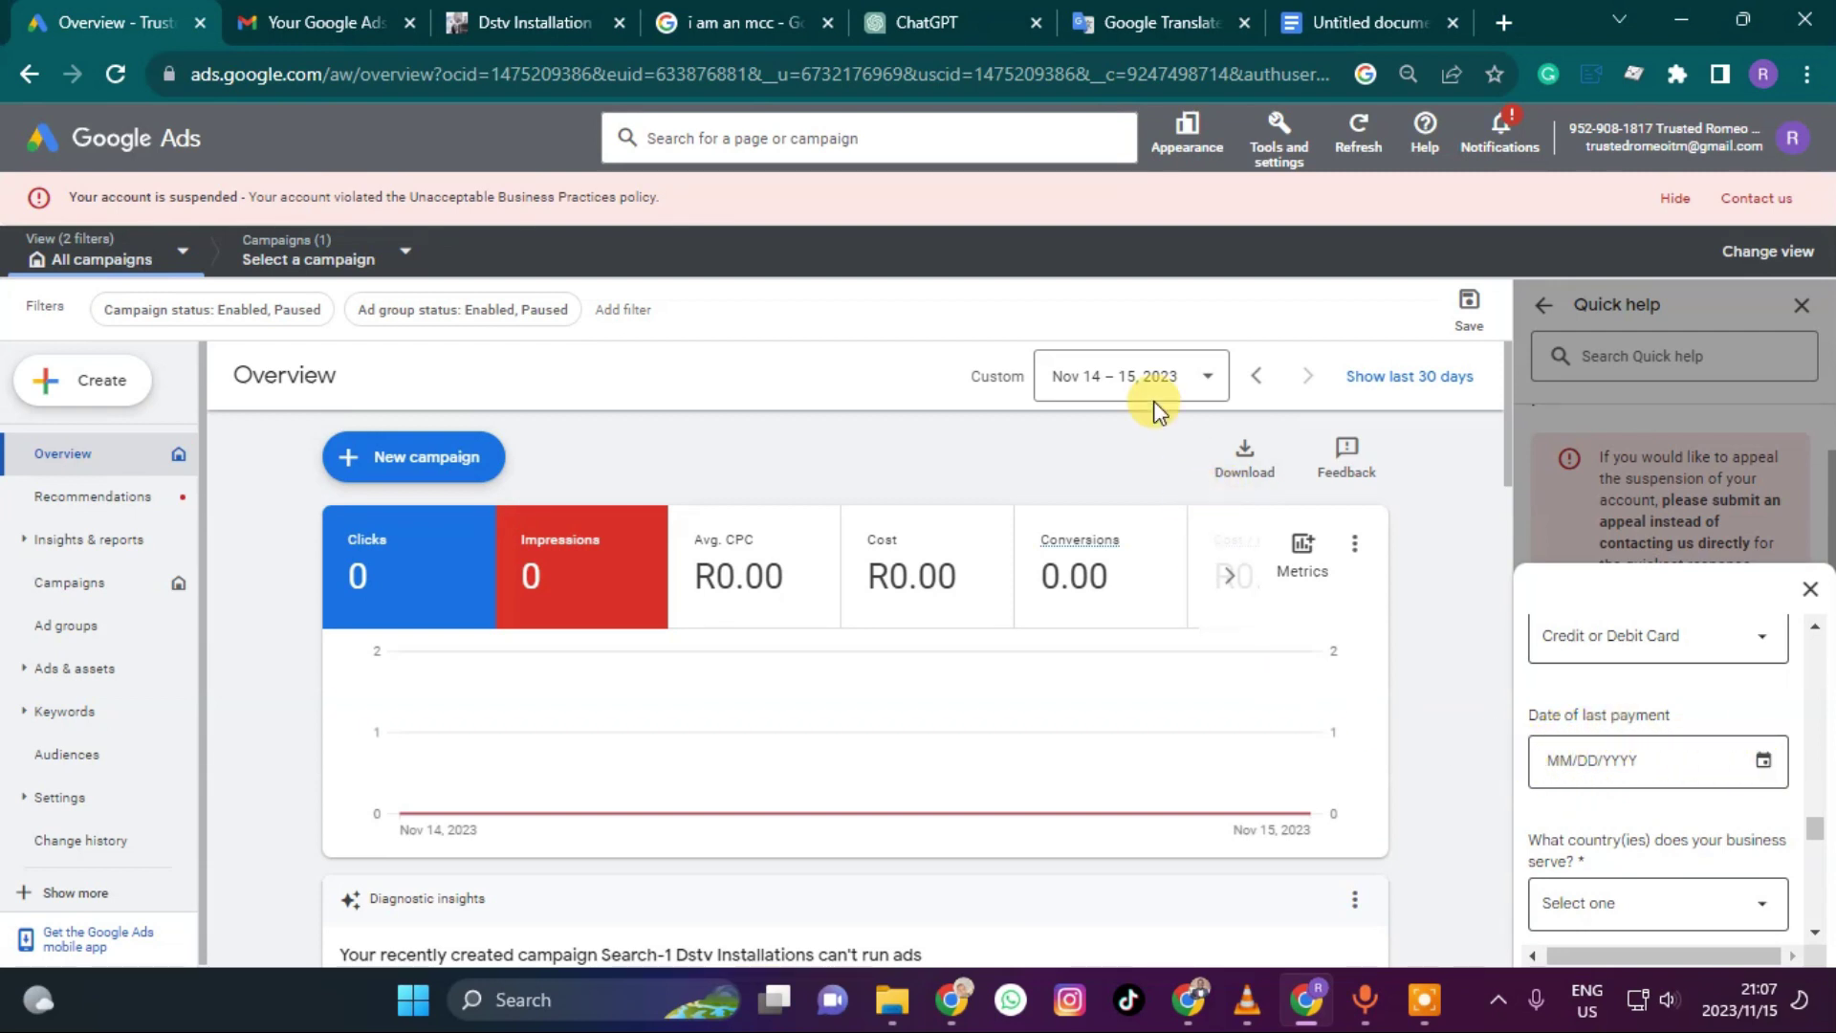
{"action": "left_click", "coordinate": [1196, 382]}
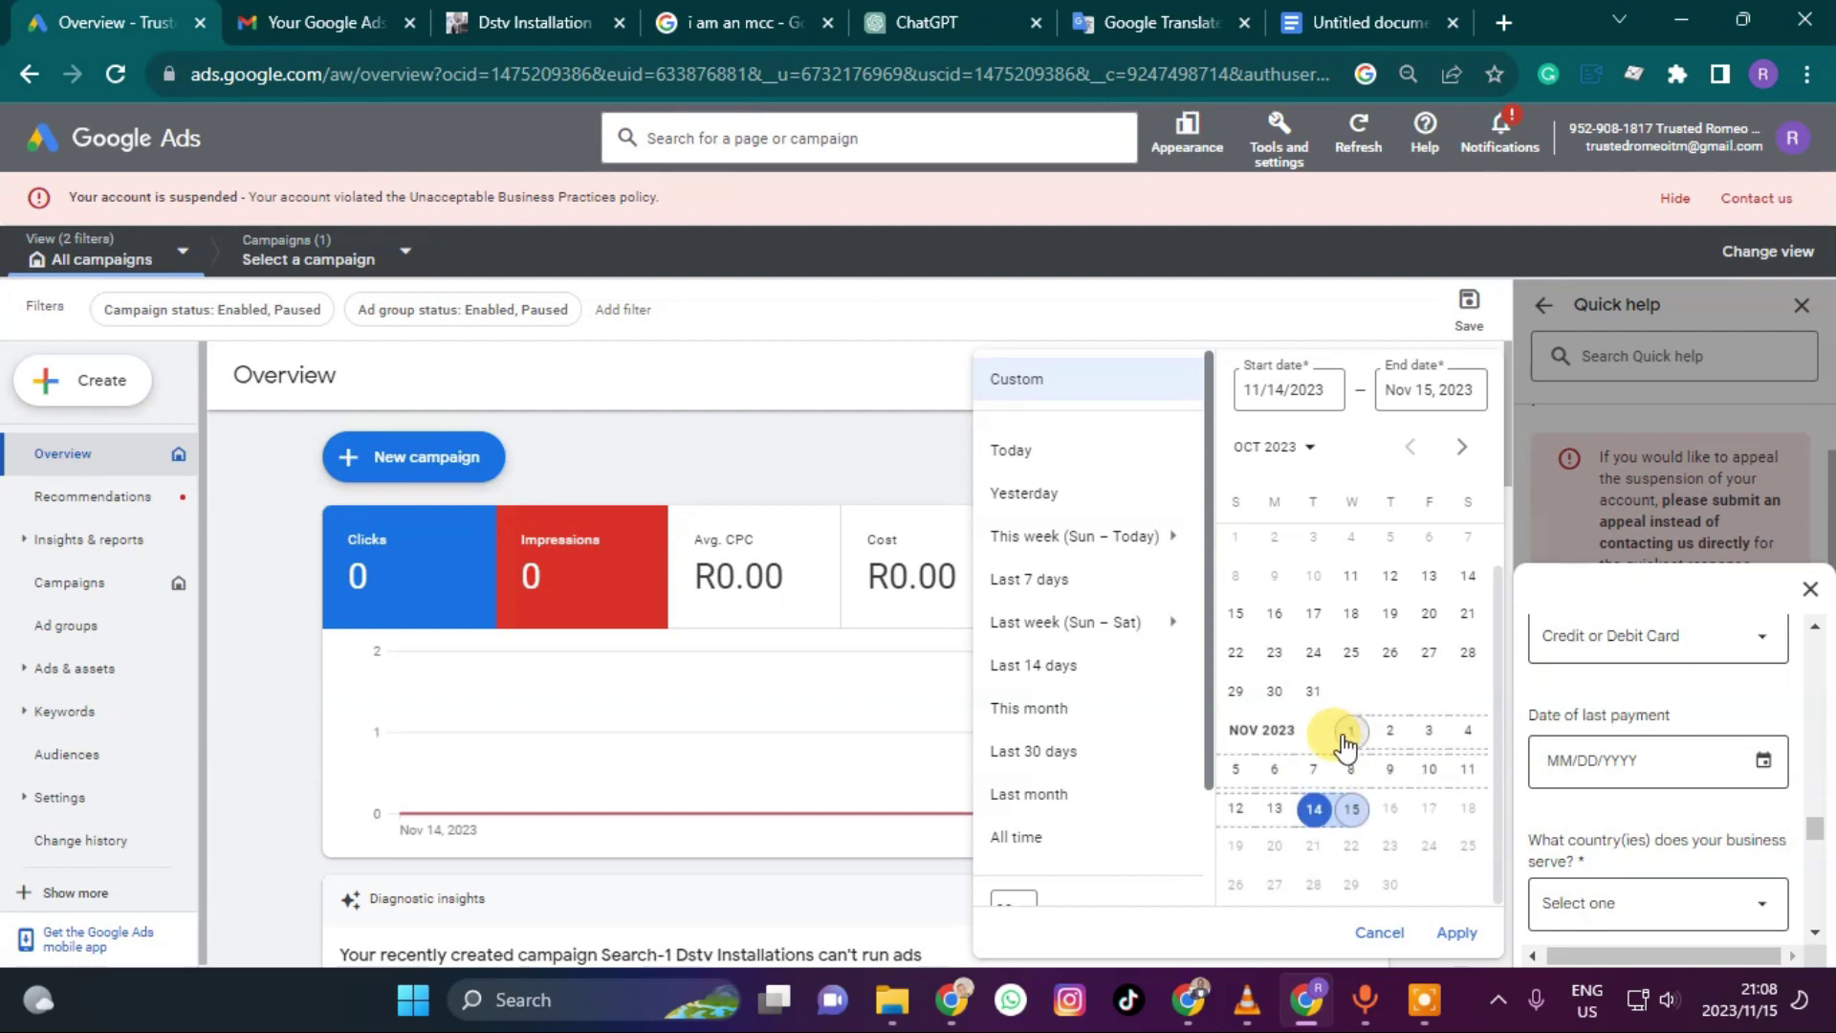
{"action": "left_click", "coordinate": [1685, 911]}
{"action": "left_click", "coordinate": [1736, 904]}
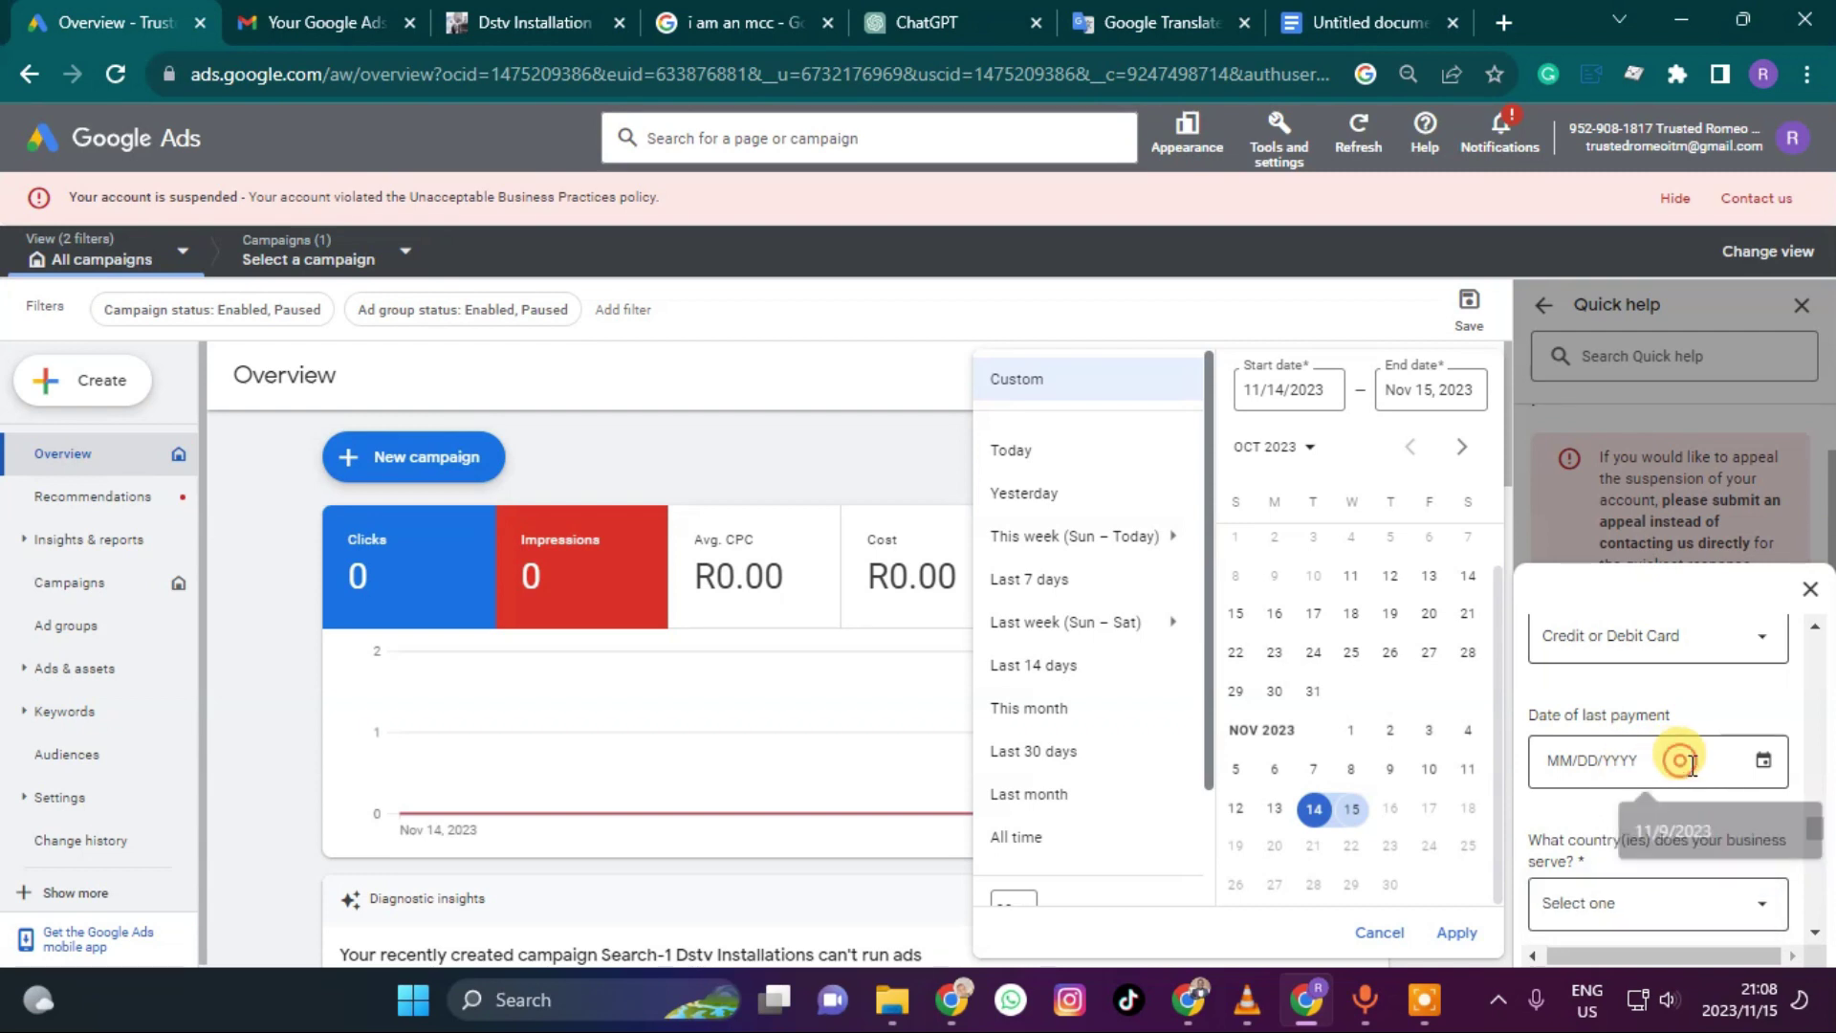
{"action": "left_click", "coordinate": [1763, 760]}
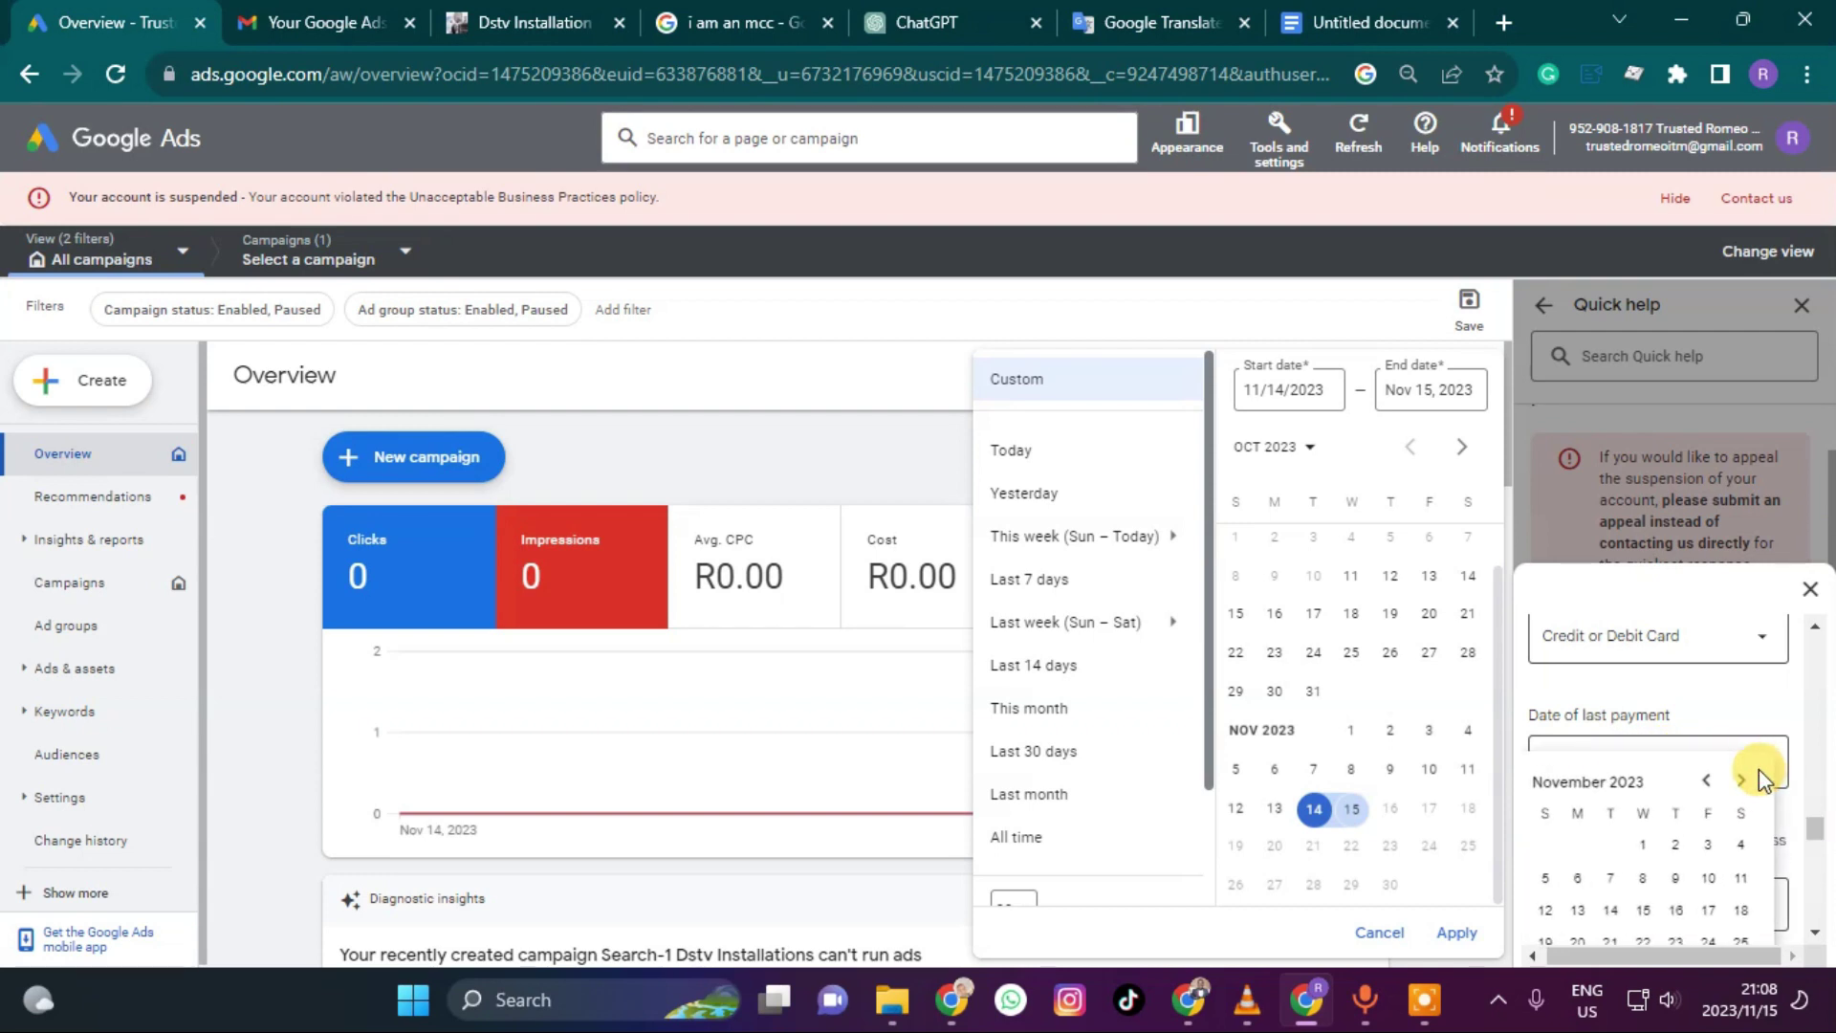
{"action": "left_click", "coordinate": [1650, 847]}
Set the country the business serves to South Africa in the appeal form
{"action": "scroll", "coordinate": [1673, 765], "scroll_direction": "down", "scroll_amount": 1}
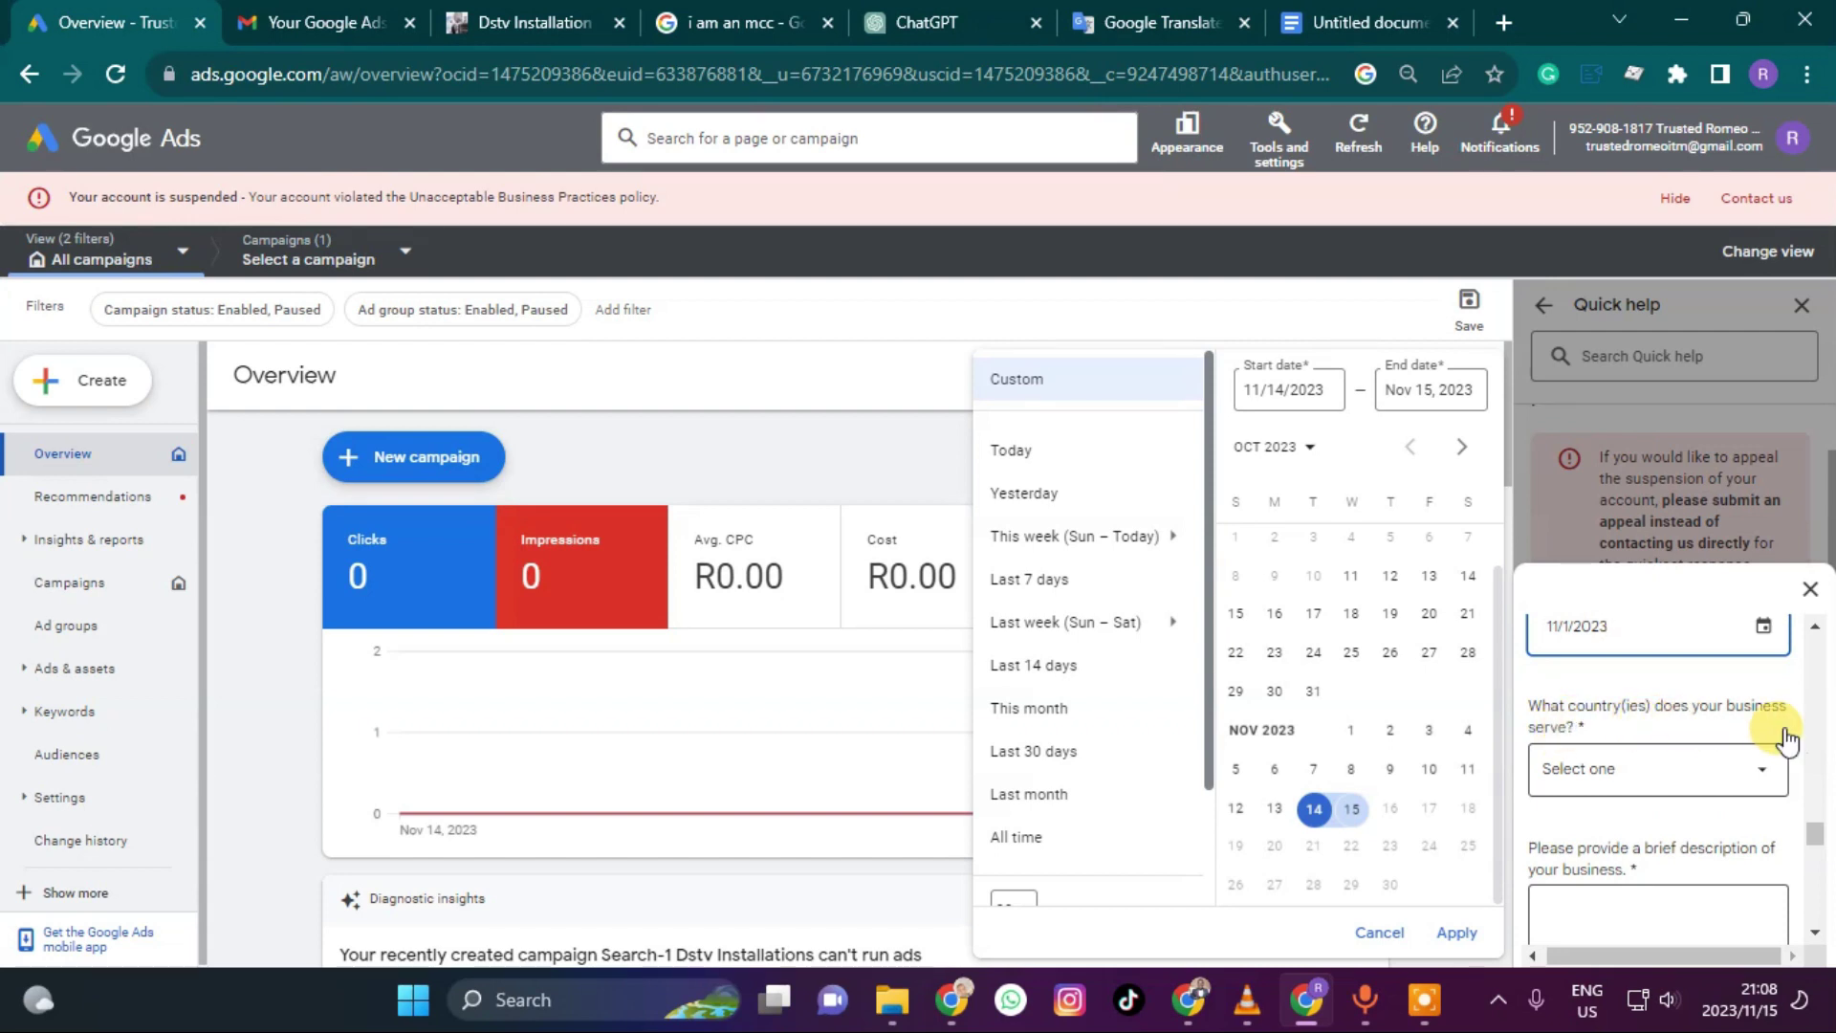
{"action": "left_click", "coordinate": [1640, 770]}
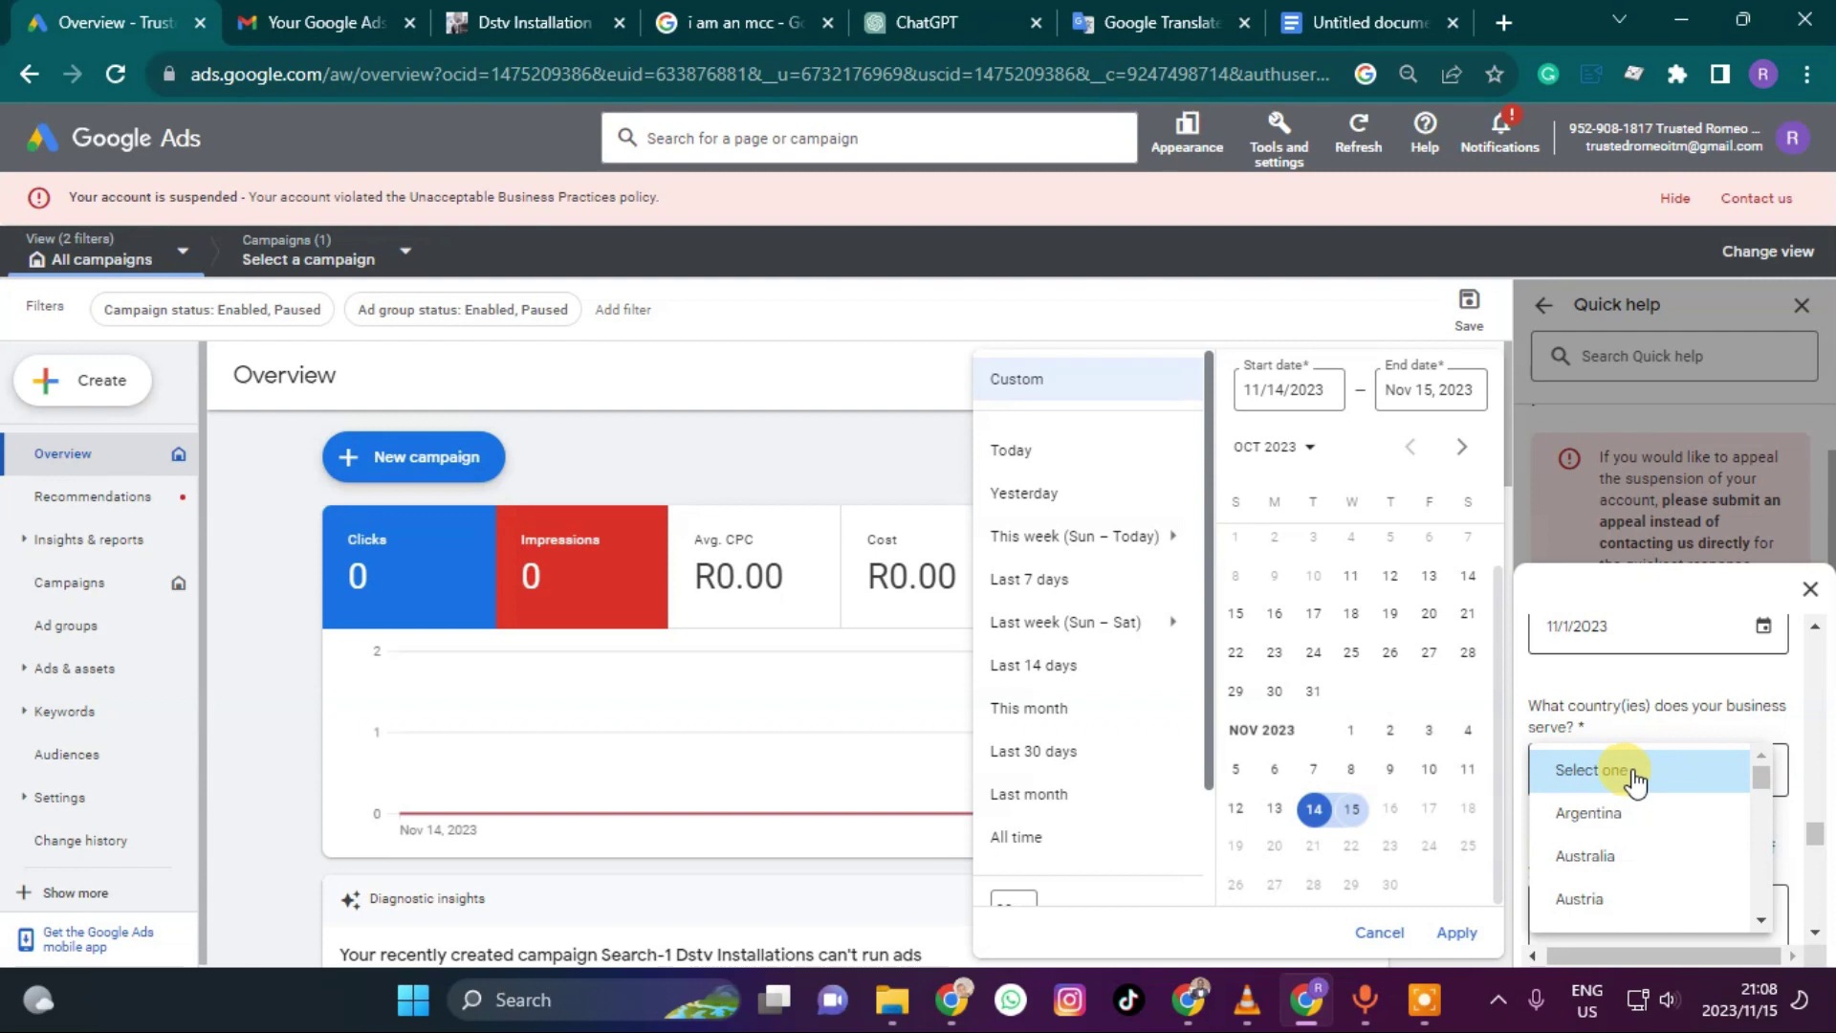
{"action": "scroll", "coordinate": [1616, 832], "scroll_direction": "down", "scroll_amount": 8}
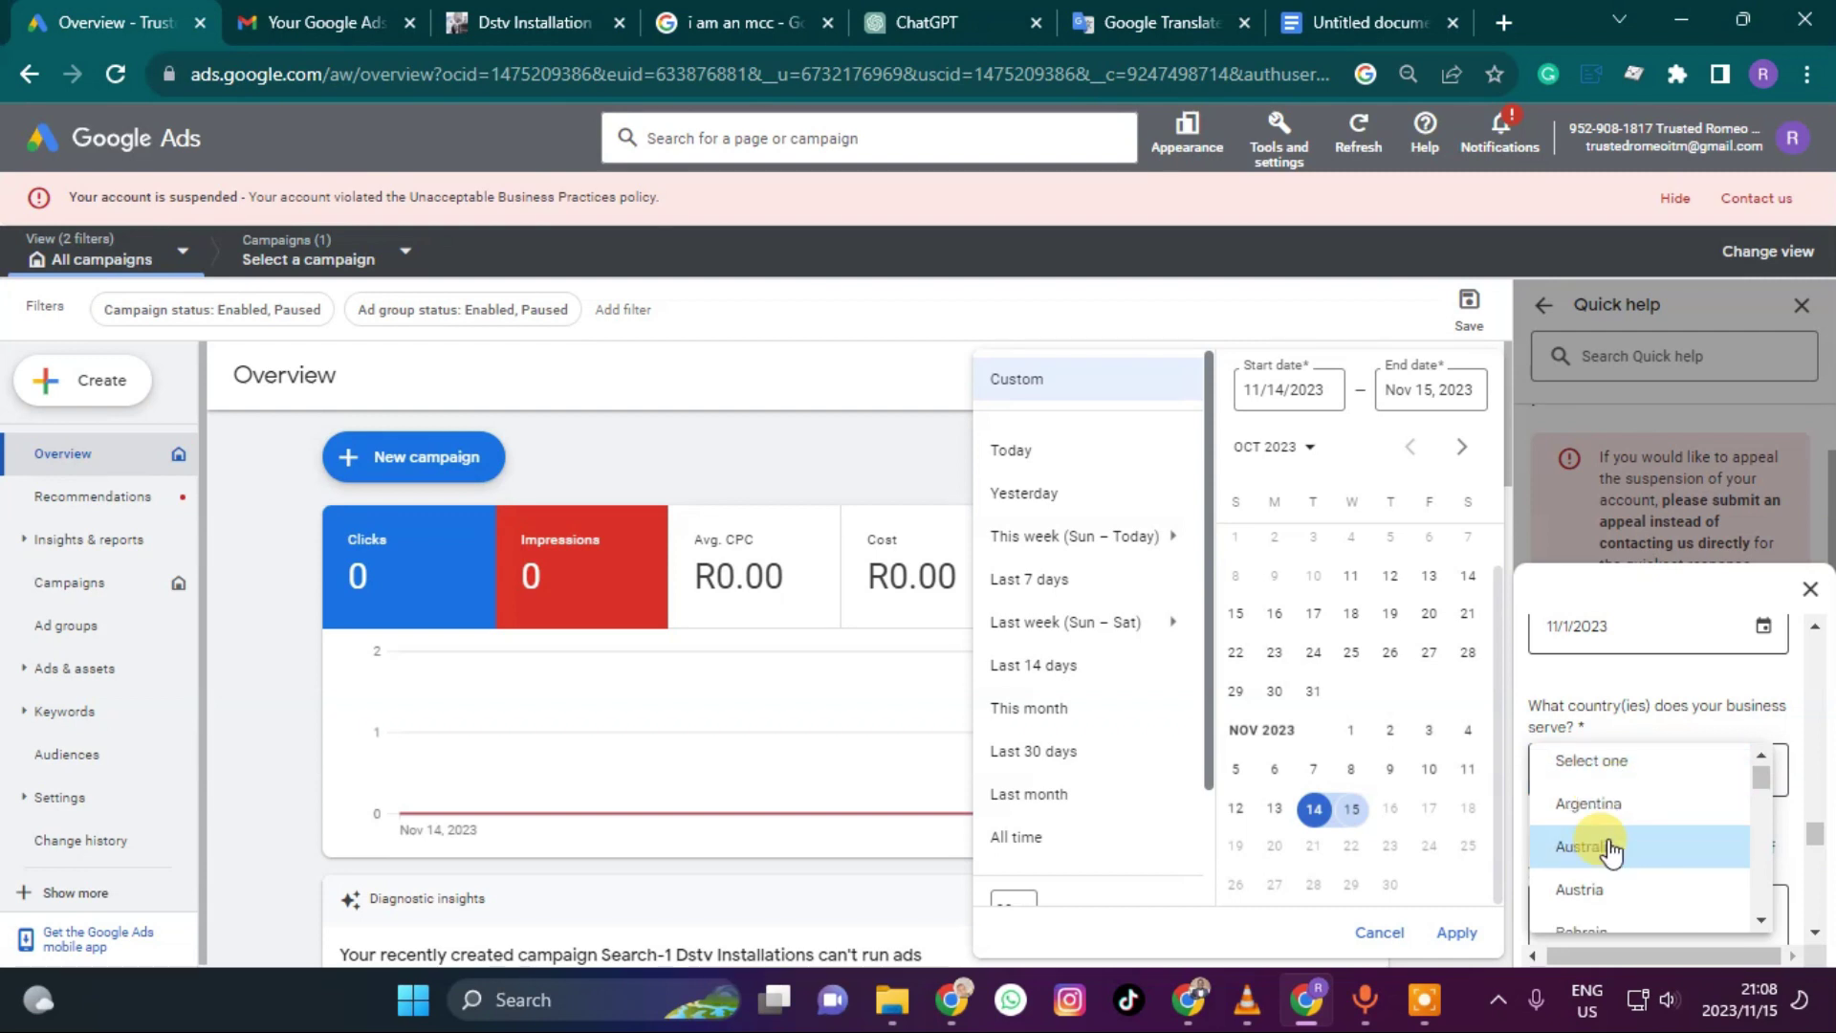
{"action": "scroll", "coordinate": [1619, 859], "scroll_direction": "down", "scroll_amount": 10}
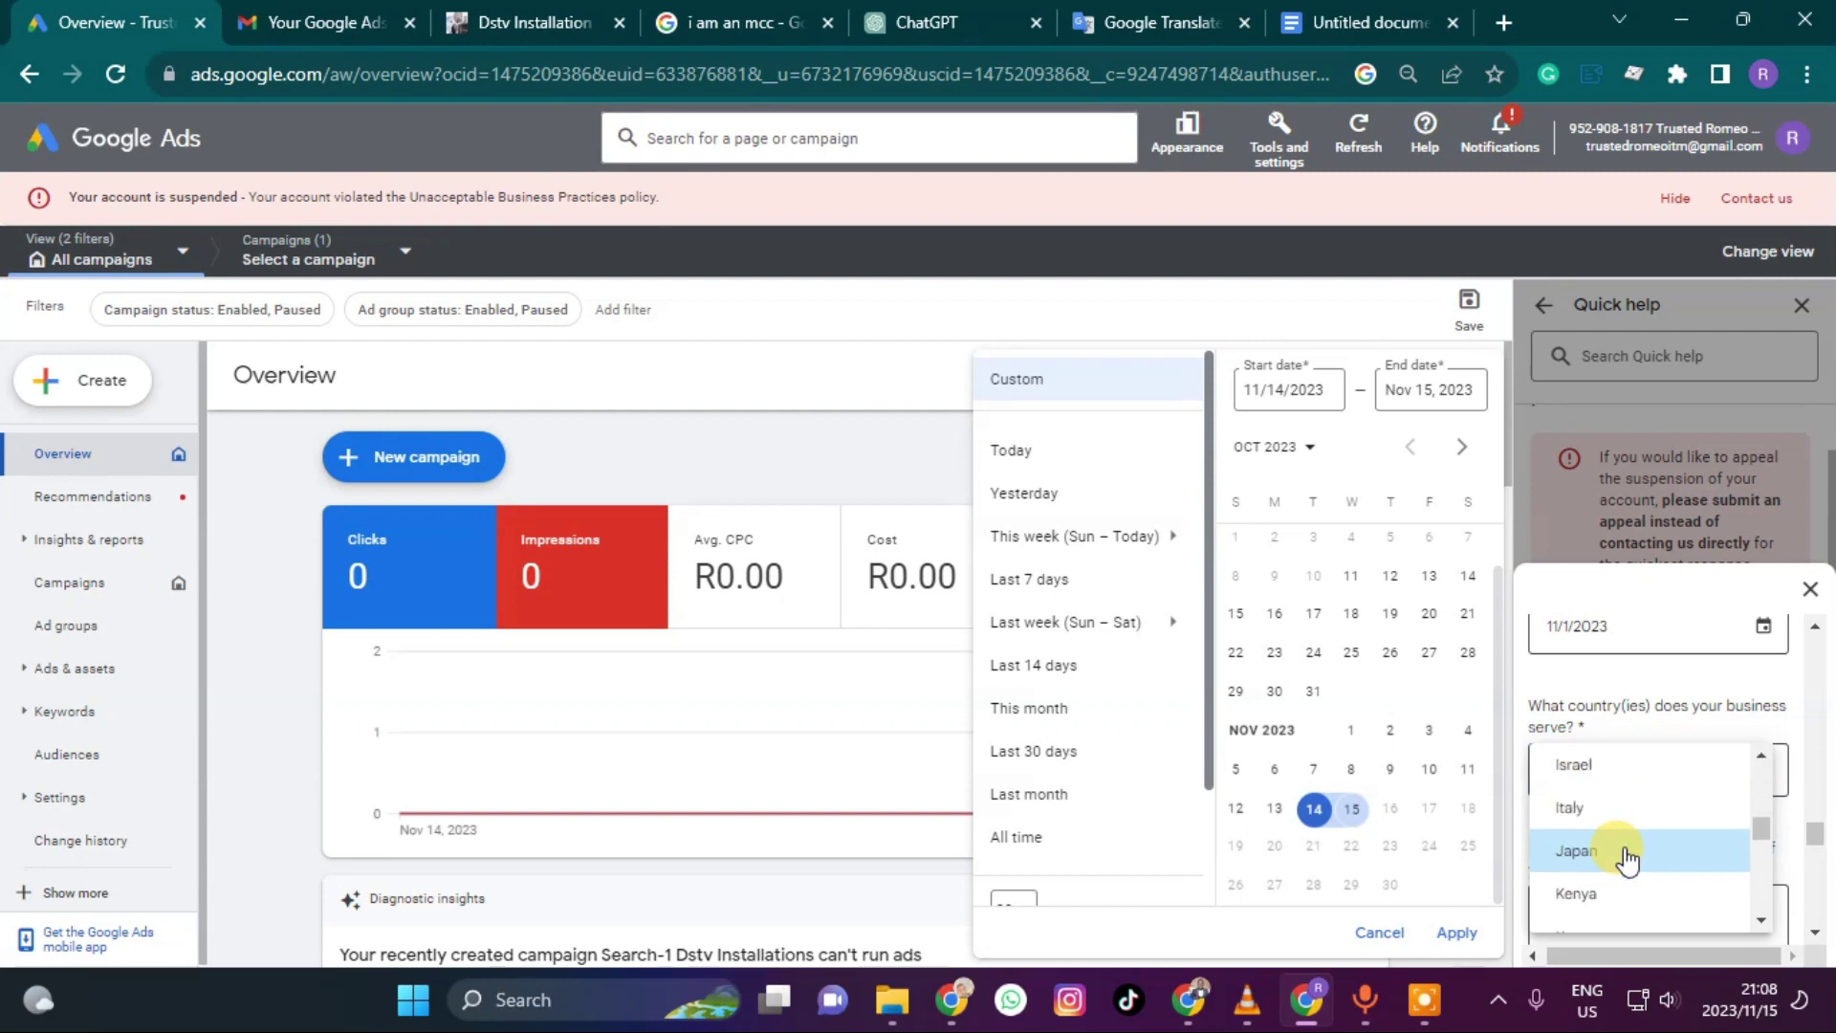
{"action": "scroll", "coordinate": [1631, 858], "scroll_direction": "down", "scroll_amount": 5}
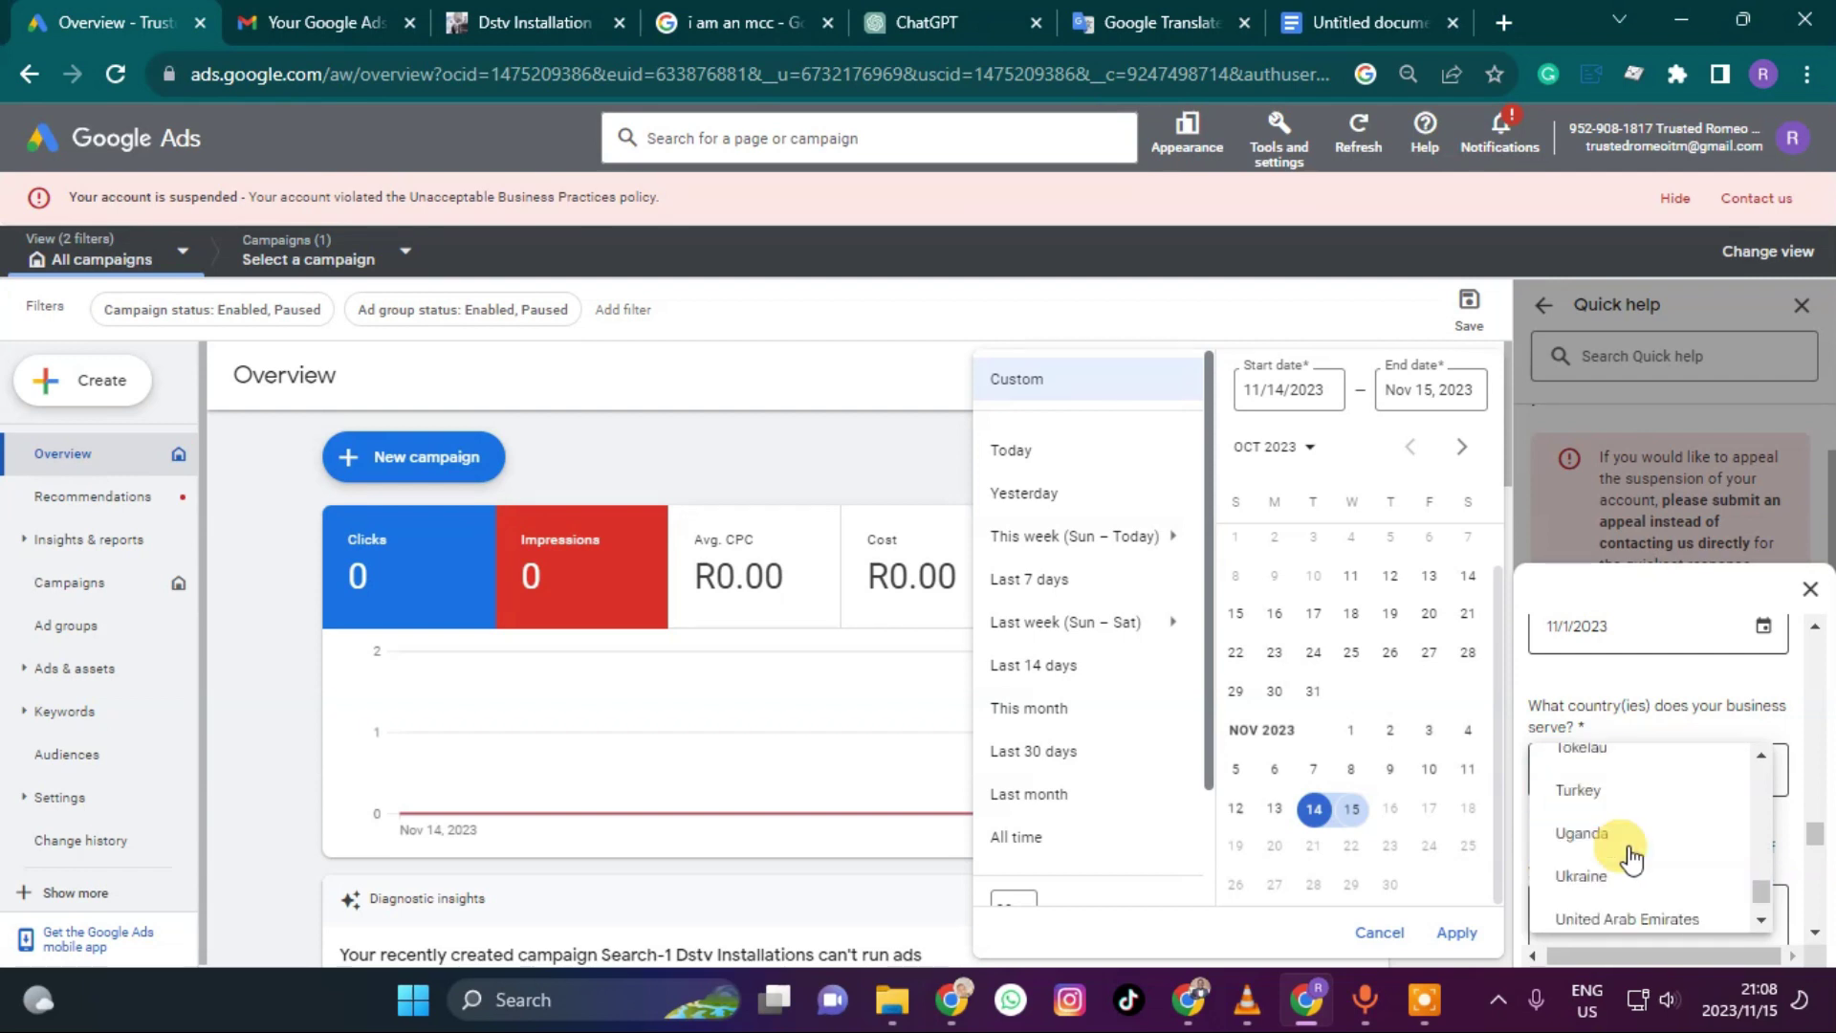
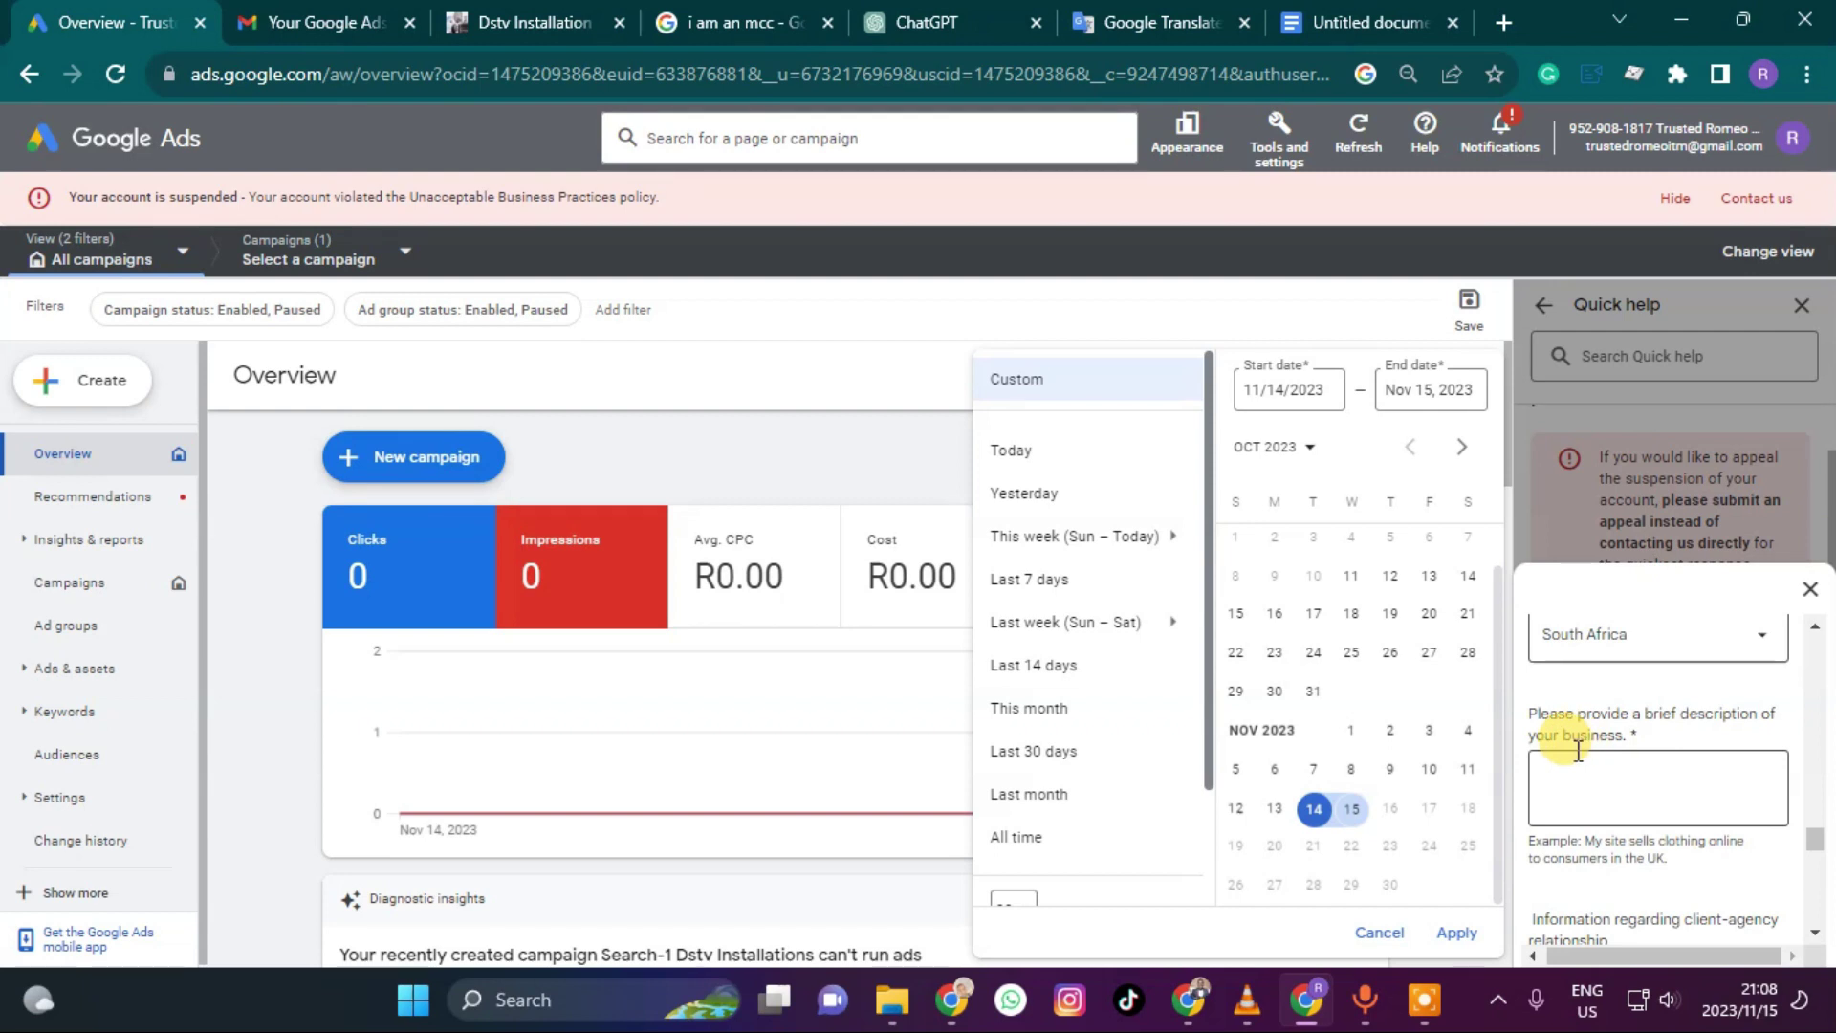
Start a new ChatGPT chat, close the "i am an mcc" search results, and return to the Google Ads appeal form
{"action": "left_click", "coordinate": [889, 23]}
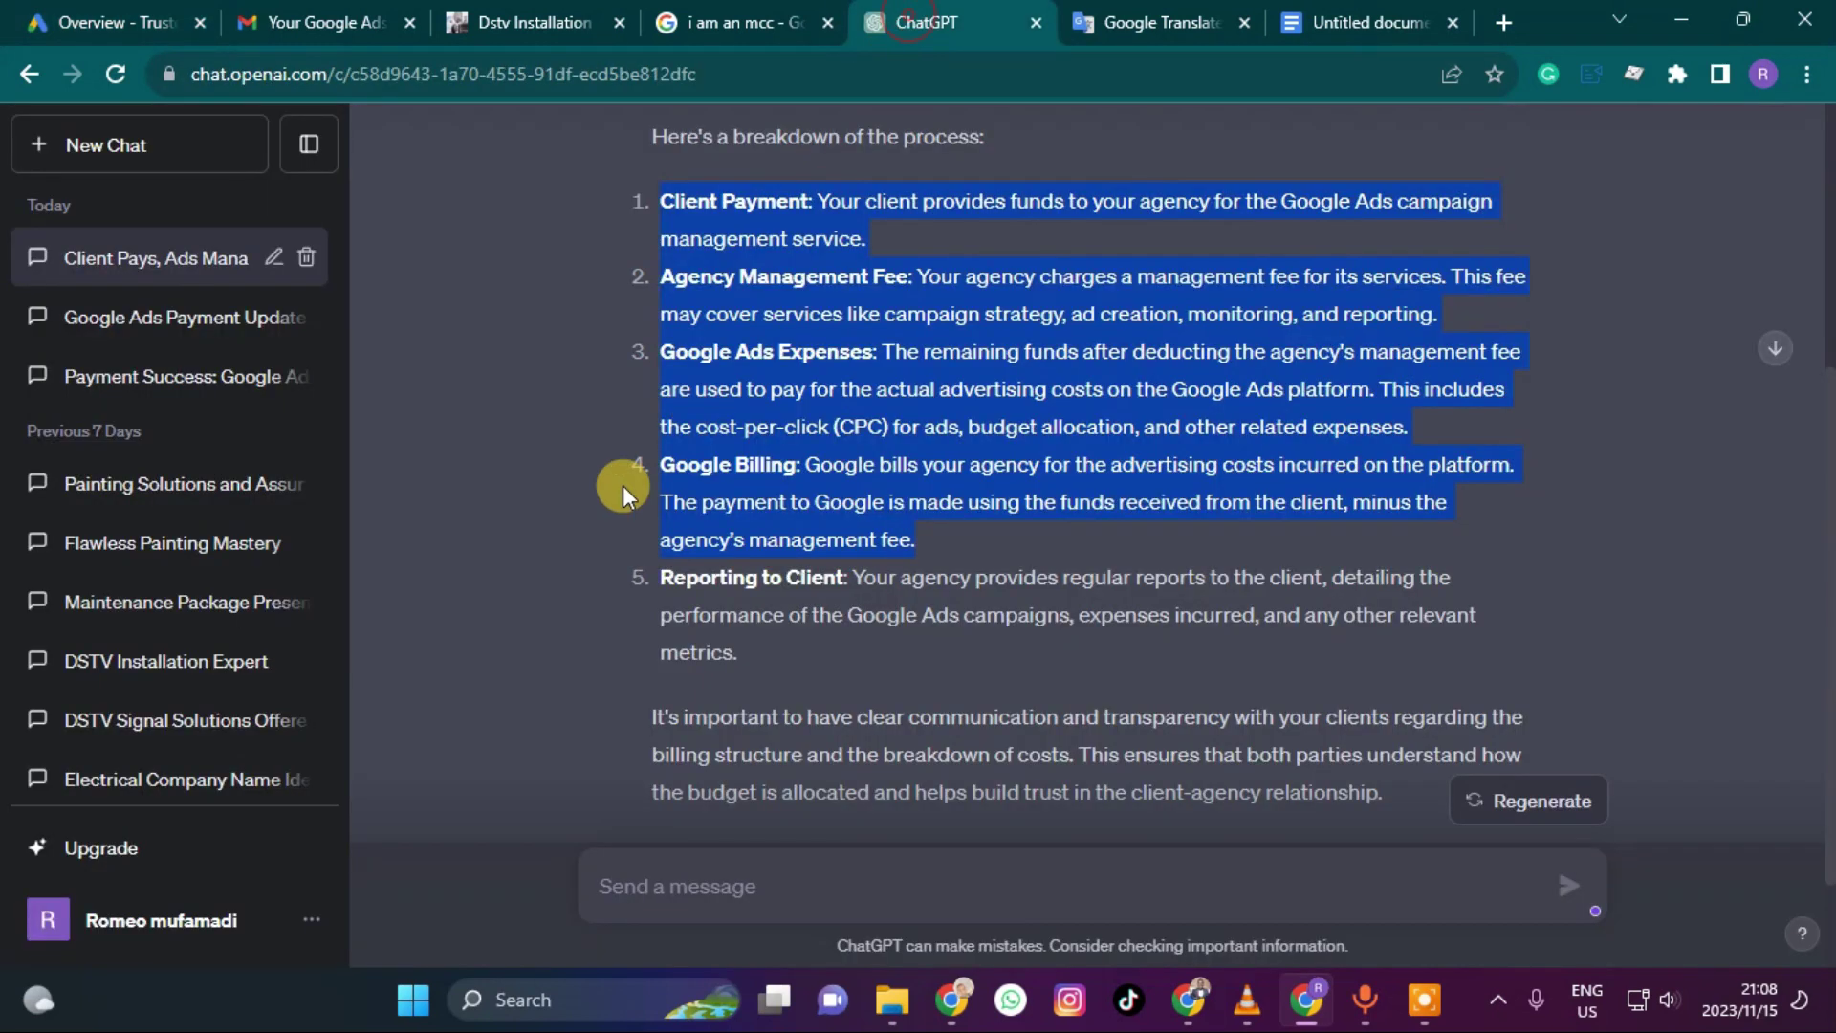
{"action": "left_click", "coordinate": [131, 146]}
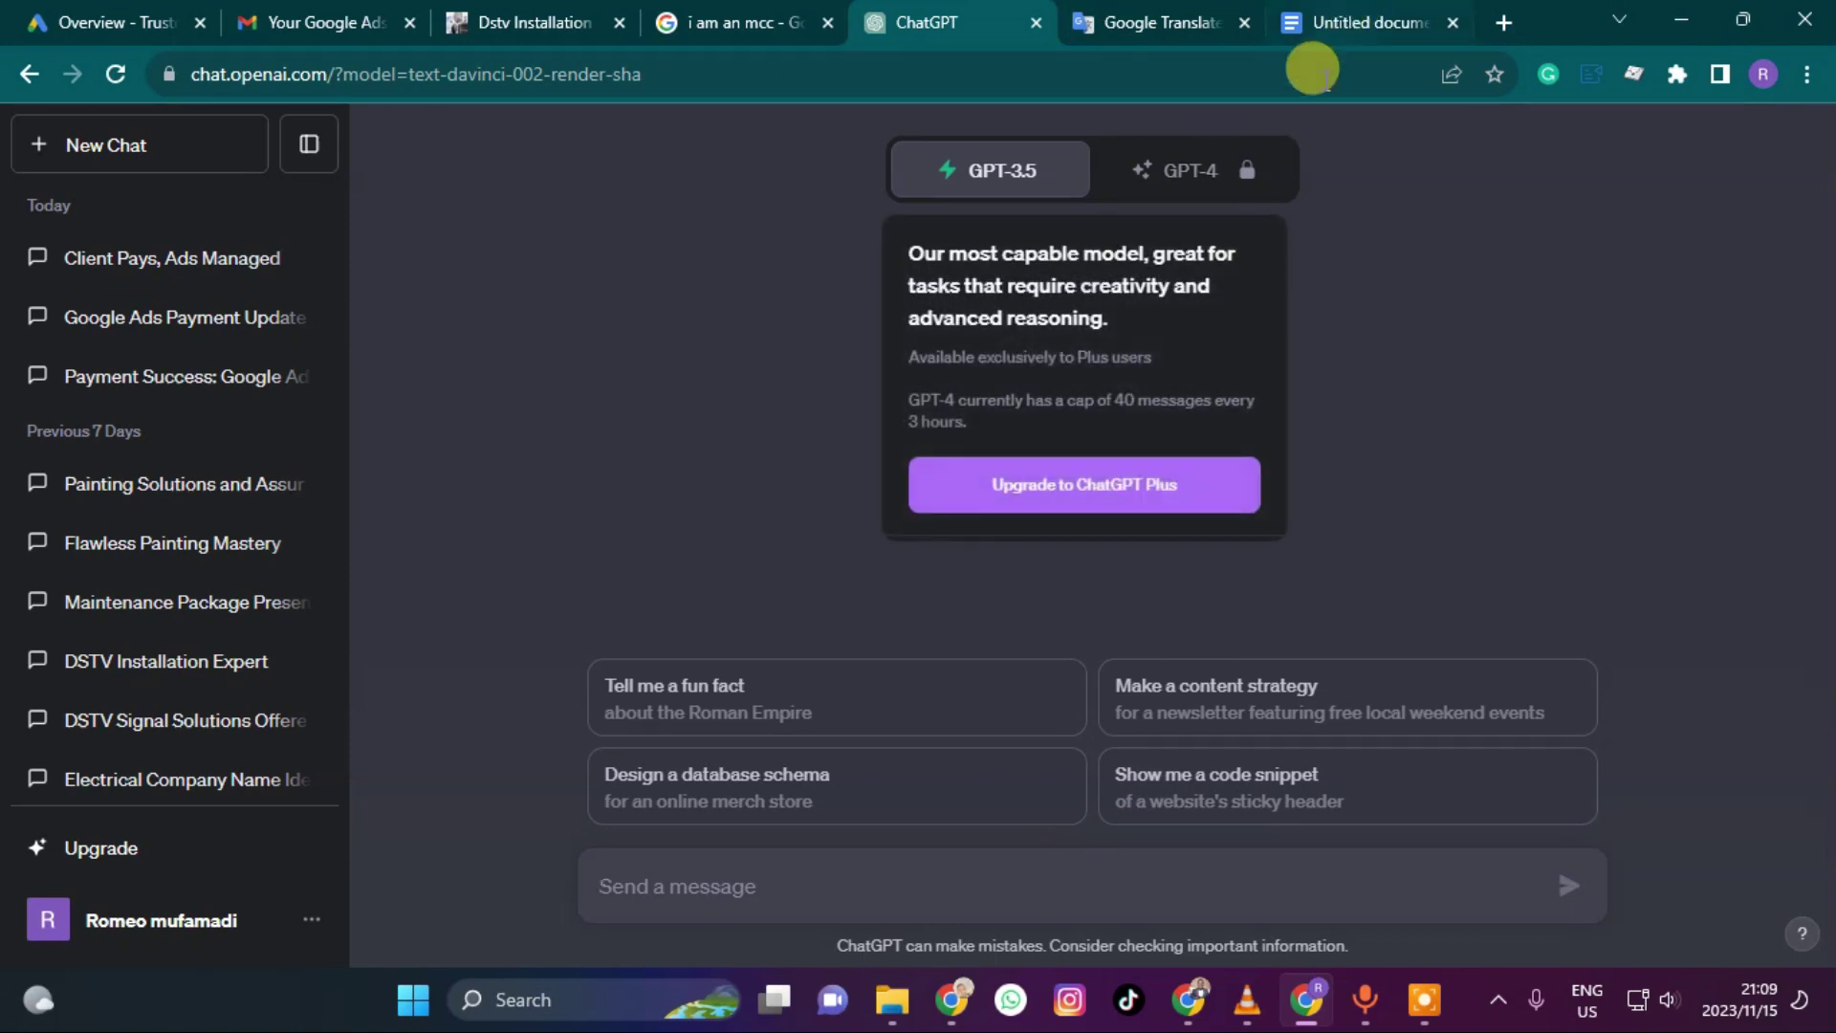
{"action": "left_click", "coordinate": [741, 27]}
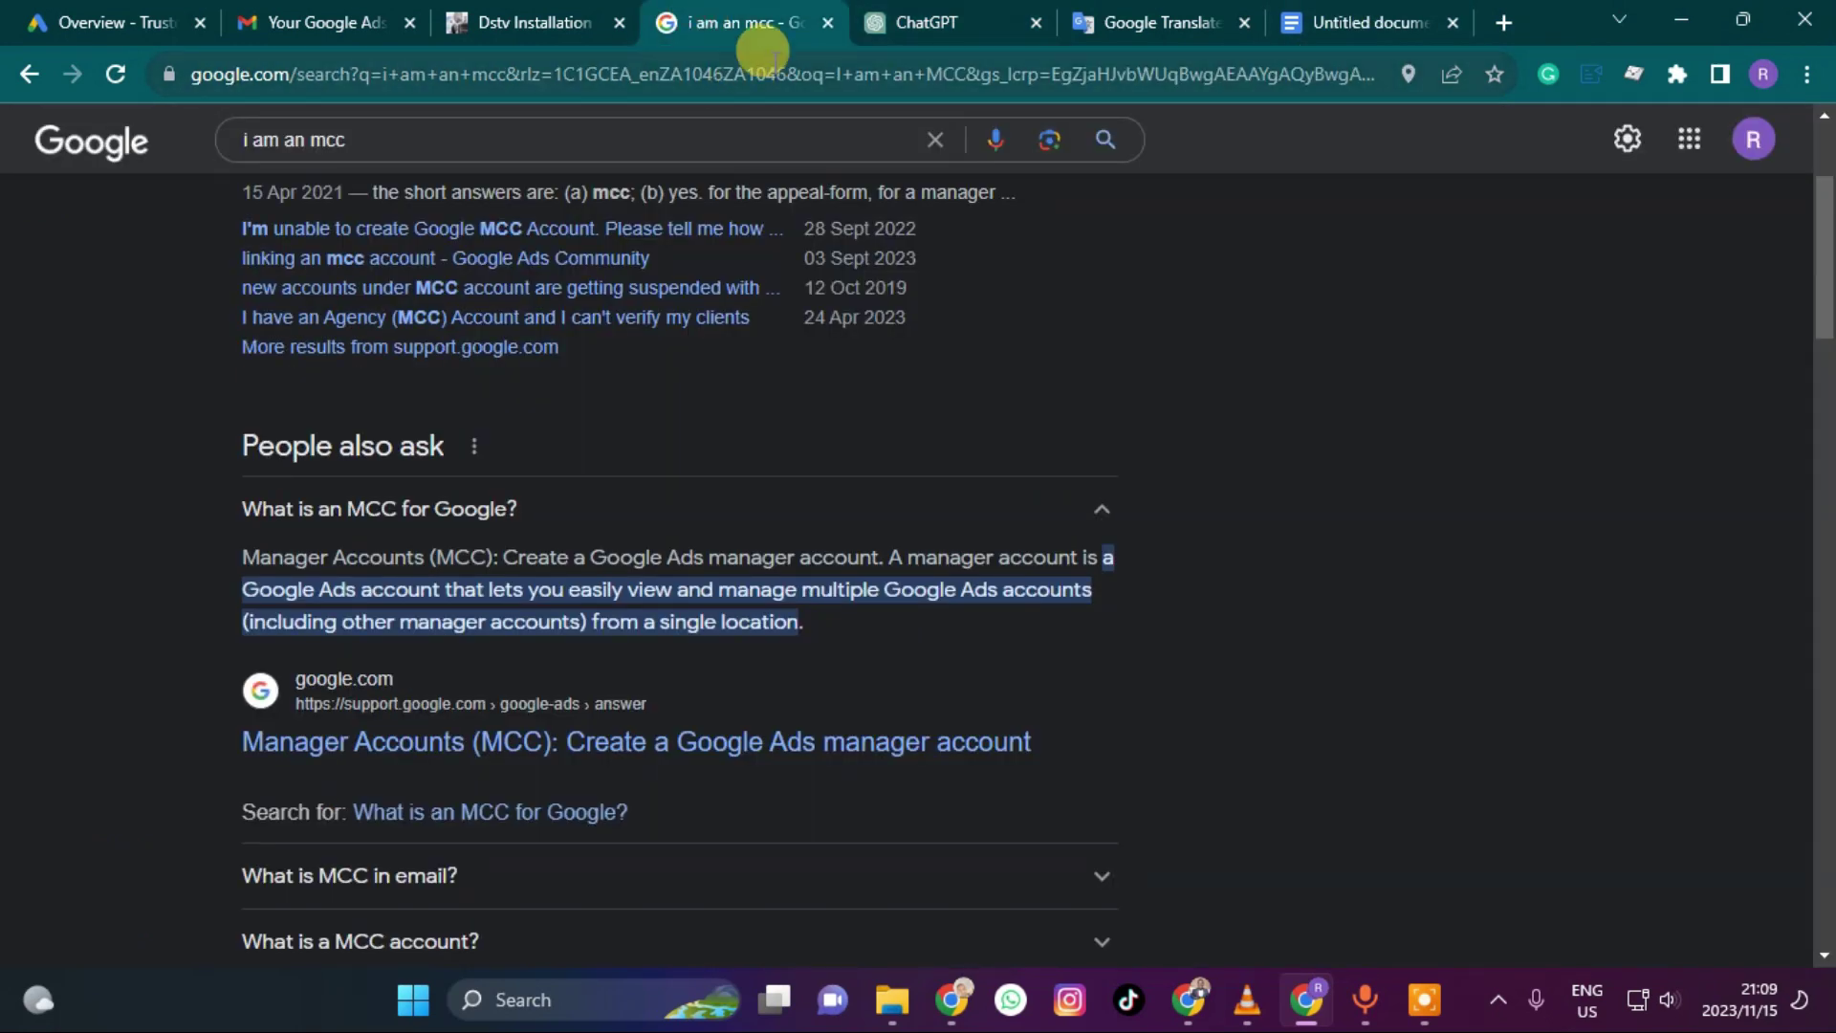
{"action": "left_click", "coordinate": [827, 23]}
{"action": "left_click", "coordinate": [152, 27]}
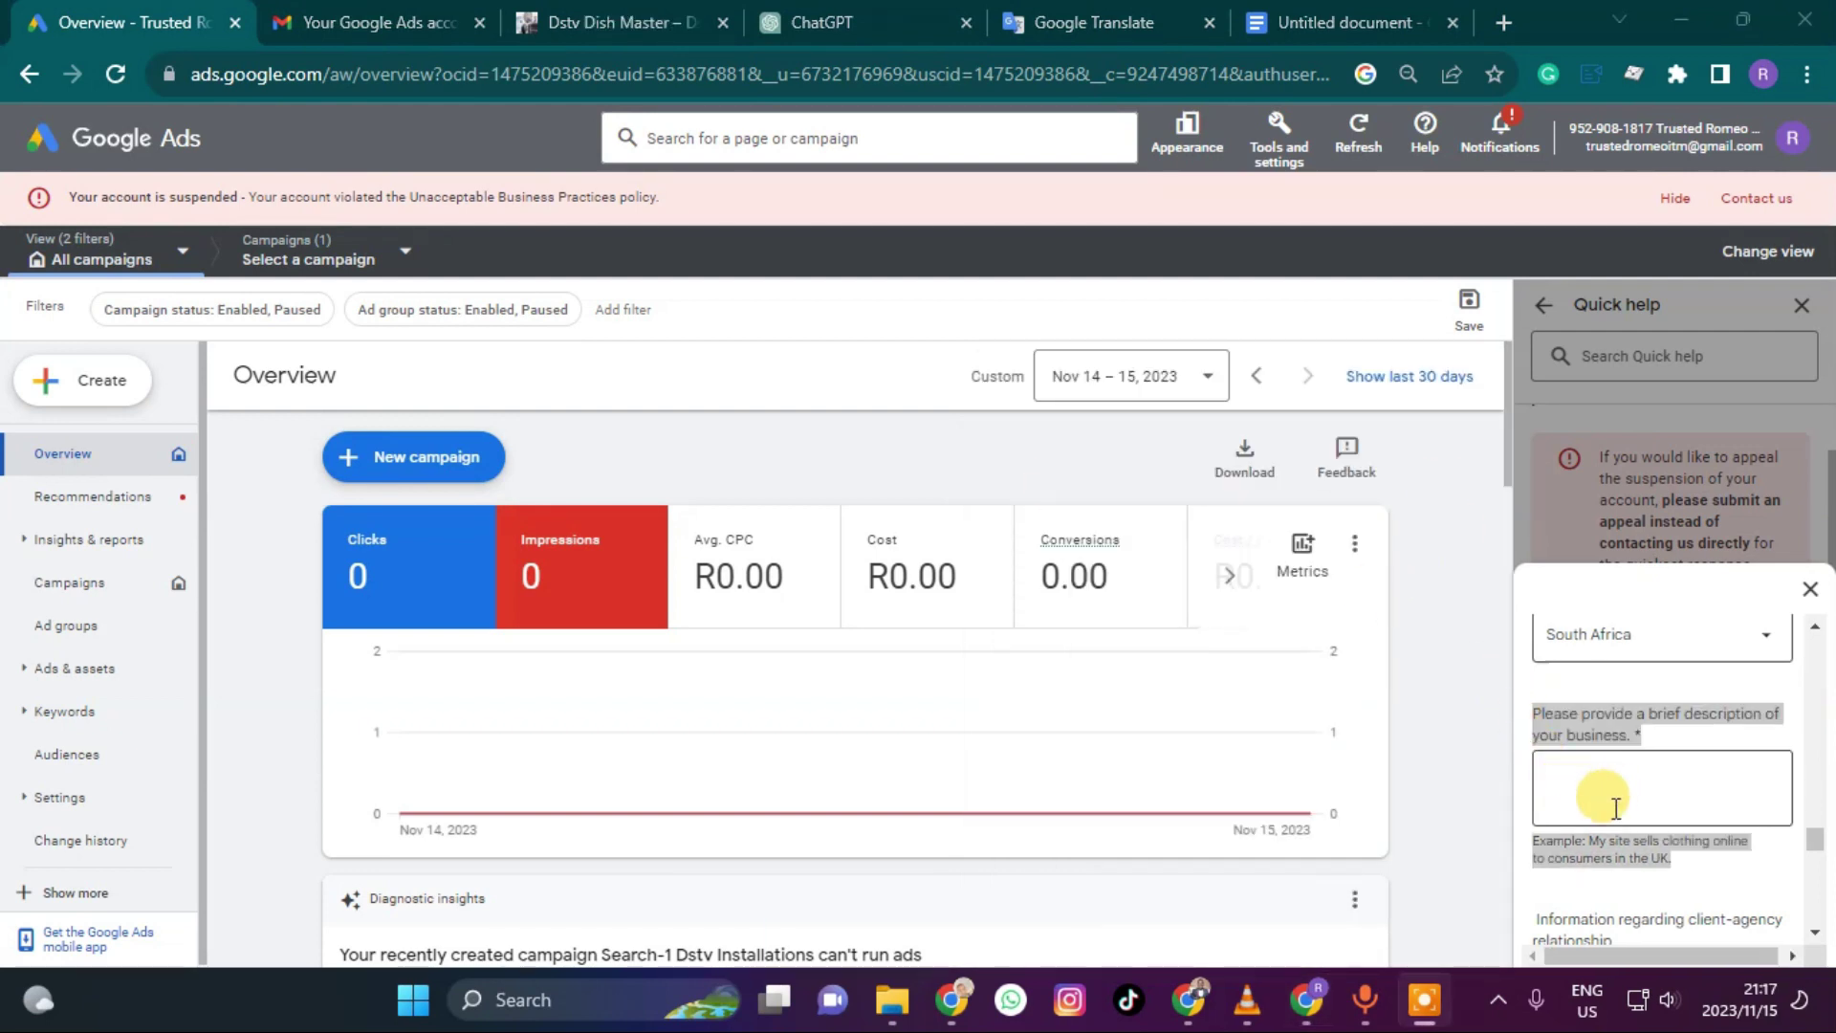
Paste the prepared text on DStv Dish Master's installation and maintenance services in Gauteng as the brief business description, and review it
{"action": "left_click", "coordinate": [1603, 790]}
{"action": "right_click", "coordinate": [1595, 778]}
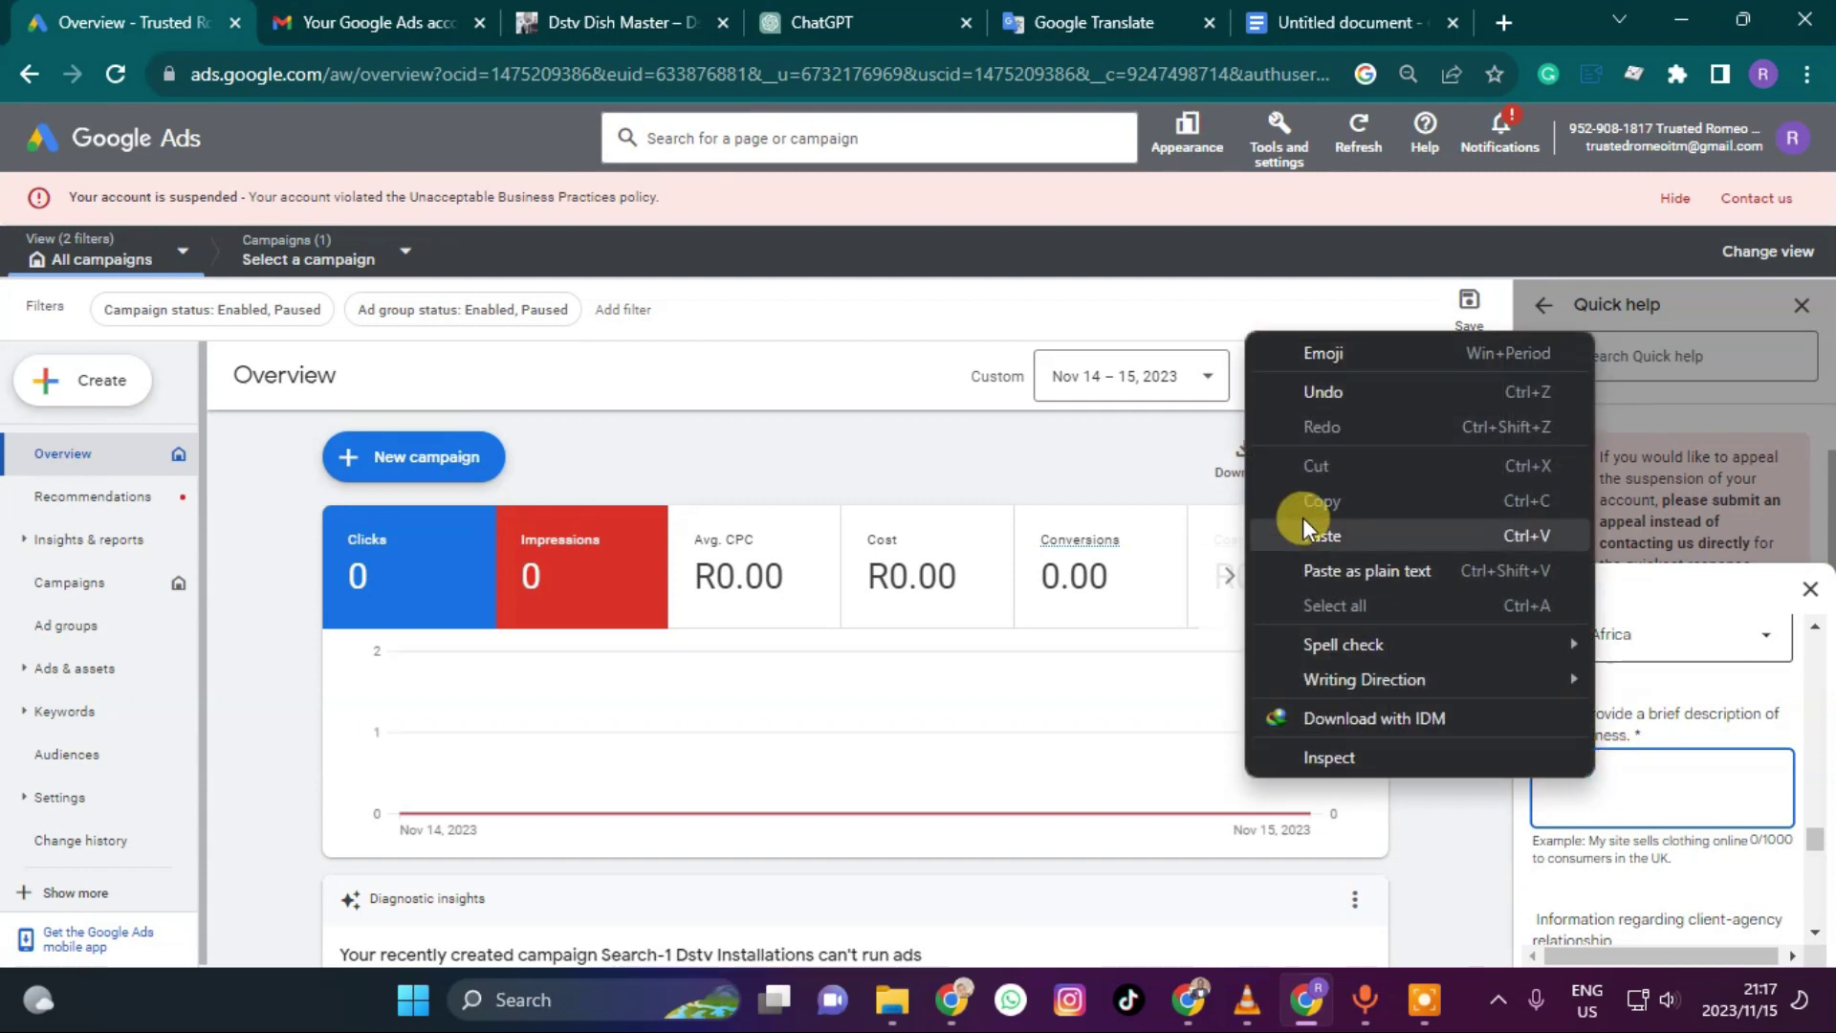
{"action": "left_click", "coordinate": [1323, 532]}
{"action": "scroll", "coordinate": [1640, 699], "scroll_direction": "down", "scroll_amount": 3}
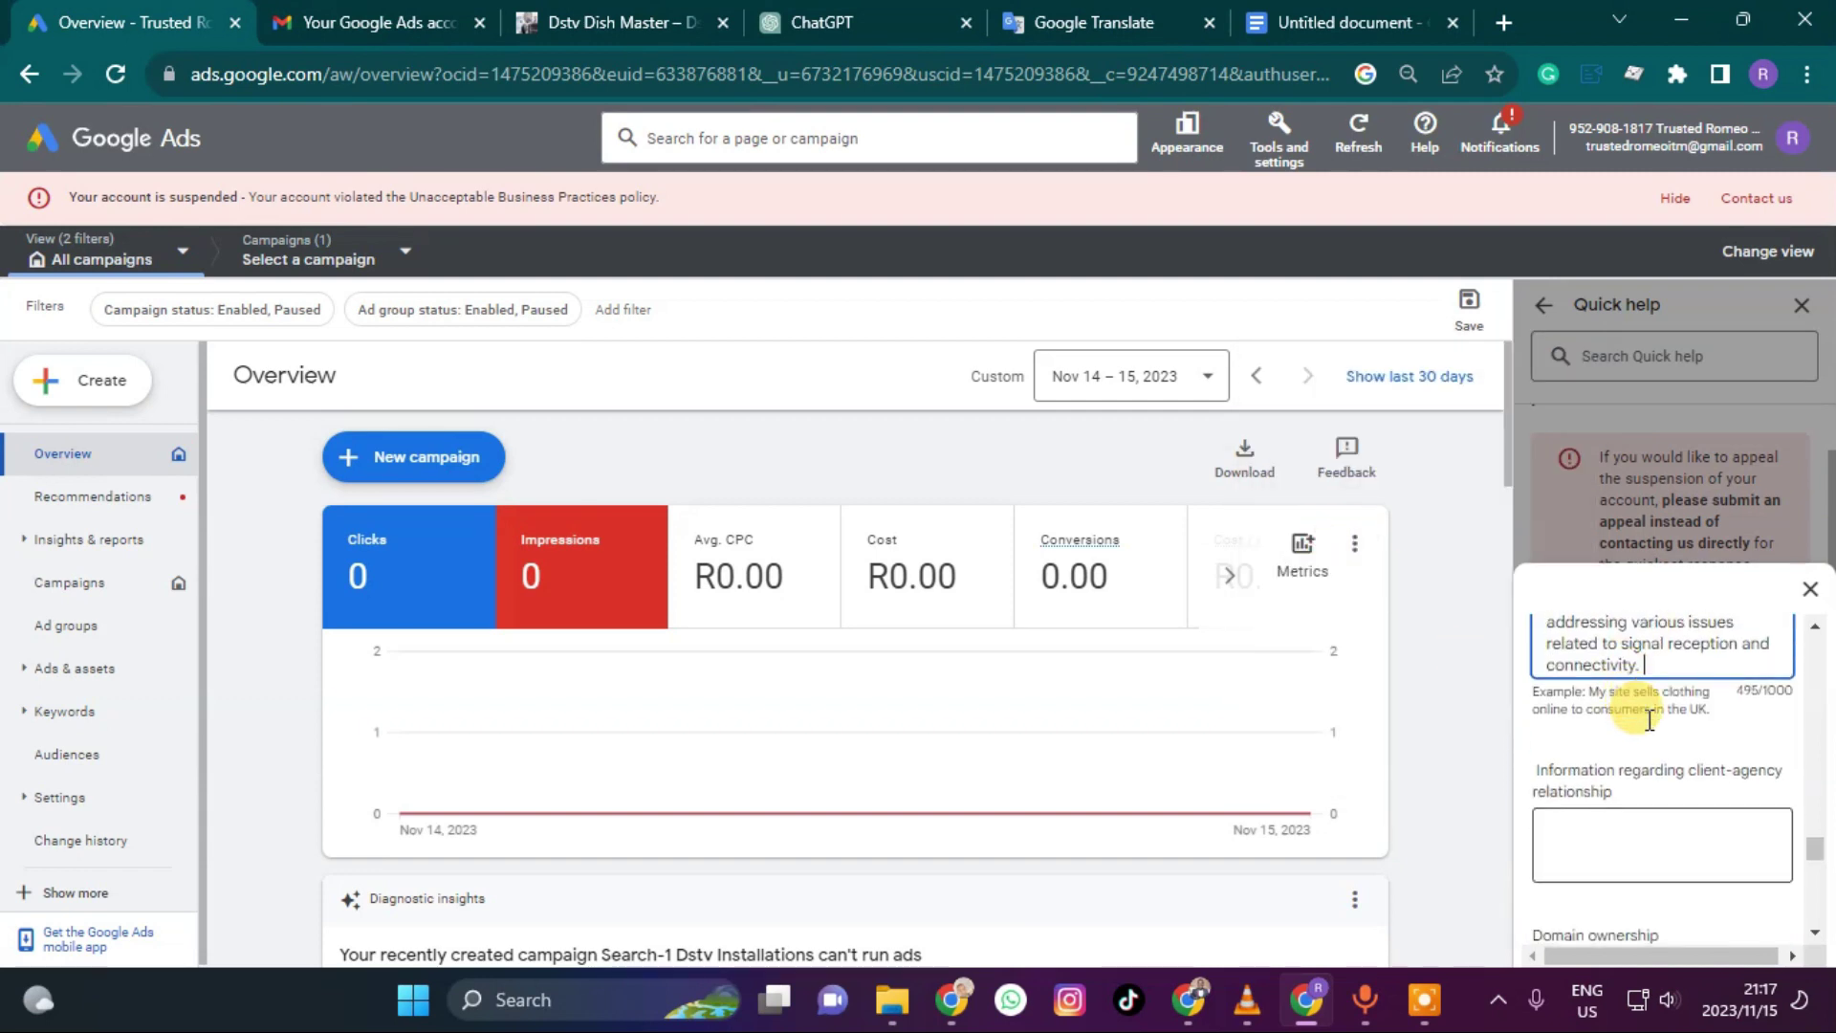
{"action": "scroll", "coordinate": [1645, 746], "scroll_direction": "up", "scroll_amount": 5}
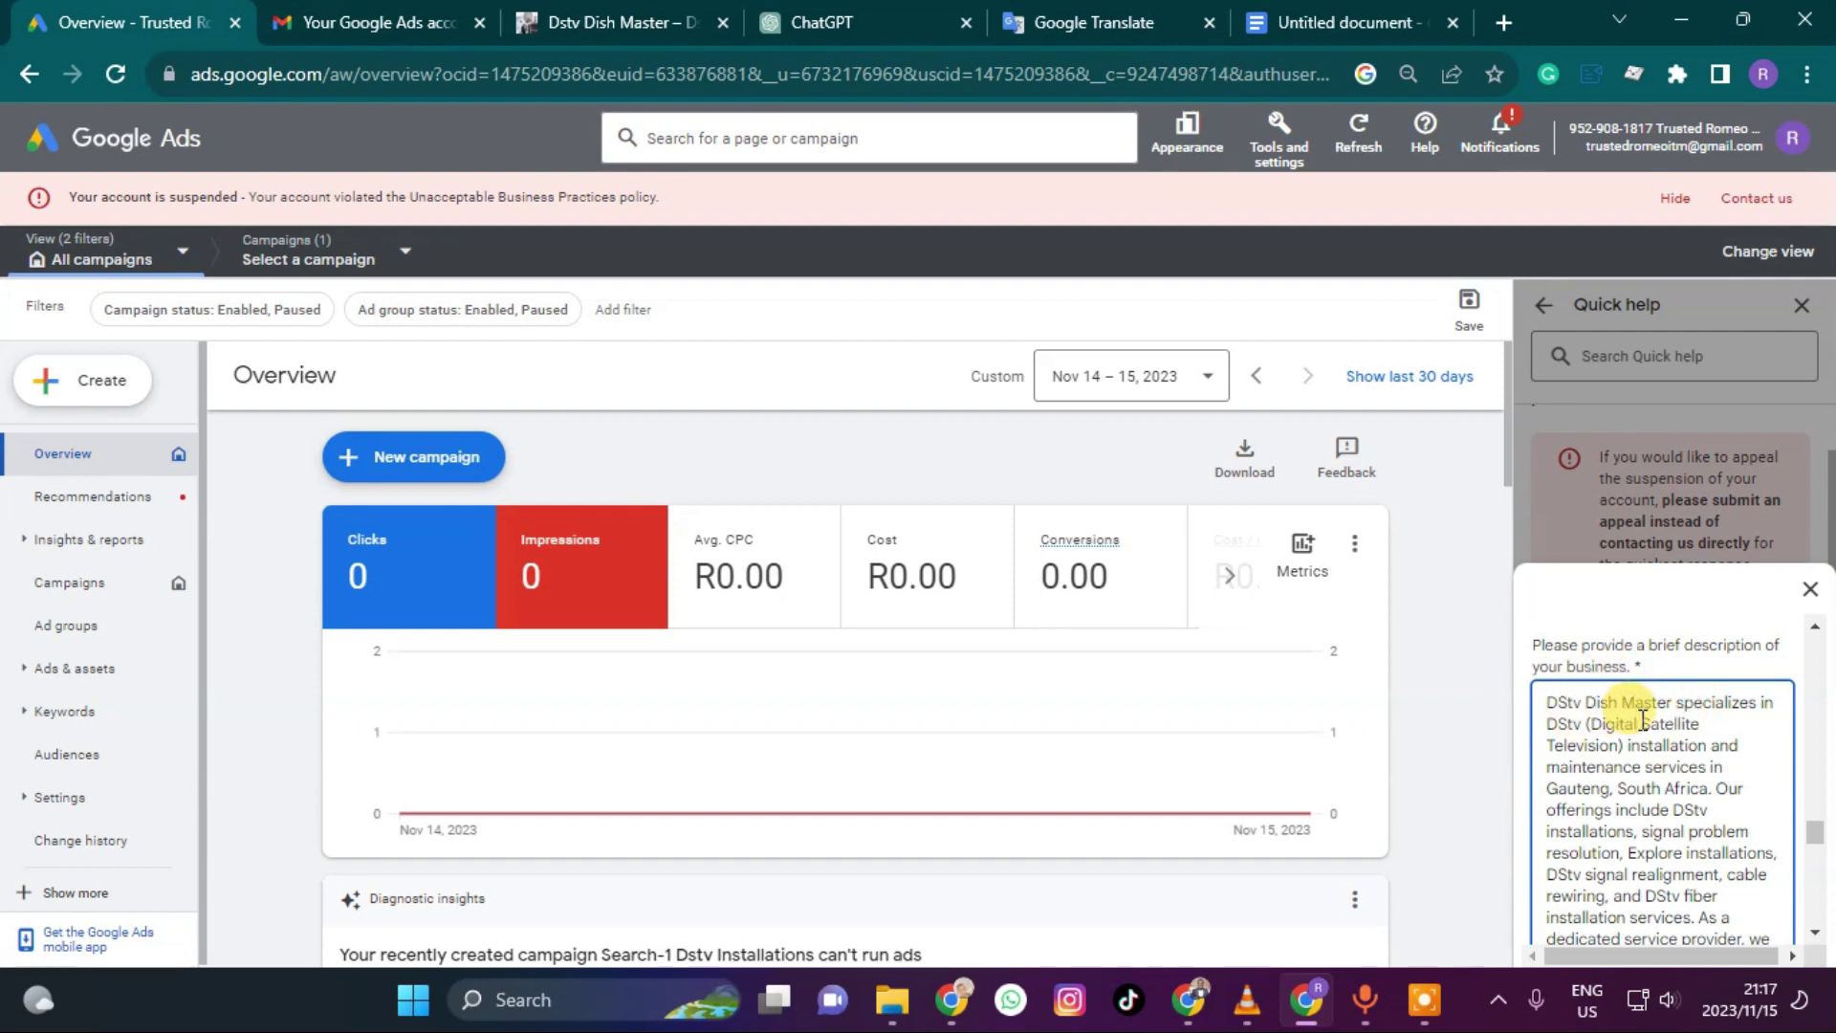
{"action": "scroll", "coordinate": [1698, 760], "scroll_direction": "down", "scroll_amount": 2}
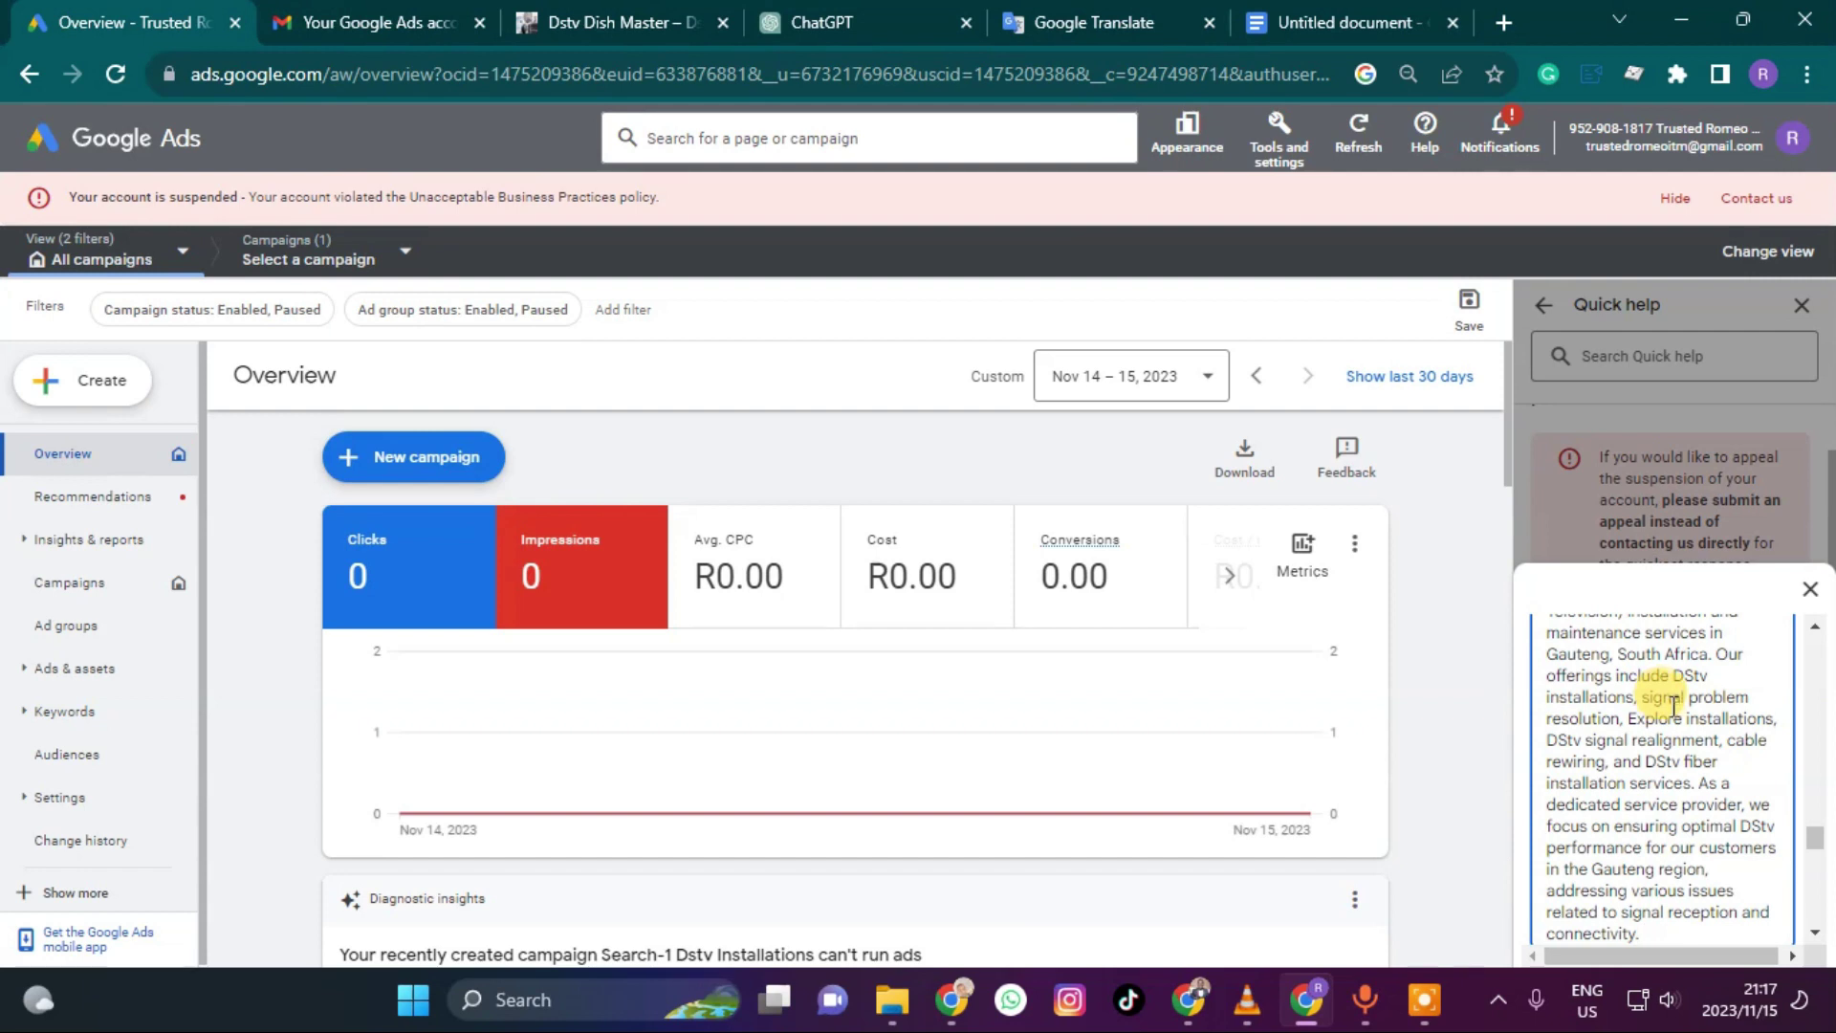
{"action": "scroll", "coordinate": [1673, 698], "scroll_direction": "down", "scroll_amount": 5}
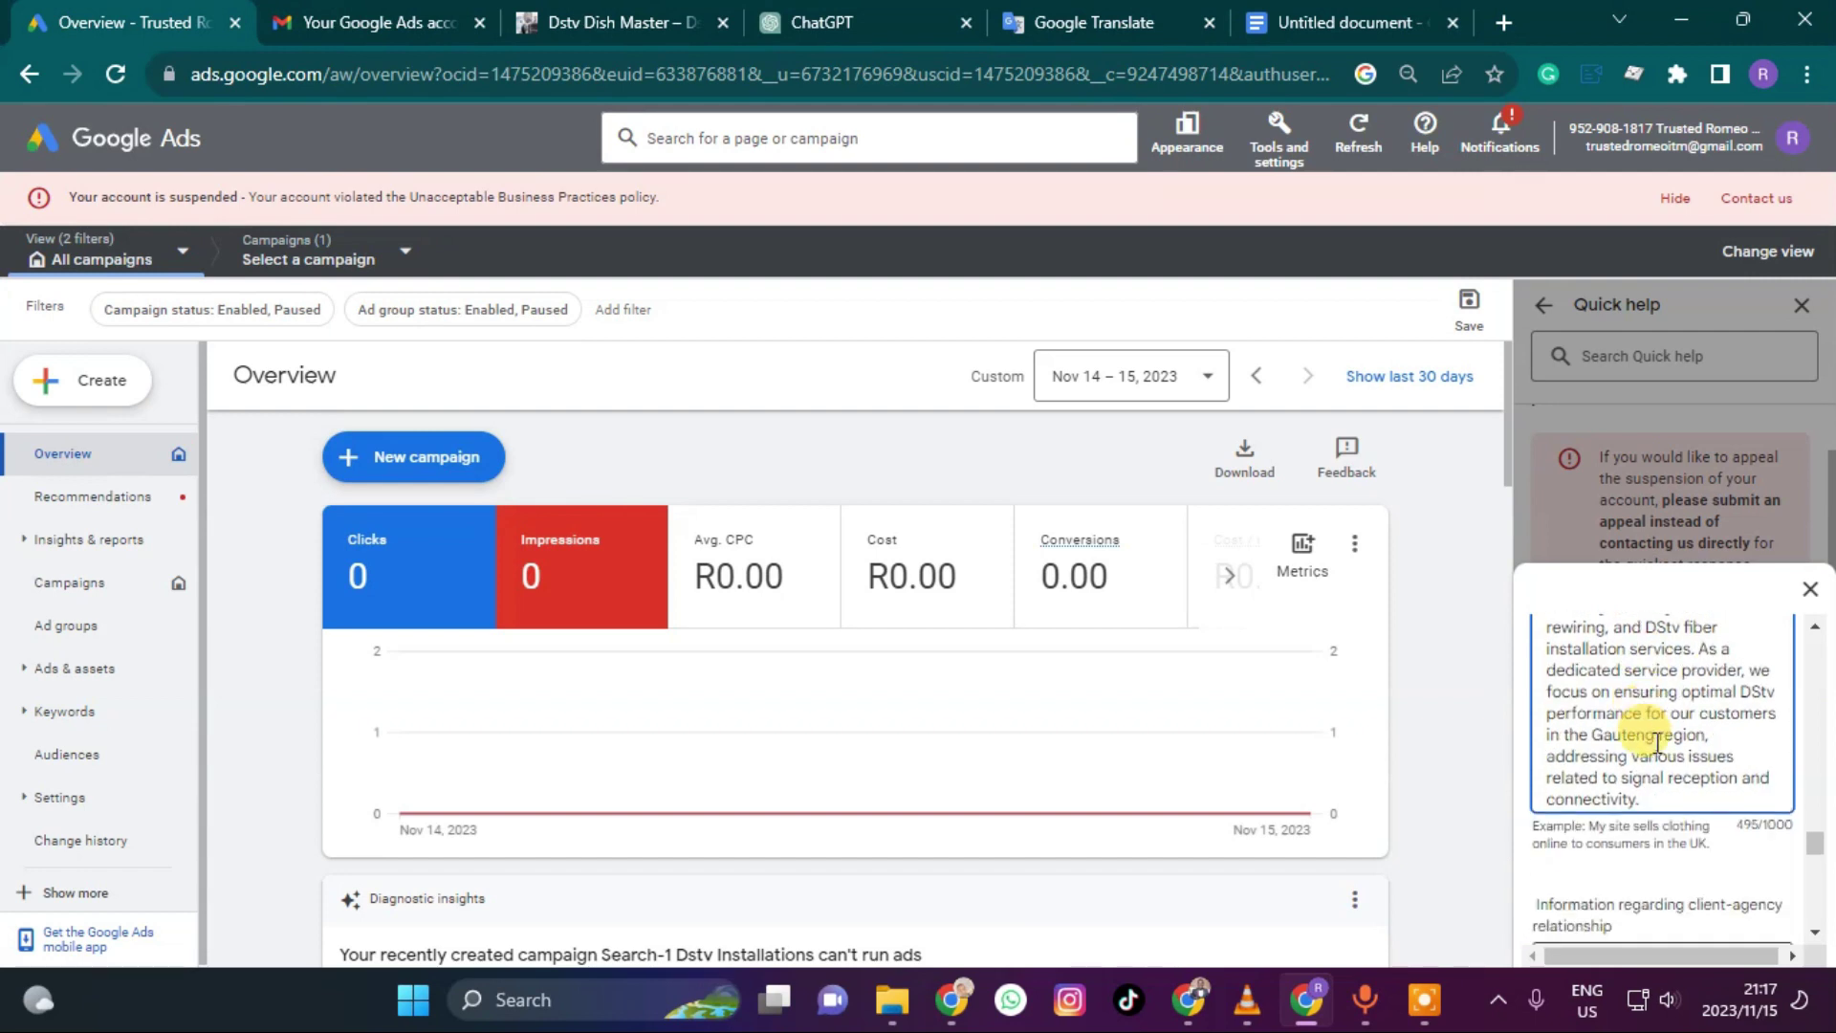
{"action": "scroll", "coordinate": [1606, 793], "scroll_direction": "down", "scroll_amount": 2}
{"action": "scroll", "coordinate": [1614, 774], "scroll_direction": "up", "scroll_amount": 2}
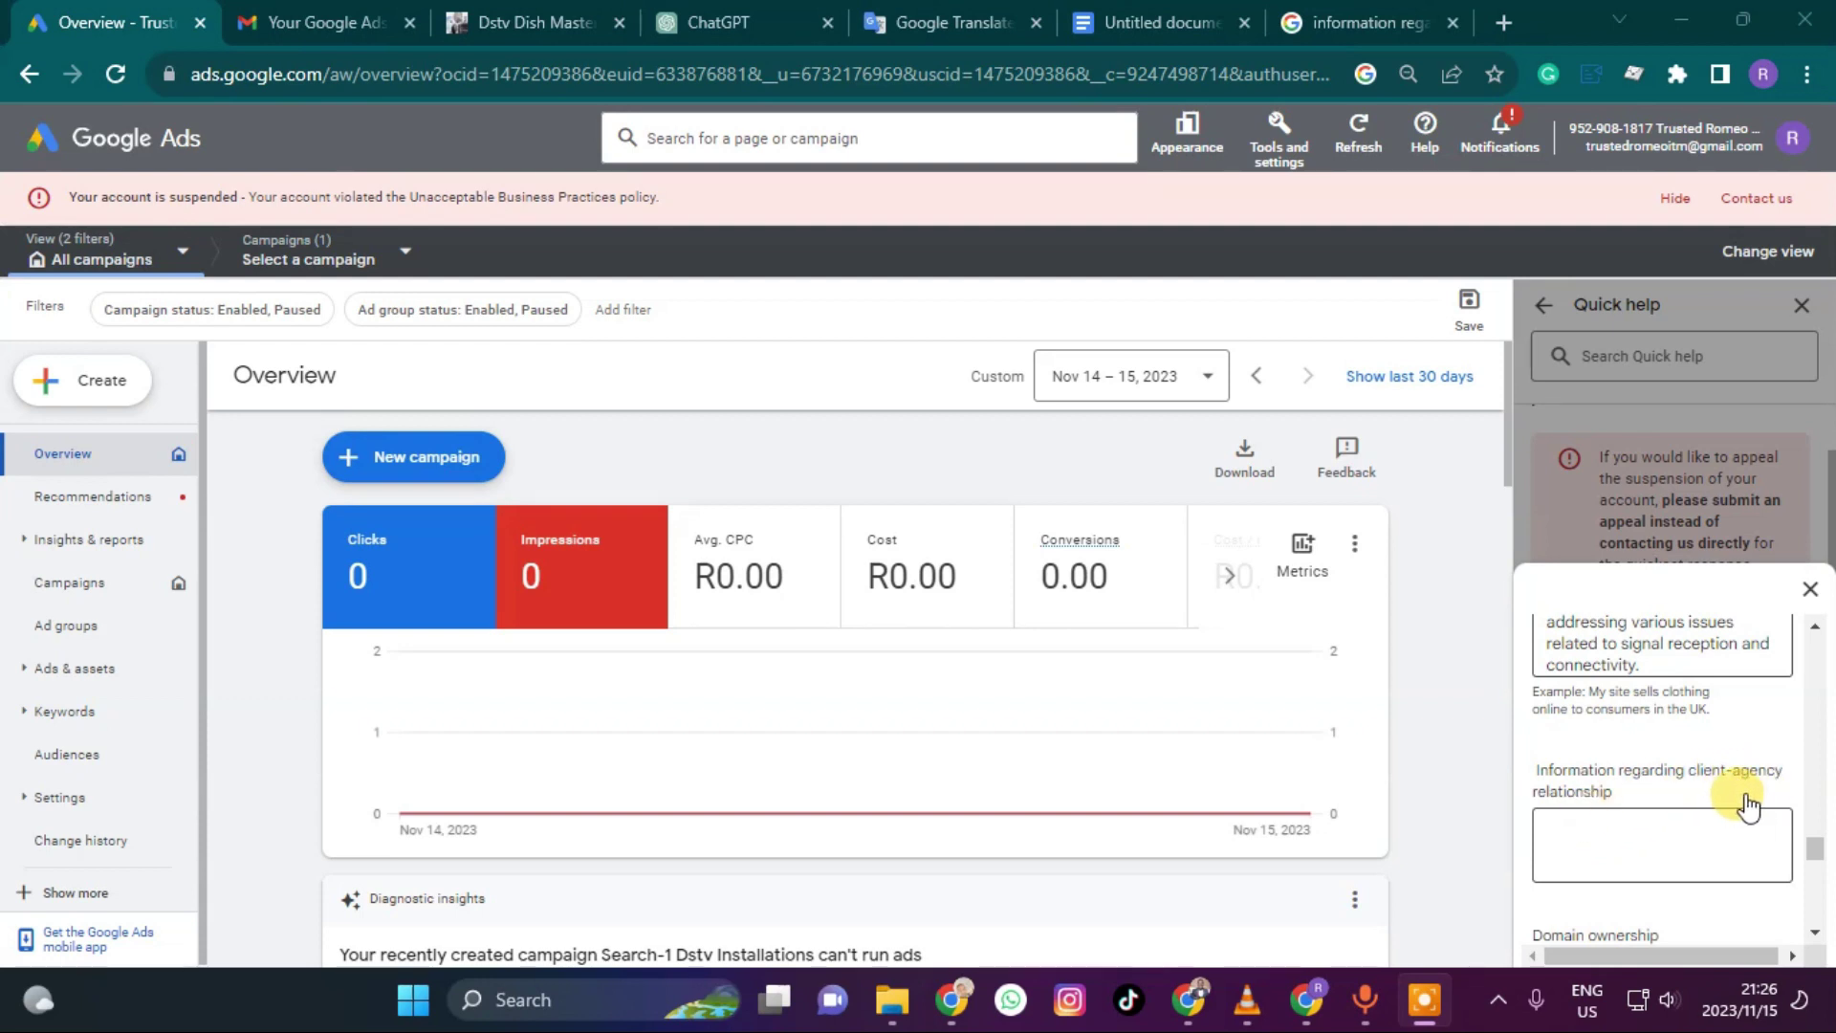
Paste the prepared statement about the agency maintaining Dstv Master's Google Ads account as the client-agency relationship information, and review it
{"action": "left_click", "coordinate": [1594, 844]}
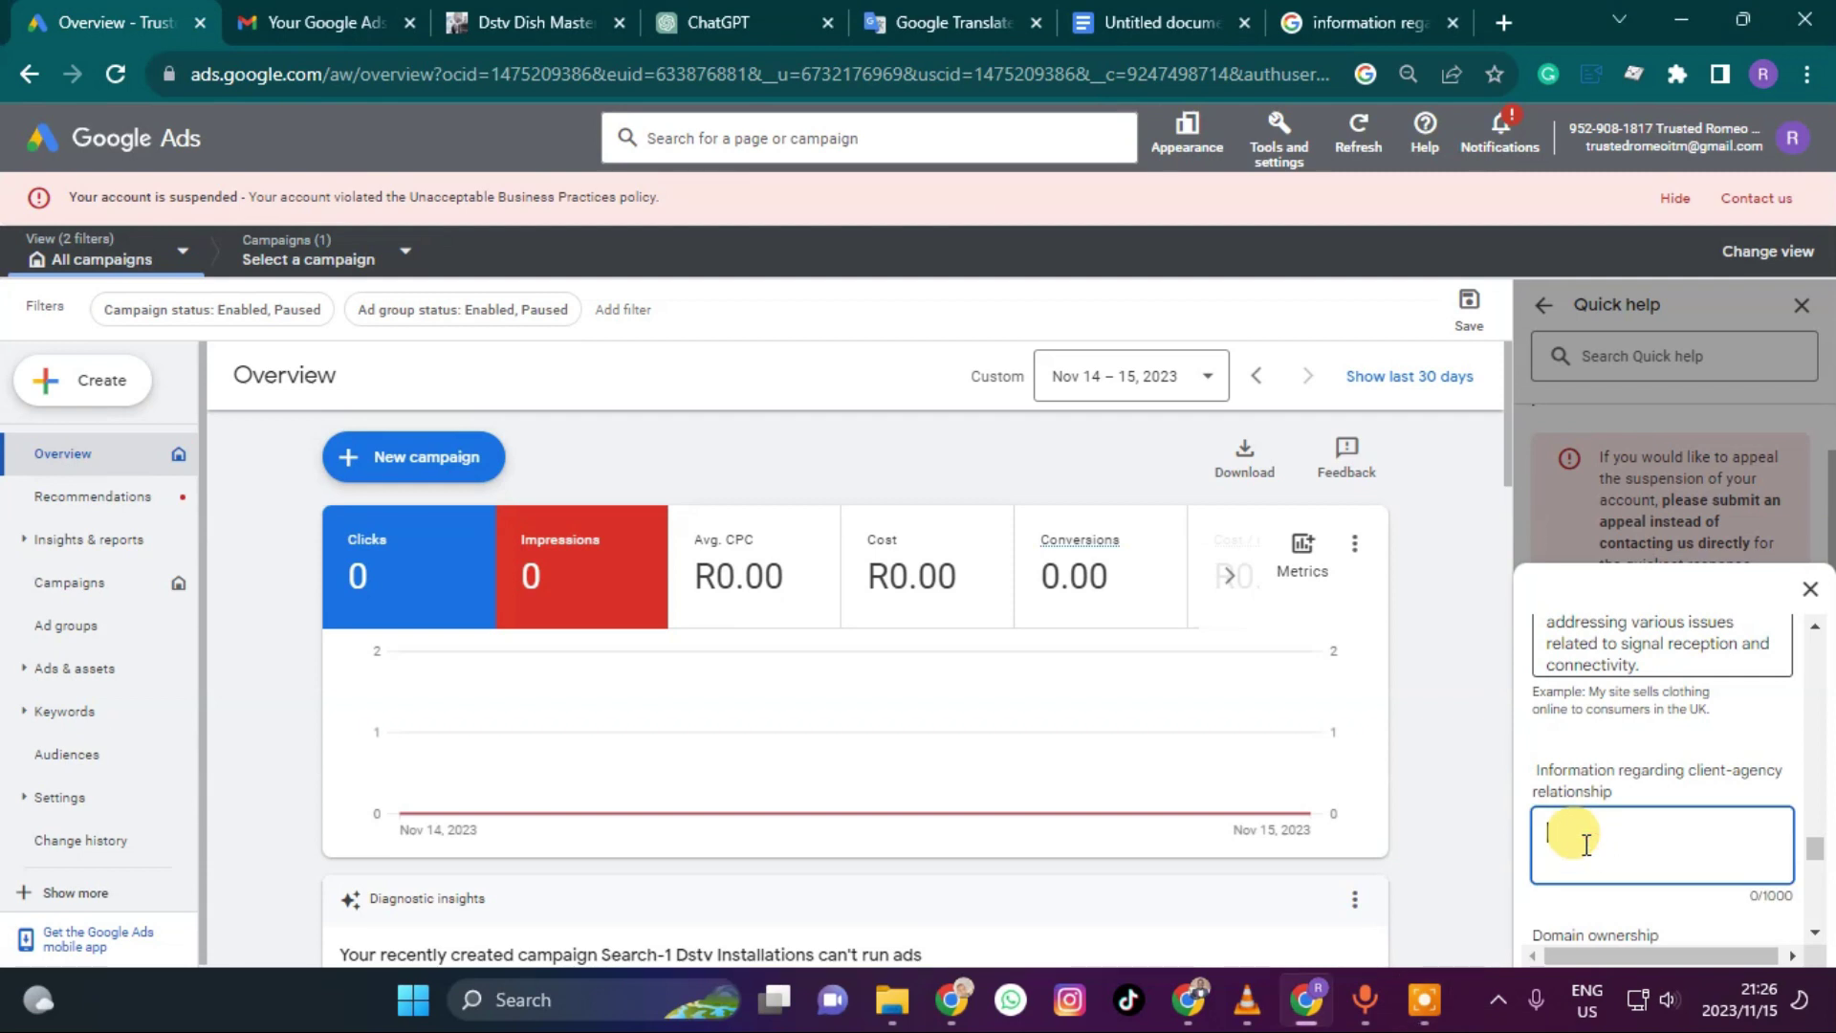
{"action": "right_click", "coordinate": [1584, 840]}
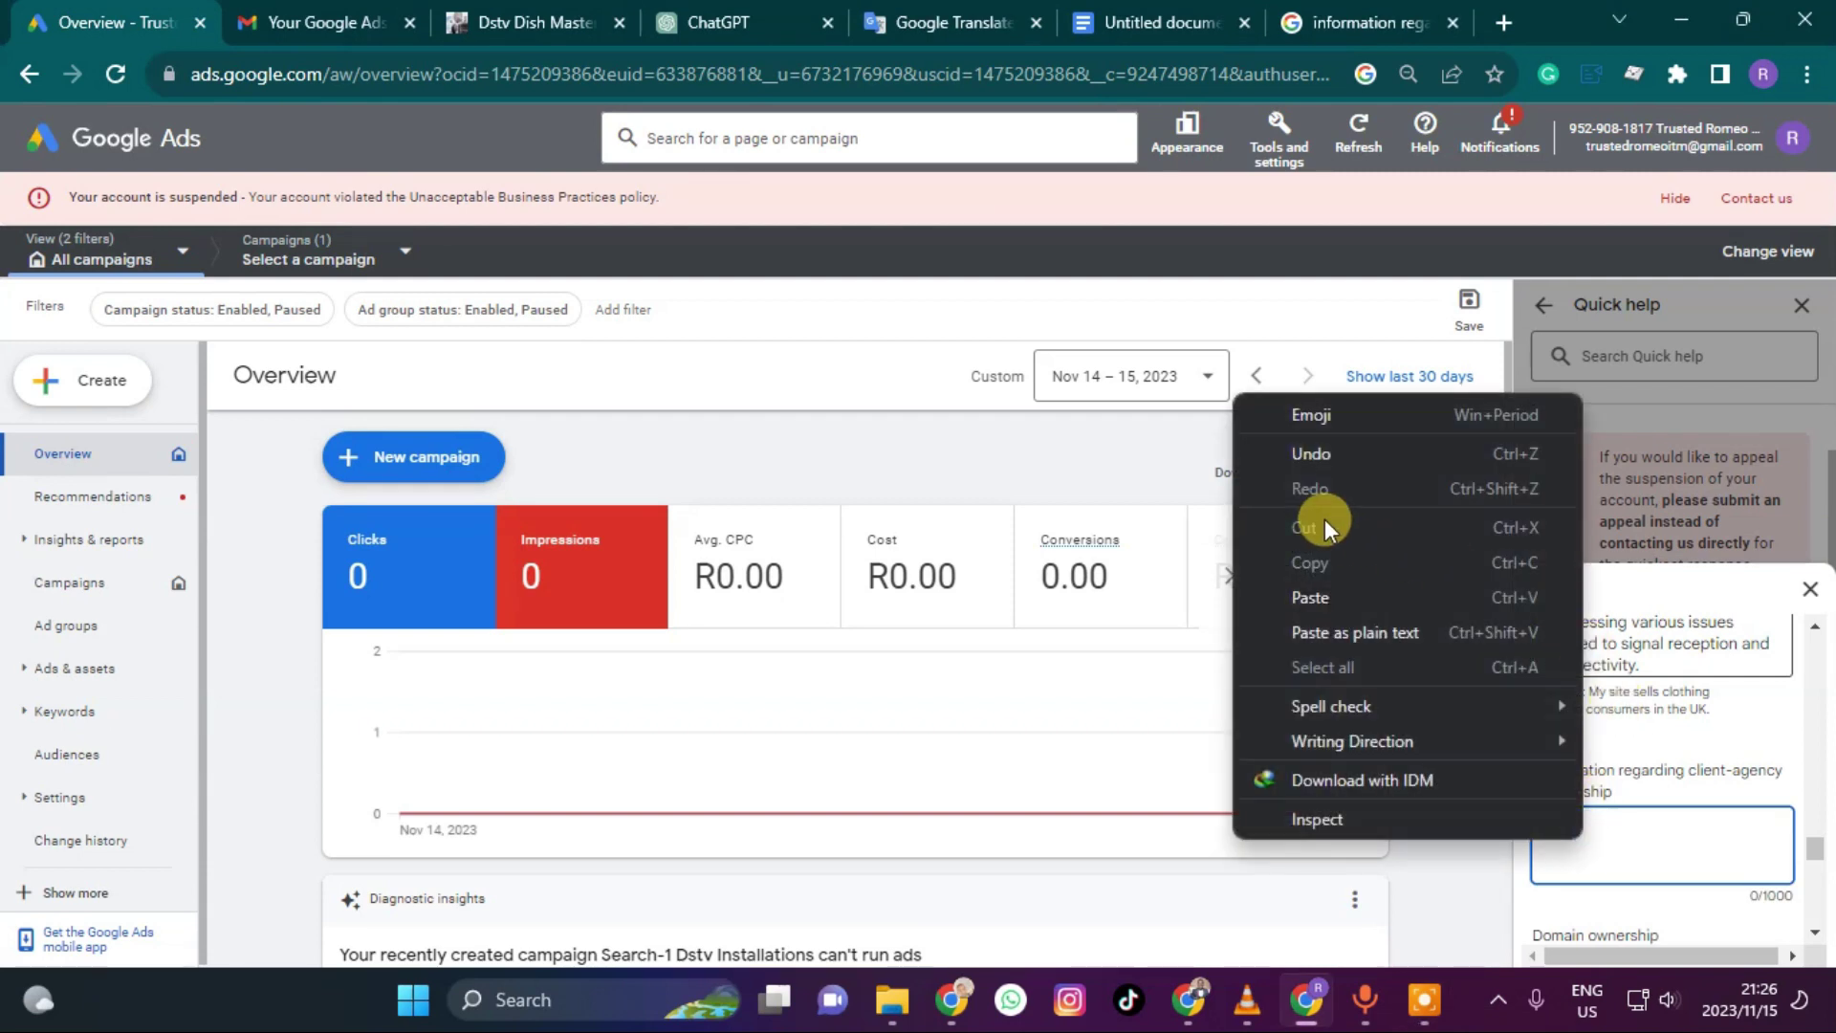
{"action": "left_click", "coordinate": [1329, 622]}
{"action": "scroll", "coordinate": [1620, 828], "scroll_direction": "up", "scroll_amount": 2}
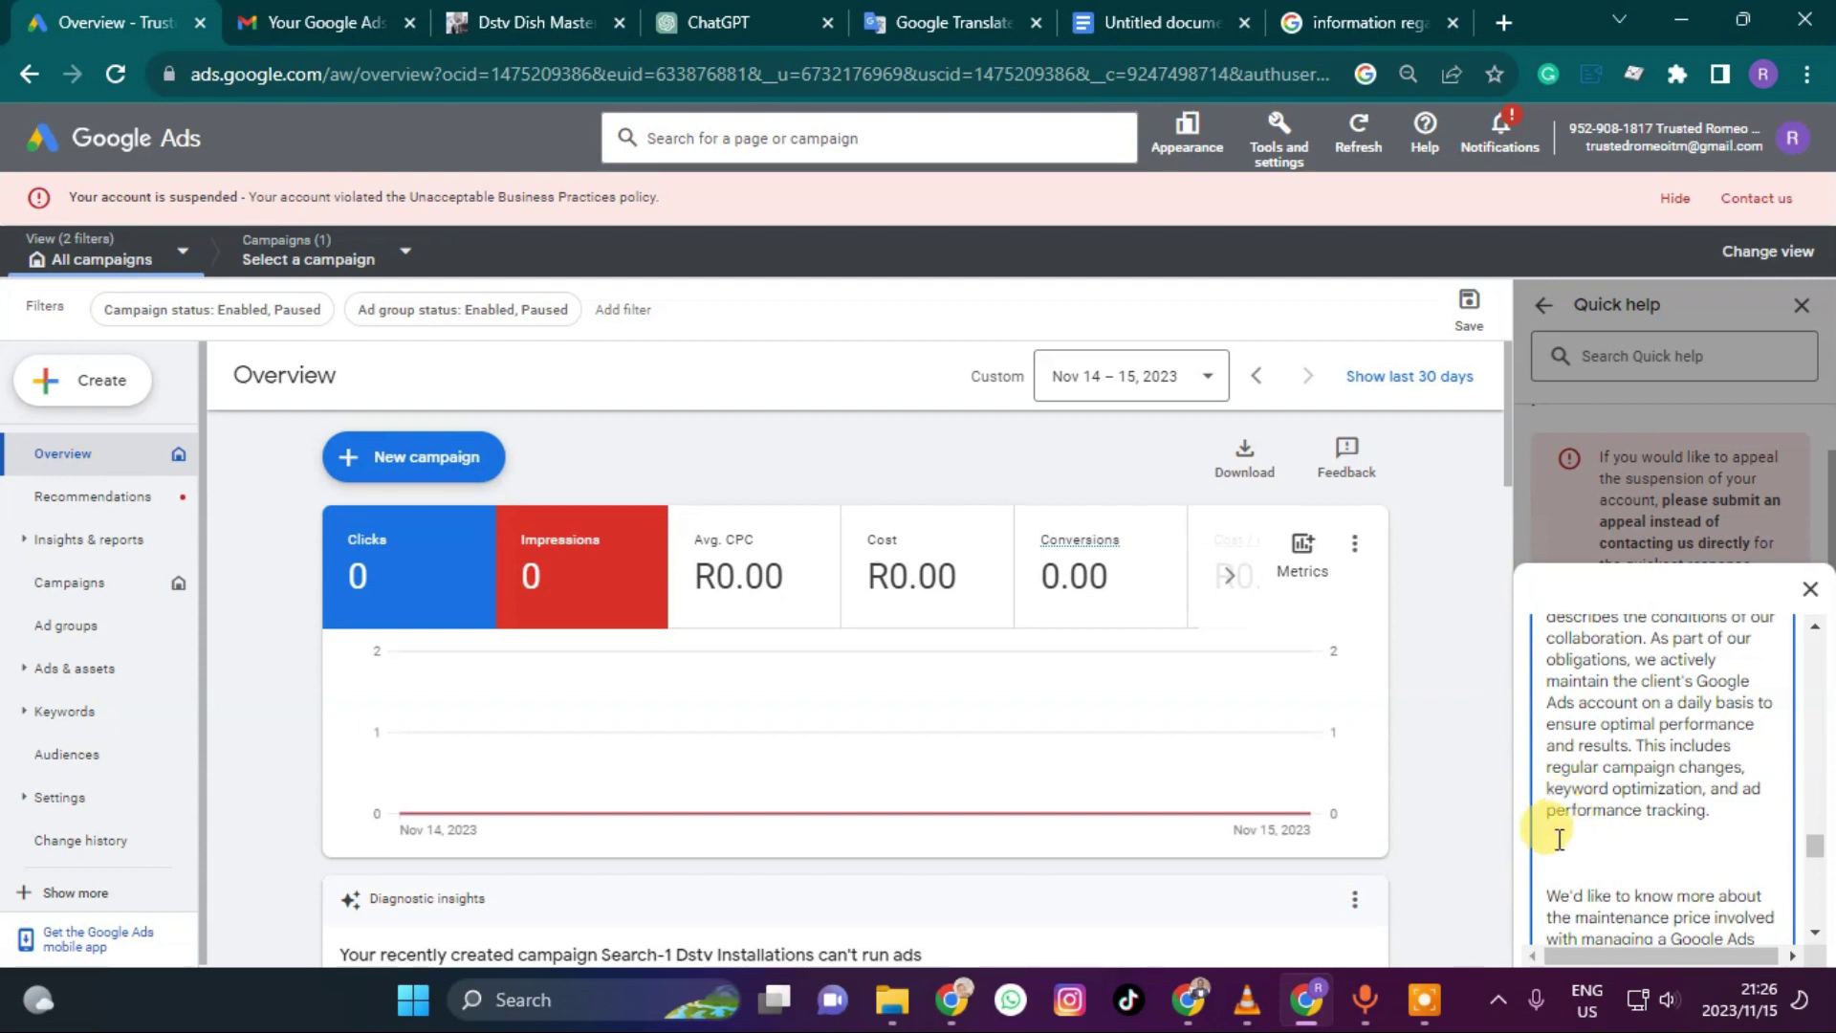
{"action": "scroll", "coordinate": [1557, 849], "scroll_direction": "up", "scroll_amount": 3}
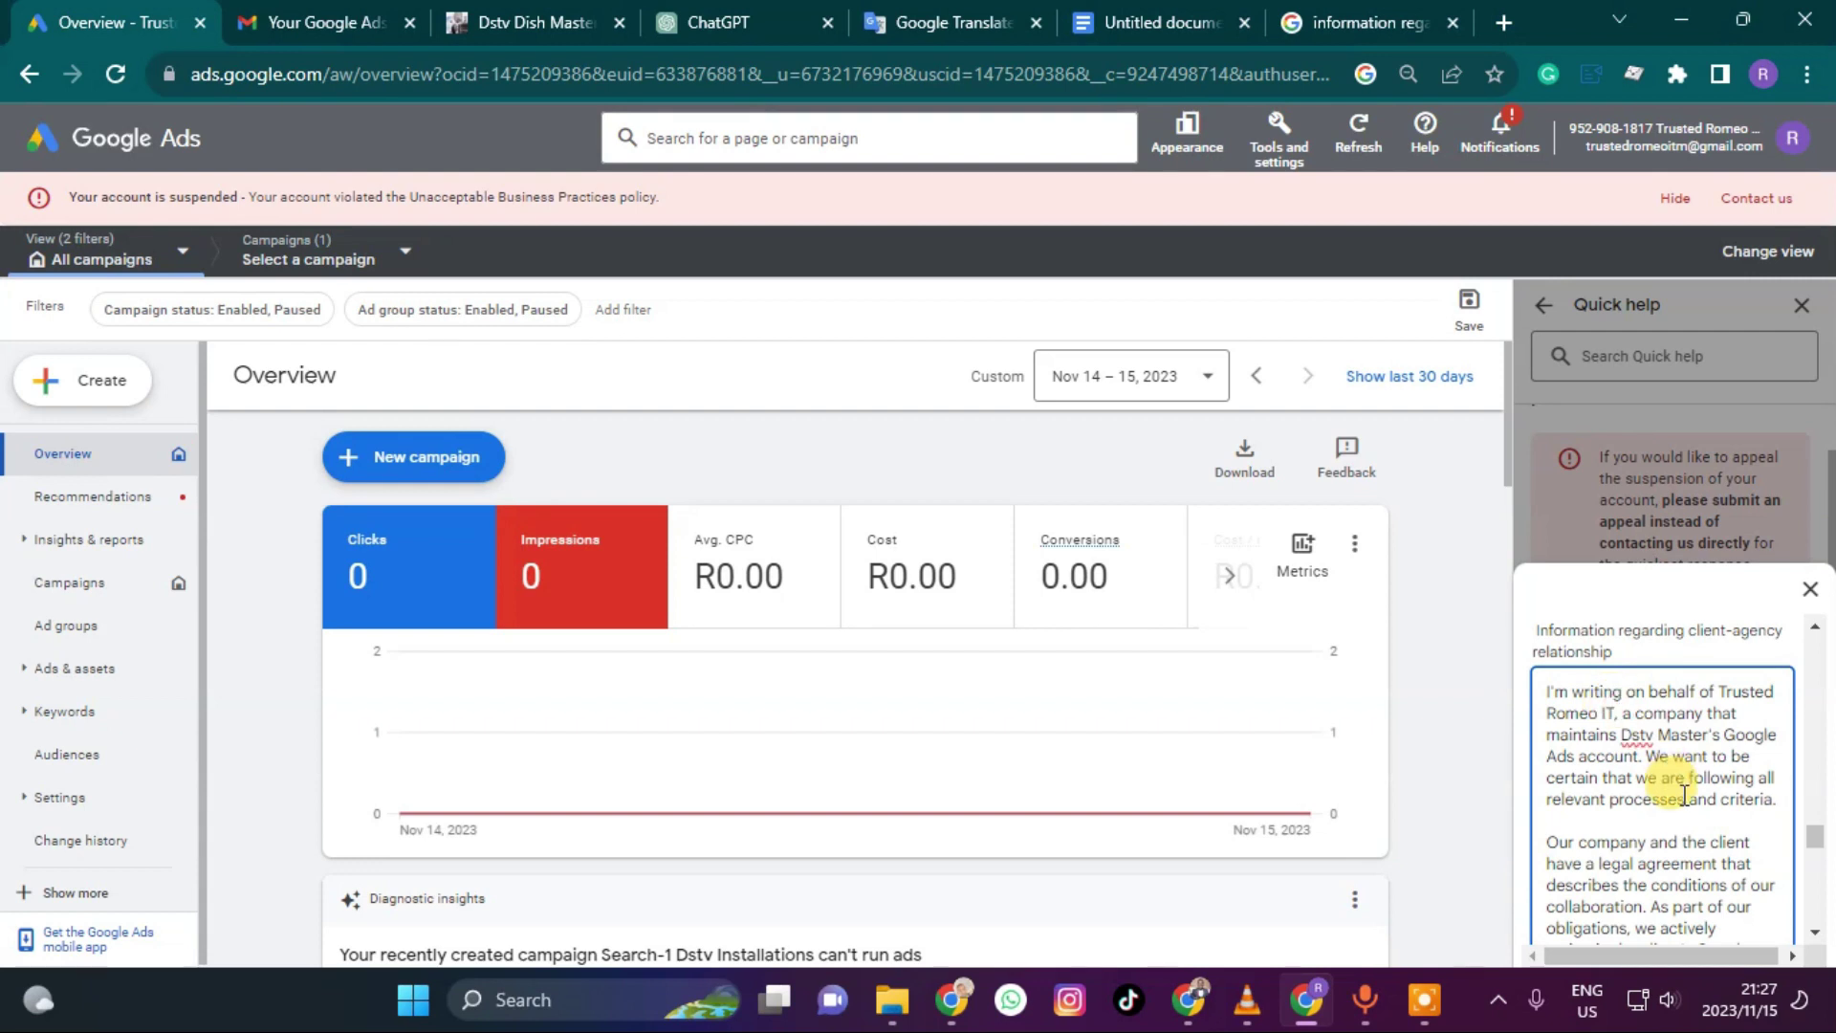
{"action": "scroll", "coordinate": [1673, 794], "scroll_direction": "down", "scroll_amount": 6}
{"action": "scroll", "coordinate": [1626, 765], "scroll_direction": "down", "scroll_amount": 3}
{"action": "scroll", "coordinate": [1631, 762], "scroll_direction": "up", "scroll_amount": 2}
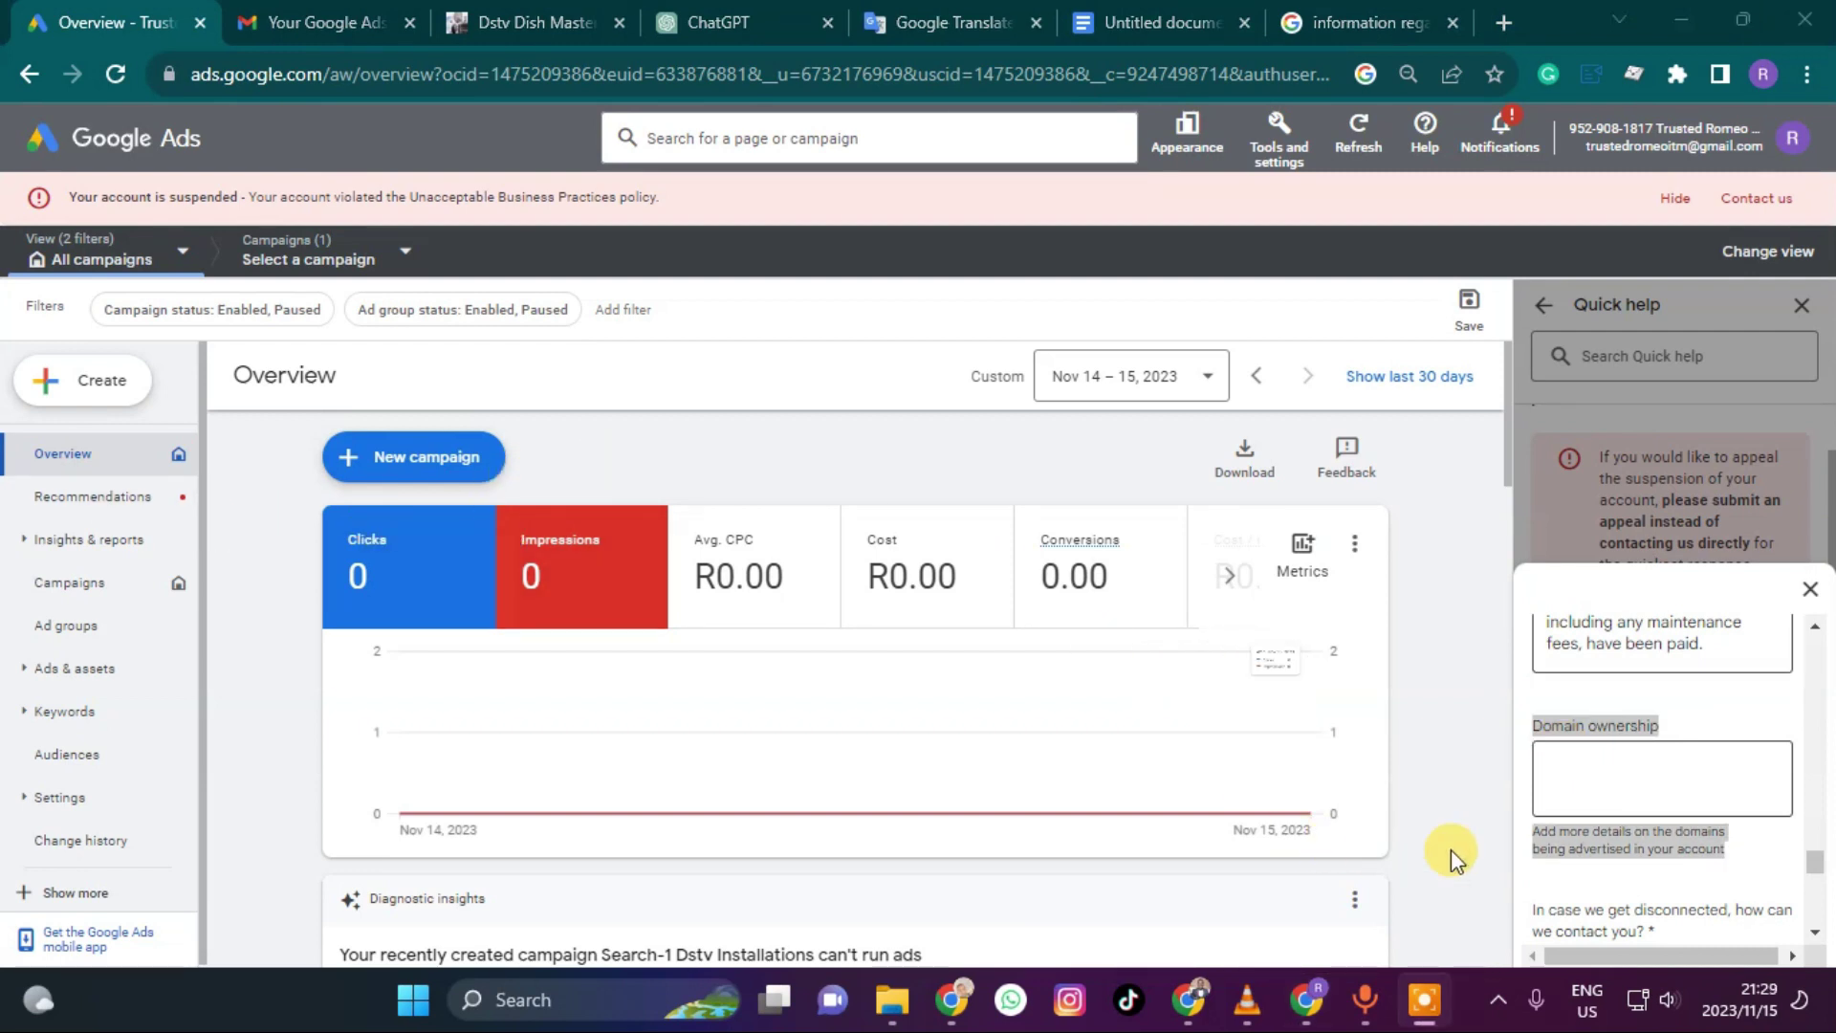
{"action": "left_click", "coordinate": [1616, 771]}
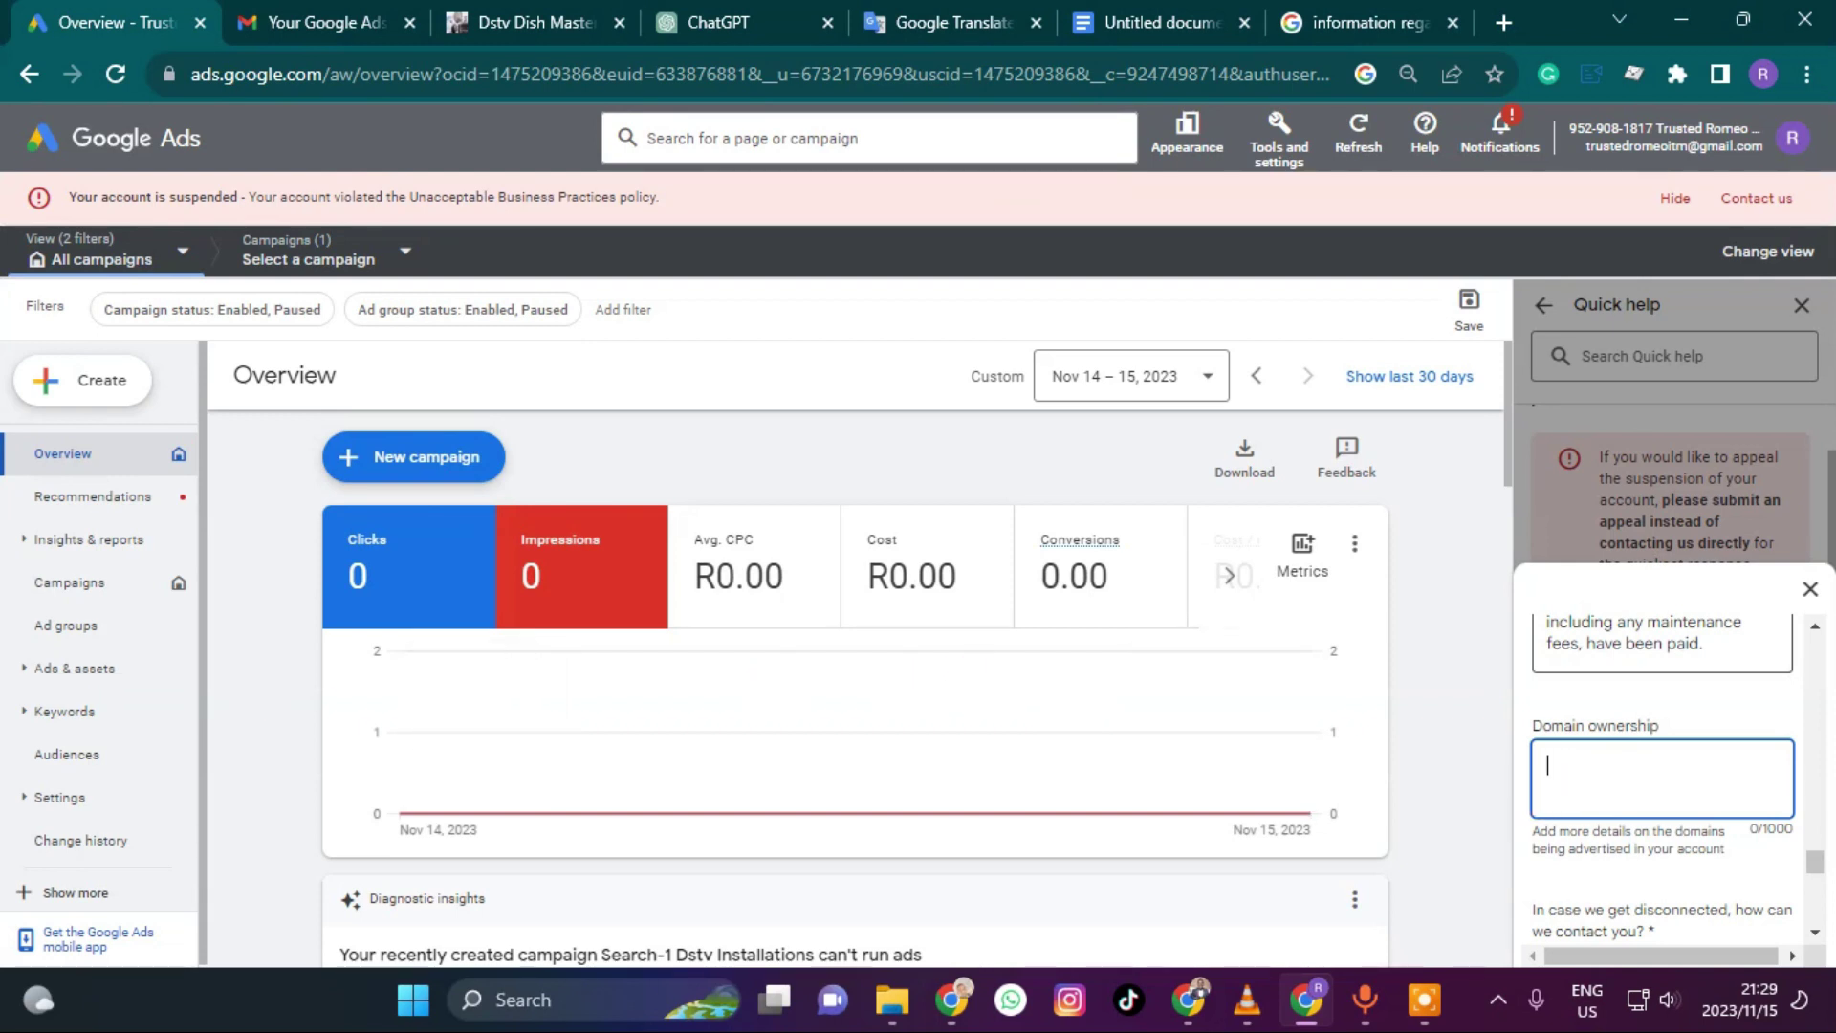
{"action": "key", "text": "alt+Tab"}
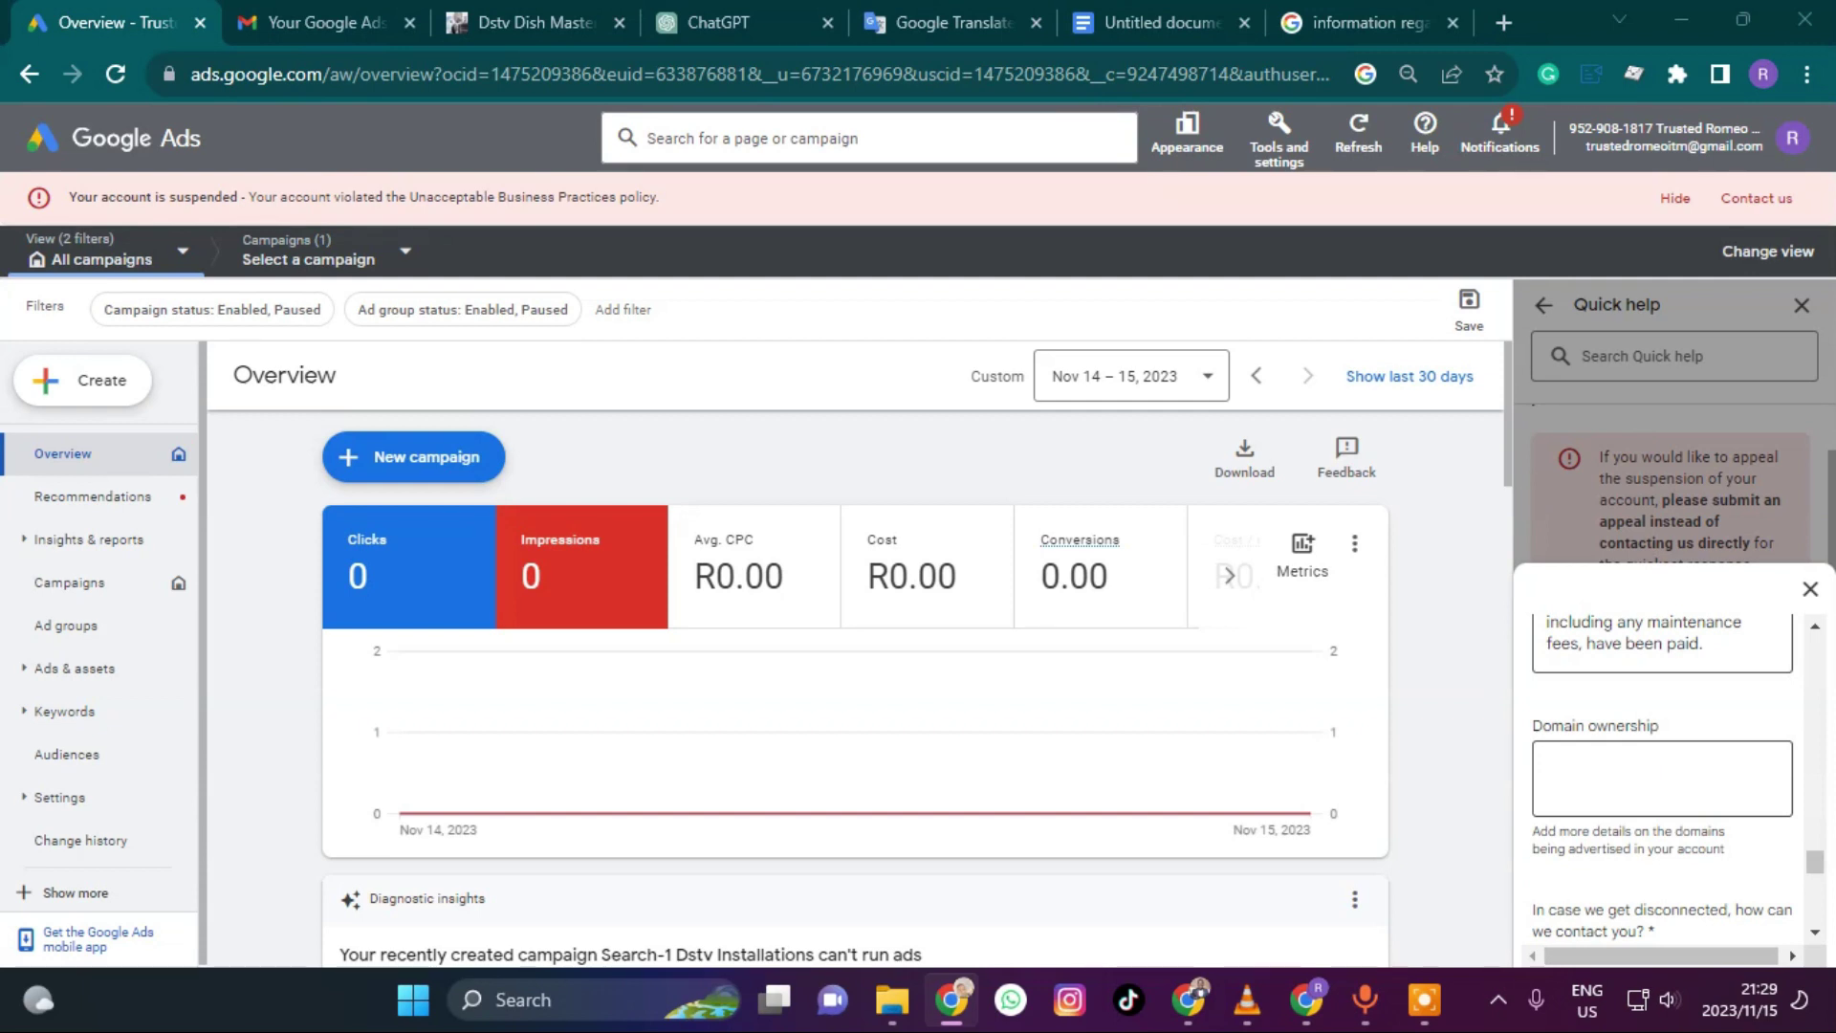
{"action": "left_click", "coordinate": [1599, 776]}
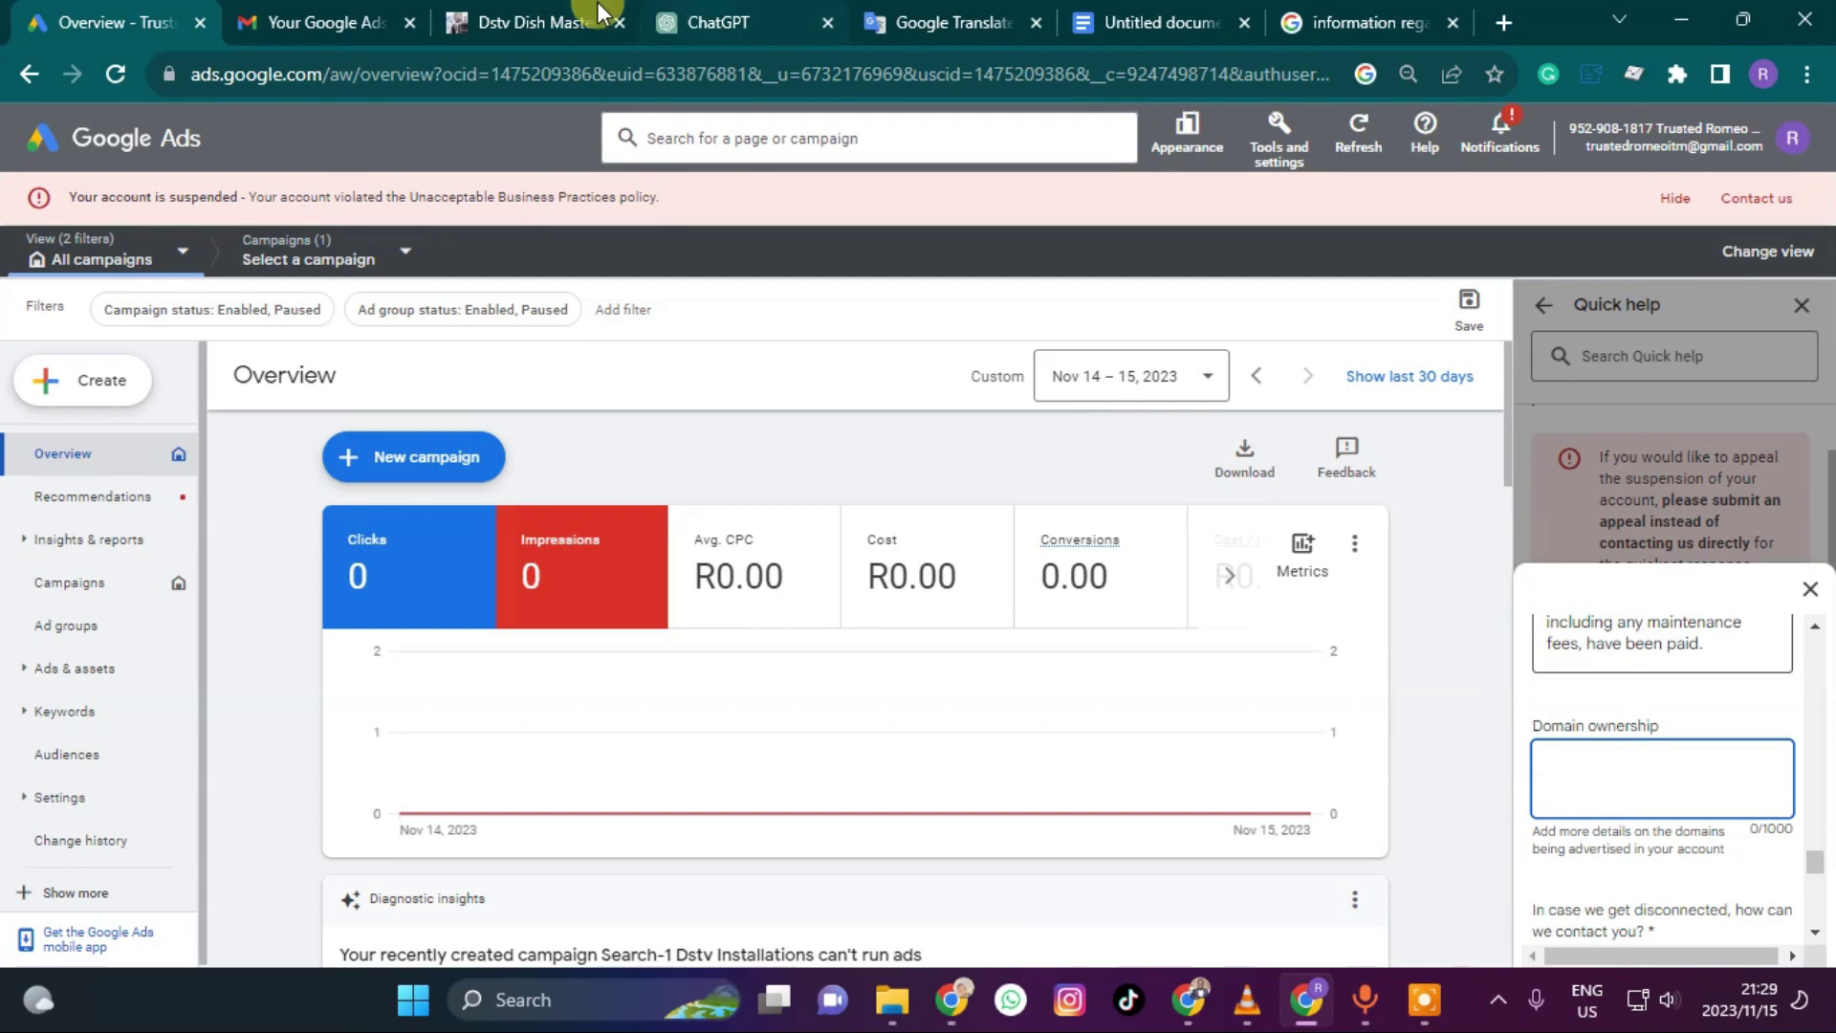
{"action": "left_click", "coordinate": [506, 21]}
{"action": "left_click", "coordinate": [328, 74]}
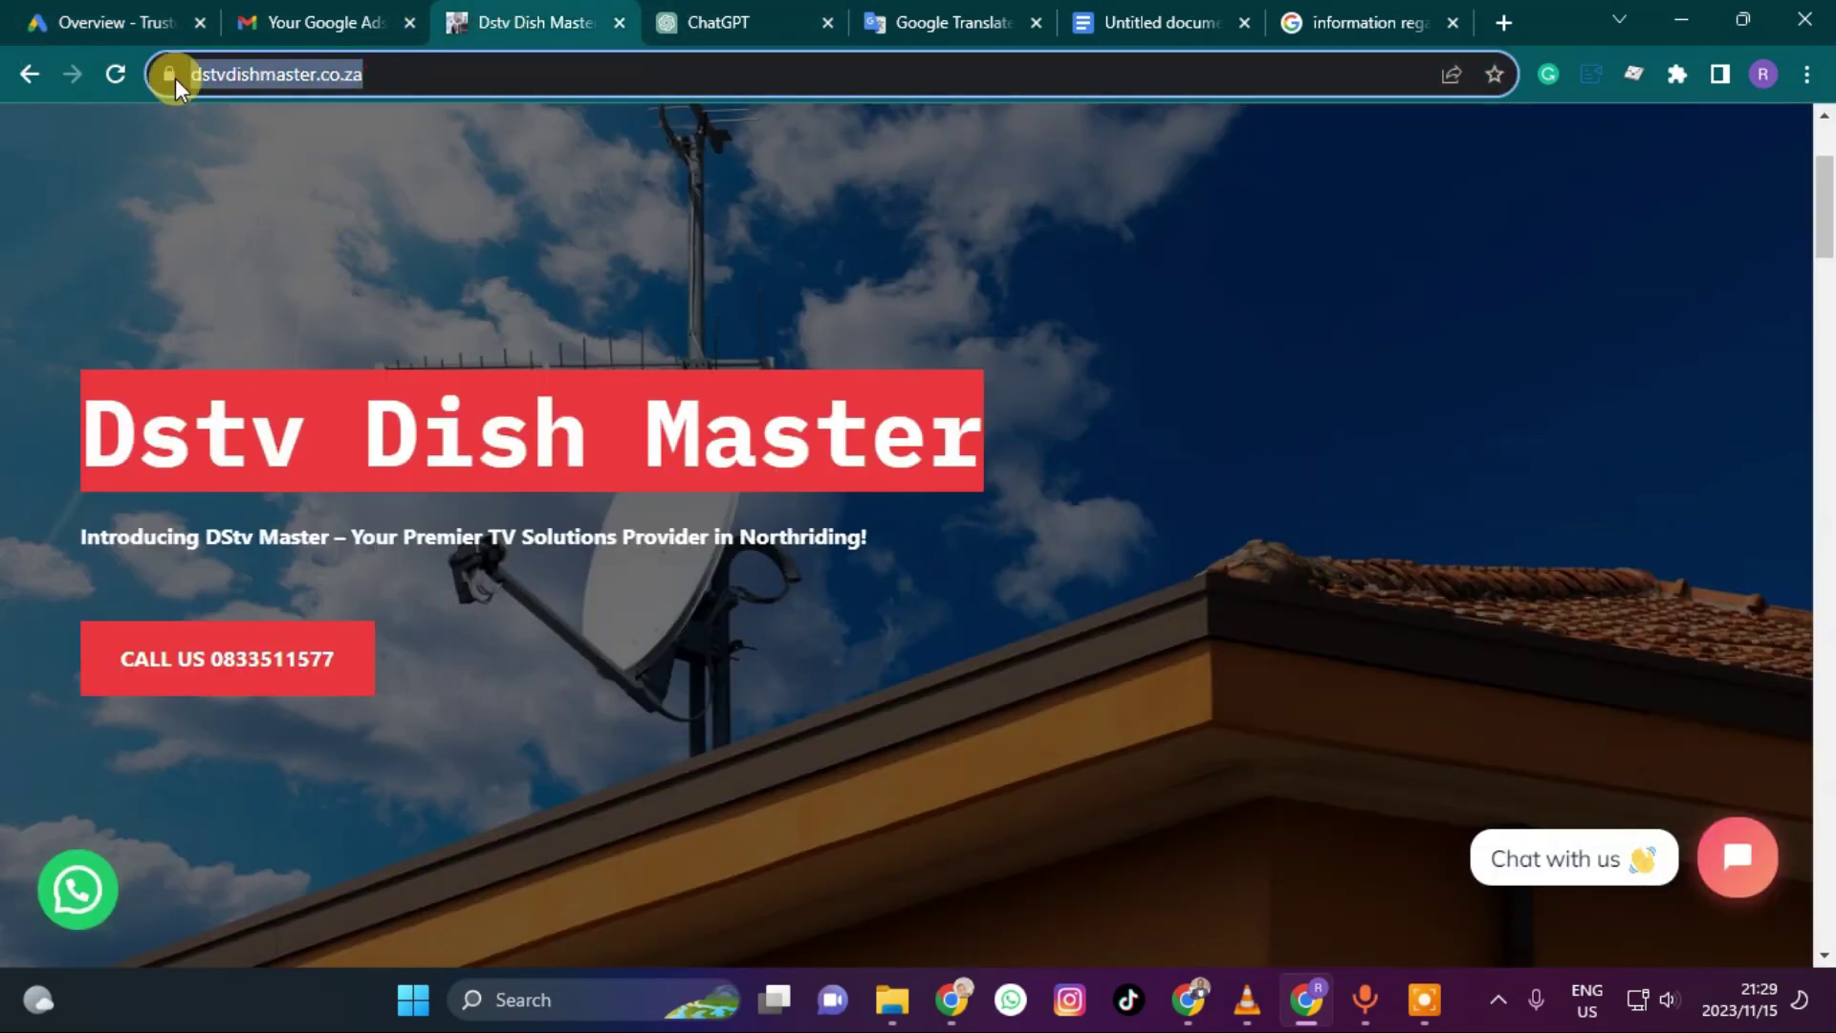
{"action": "right_click", "coordinate": [256, 71]}
{"action": "left_click", "coordinate": [321, 247]}
{"action": "left_click", "coordinate": [106, 23]}
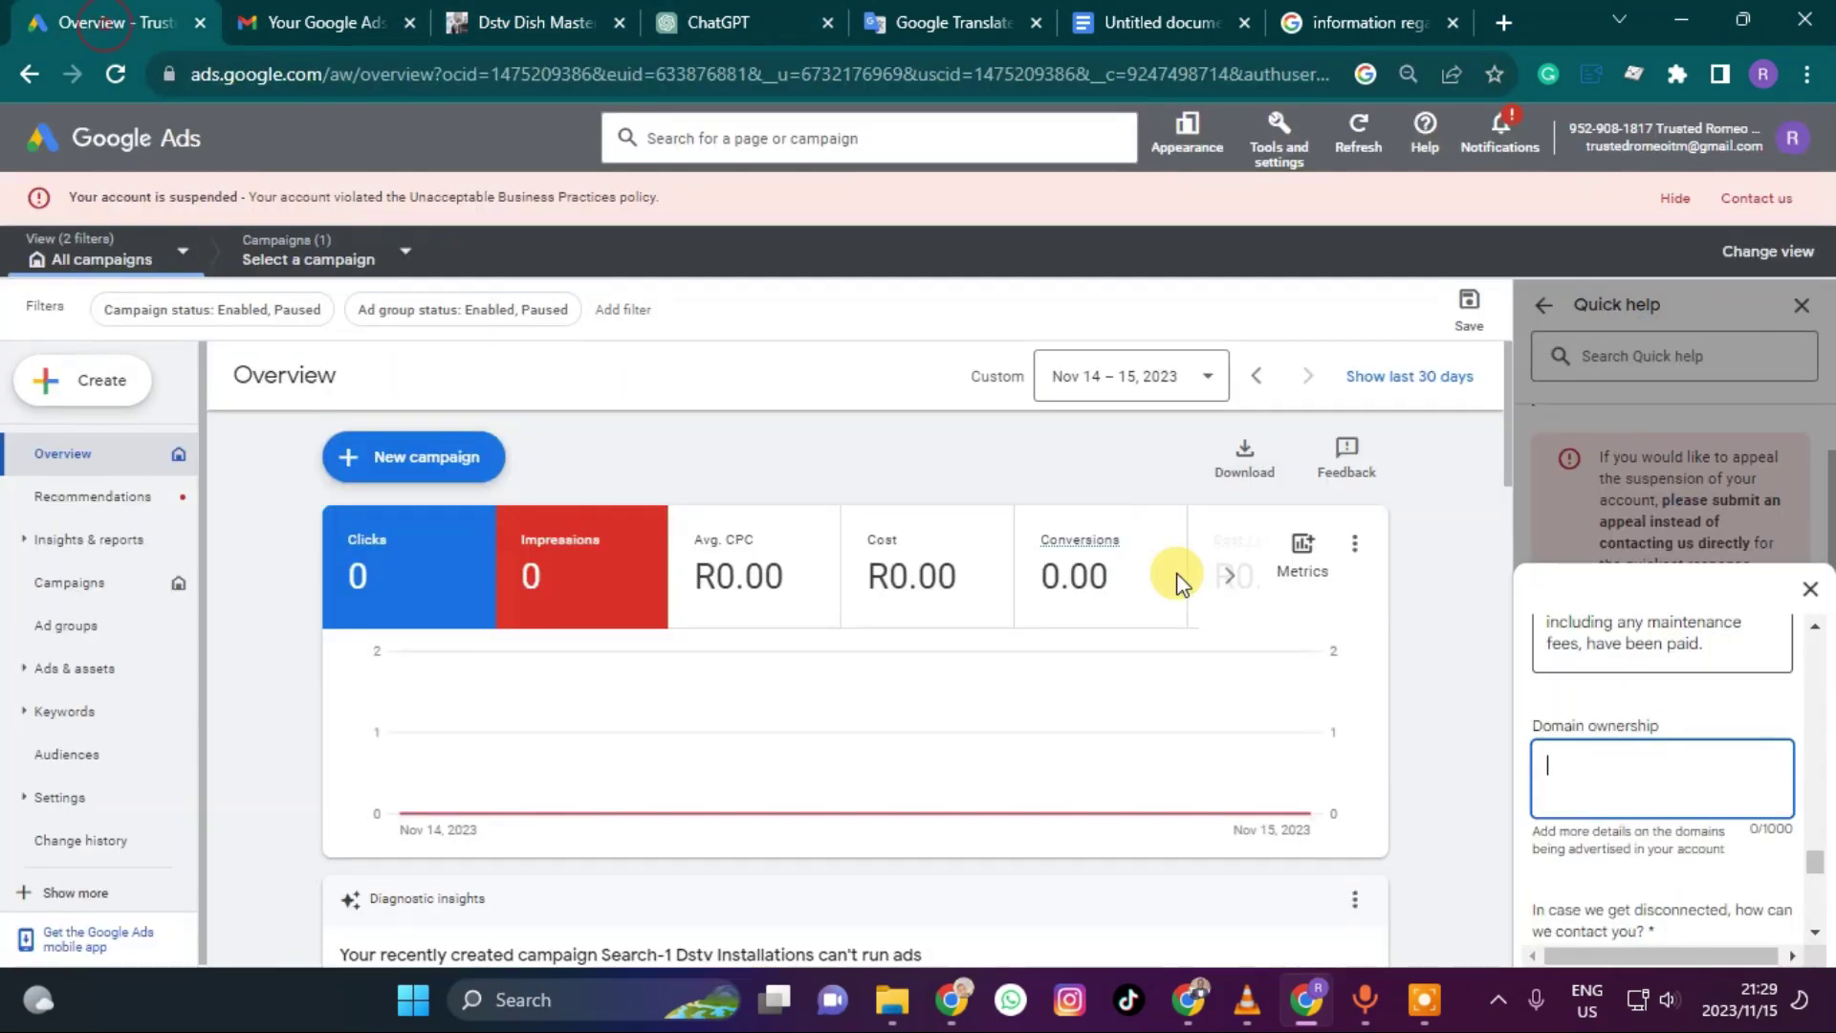
{"action": "right_click", "coordinate": [1583, 760]}
{"action": "left_click", "coordinate": [1352, 513]}
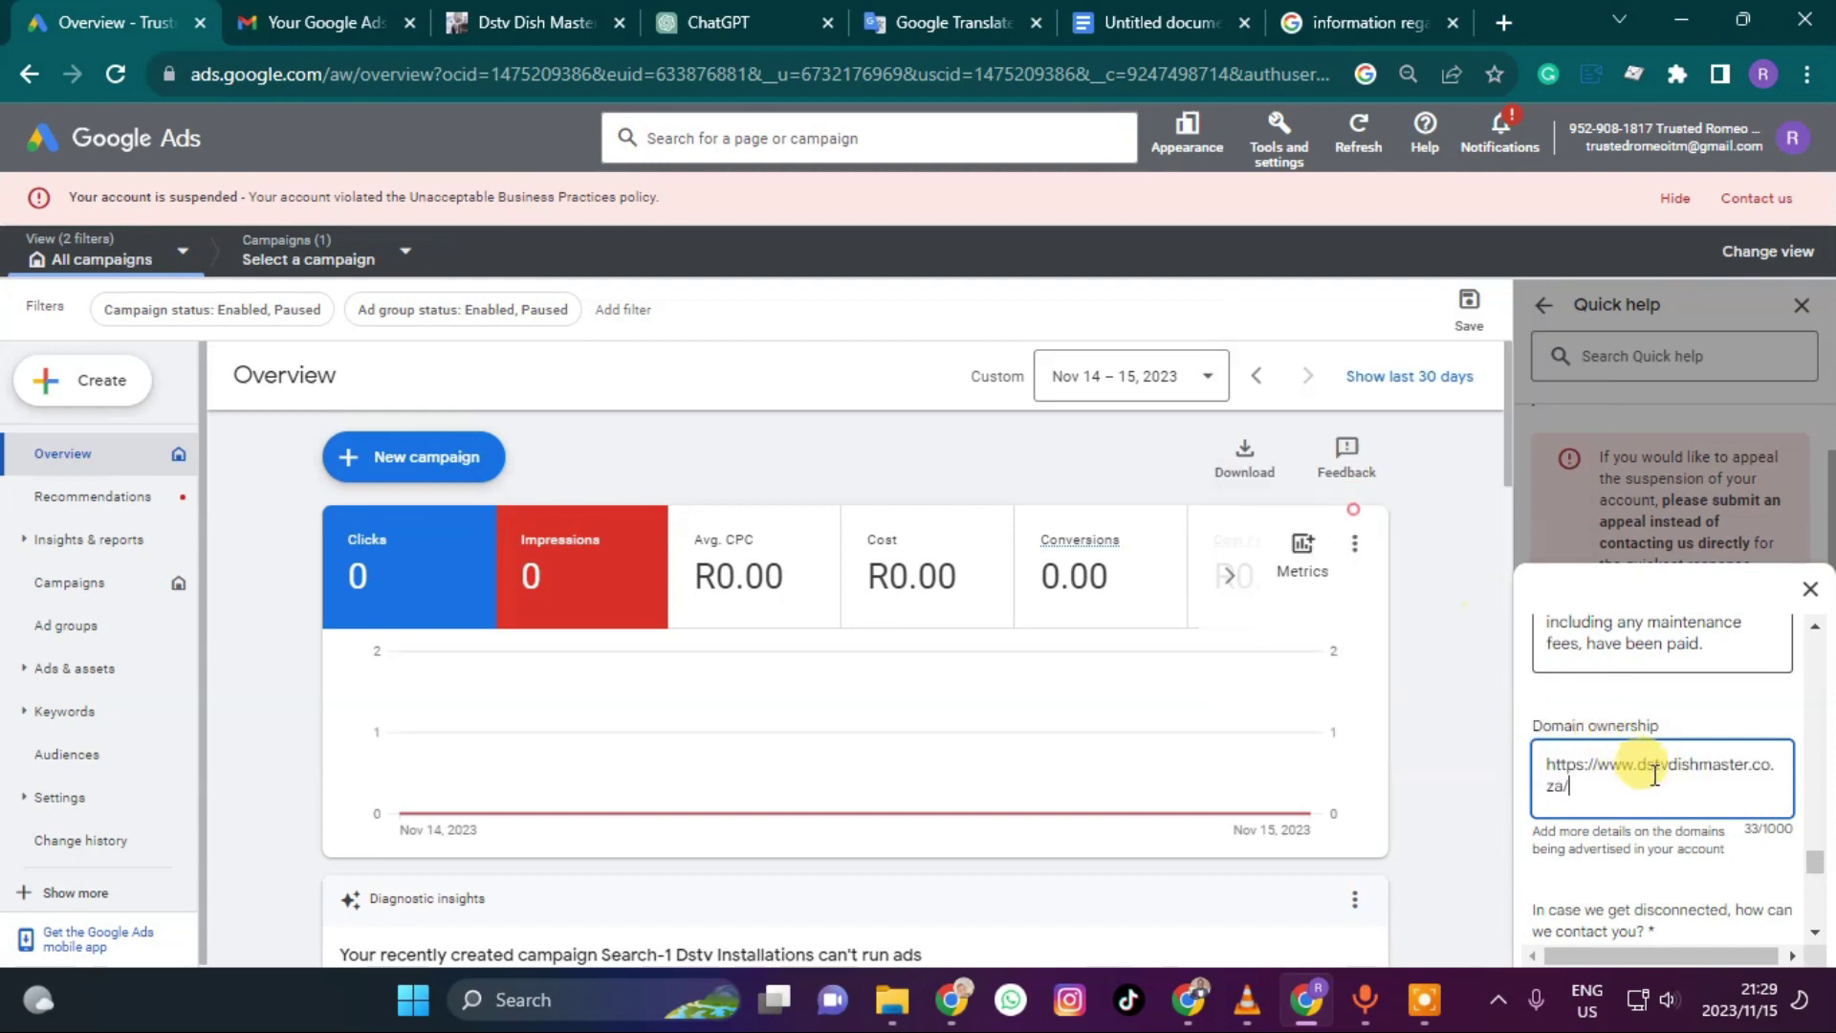
Add "We are Hosting At" and the prepared Register Domain SA company description below the address in Domain ownership, and review the answer
{"action": "key", "text": "Return"}
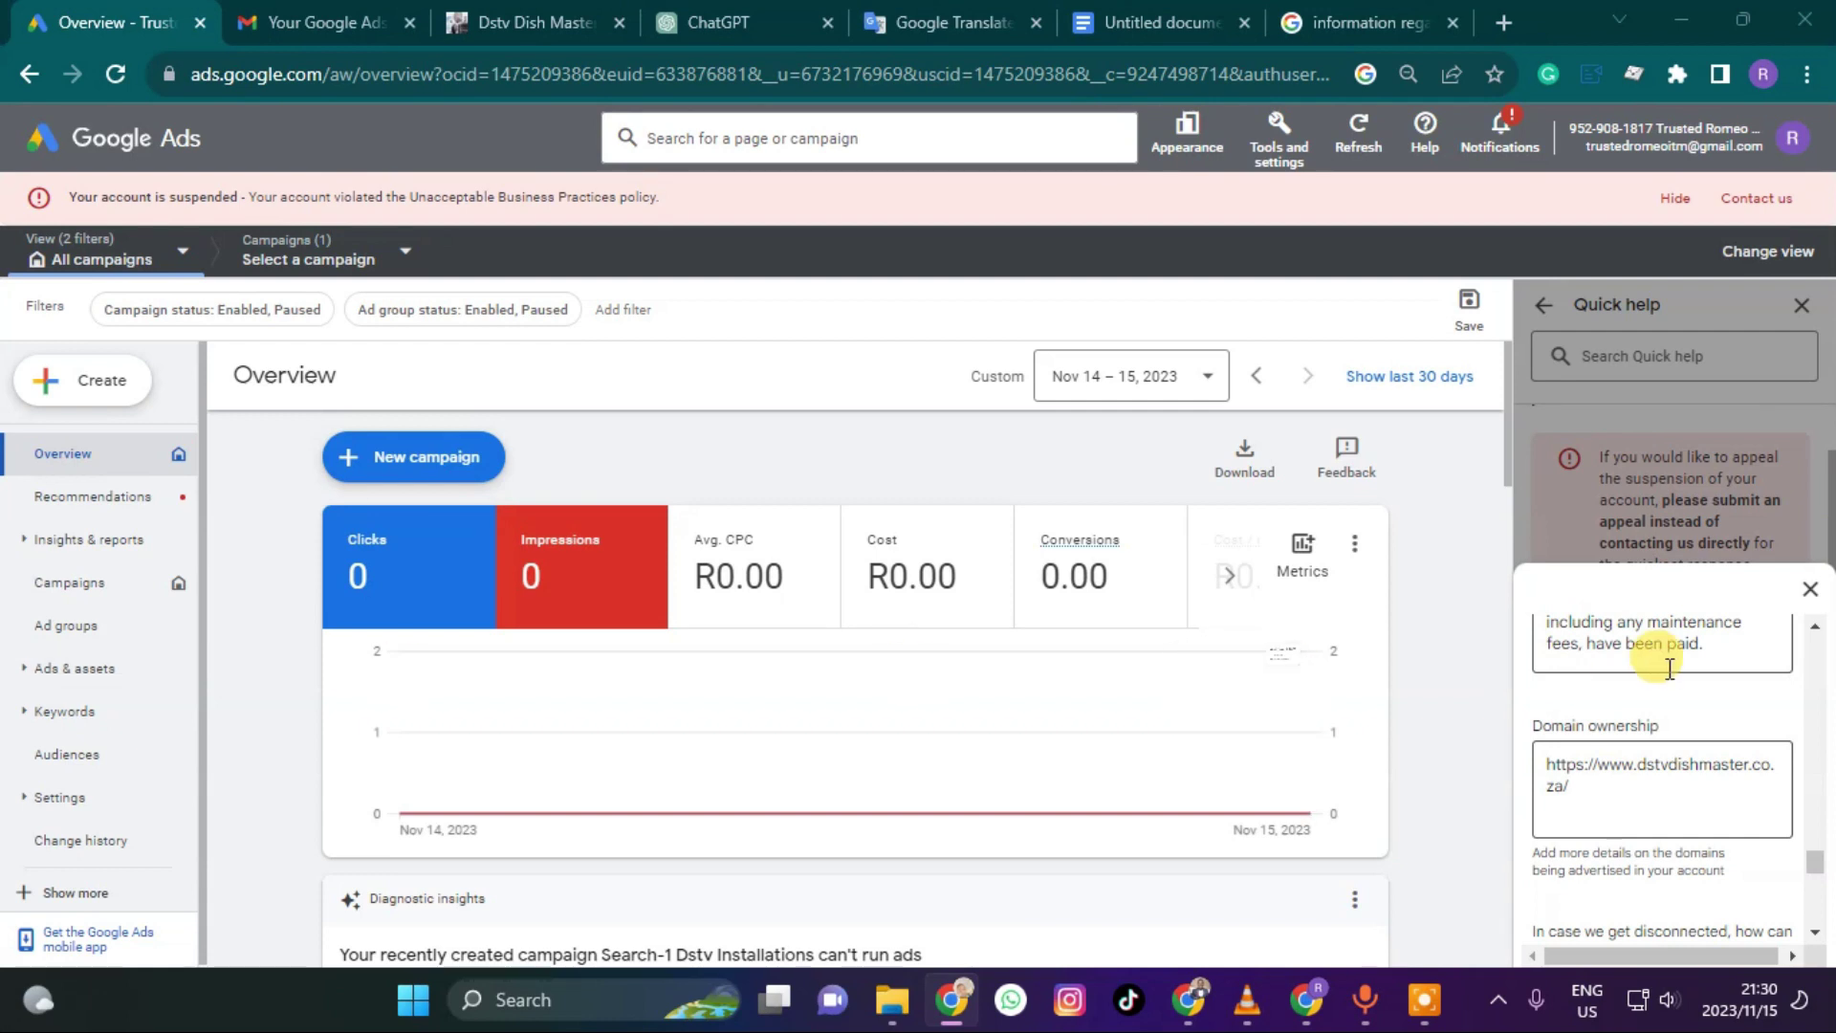
{"action": "left_click", "coordinate": [1568, 811]}
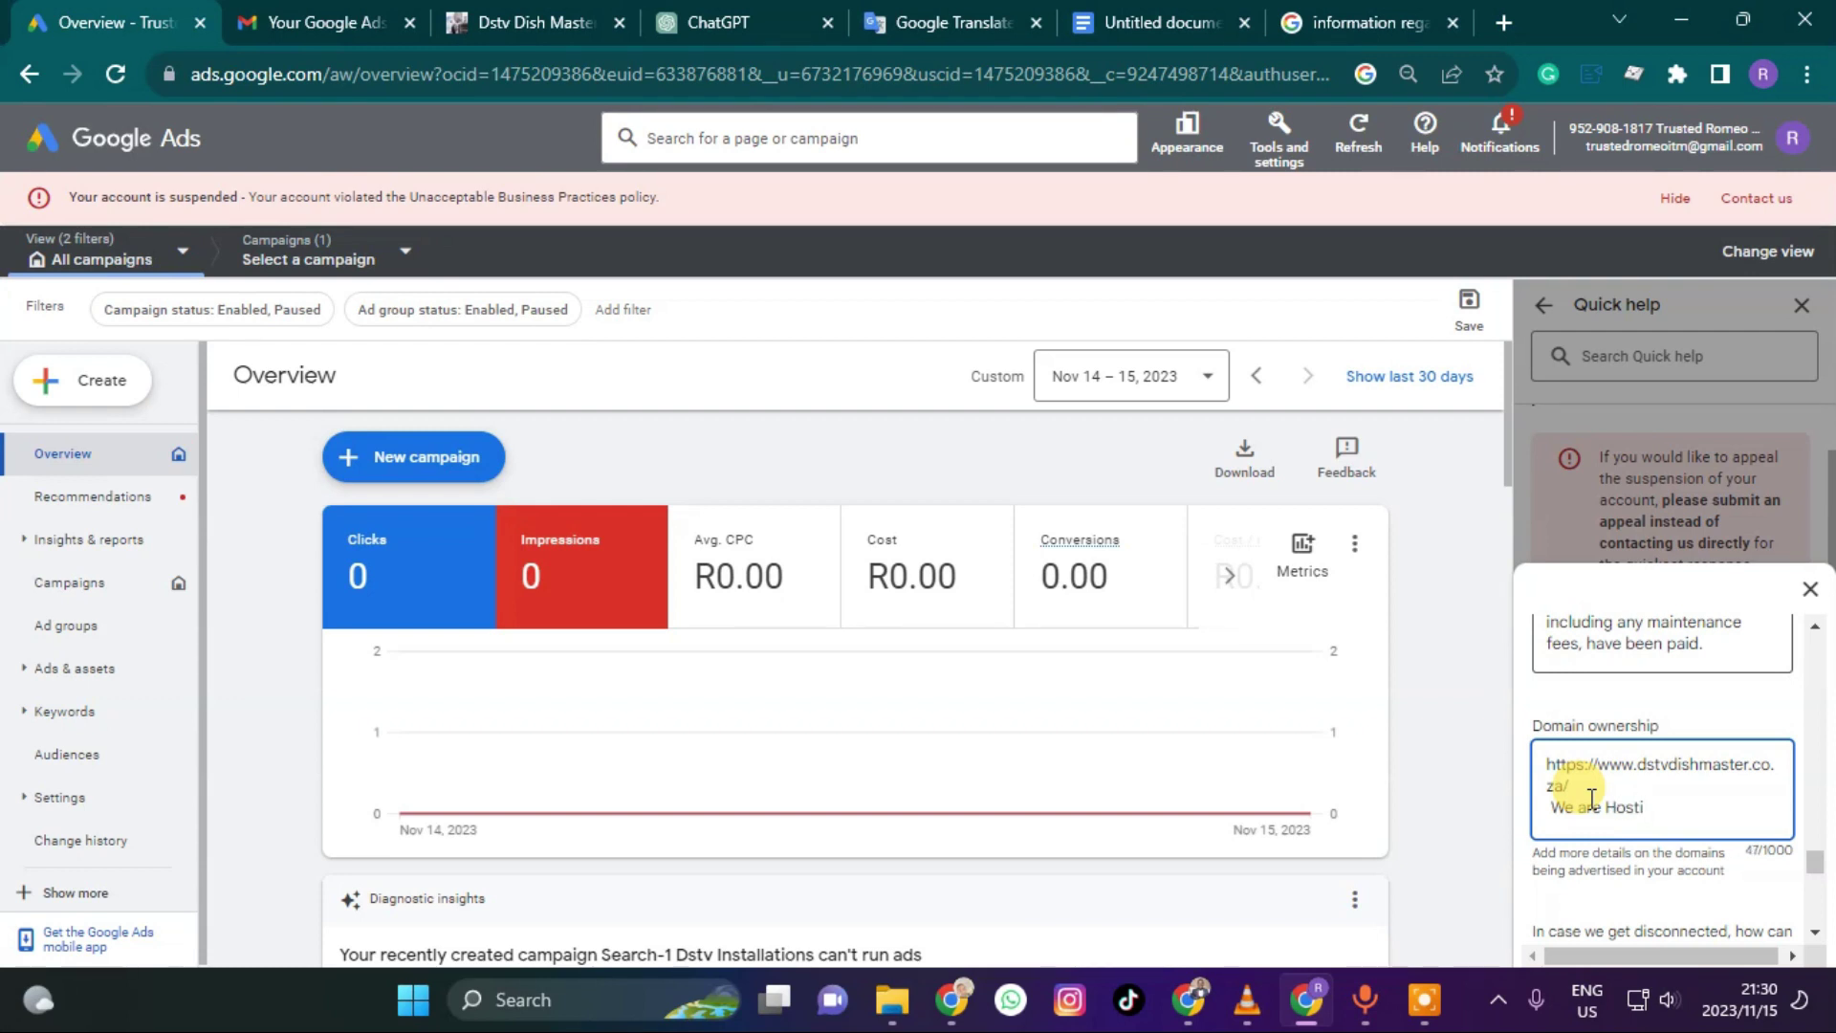
{"action": "key", "text": "BackSpace"}
{"action": "key", "text": "BackSpace"}
{"action": "type", "text": "ting  A"}
{"action": "key", "text": "Return"}
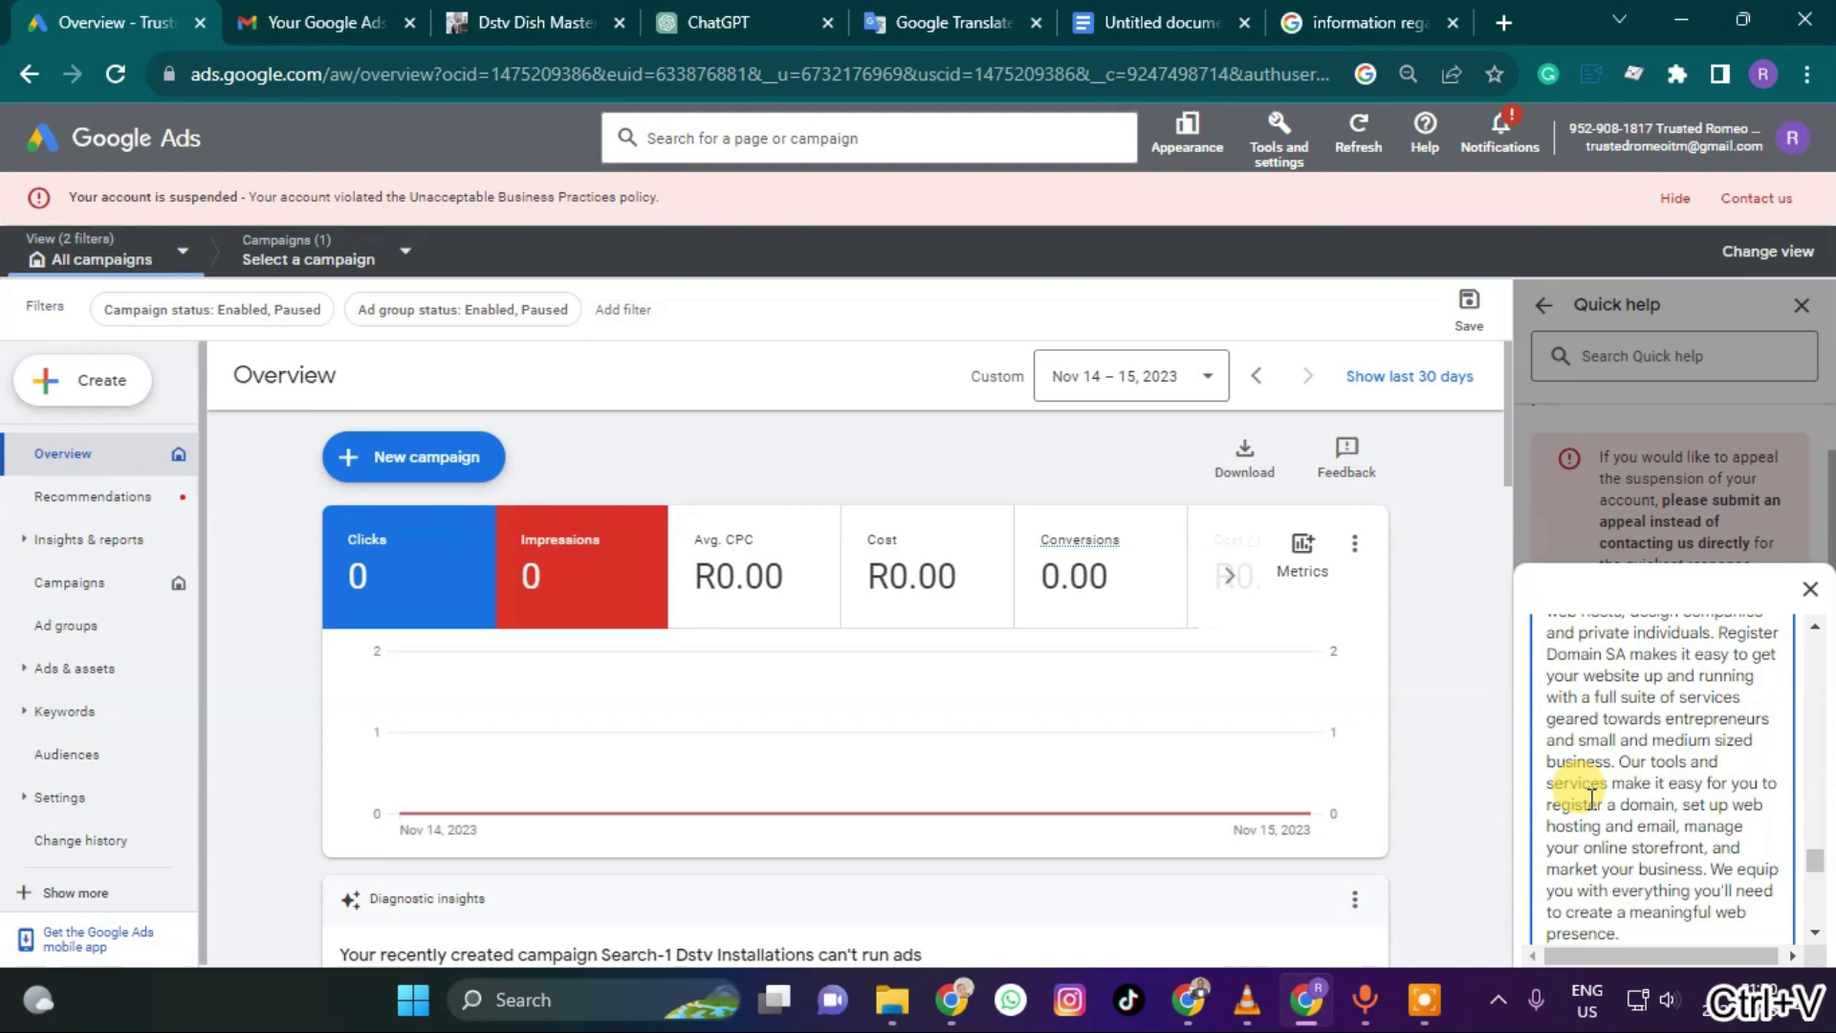
{"action": "scroll", "coordinate": [1592, 796], "scroll_direction": "up", "scroll_amount": 10}
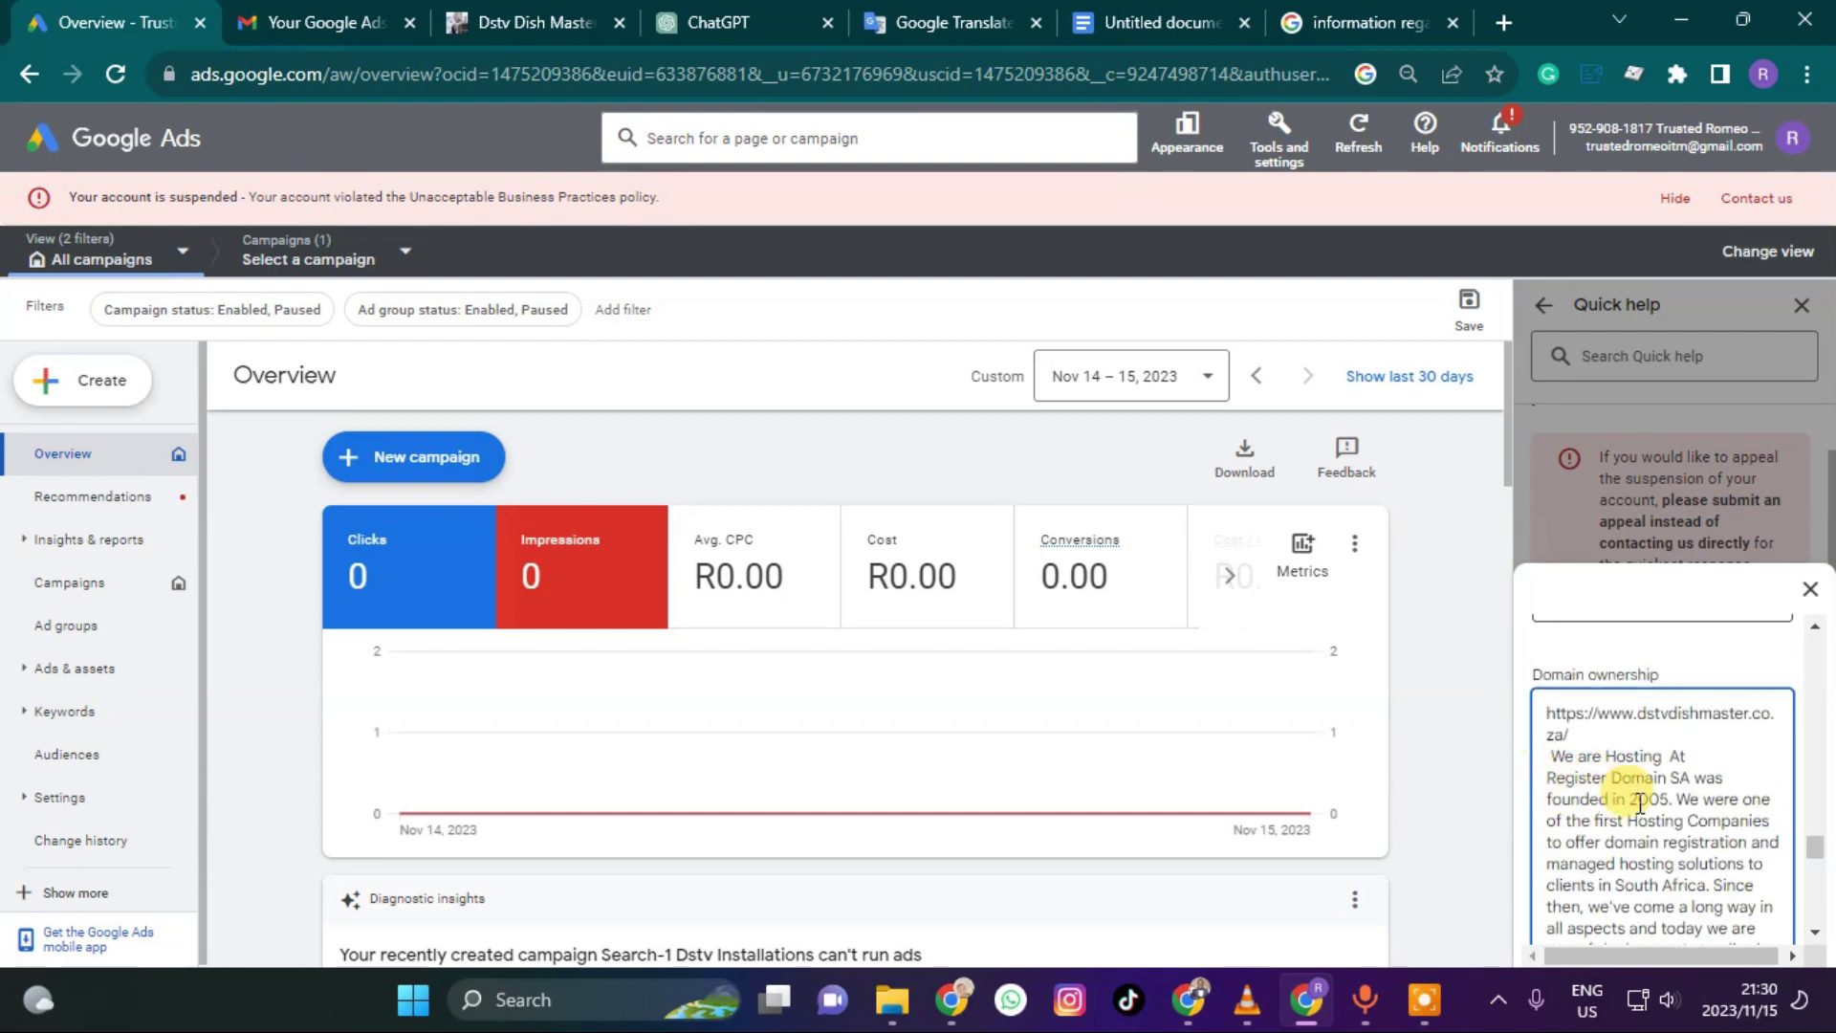
{"action": "scroll", "coordinate": [1761, 808], "scroll_direction": "down", "scroll_amount": 10}
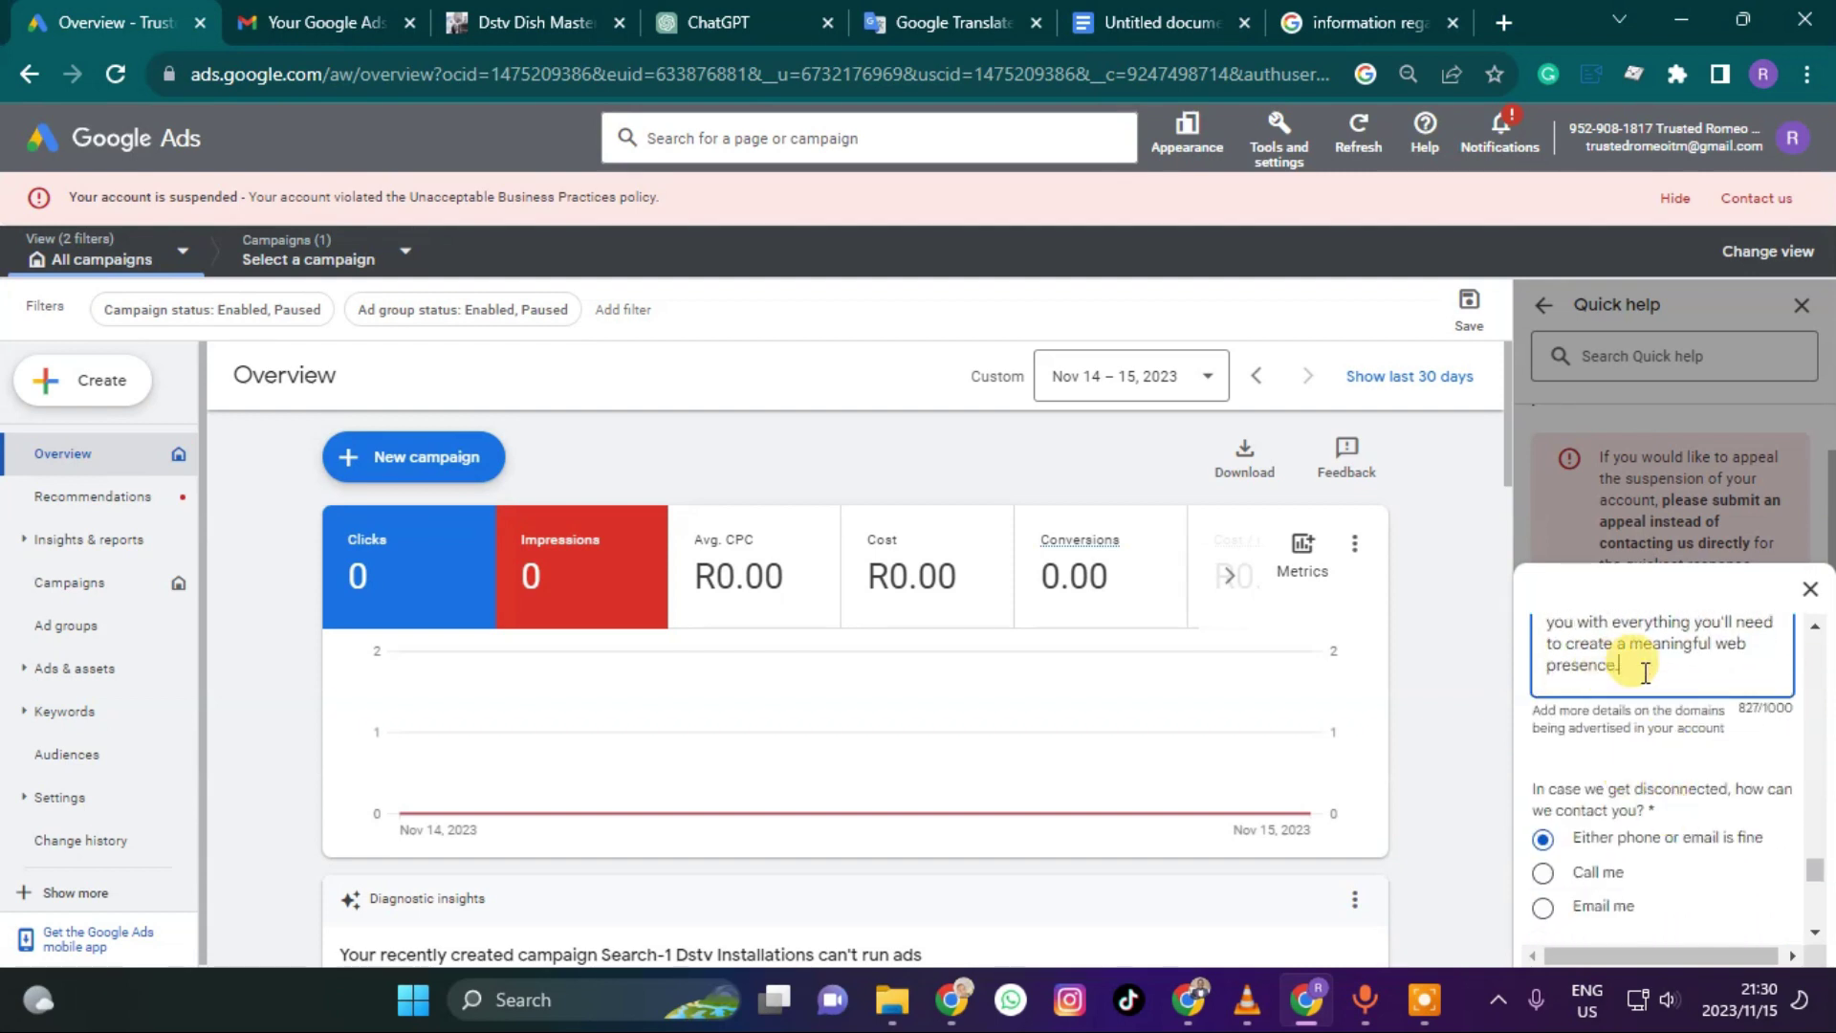
Add a new paragraph reading "And the website its annual" below the hosting company description in the Domain ownership answer, with correct spelling
{"action": "key", "text": "Return"}
{"action": "key", "text": "Return"}
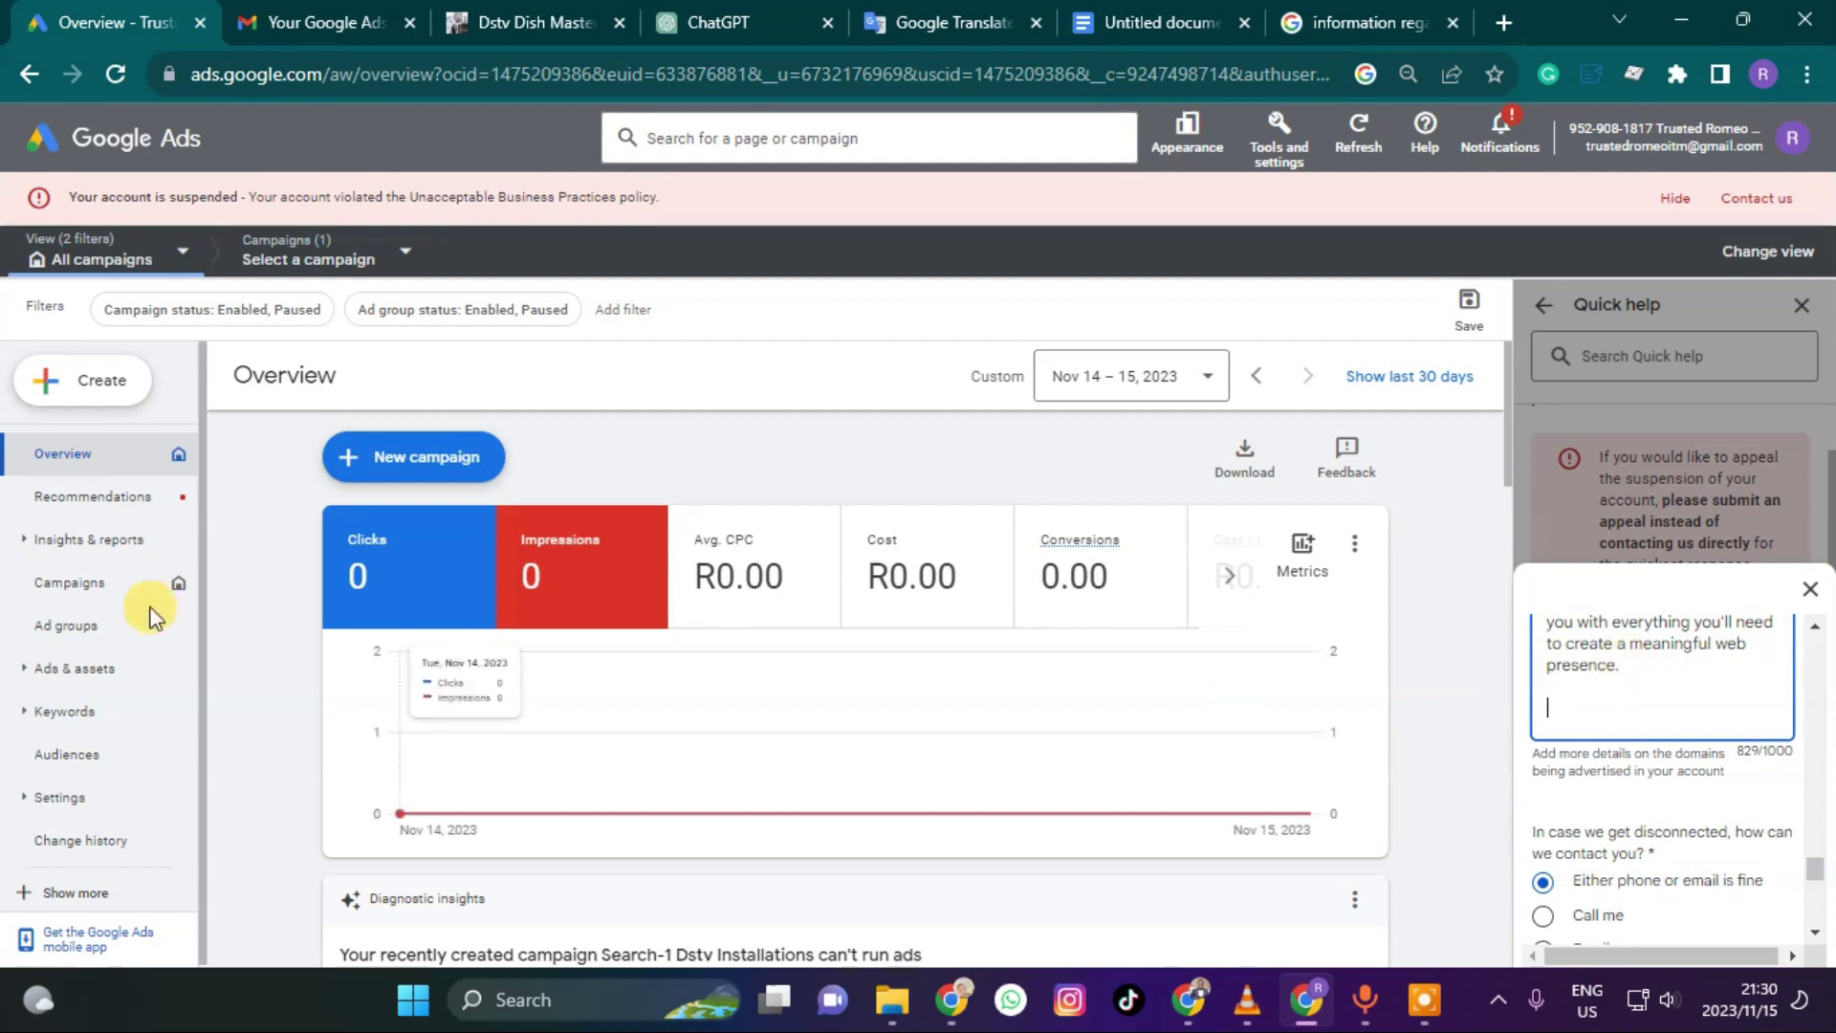
{"action": "key", "text": "alt+Tab"}
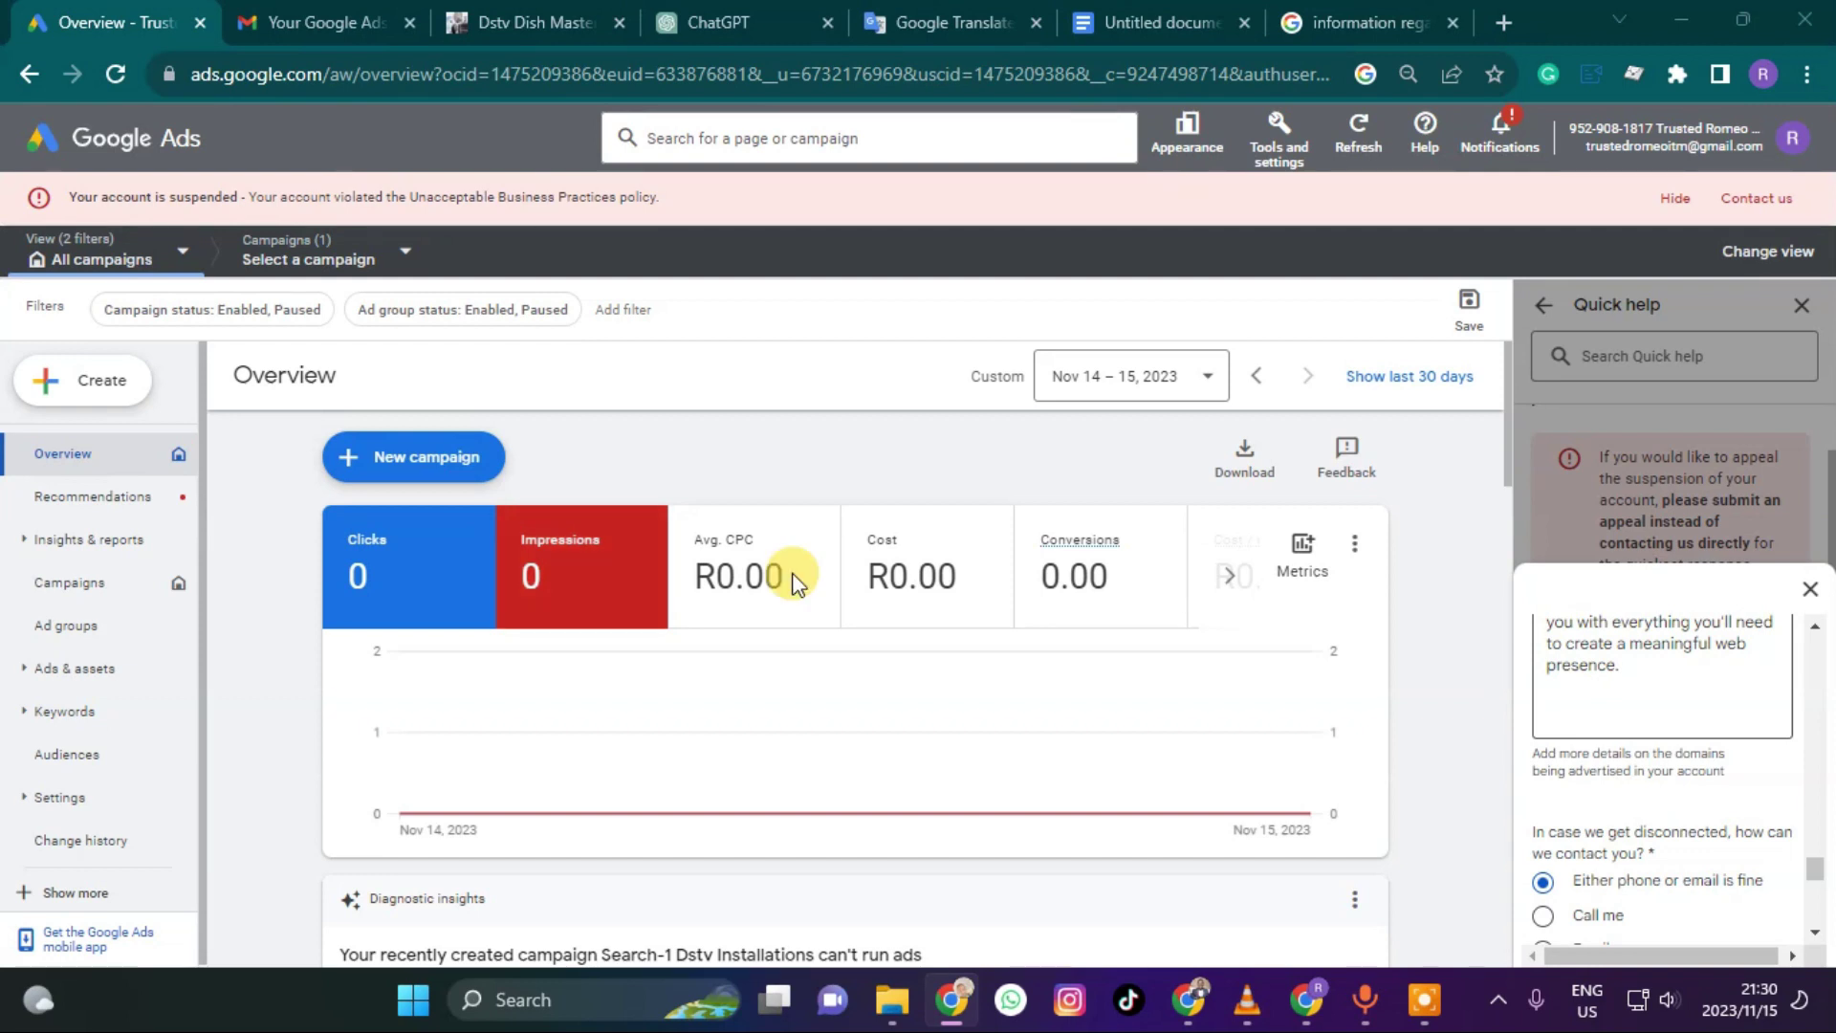
{"action": "left_click", "coordinate": [1609, 707]}
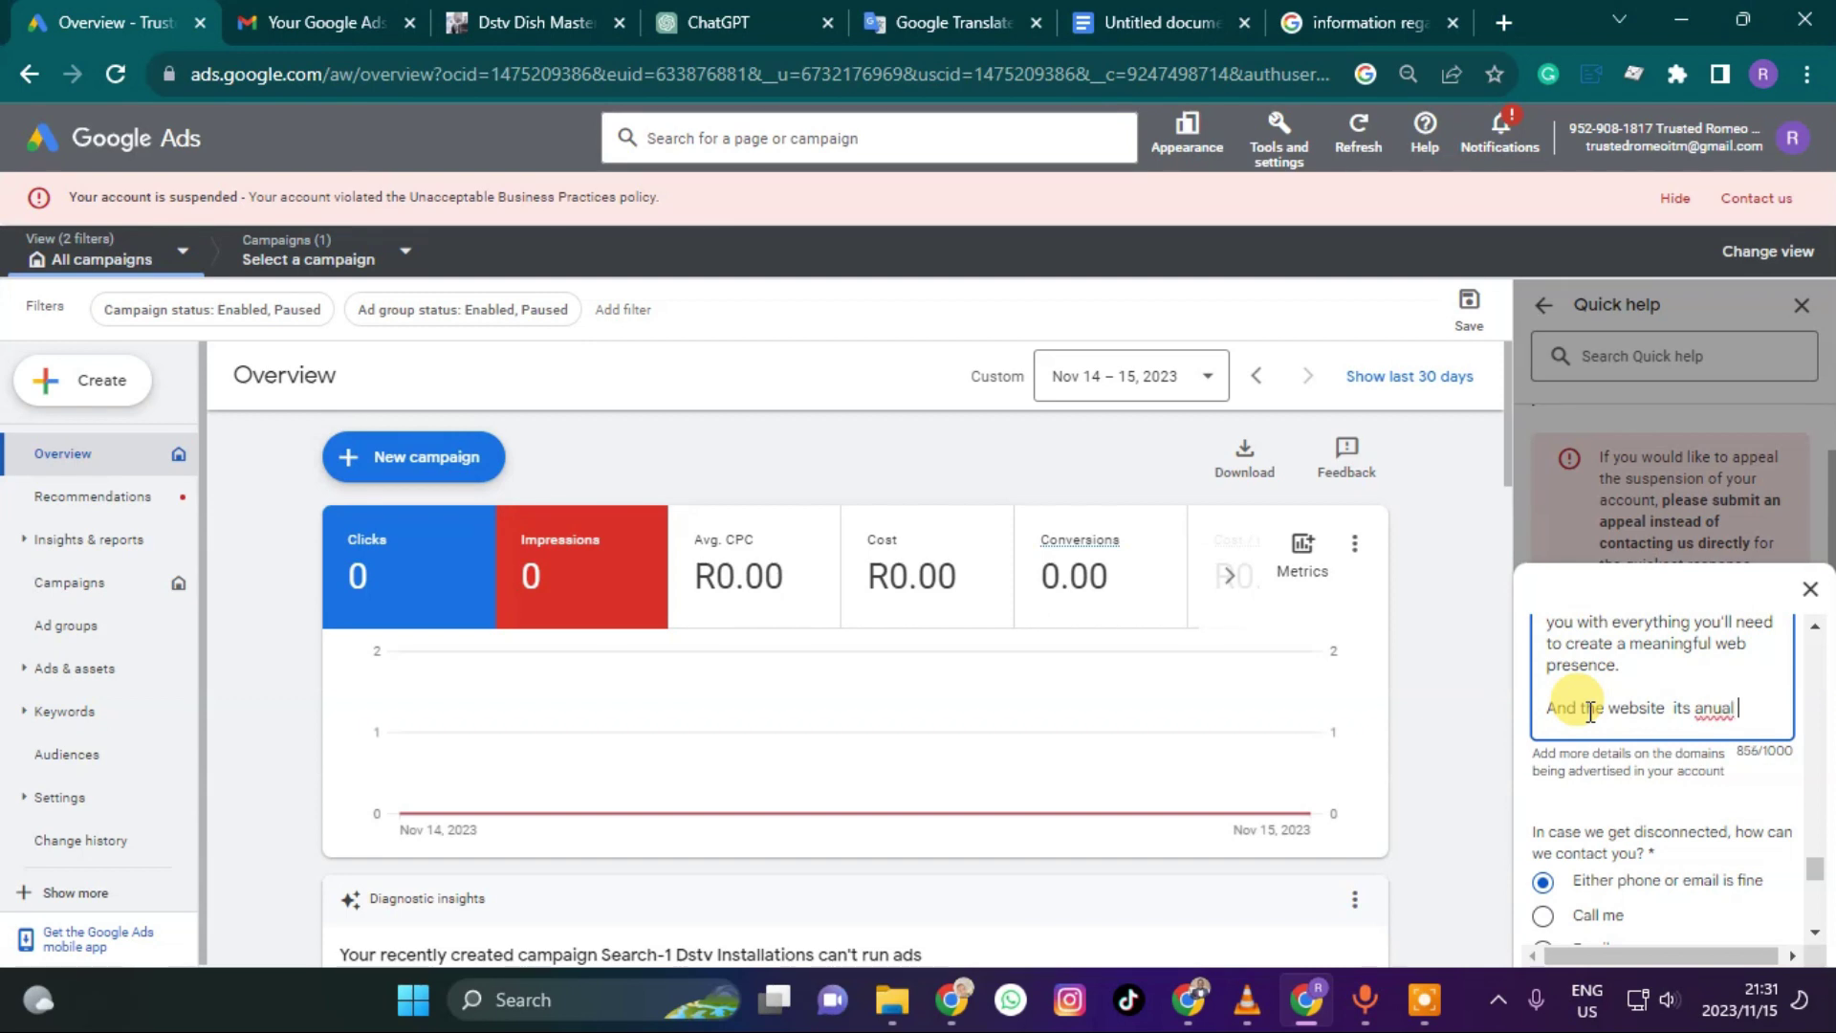
{"action": "right_click", "coordinate": [1712, 707]}
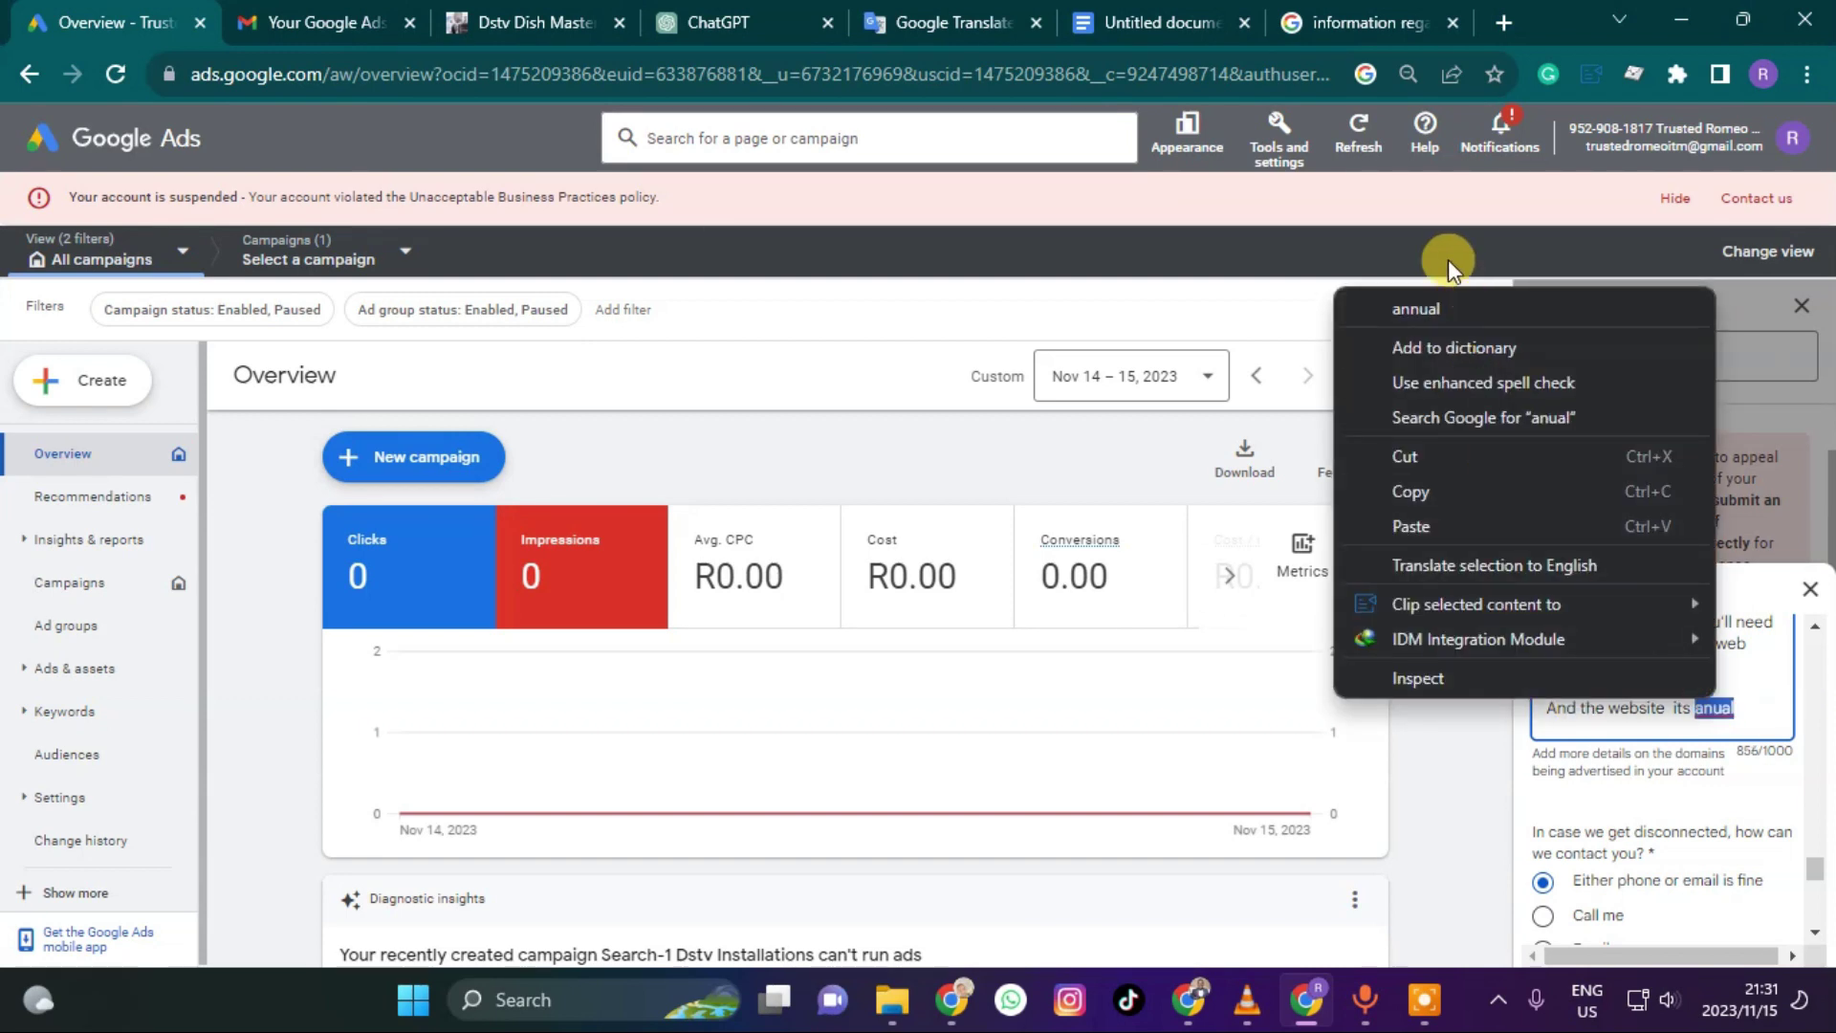
{"action": "left_click", "coordinate": [1442, 308]}
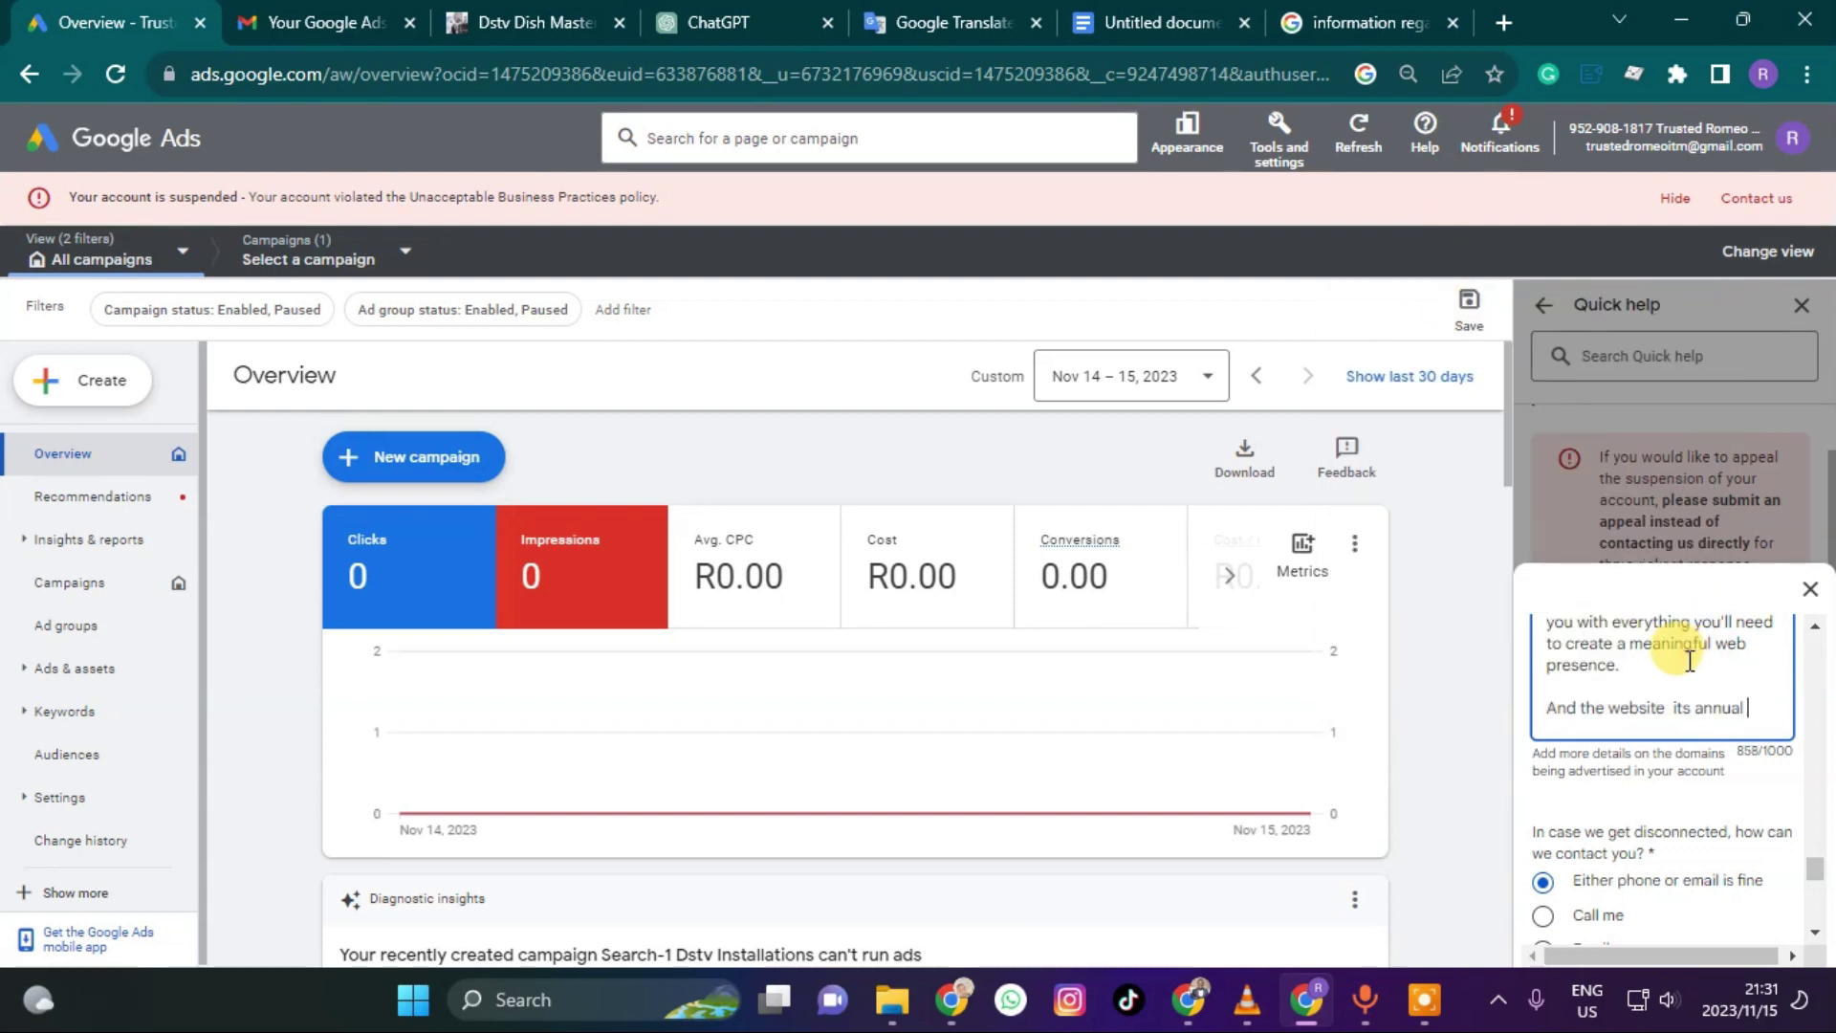
Insert "domain and hosting" after "website" in the last sentence of the Domain ownership answer, correcting the spelling of "hosting"
{"action": "left_click", "coordinate": [1669, 709]}
{"action": "type", "text": "domain and"}
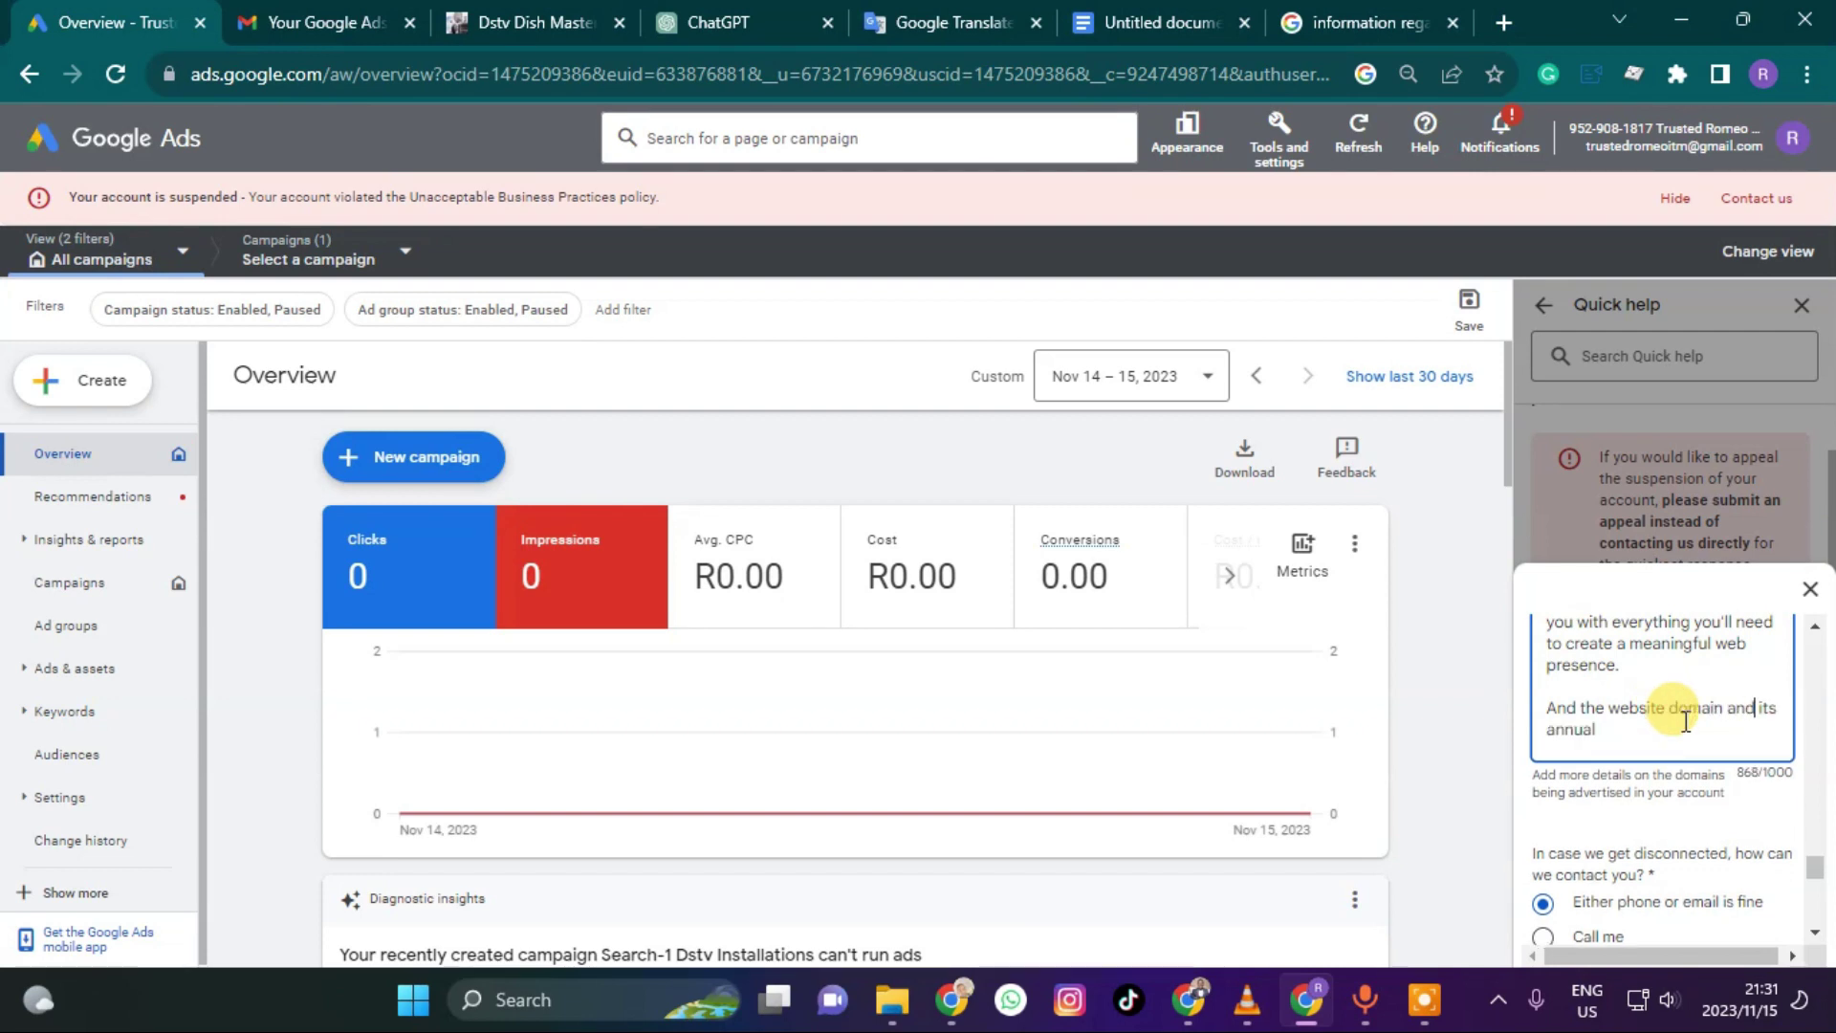
{"action": "type", "text": " hostiing"}
{"action": "right_click", "coordinate": [1573, 729]}
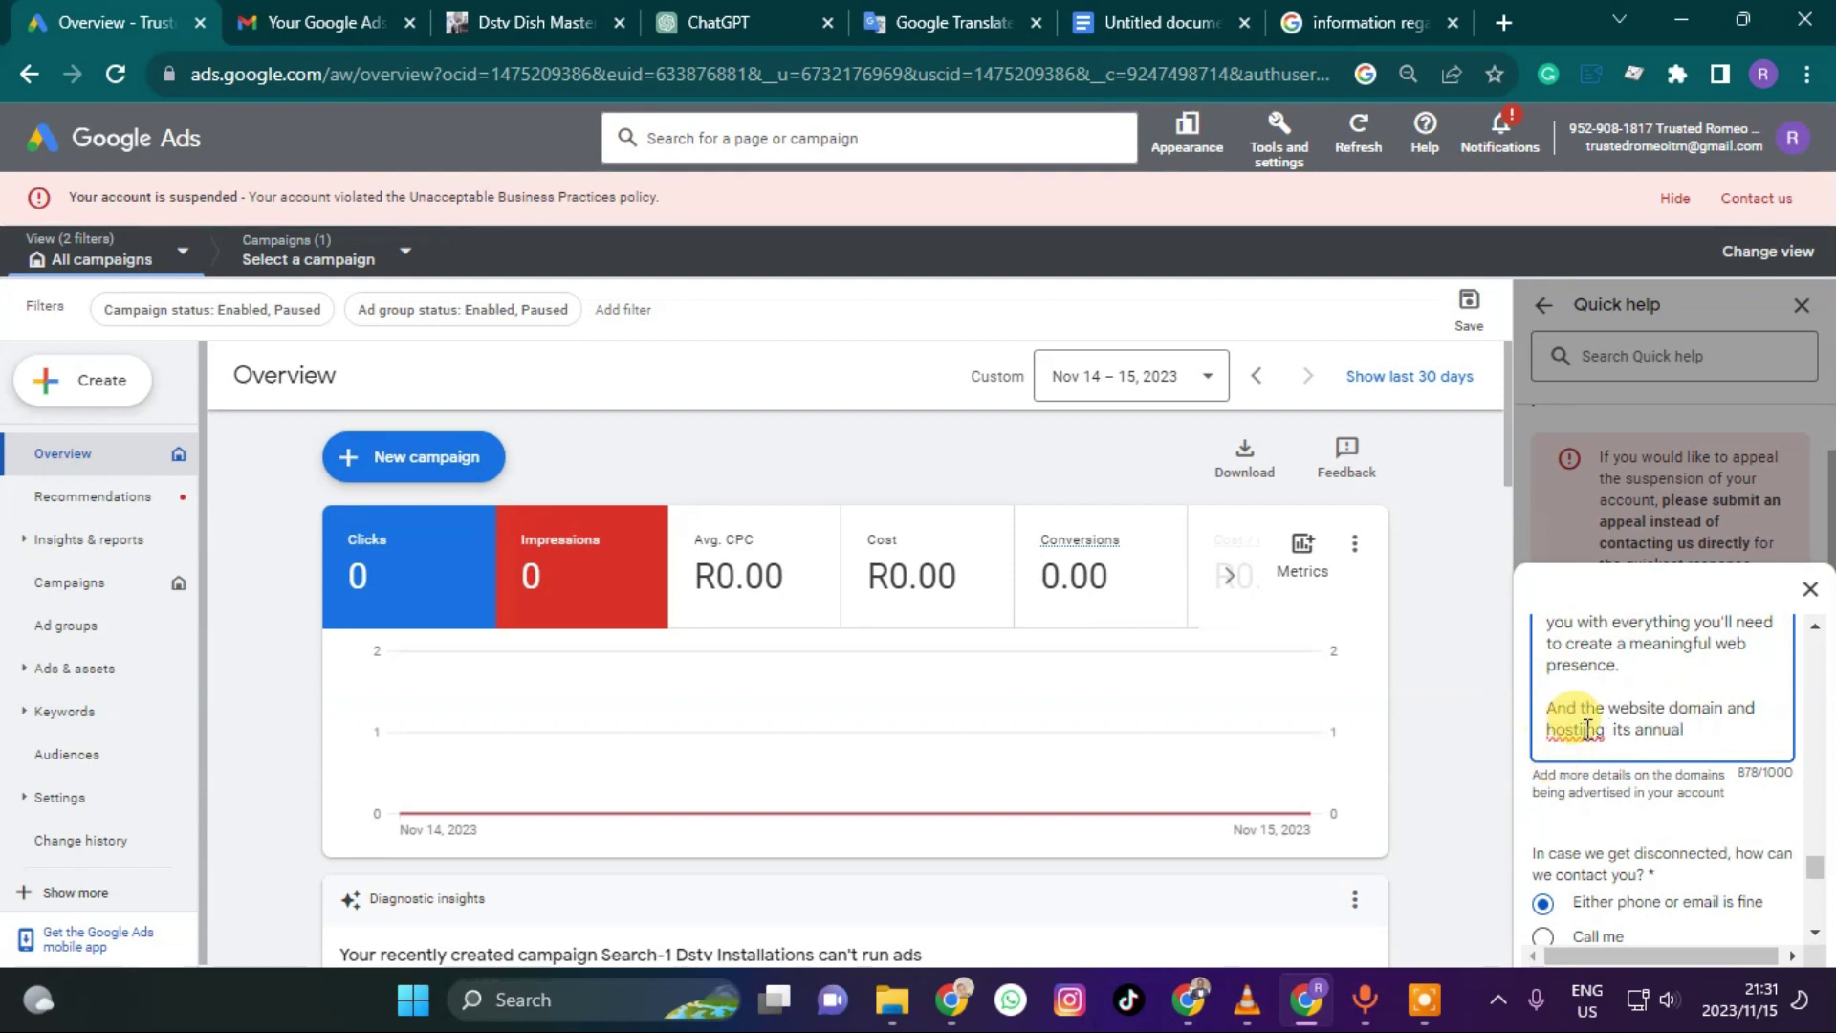
{"action": "left_click", "coordinate": [1336, 327]}
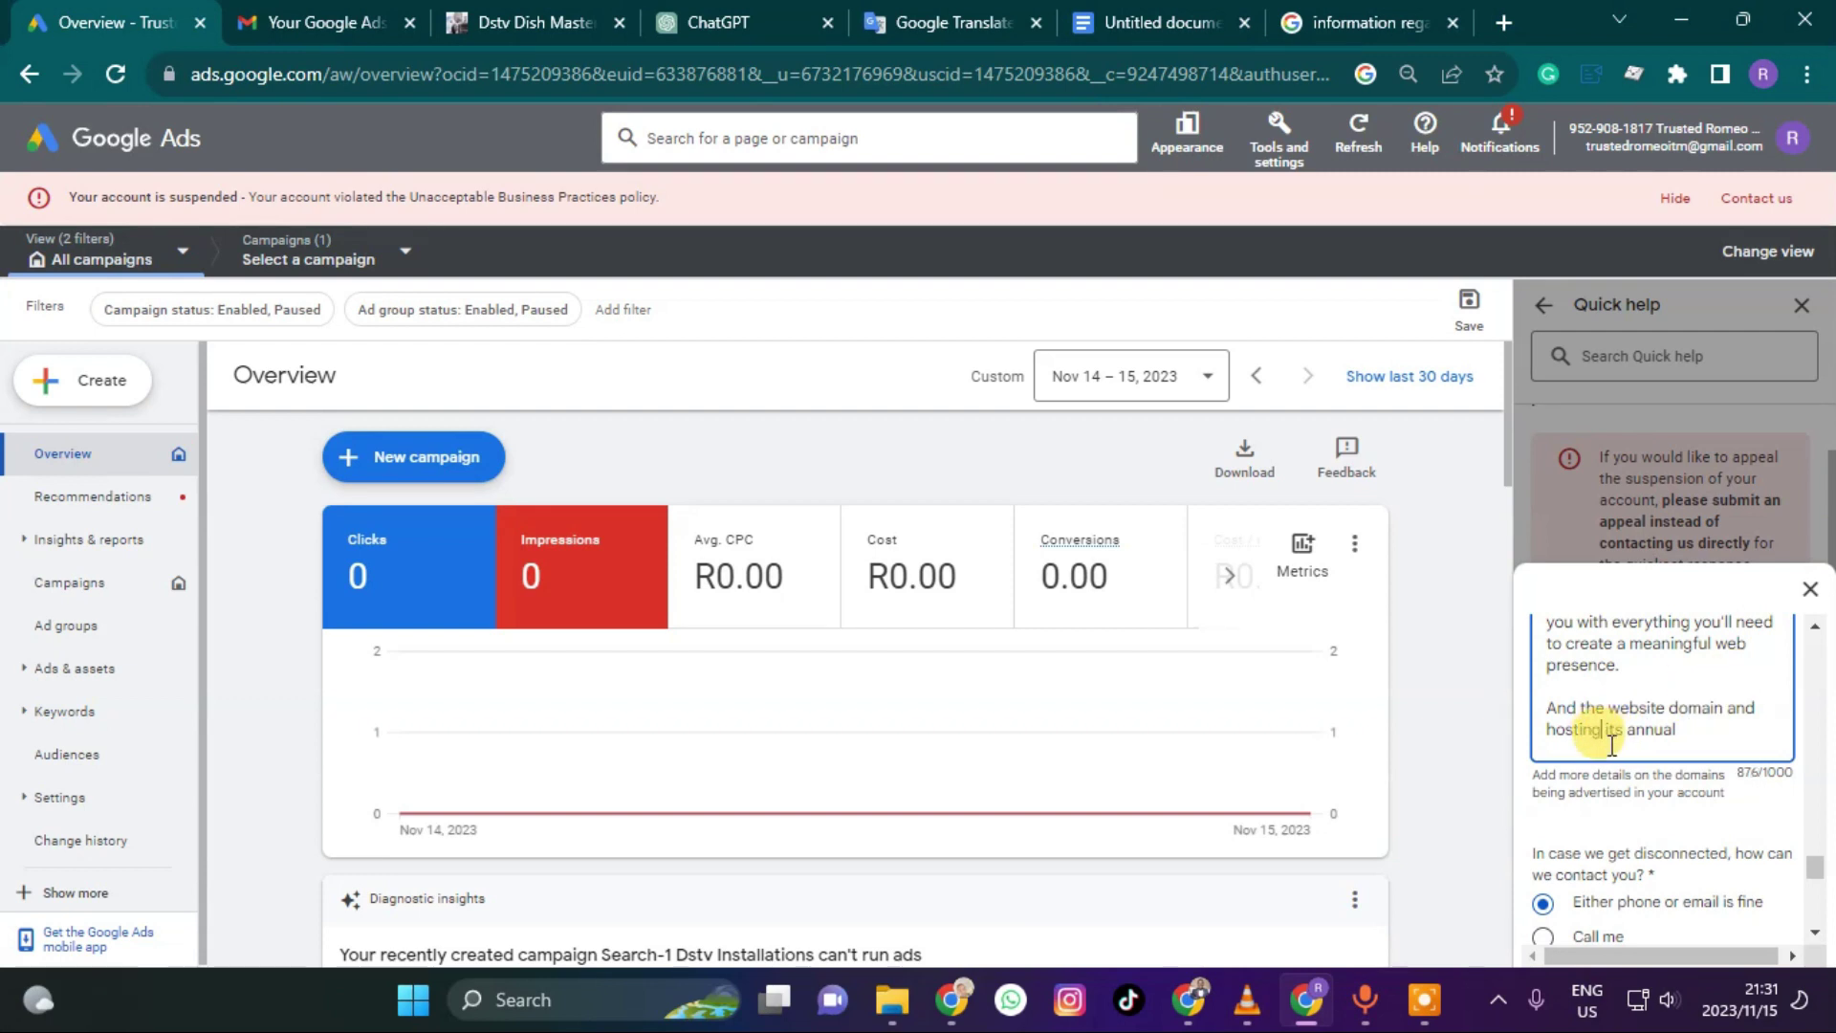
{"action": "scroll", "coordinate": [1616, 750], "scroll_direction": "down", "scroll_amount": 1}
{"action": "scroll", "coordinate": [1626, 708], "scroll_direction": "up", "scroll_amount": 1}
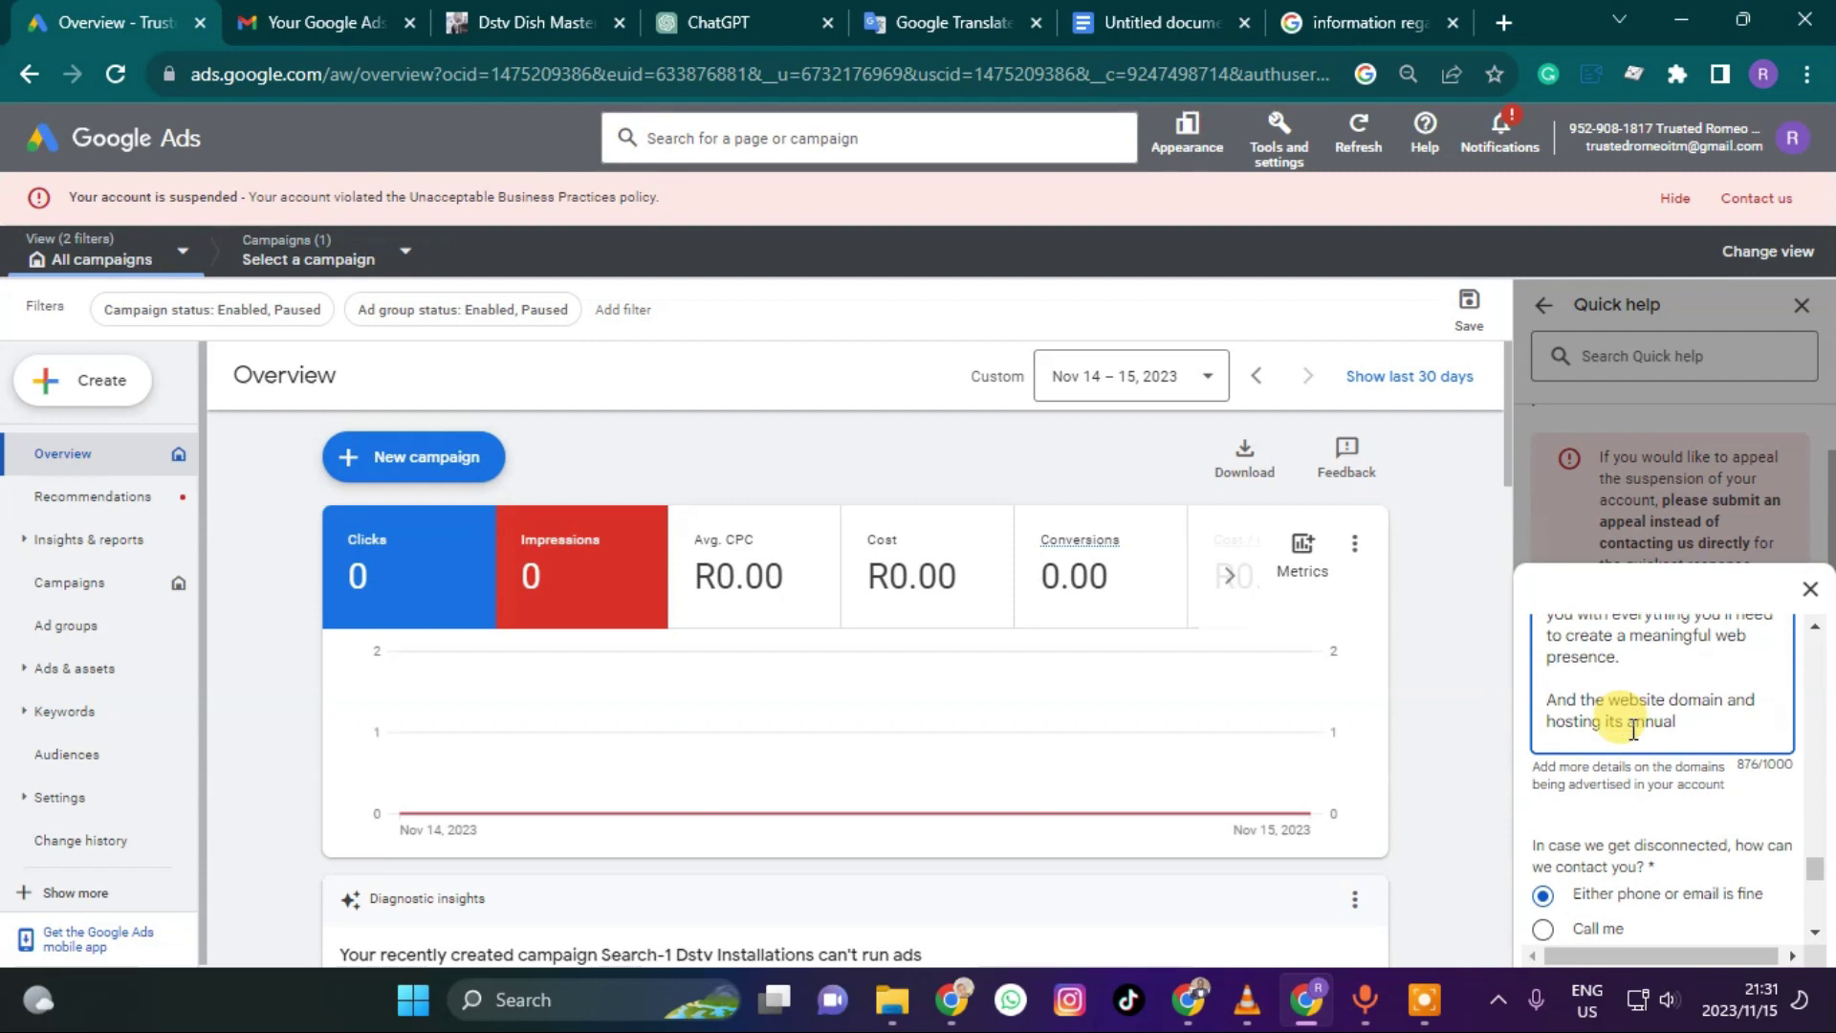
Fill in the saved contact phone number under South Africa (+27) and replace its leading zero with +27
{"action": "scroll", "coordinate": [1633, 730], "scroll_direction": "down", "scroll_amount": 2}
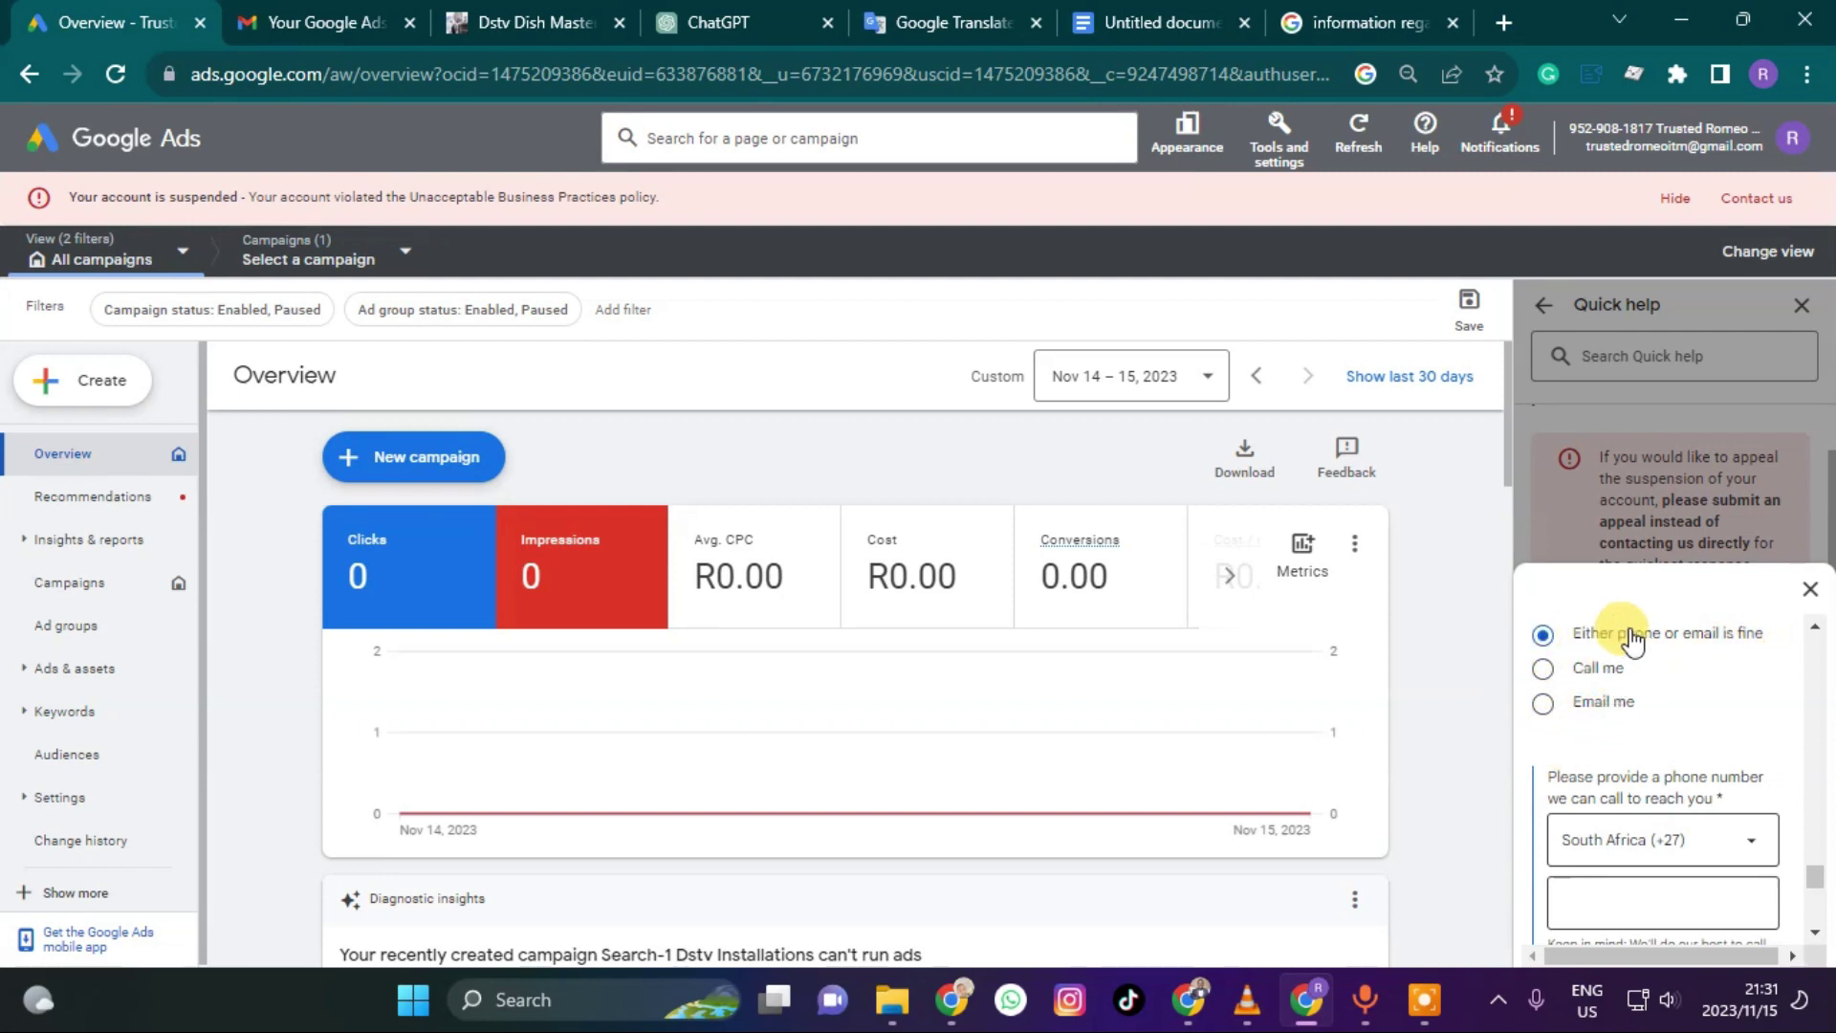
{"action": "scroll", "coordinate": [1693, 644], "scroll_direction": "down", "scroll_amount": 1}
{"action": "scroll", "coordinate": [1680, 713], "scroll_direction": "up", "scroll_amount": 2}
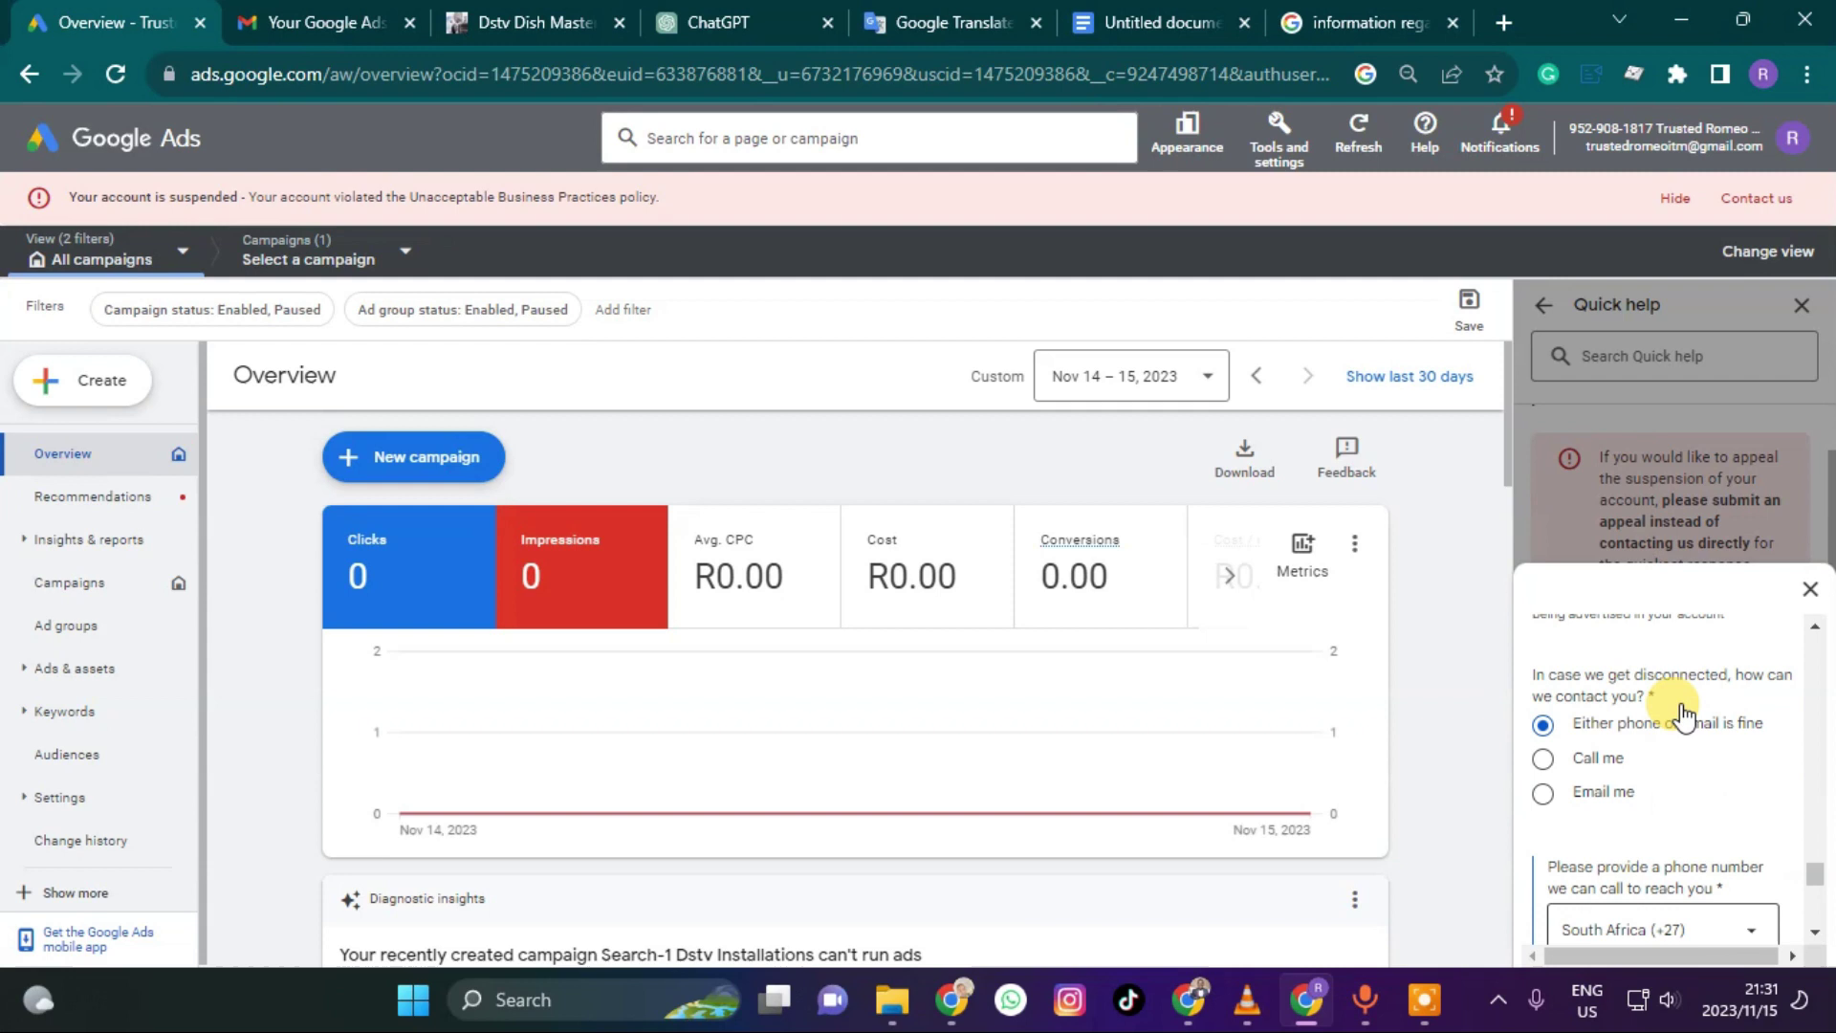
{"action": "scroll", "coordinate": [1683, 722], "scroll_direction": "down", "scroll_amount": 2}
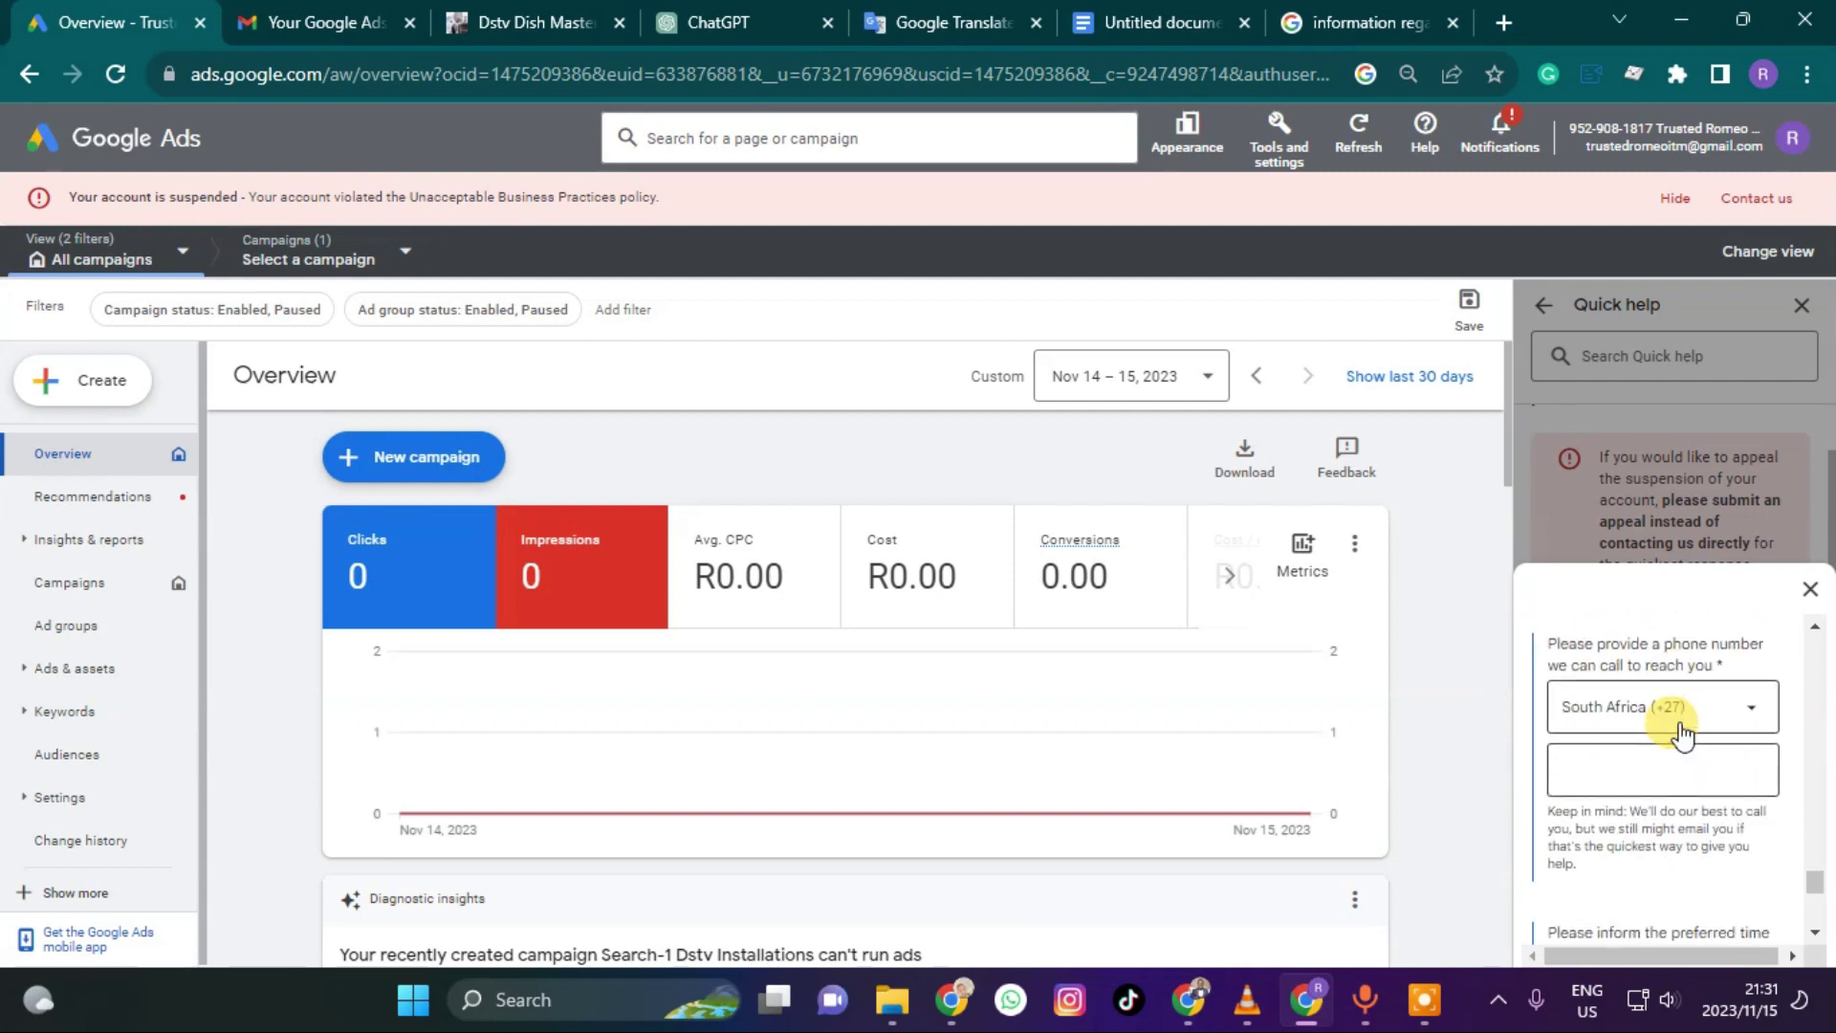
{"action": "left_click", "coordinate": [1606, 770]}
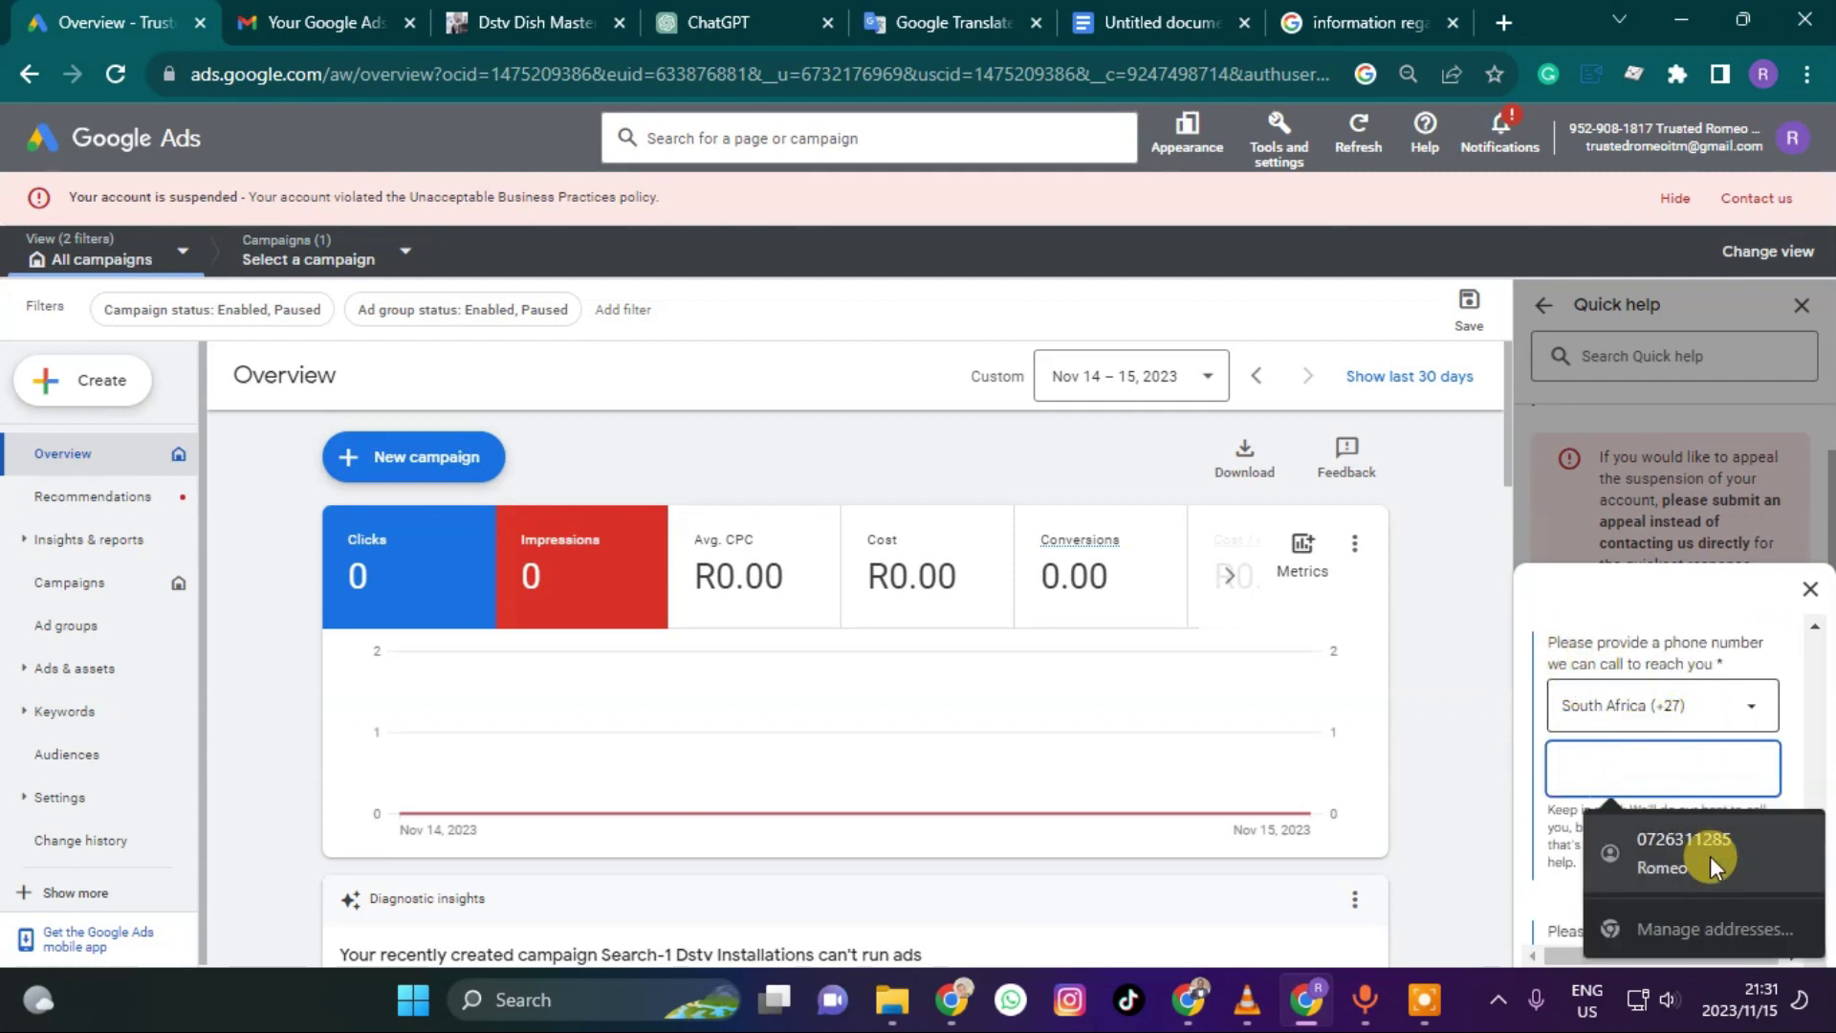
{"action": "left_click", "coordinate": [1709, 856]}
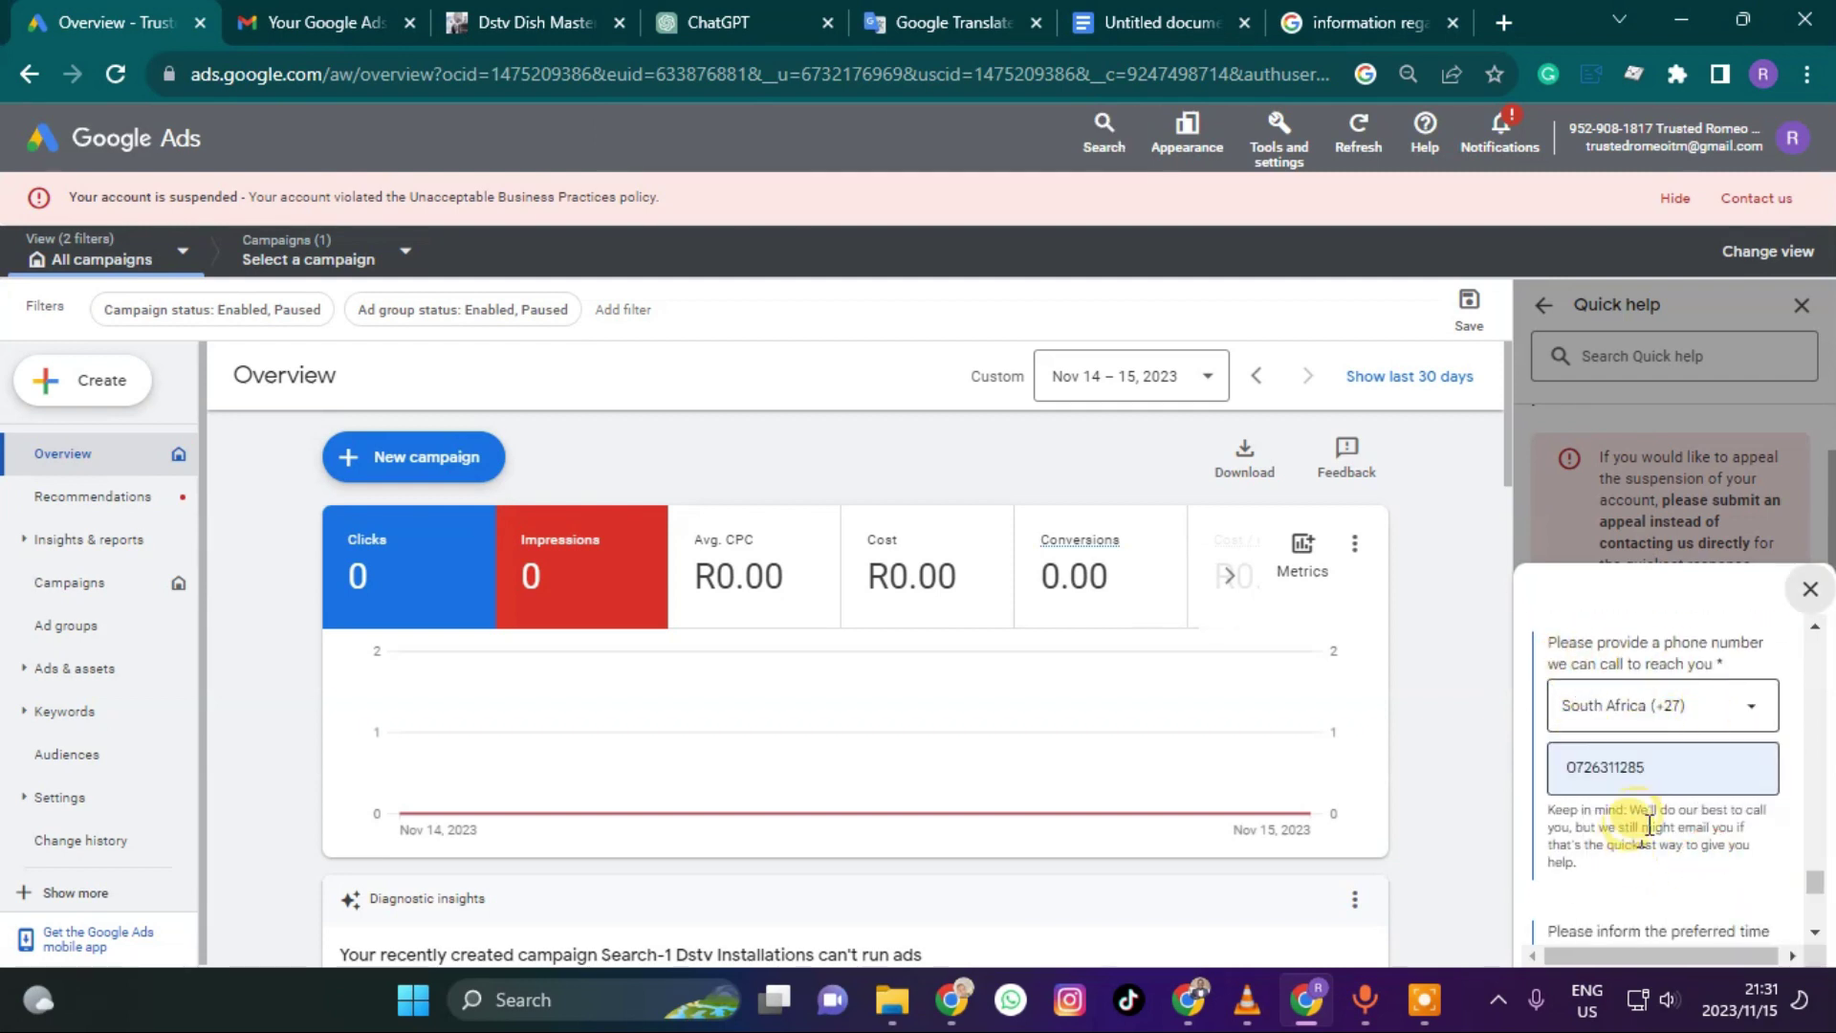
{"action": "left_click", "coordinate": [1621, 768]}
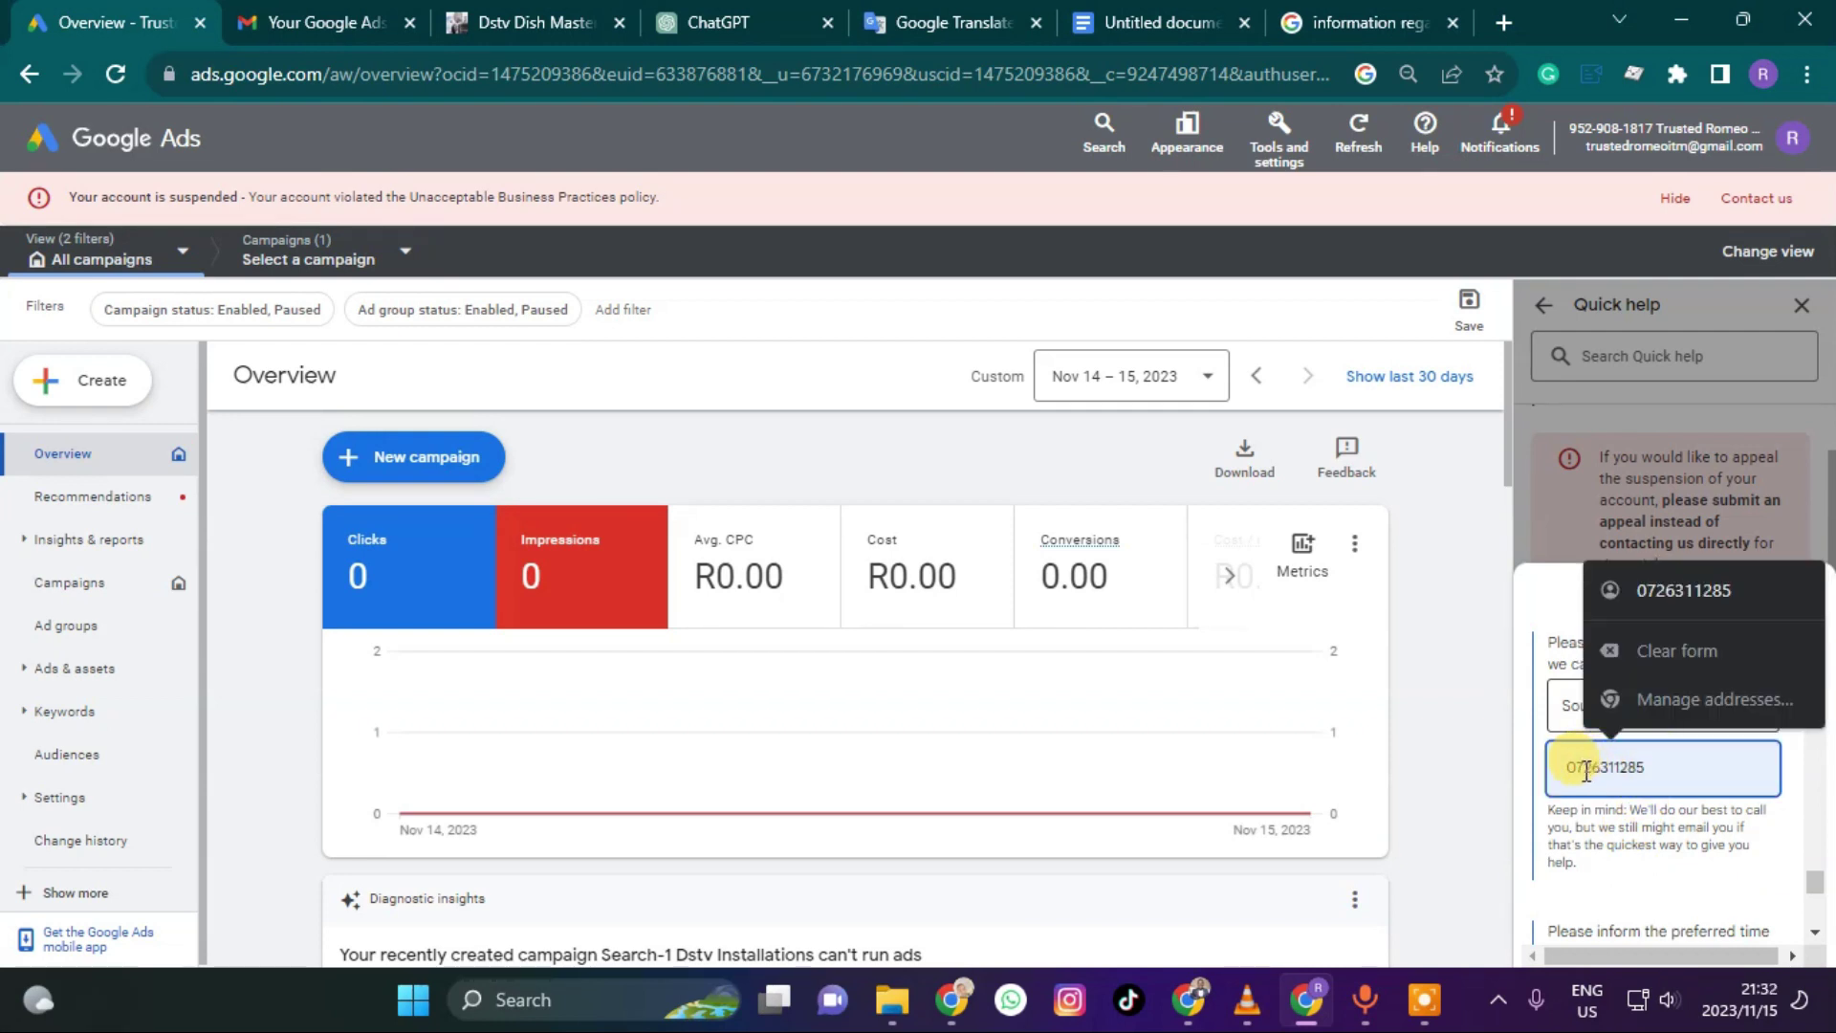
{"action": "left_click", "coordinate": [1576, 766]}
{"action": "key", "text": "BackSpace"}
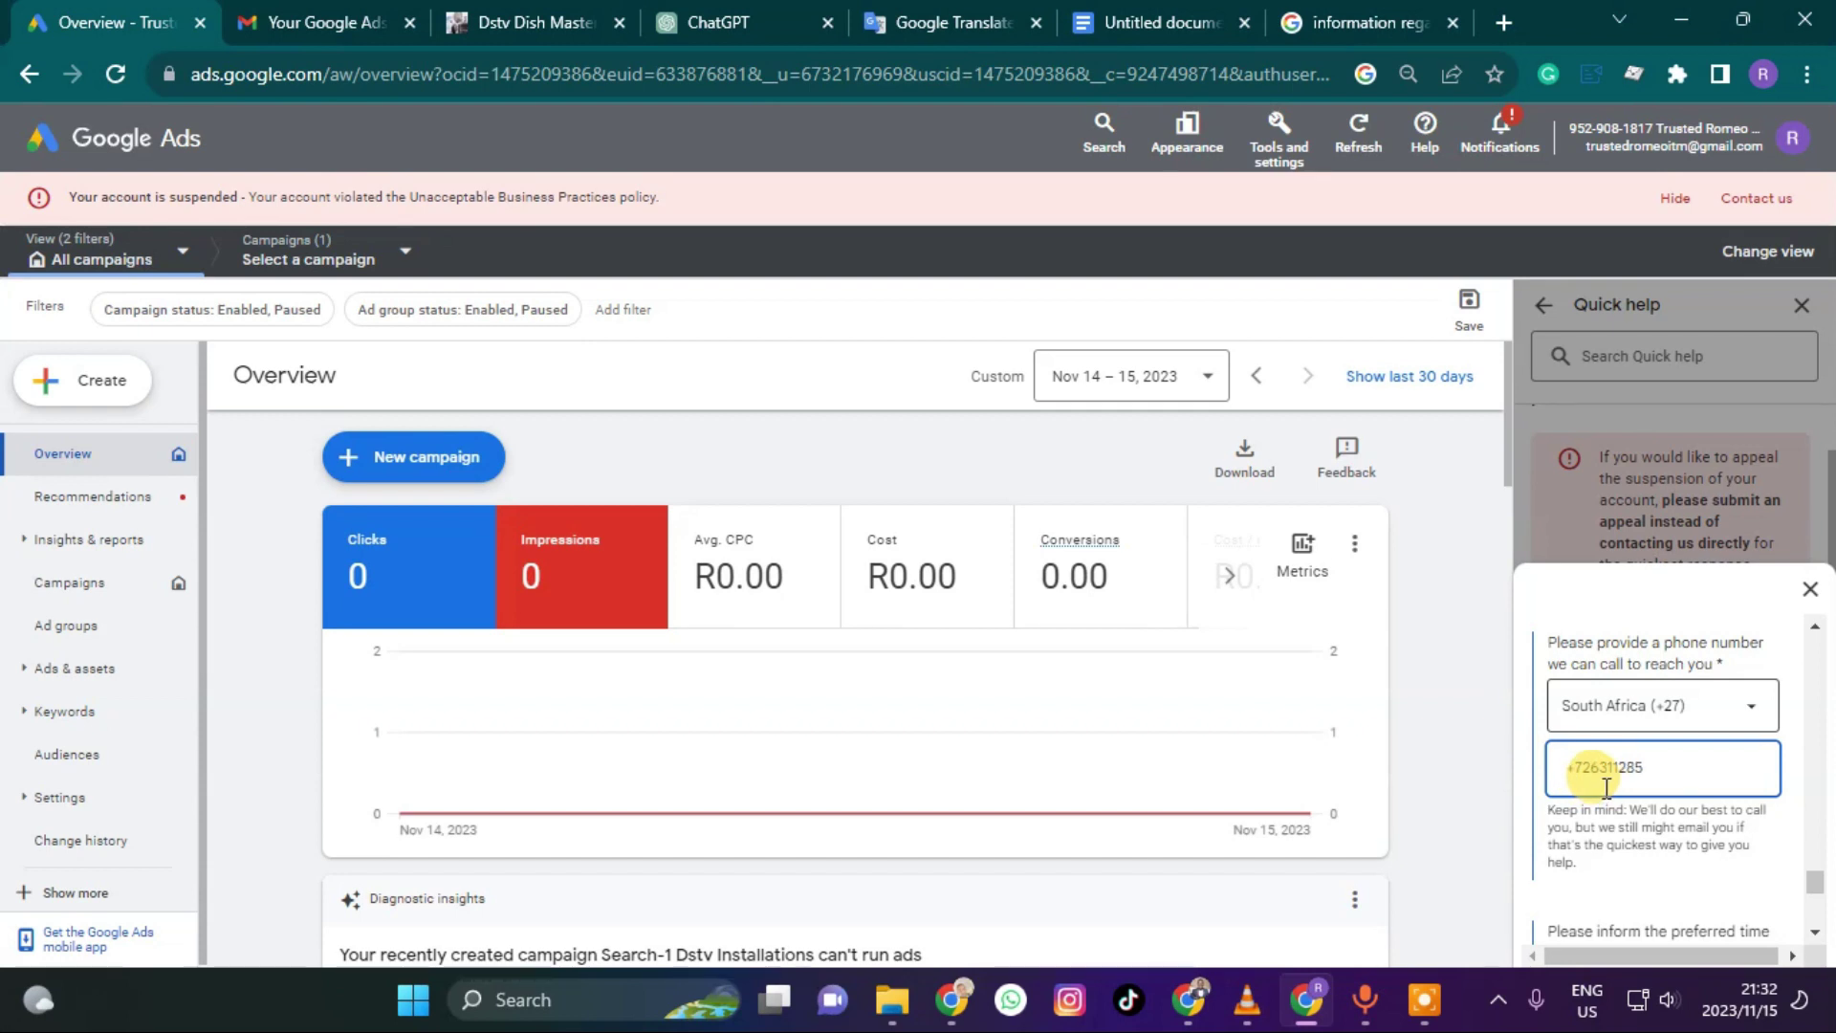
{"action": "type", "text": "+27"}
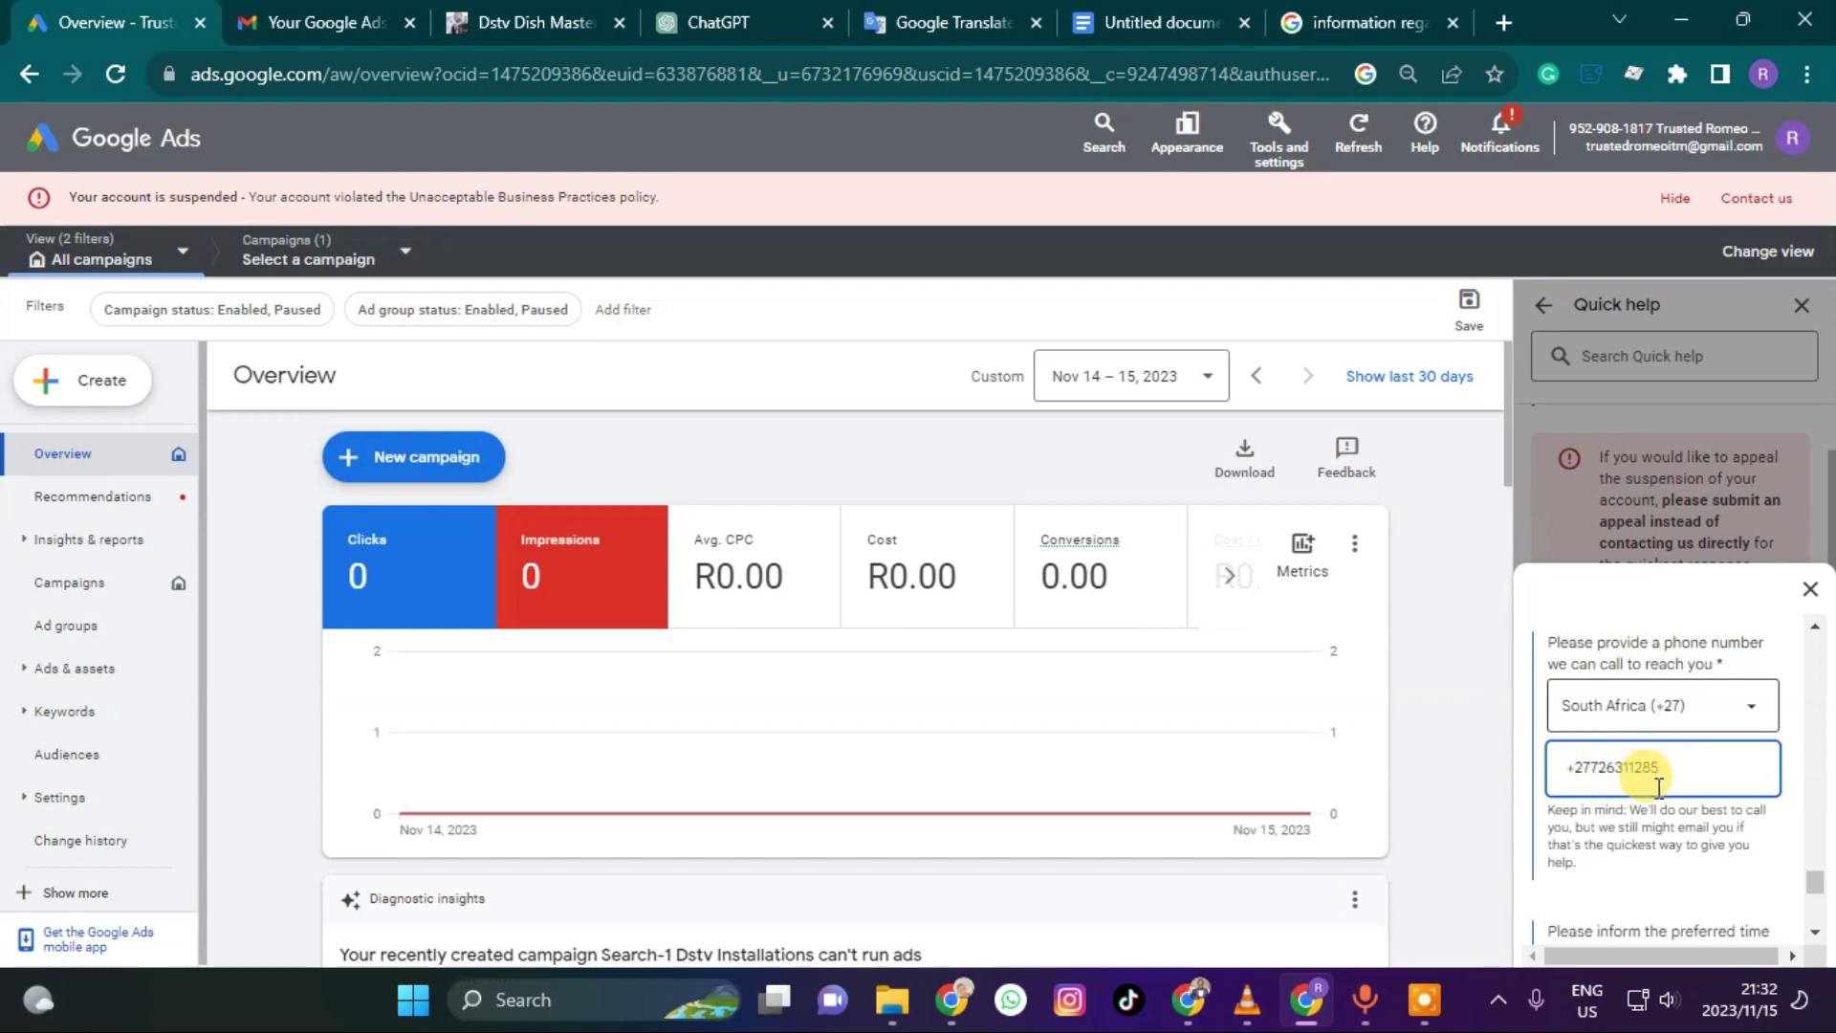
Set the preferred time to be called to the saved entry "Any time"
{"action": "scroll", "coordinate": [1664, 777], "scroll_direction": "down", "scroll_amount": 3}
{"action": "scroll", "coordinate": [1670, 770], "scroll_direction": "up", "scroll_amount": 1}
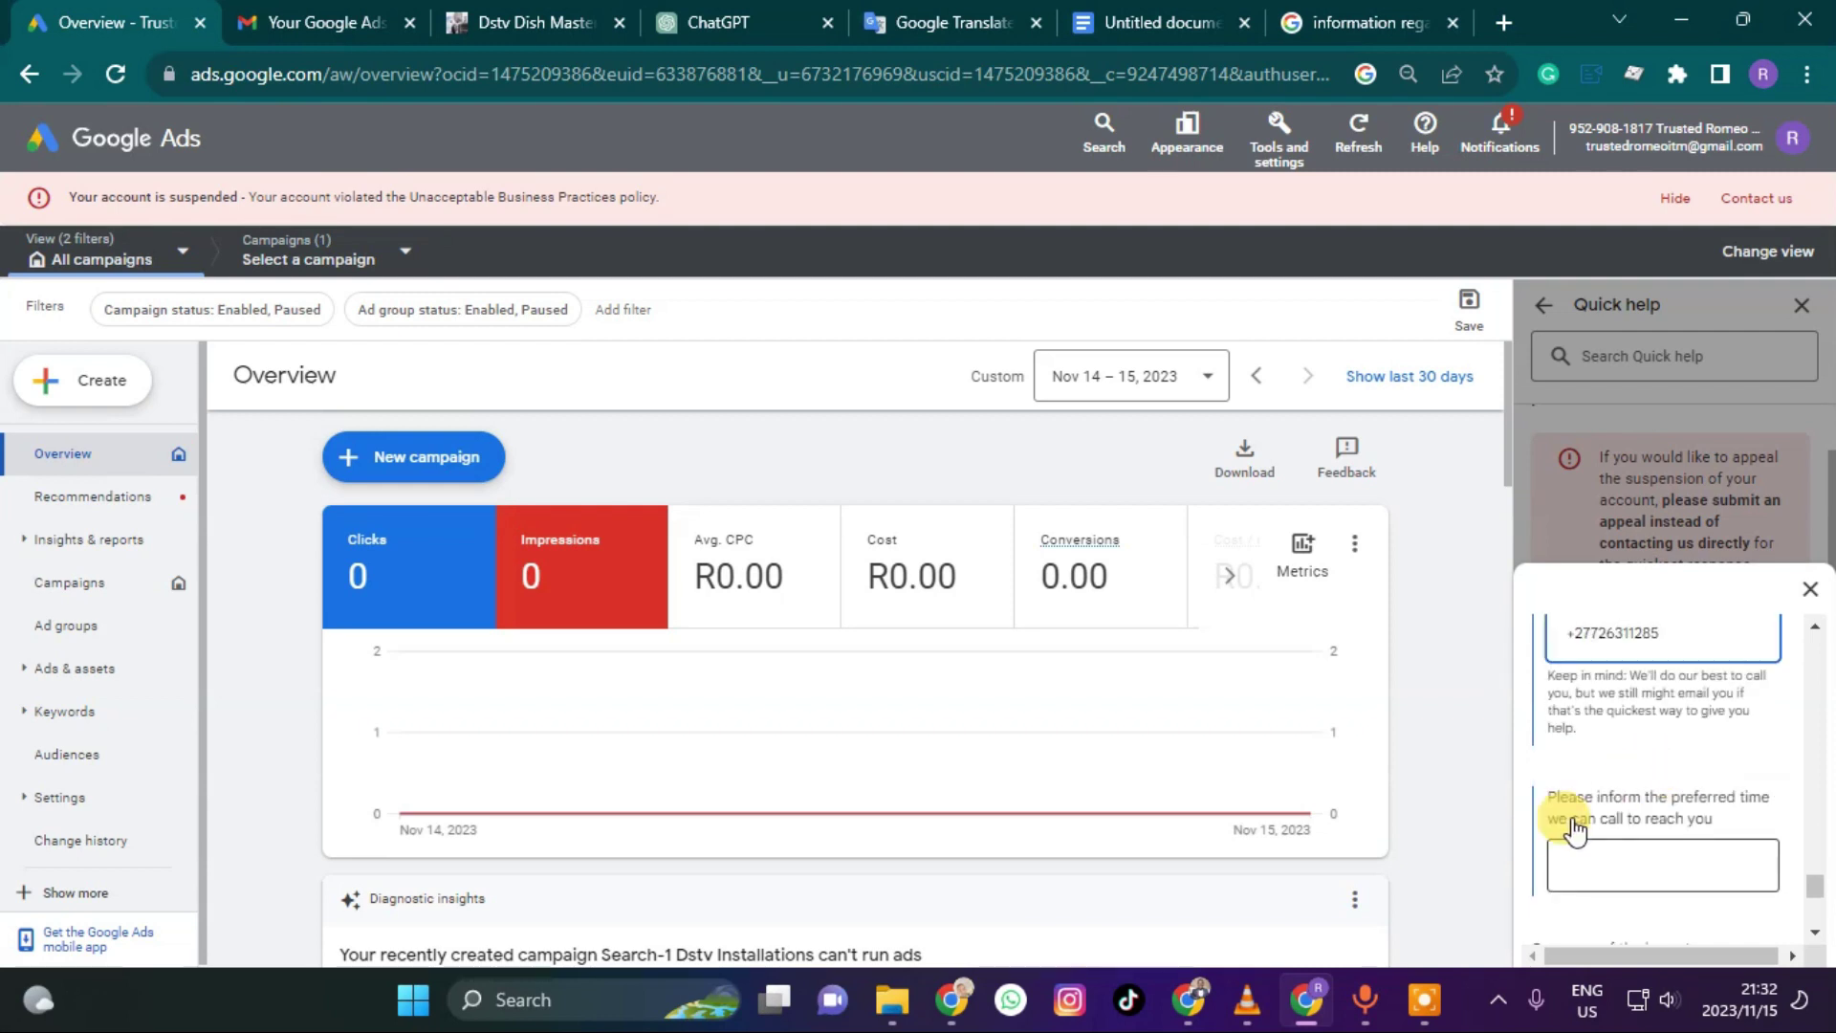
{"action": "left_click", "coordinate": [1611, 865]}
{"action": "left_click", "coordinate": [1660, 927]}
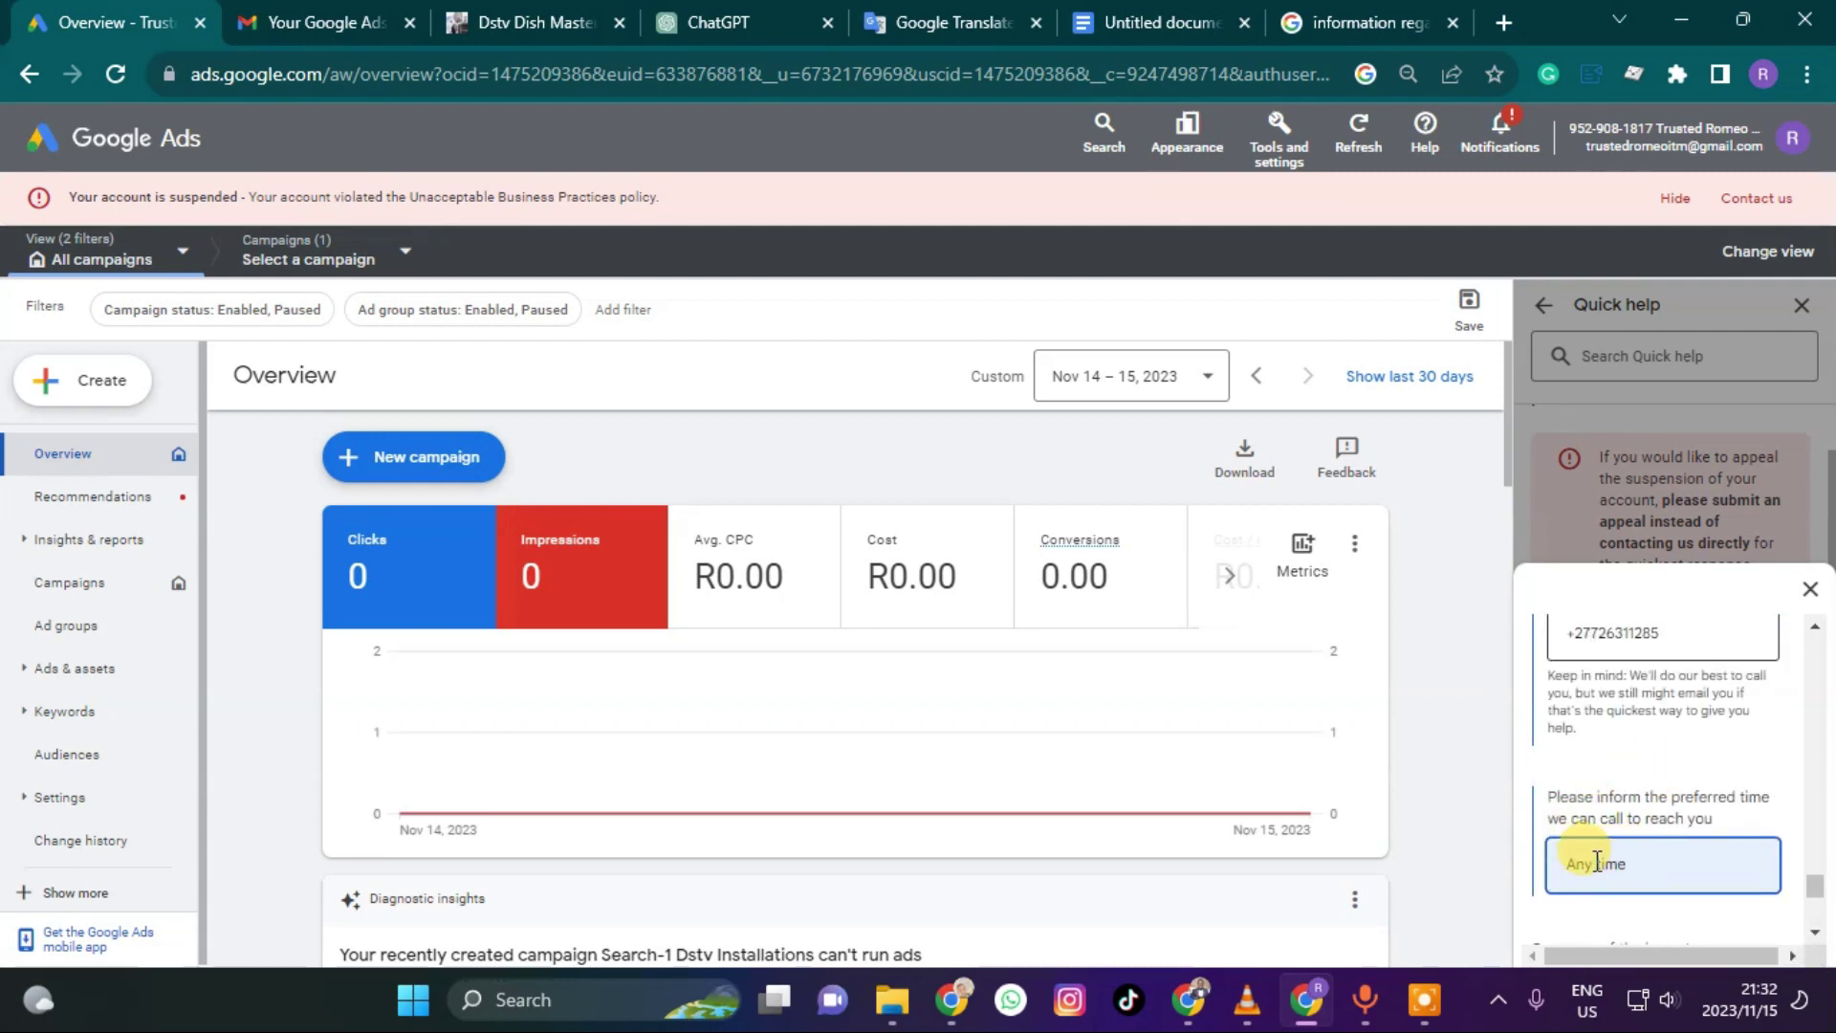
Copy "violated the Unacceptable Business Practices policy" from the suspension notice for use in the Summary of the issue answer
{"action": "scroll", "coordinate": [1597, 860], "scroll_direction": "down", "scroll_amount": 3}
{"action": "left_click", "coordinate": [1616, 742]}
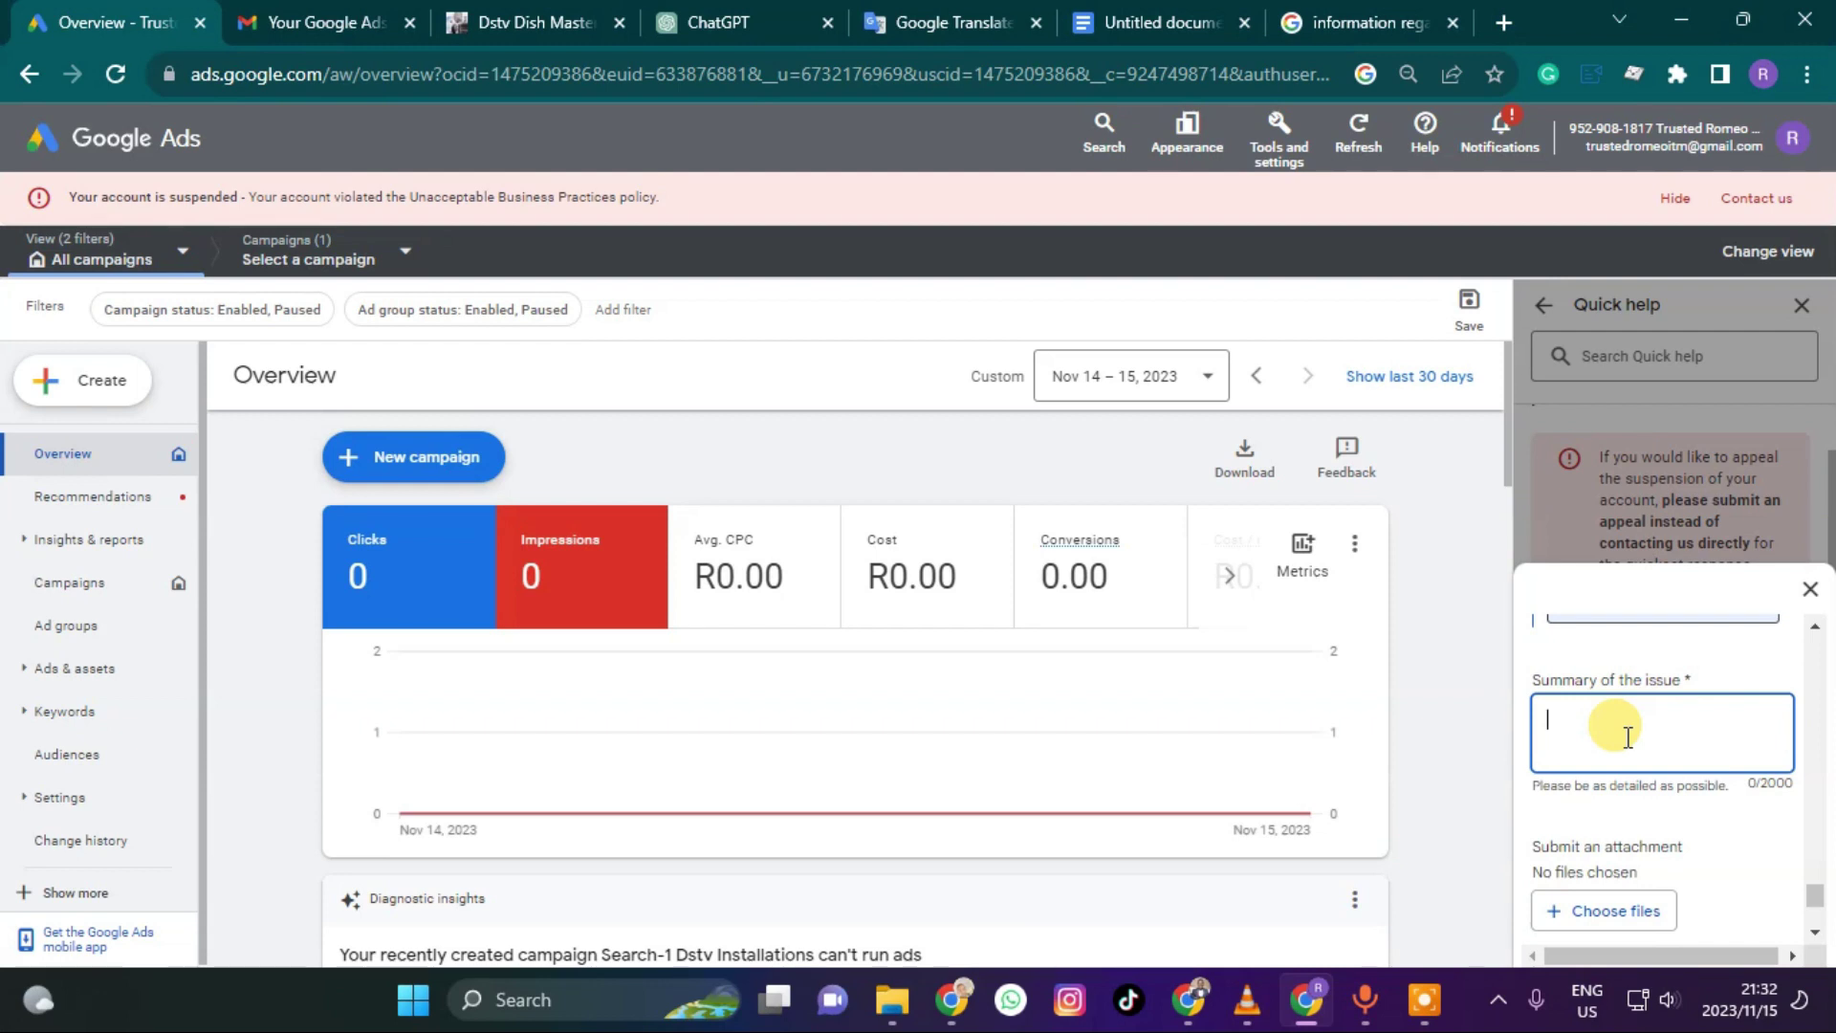
{"action": "left_click", "coordinate": [330, 197]}
{"action": "left_click_drag", "start_coordinate": [659, 197], "coordinate": [336, 195]}
{"action": "right_click", "coordinate": [371, 198]}
{"action": "left_click", "coordinate": [473, 220]}
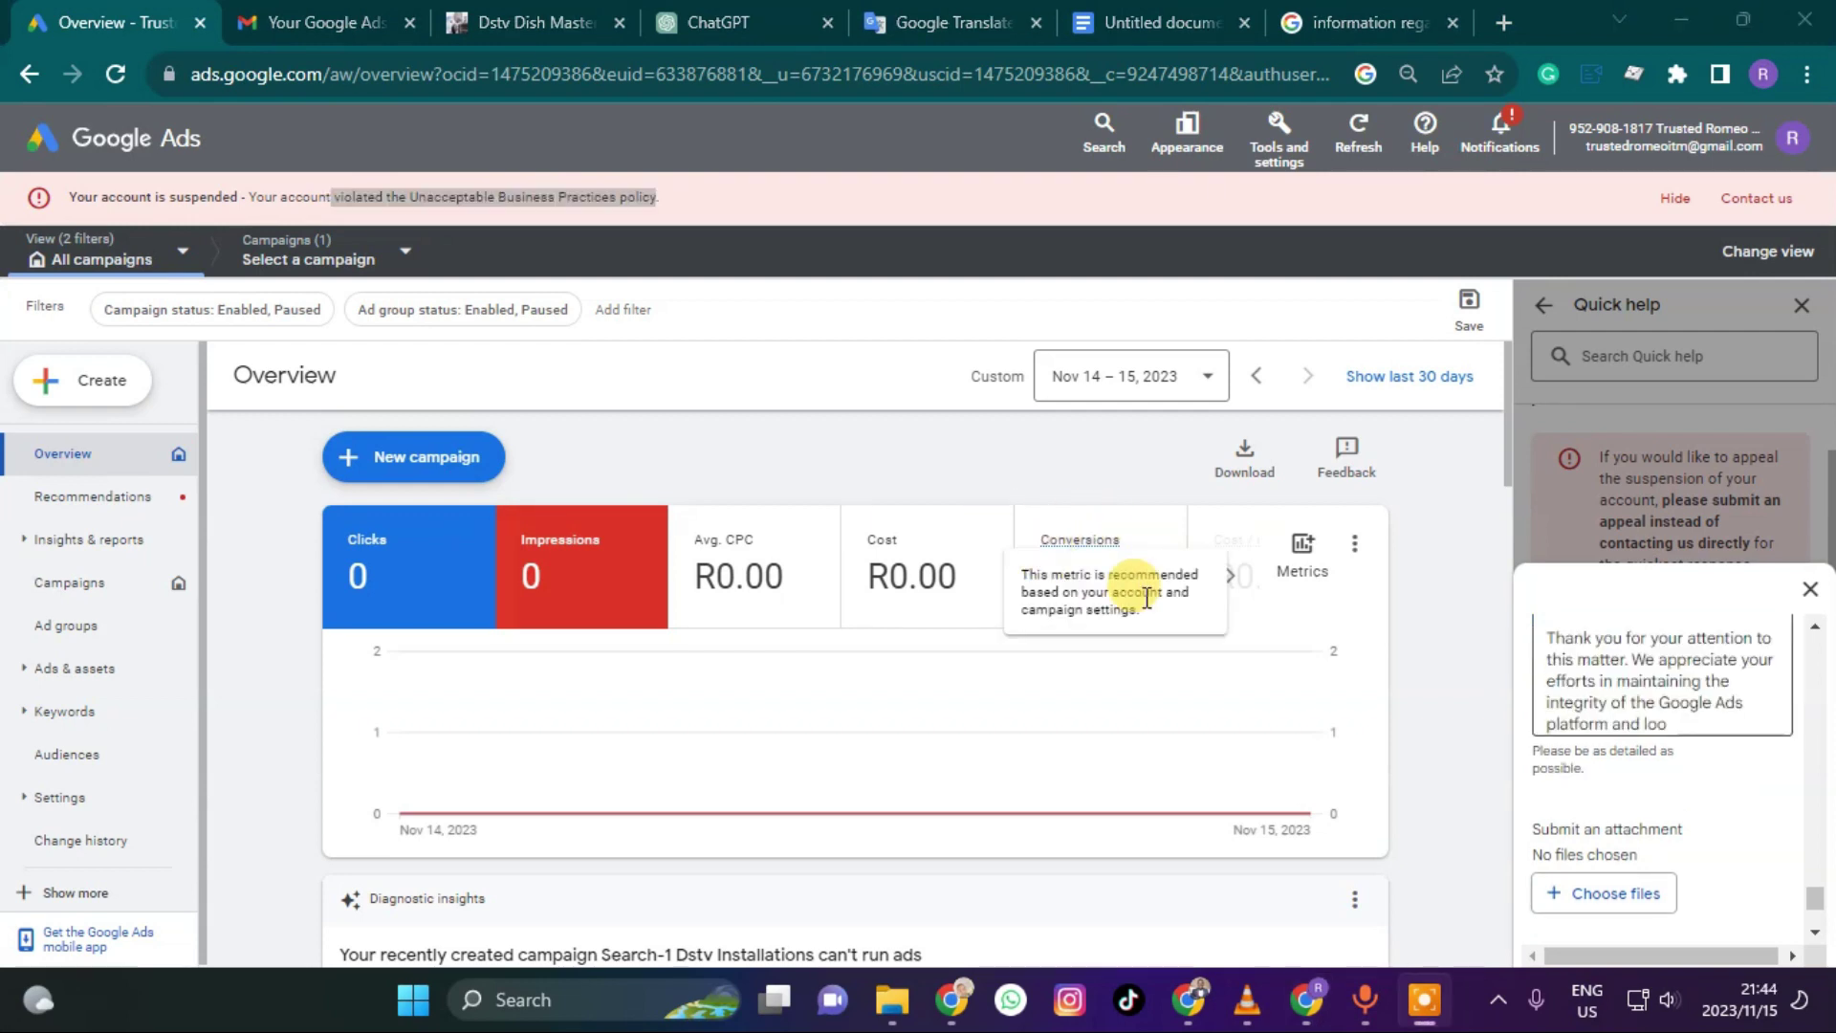
Review the appeal letter in Summary of the issue, and switch to the untitled Google Docs document after closing the search results tab
{"action": "scroll", "coordinate": [1625, 717], "scroll_direction": "up", "scroll_amount": 3}
{"action": "scroll", "coordinate": [1637, 718], "scroll_direction": "up", "scroll_amount": 5}
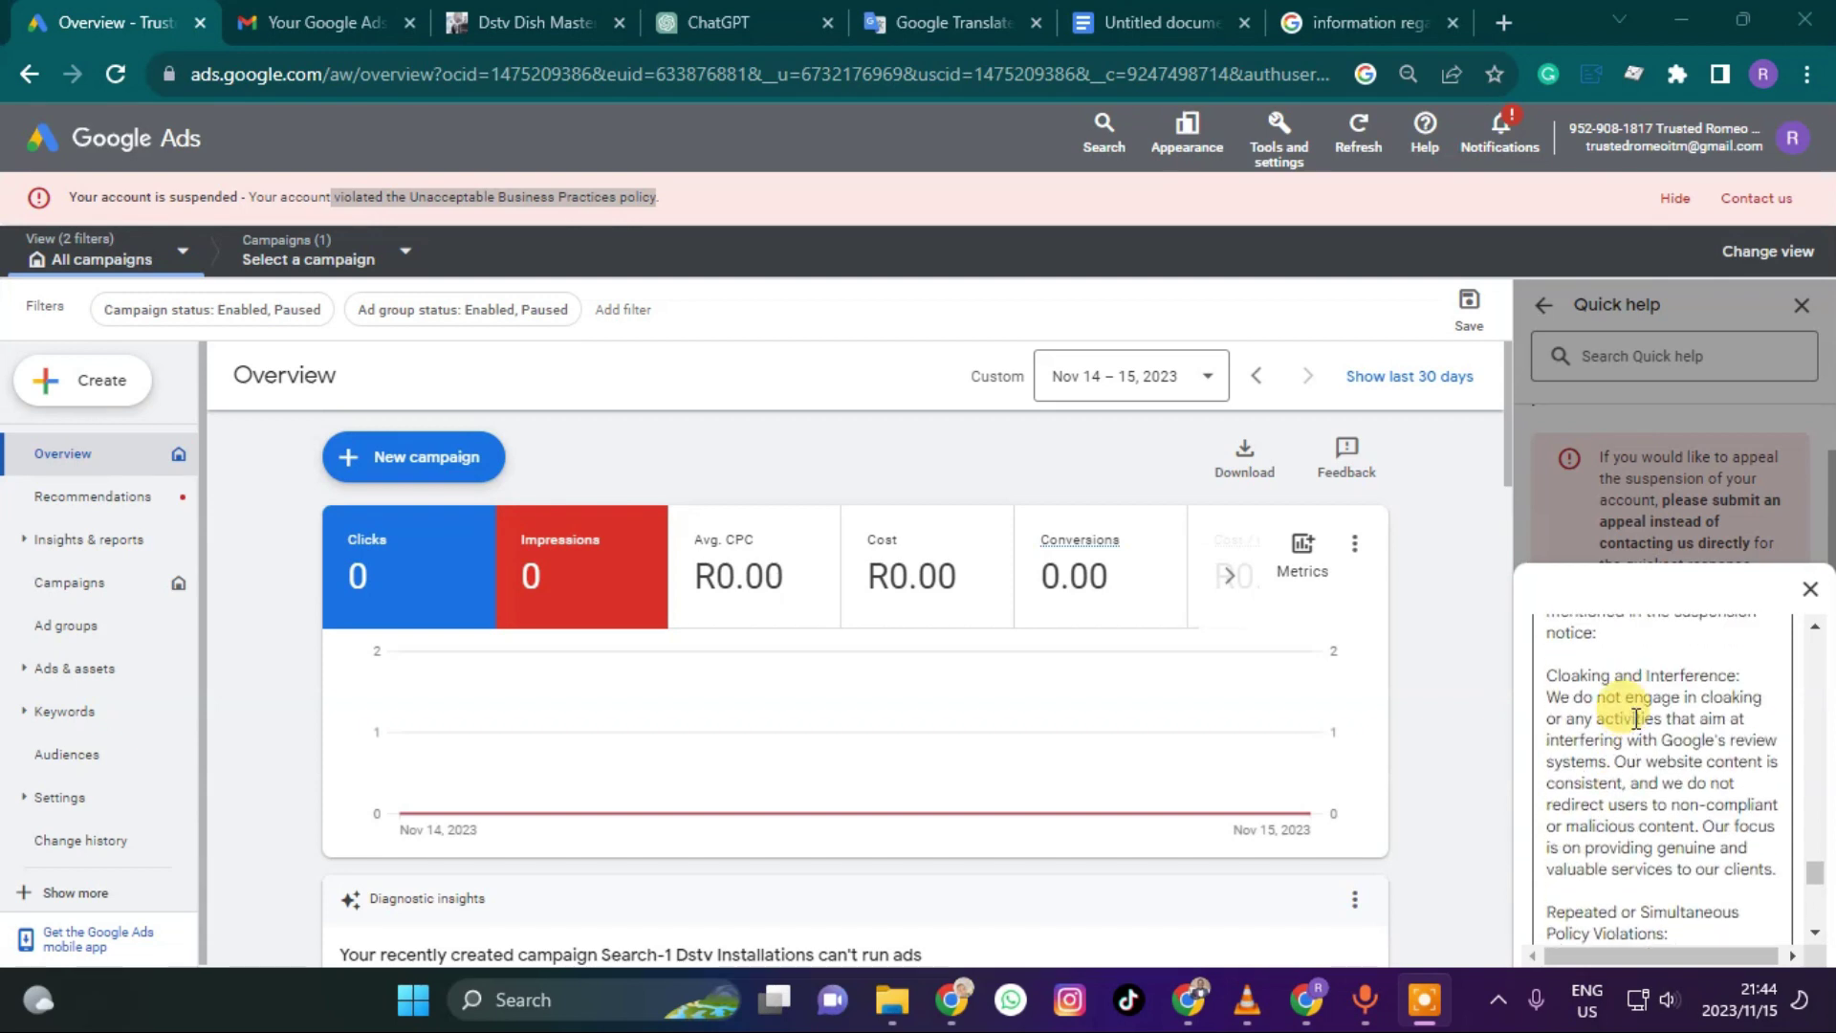
{"action": "scroll", "coordinate": [1636, 715], "scroll_direction": "up", "scroll_amount": 3}
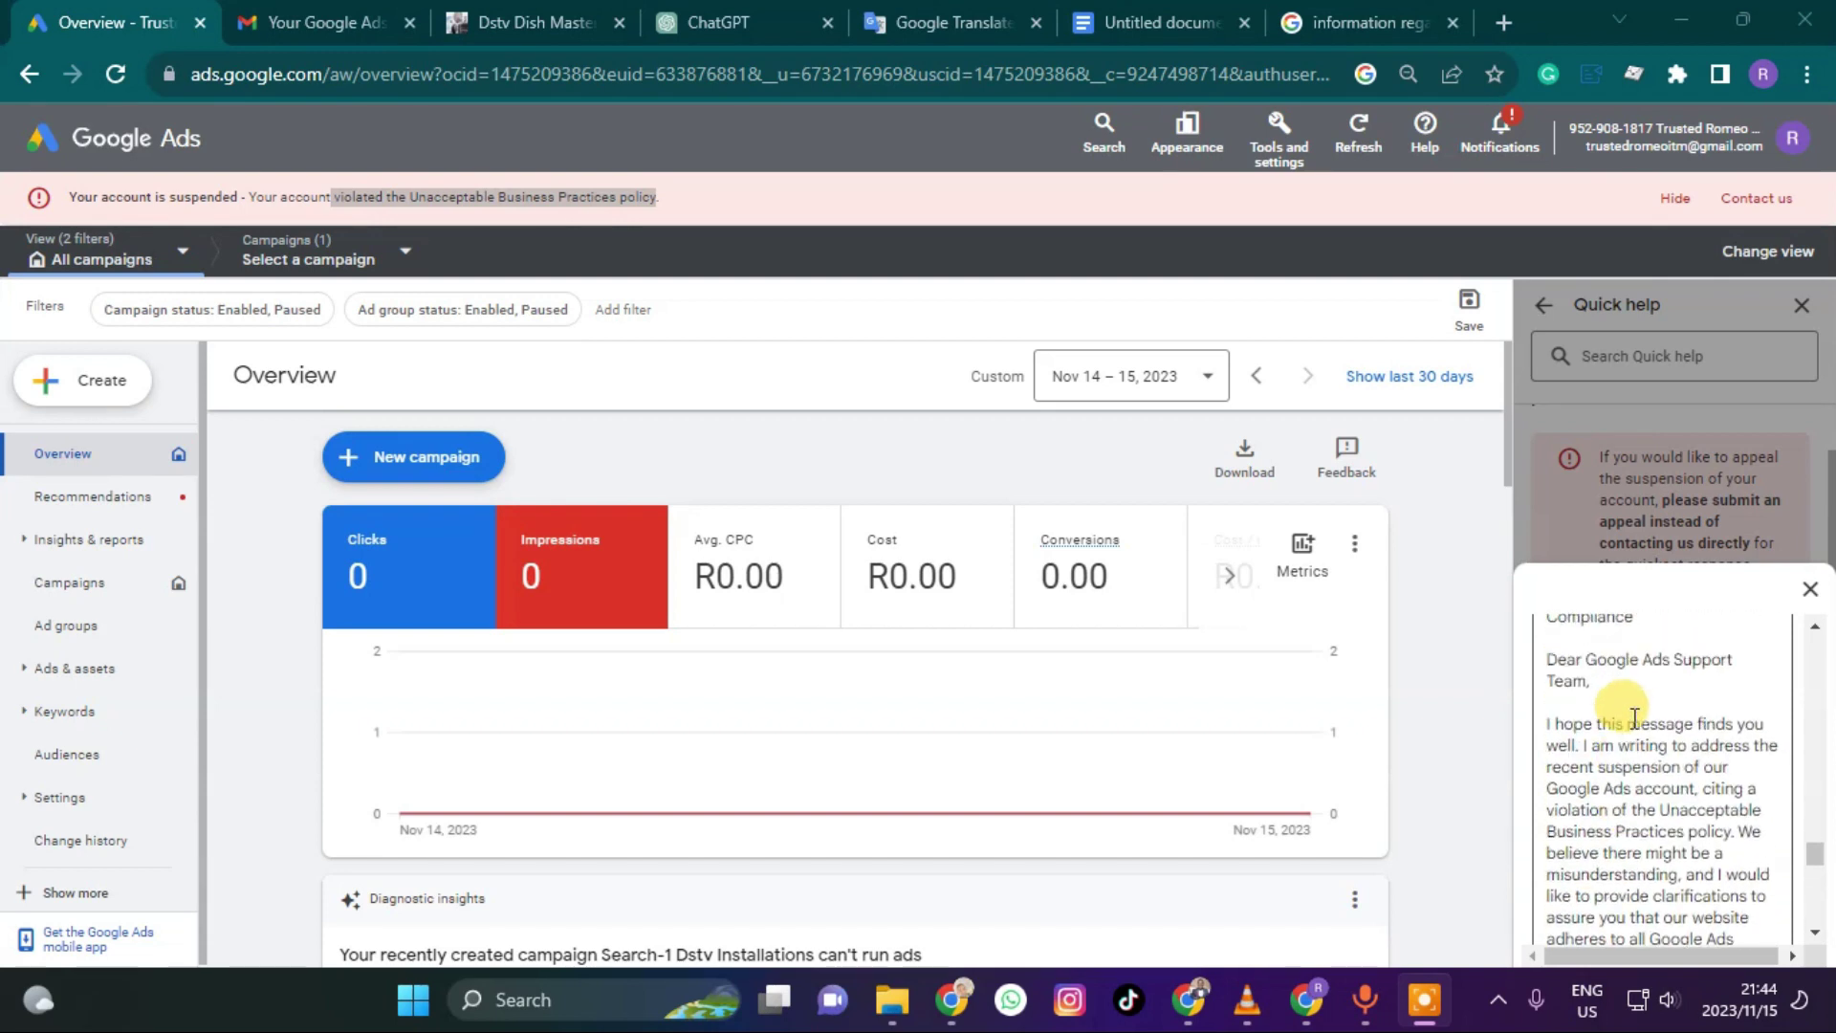
{"action": "left_click", "coordinate": [1454, 20]}
{"action": "left_click", "coordinate": [1307, 26]}
Add several blank lines below the document's last paragraph and paste the appeal letter to the Google Ads Support Team there without formatting
{"action": "left_click", "coordinate": [517, 587]}
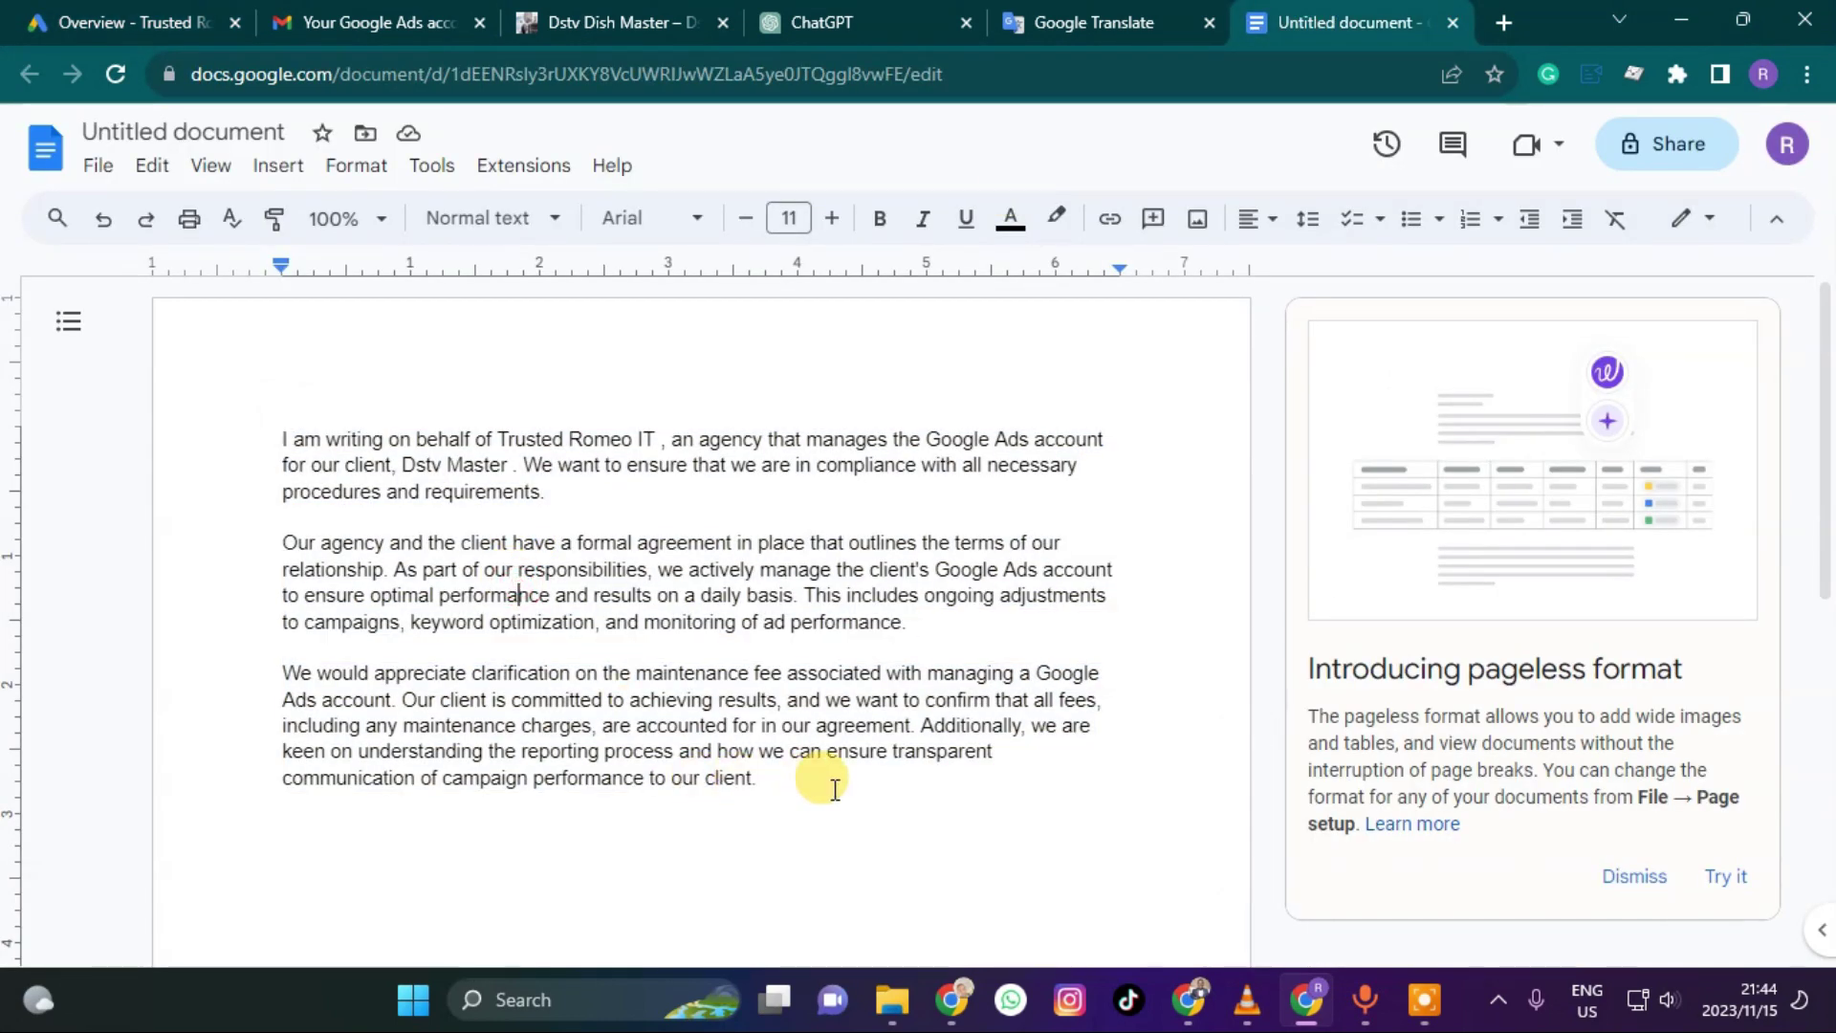
{"action": "key", "text": "Return"}
{"action": "key", "text": "Return"}
{"action": "key", "text": "Return"}
{"action": "key", "text": "Return"}
{"action": "key", "text": "Return"}
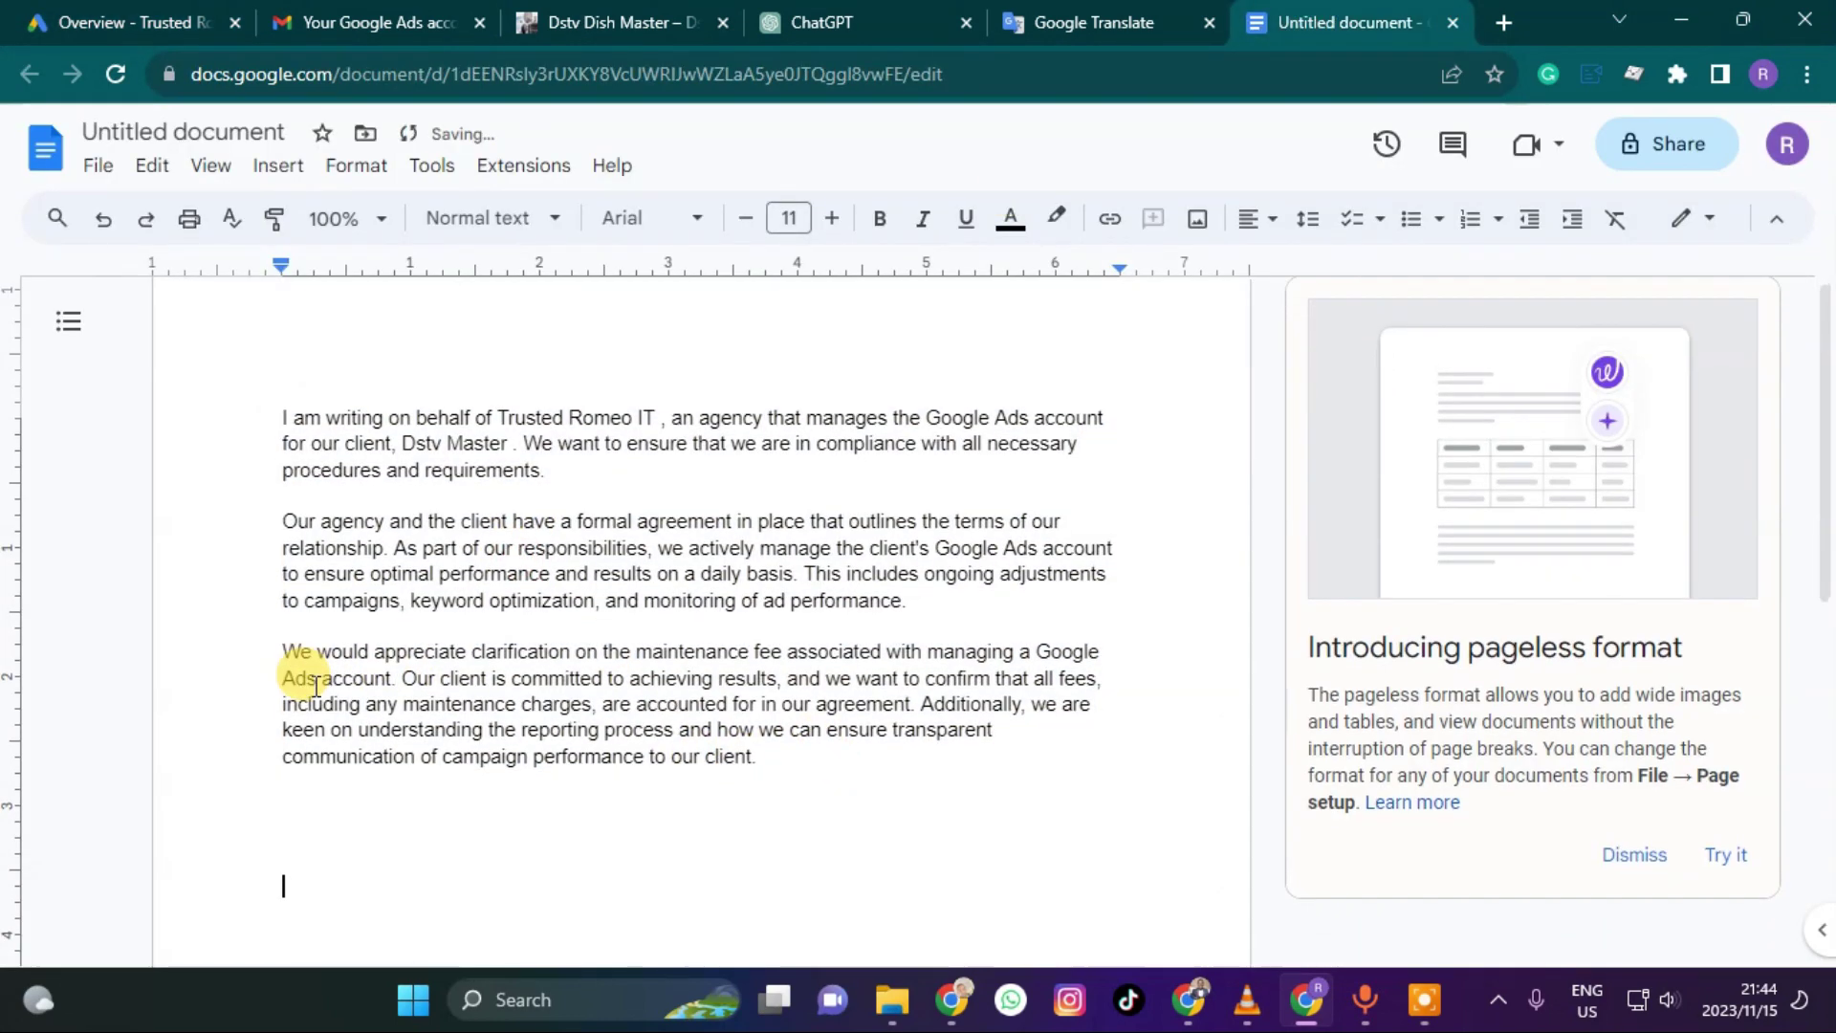
{"action": "scroll", "coordinate": [345, 640], "scroll_direction": "down", "scroll_amount": 5}
{"action": "scroll", "coordinate": [346, 640], "scroll_direction": "up", "scroll_amount": 5}
{"action": "key", "text": "ctrl+v"}
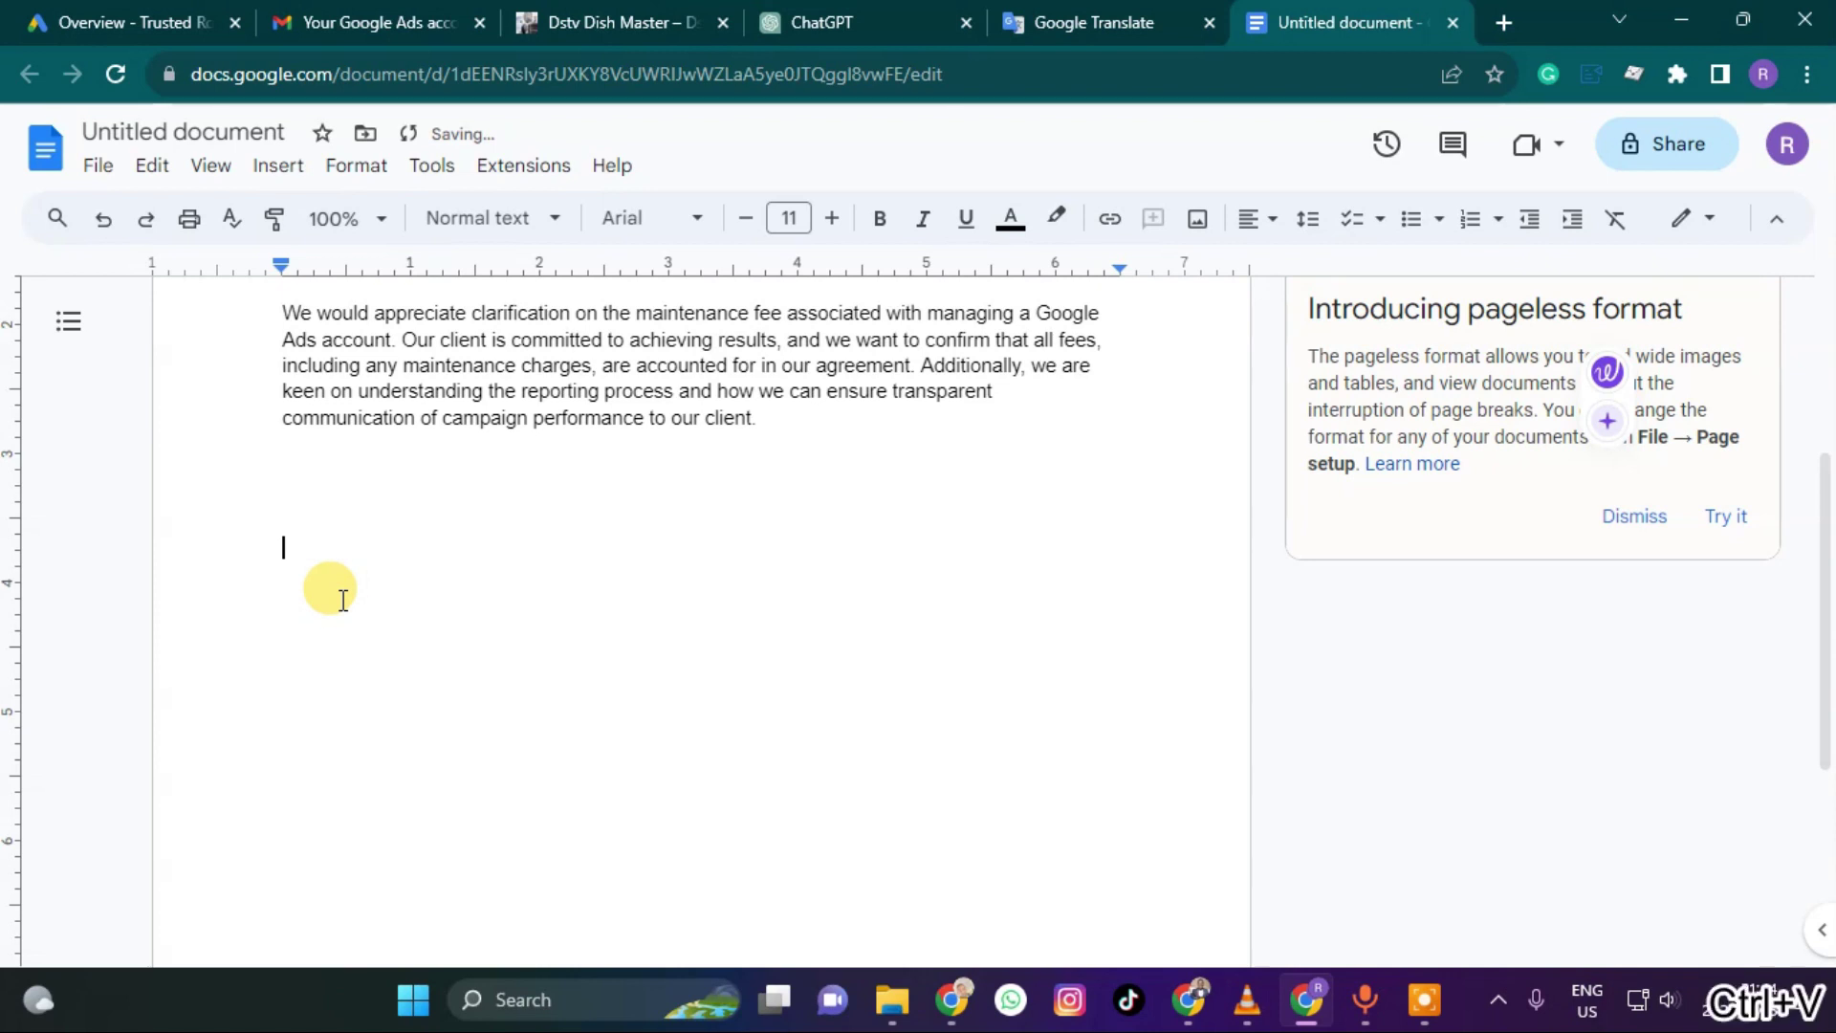
{"action": "key", "text": "ctrl+z"}
{"action": "right_click", "coordinate": [337, 476]}
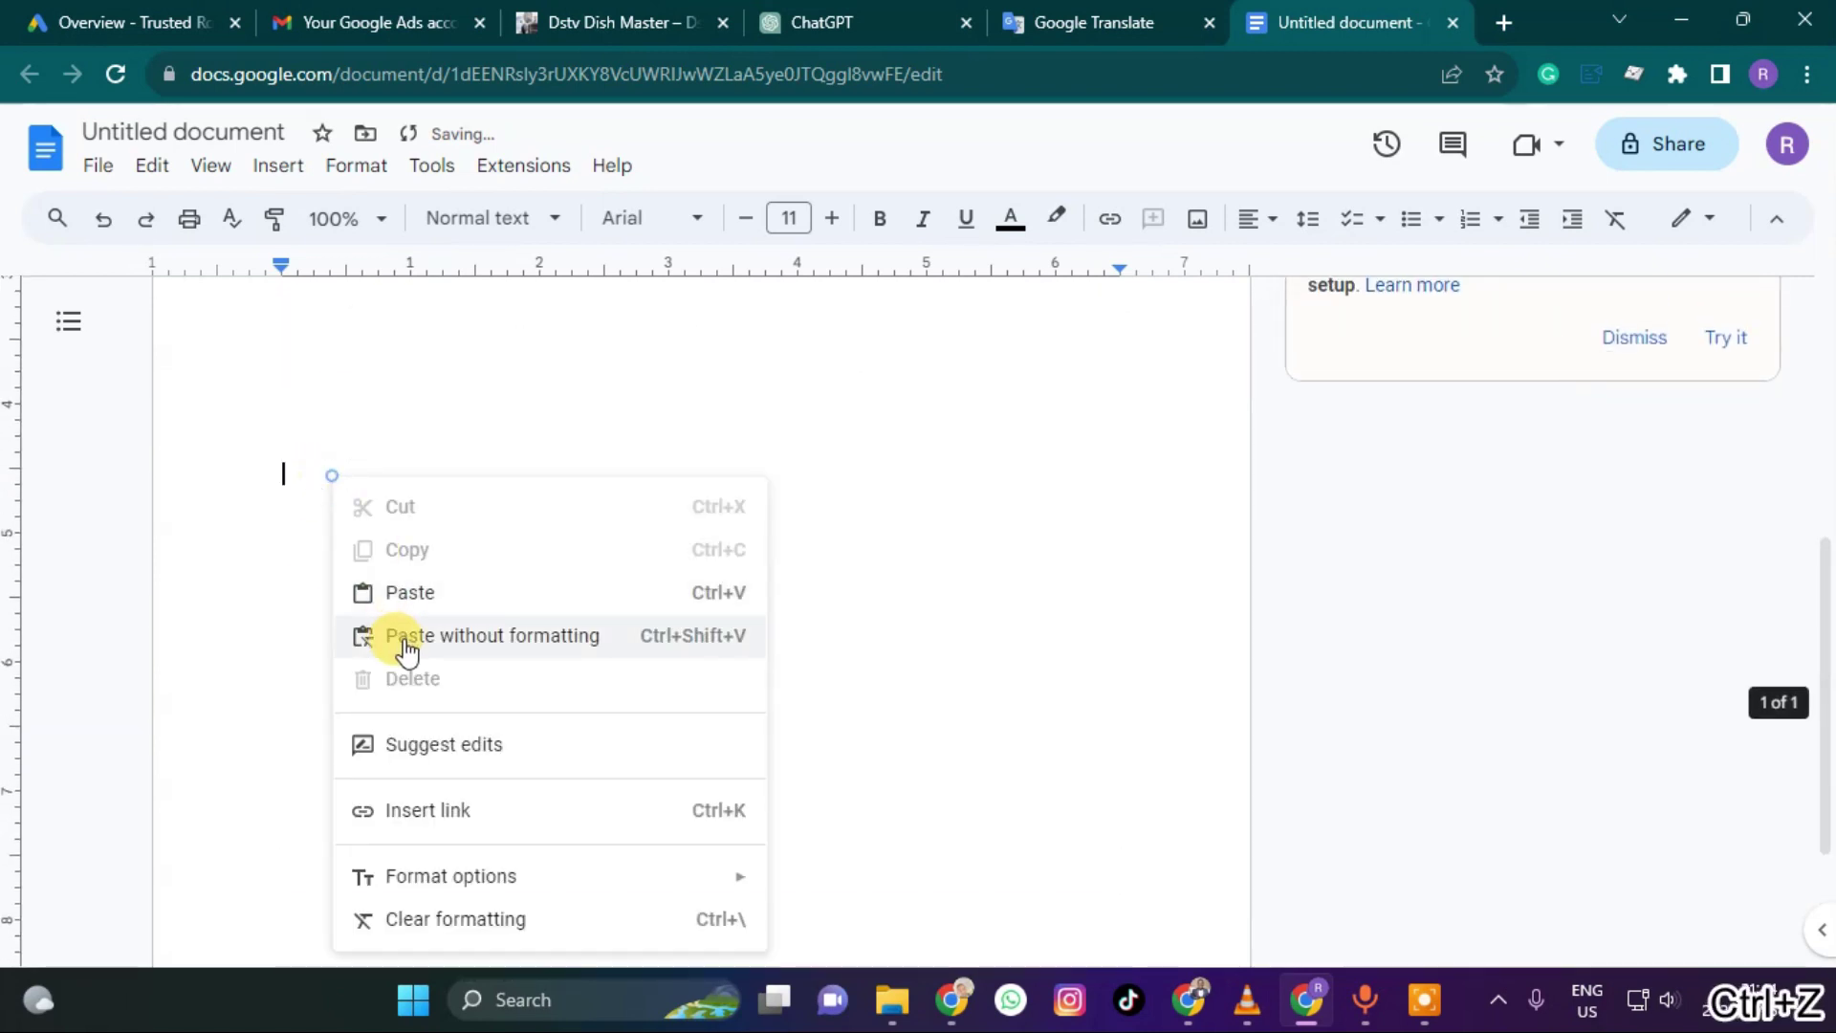
{"action": "left_click", "coordinate": [397, 635]}
Read the pasted appeal letter from its subject line through the policy clarifications to the closing reinstatement request
{"action": "scroll", "coordinate": [400, 608], "scroll_direction": "up", "scroll_amount": 12}
{"action": "scroll", "coordinate": [393, 586], "scroll_direction": "down", "scroll_amount": 2}
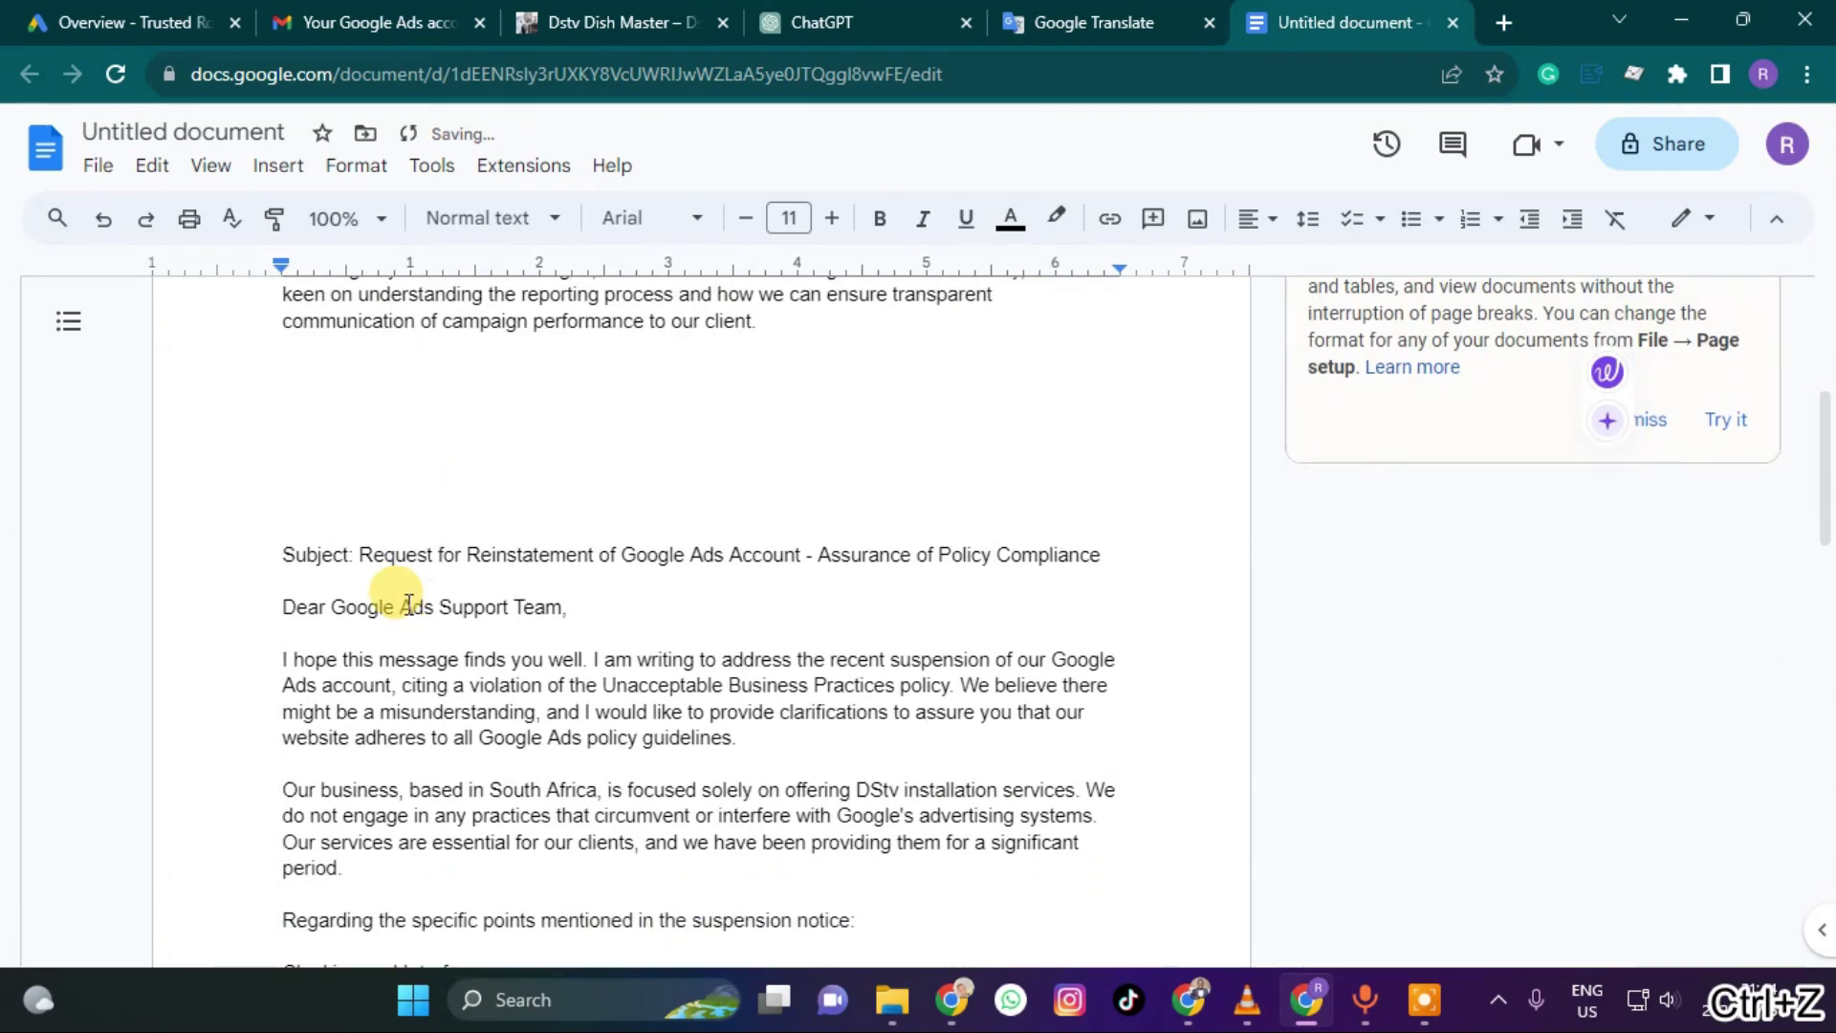
{"action": "scroll", "coordinate": [440, 550], "scroll_direction": "down", "scroll_amount": 3}
{"action": "scroll", "coordinate": [411, 411], "scroll_direction": "up", "scroll_amount": 2}
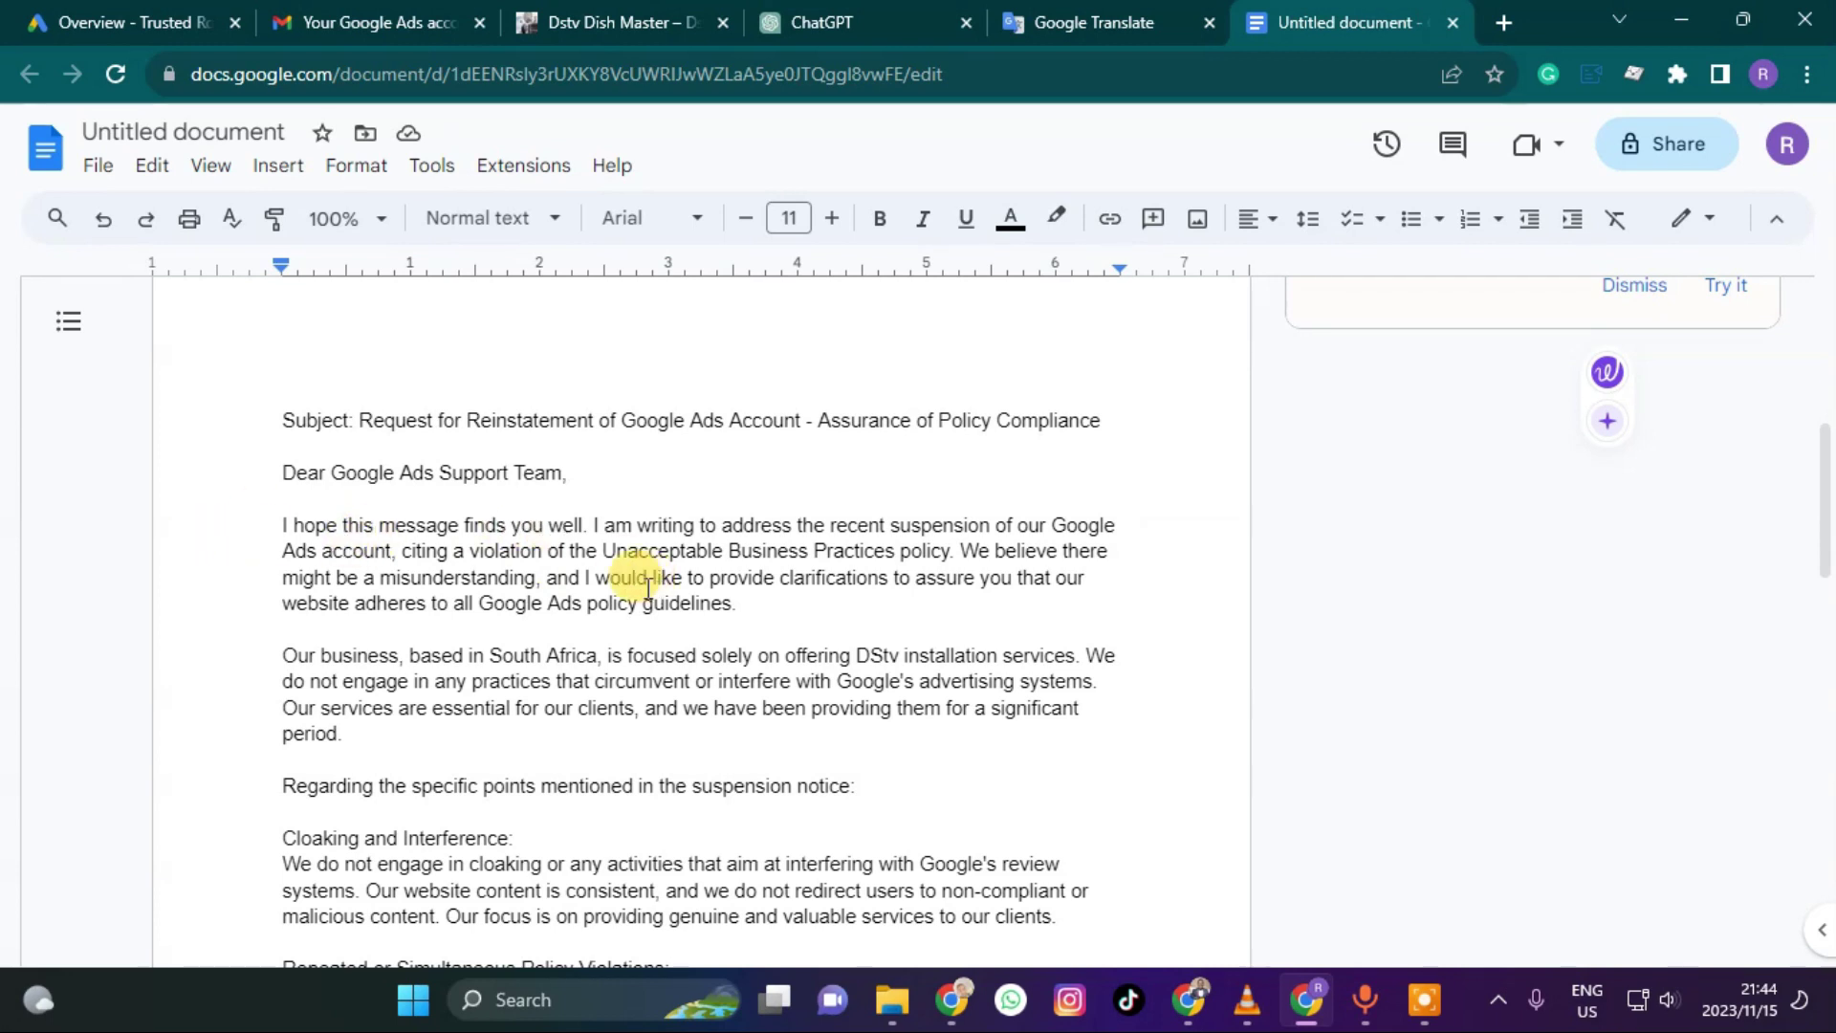
{"action": "scroll", "coordinate": [339, 535], "scroll_direction": "down", "scroll_amount": 2}
{"action": "scroll", "coordinate": [471, 450], "scroll_direction": "up", "scroll_amount": 2}
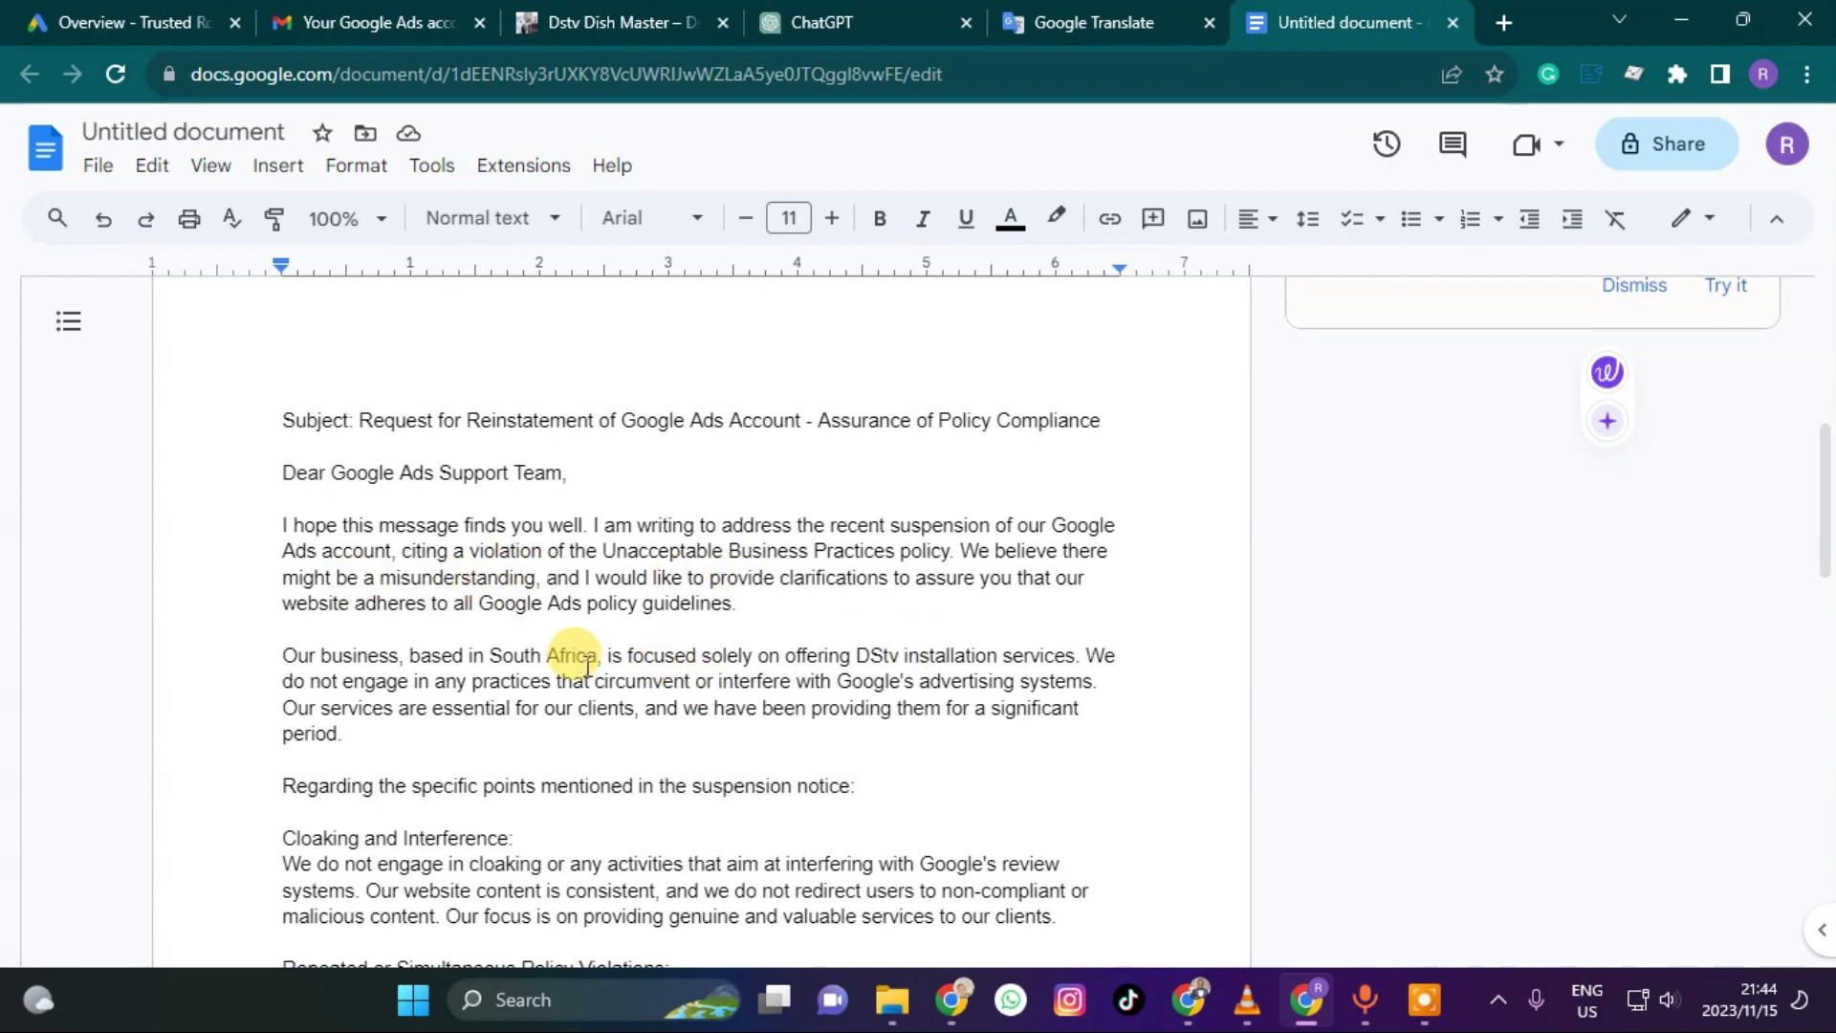
{"action": "scroll", "coordinate": [571, 654], "scroll_direction": "down", "scroll_amount": 1}
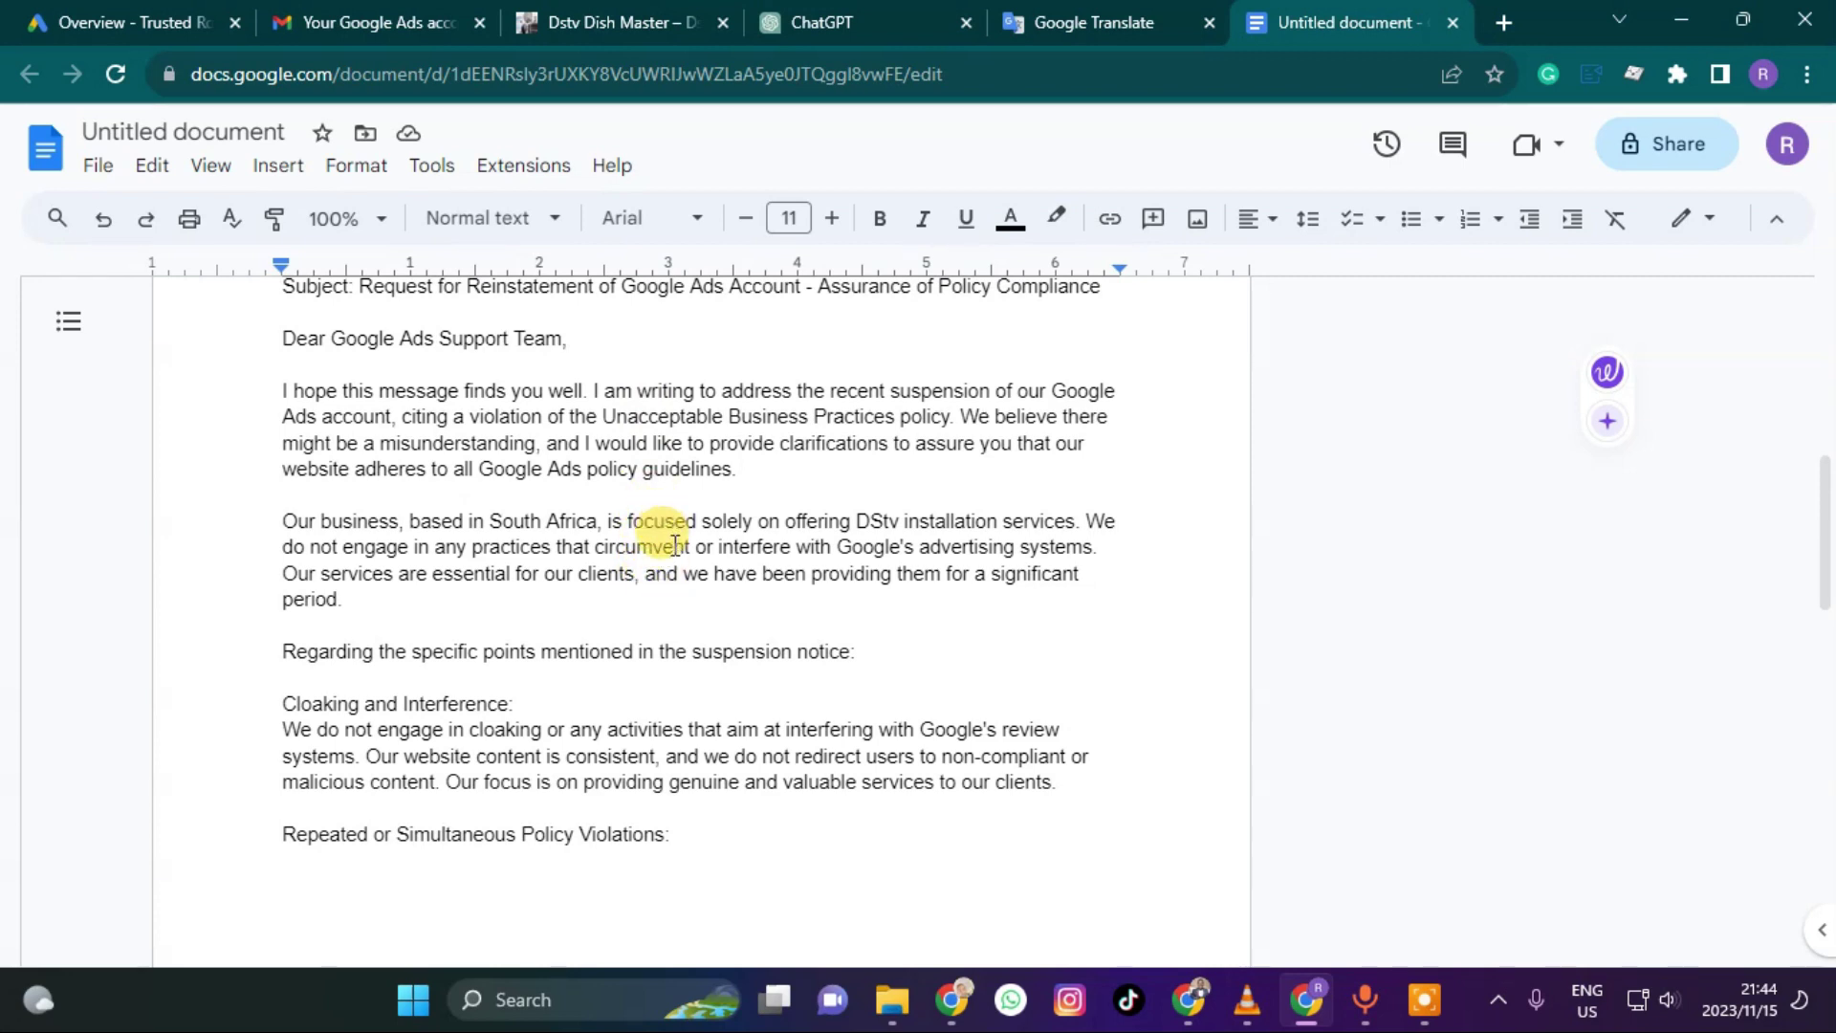
{"action": "scroll", "coordinate": [672, 545], "scroll_direction": "down", "scroll_amount": 3}
{"action": "scroll", "coordinate": [659, 554], "scroll_direction": "down", "scroll_amount": 3}
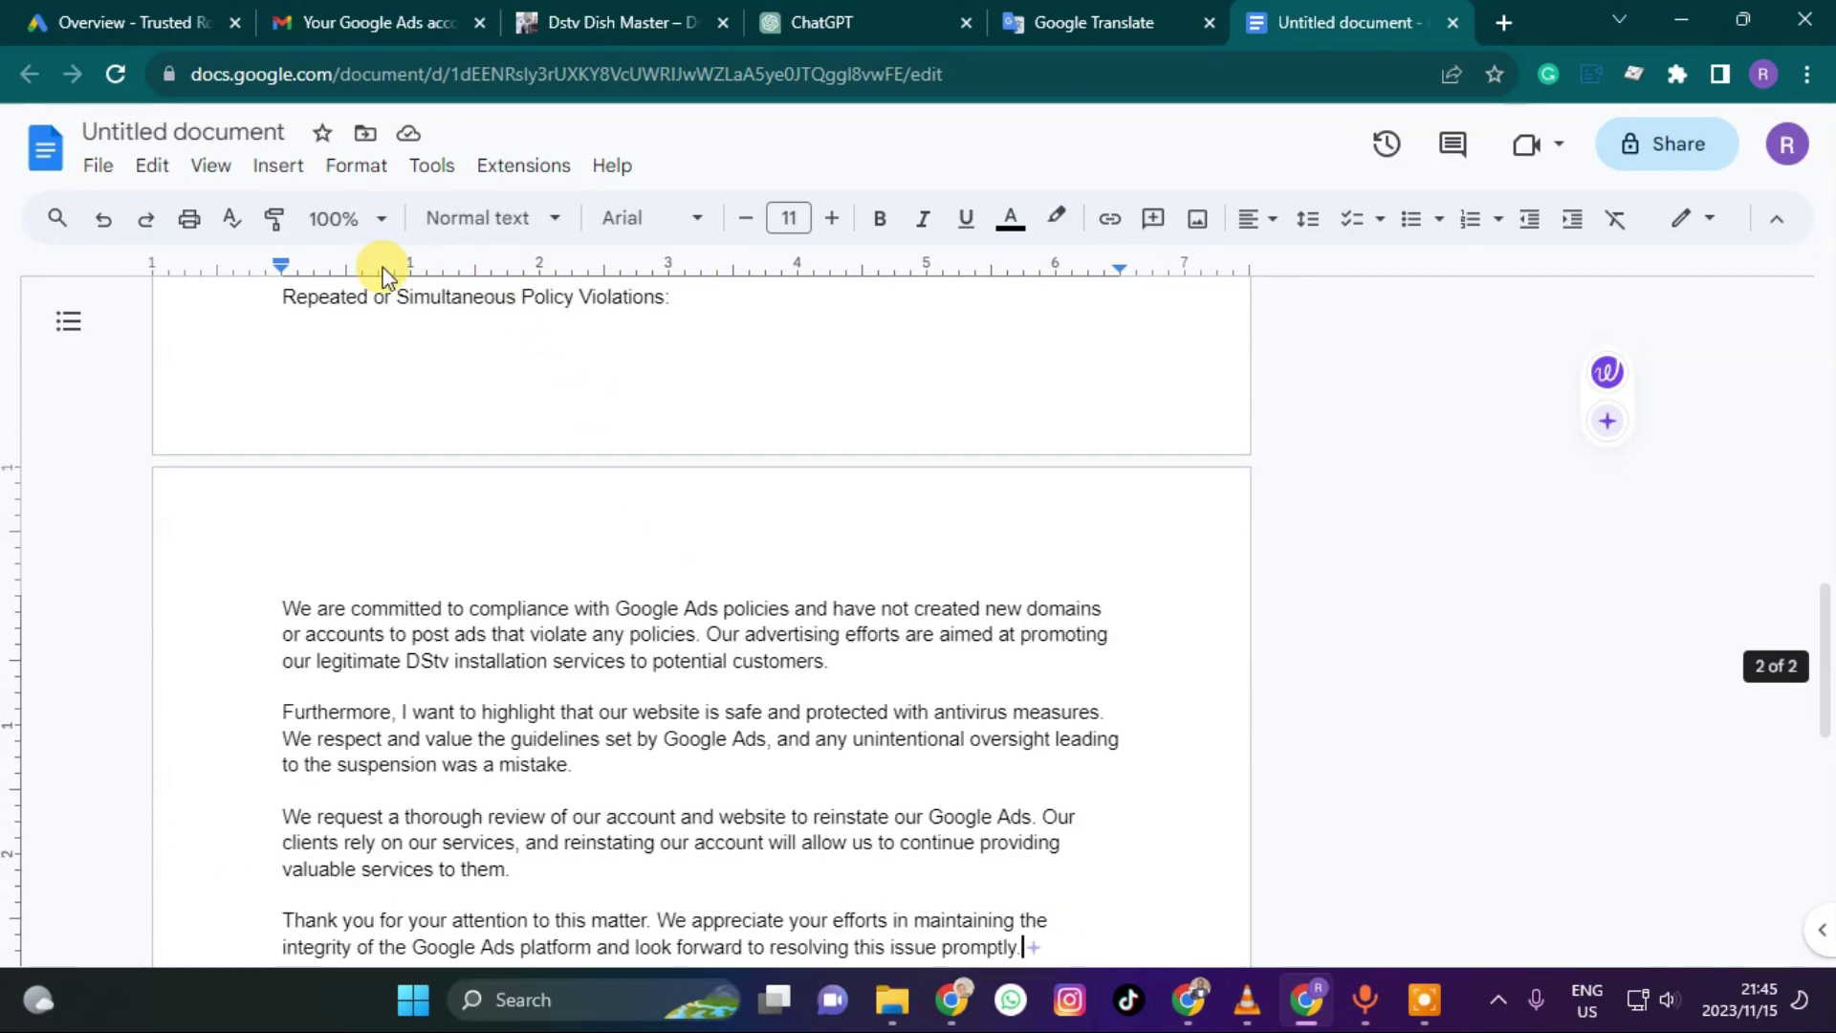
Return to the Google Ads appeal form and check the remainder of the Summary of the issue down to the Submit an attachment section
{"action": "left_click", "coordinate": [143, 23]}
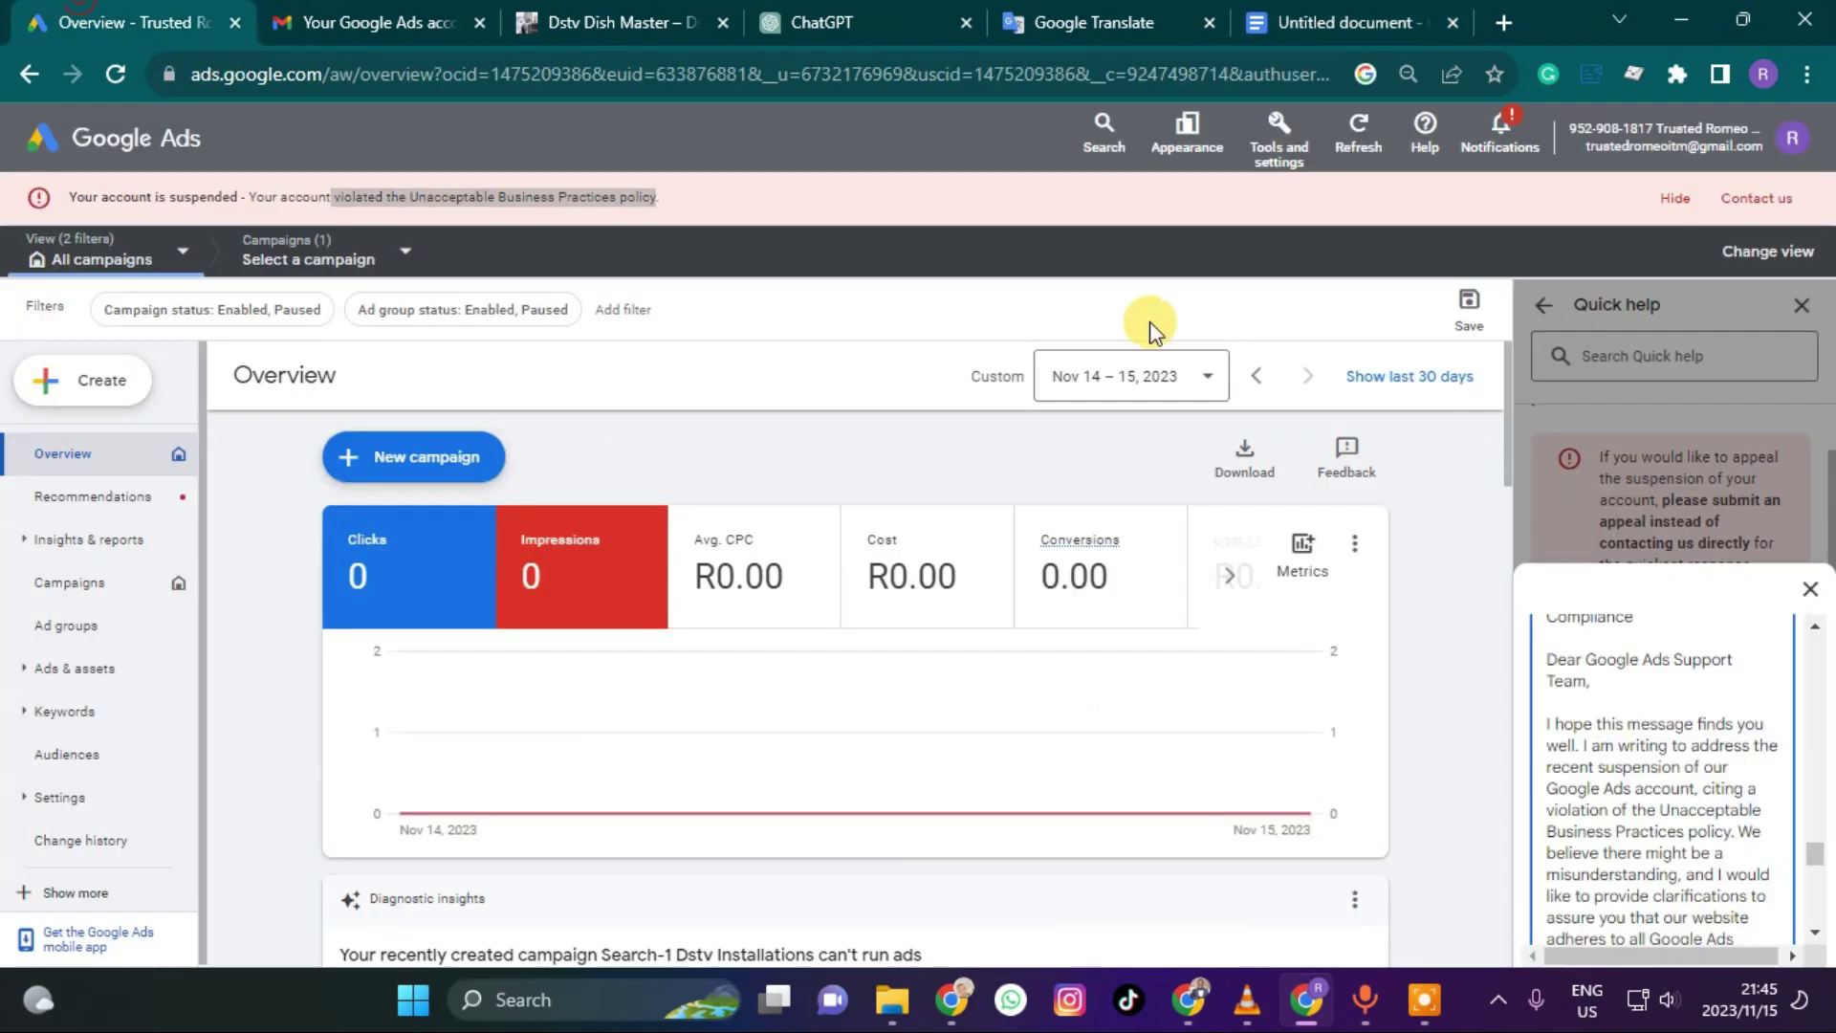
{"action": "scroll", "coordinate": [1616, 765], "scroll_direction": "down", "scroll_amount": 15}
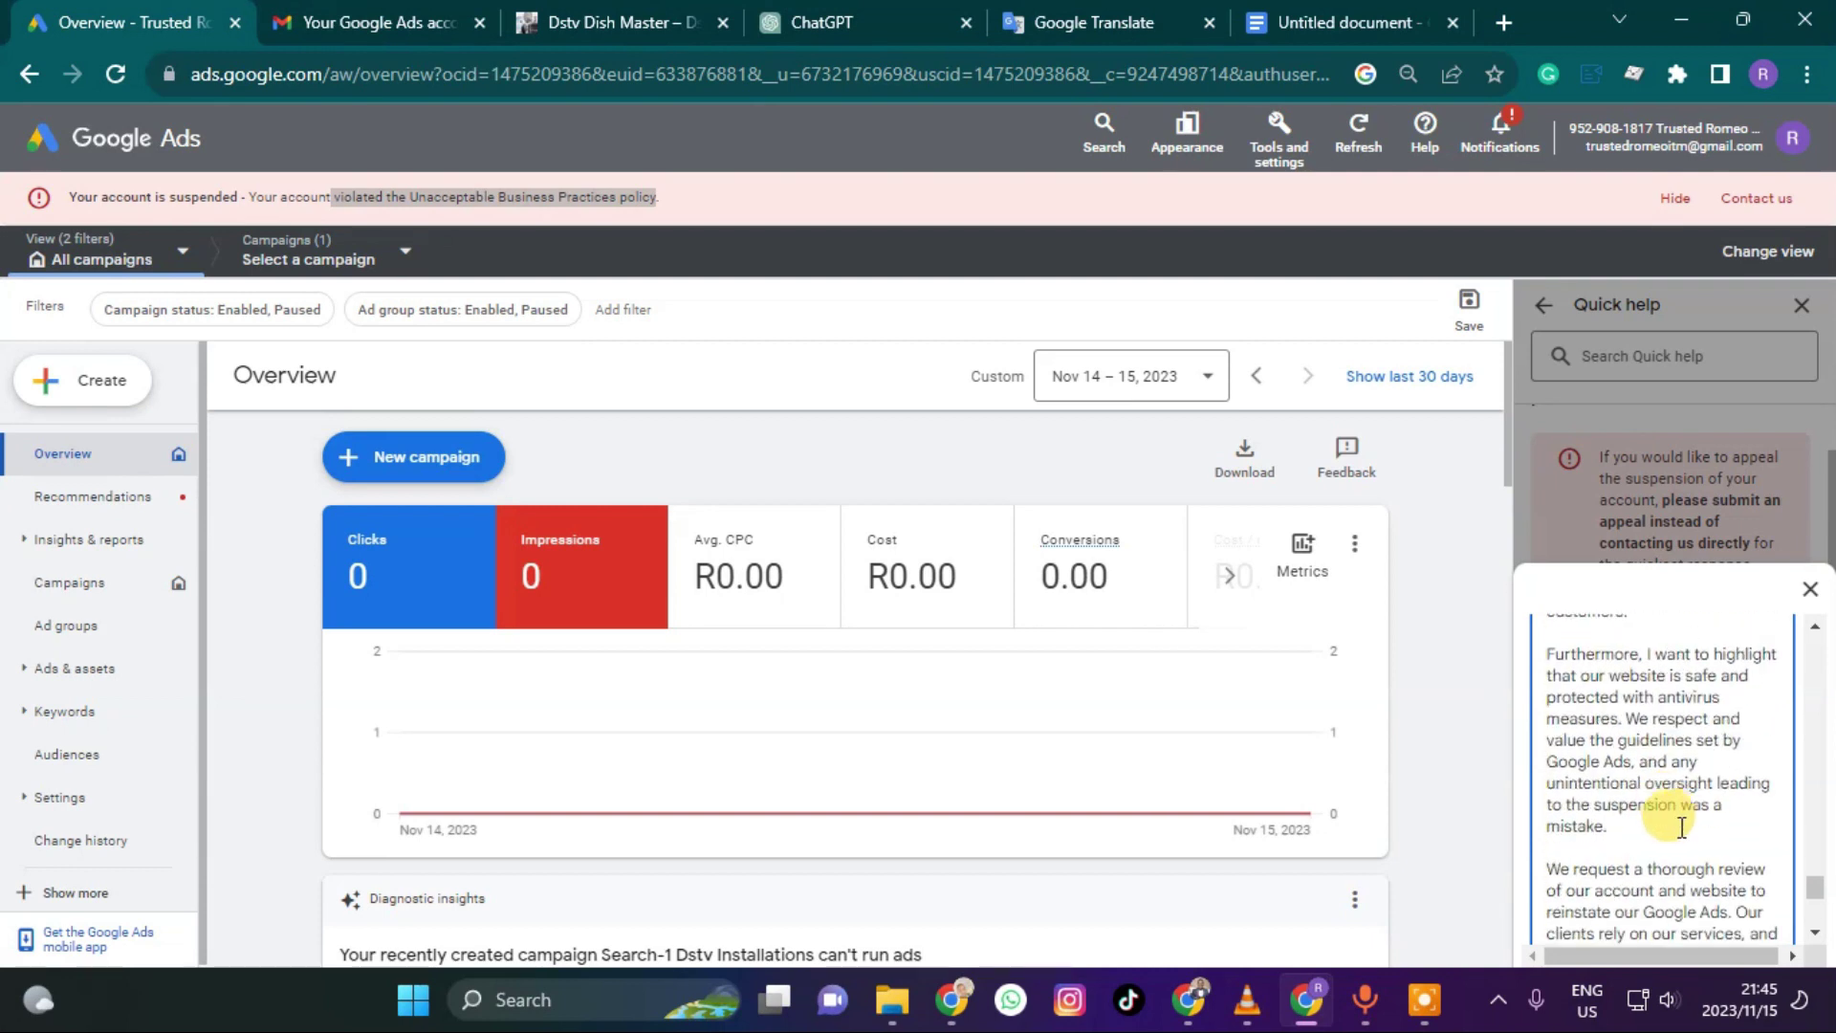
{"action": "scroll", "coordinate": [1664, 822], "scroll_direction": "down", "scroll_amount": 4}
{"action": "scroll", "coordinate": [1582, 750], "scroll_direction": "up", "scroll_amount": 3}
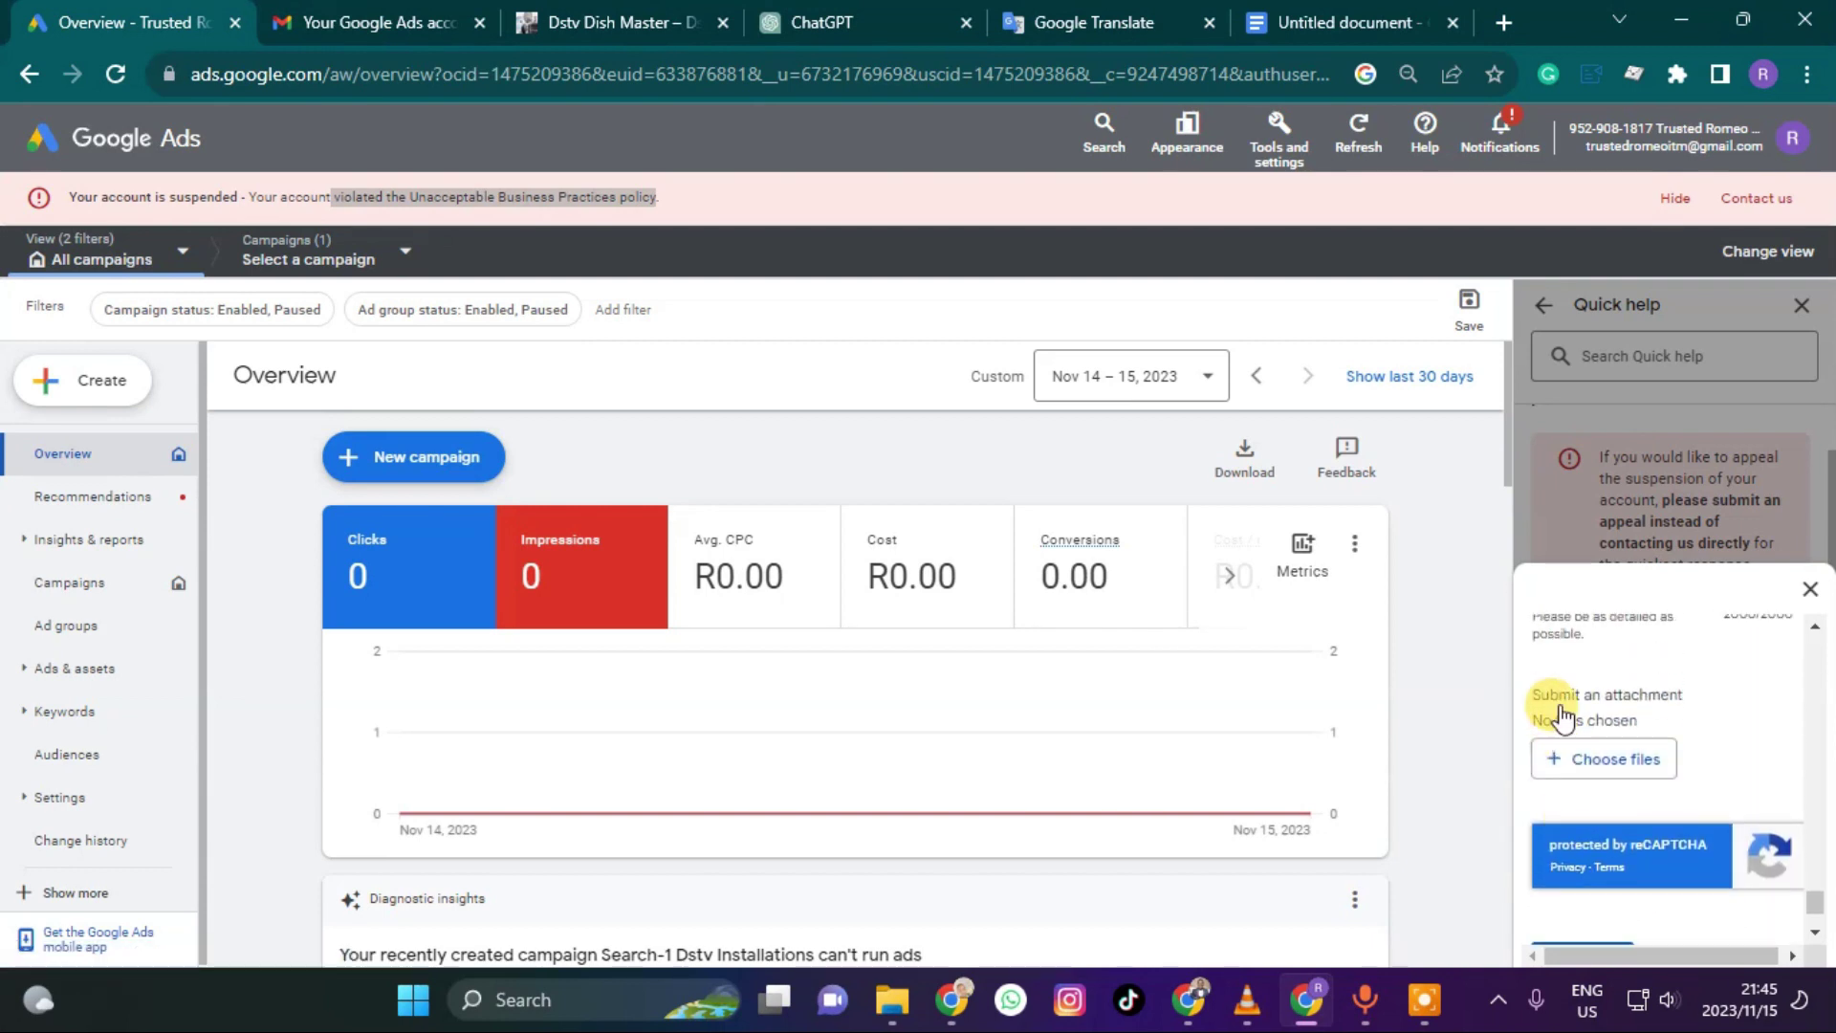
Try to submit the appeal form without an attachment, completing the required "I'm not a robot" verification
{"action": "scroll", "coordinate": [1599, 805], "scroll_direction": "down", "scroll_amount": 1}
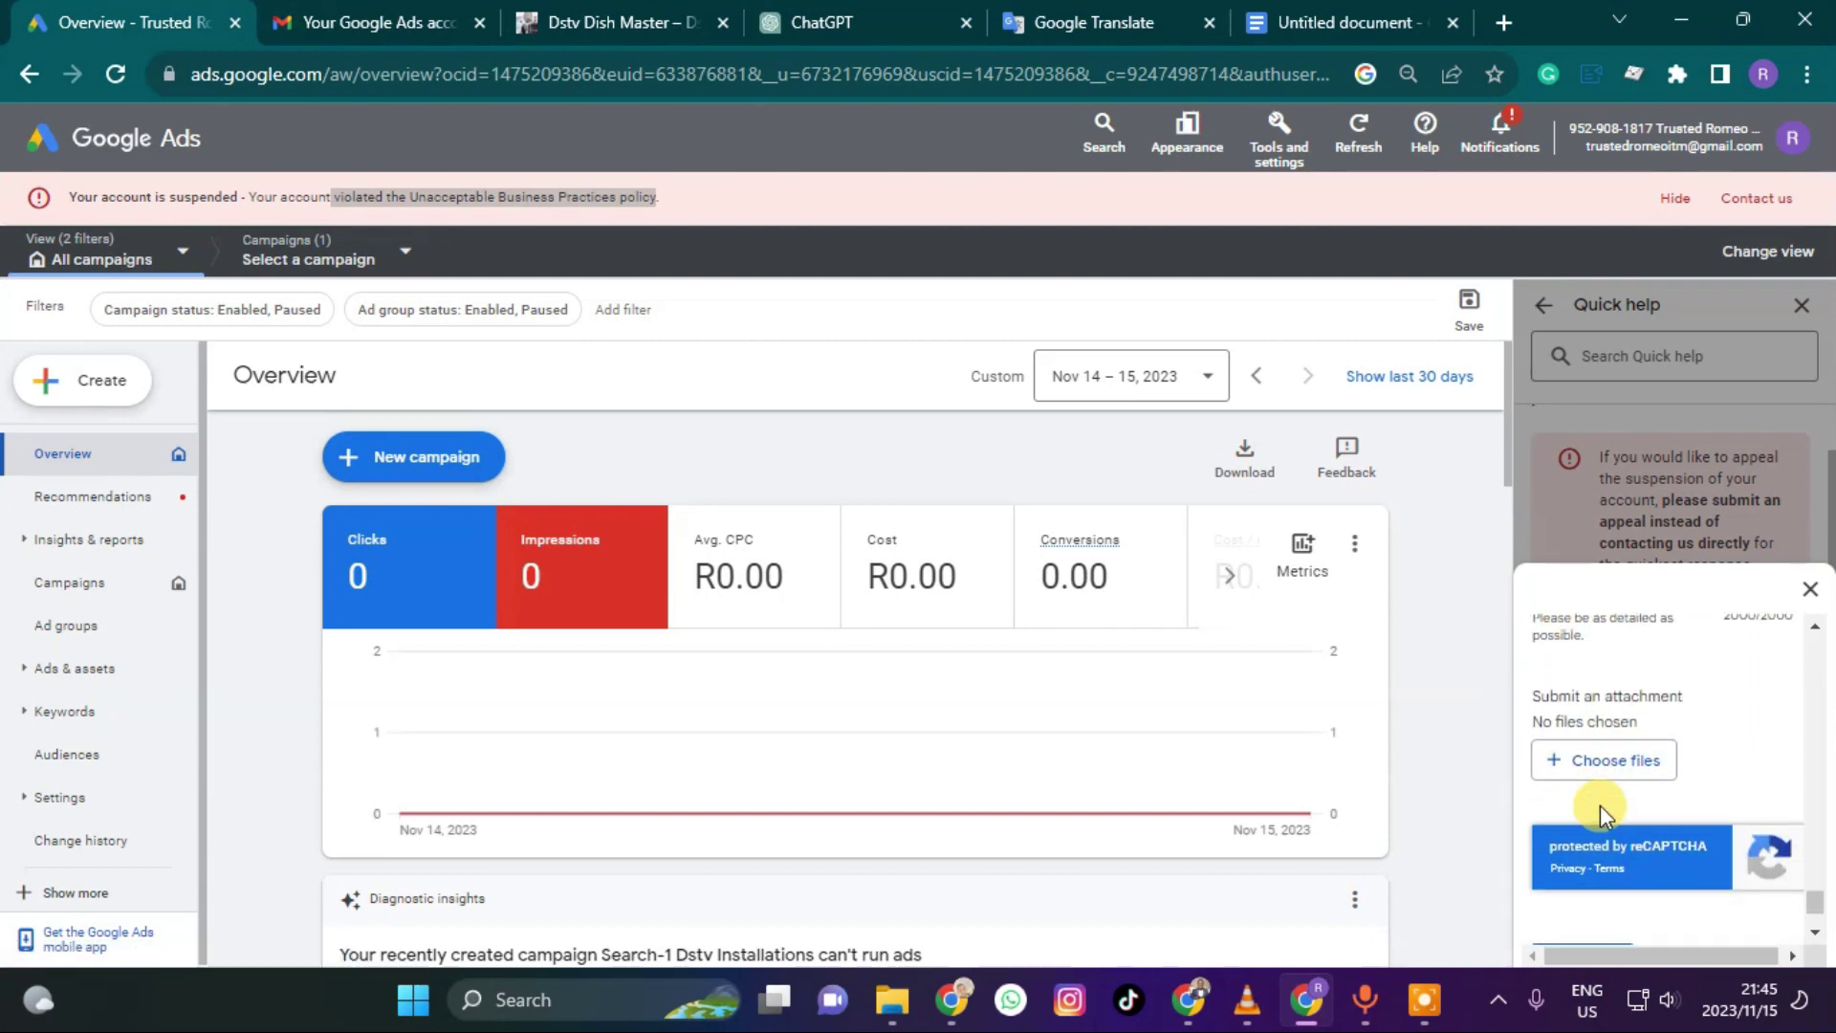
{"action": "scroll", "coordinate": [1662, 790], "scroll_direction": "down", "scroll_amount": 1}
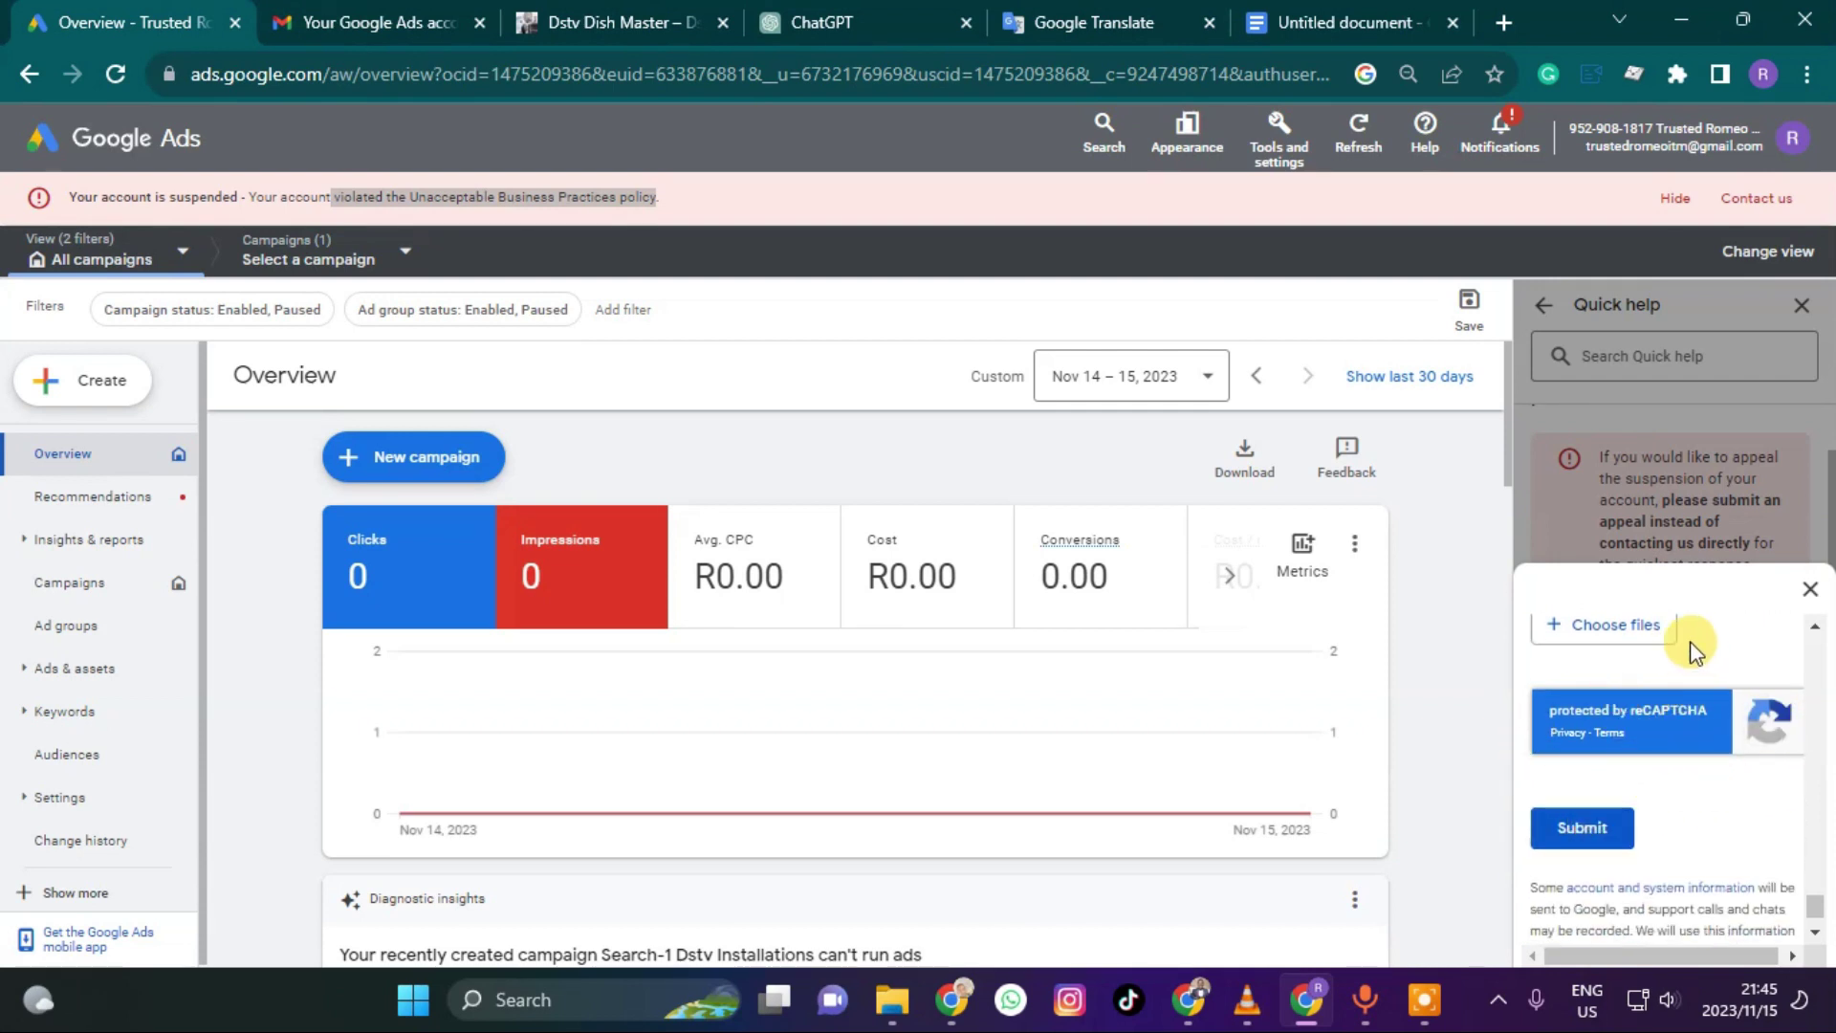
{"action": "left_click", "coordinate": [1582, 827]}
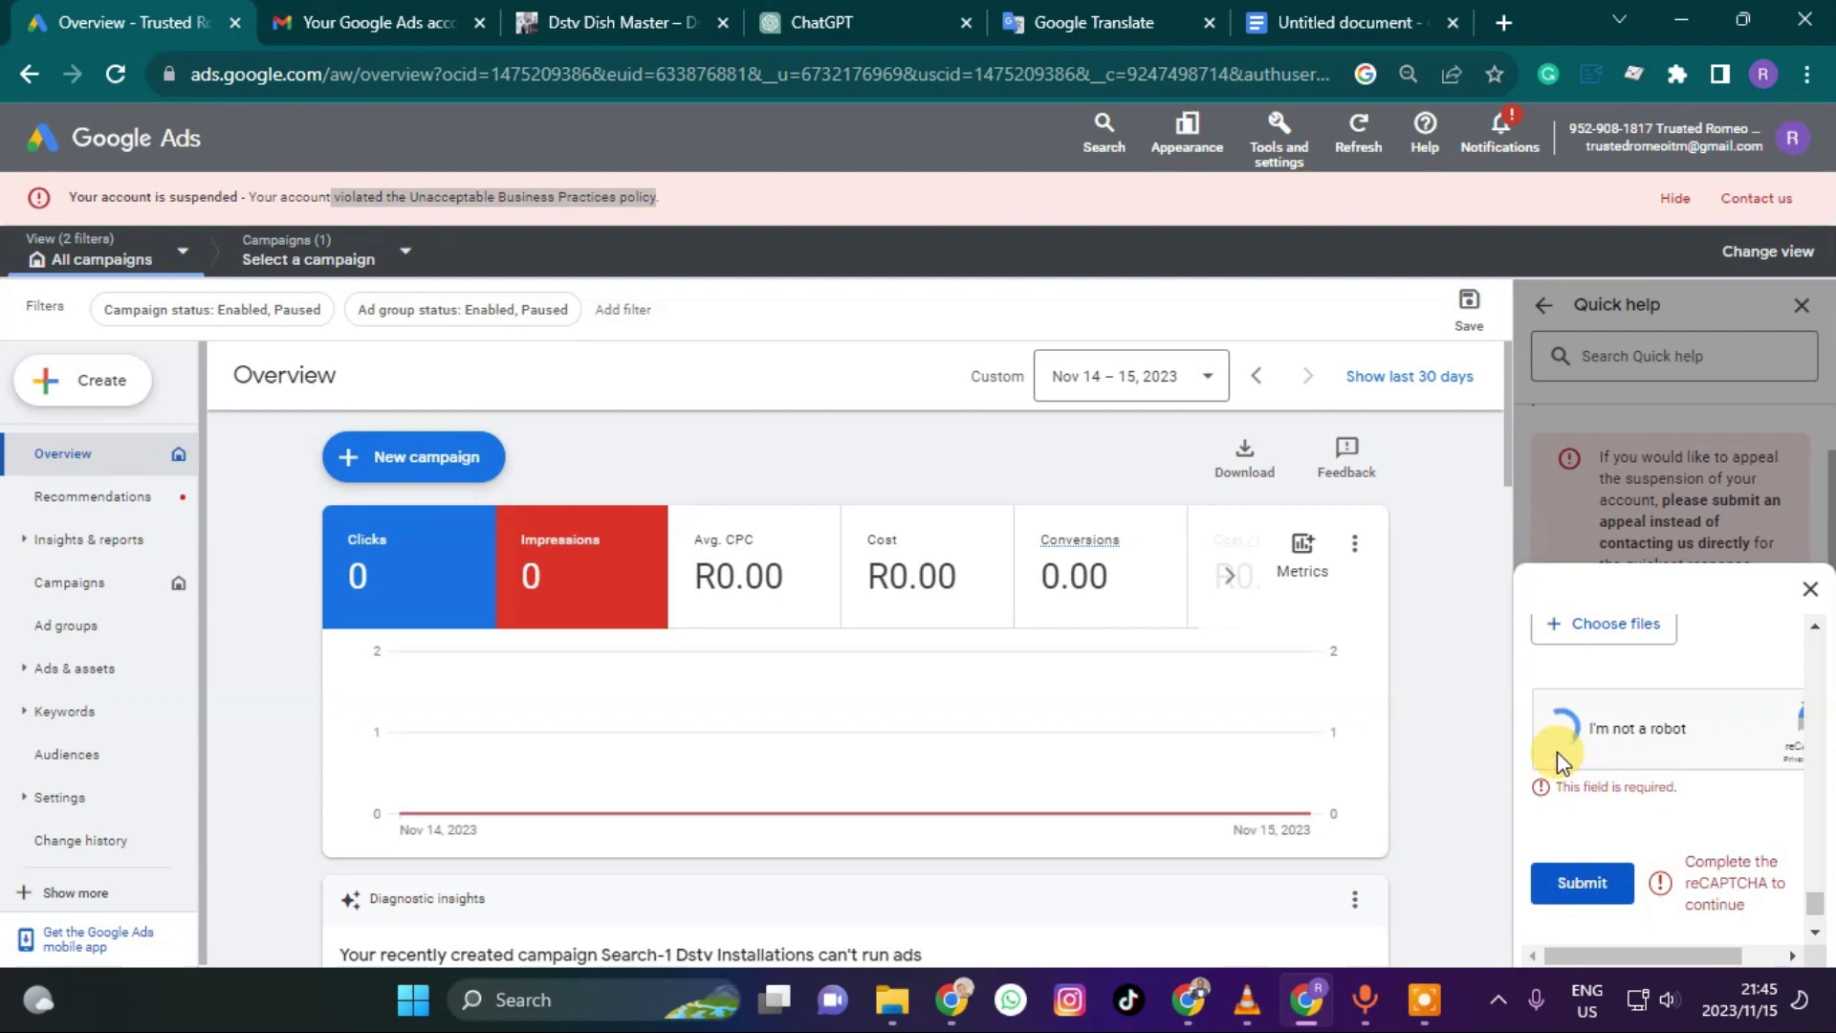
{"action": "left_click", "coordinate": [1583, 883]}
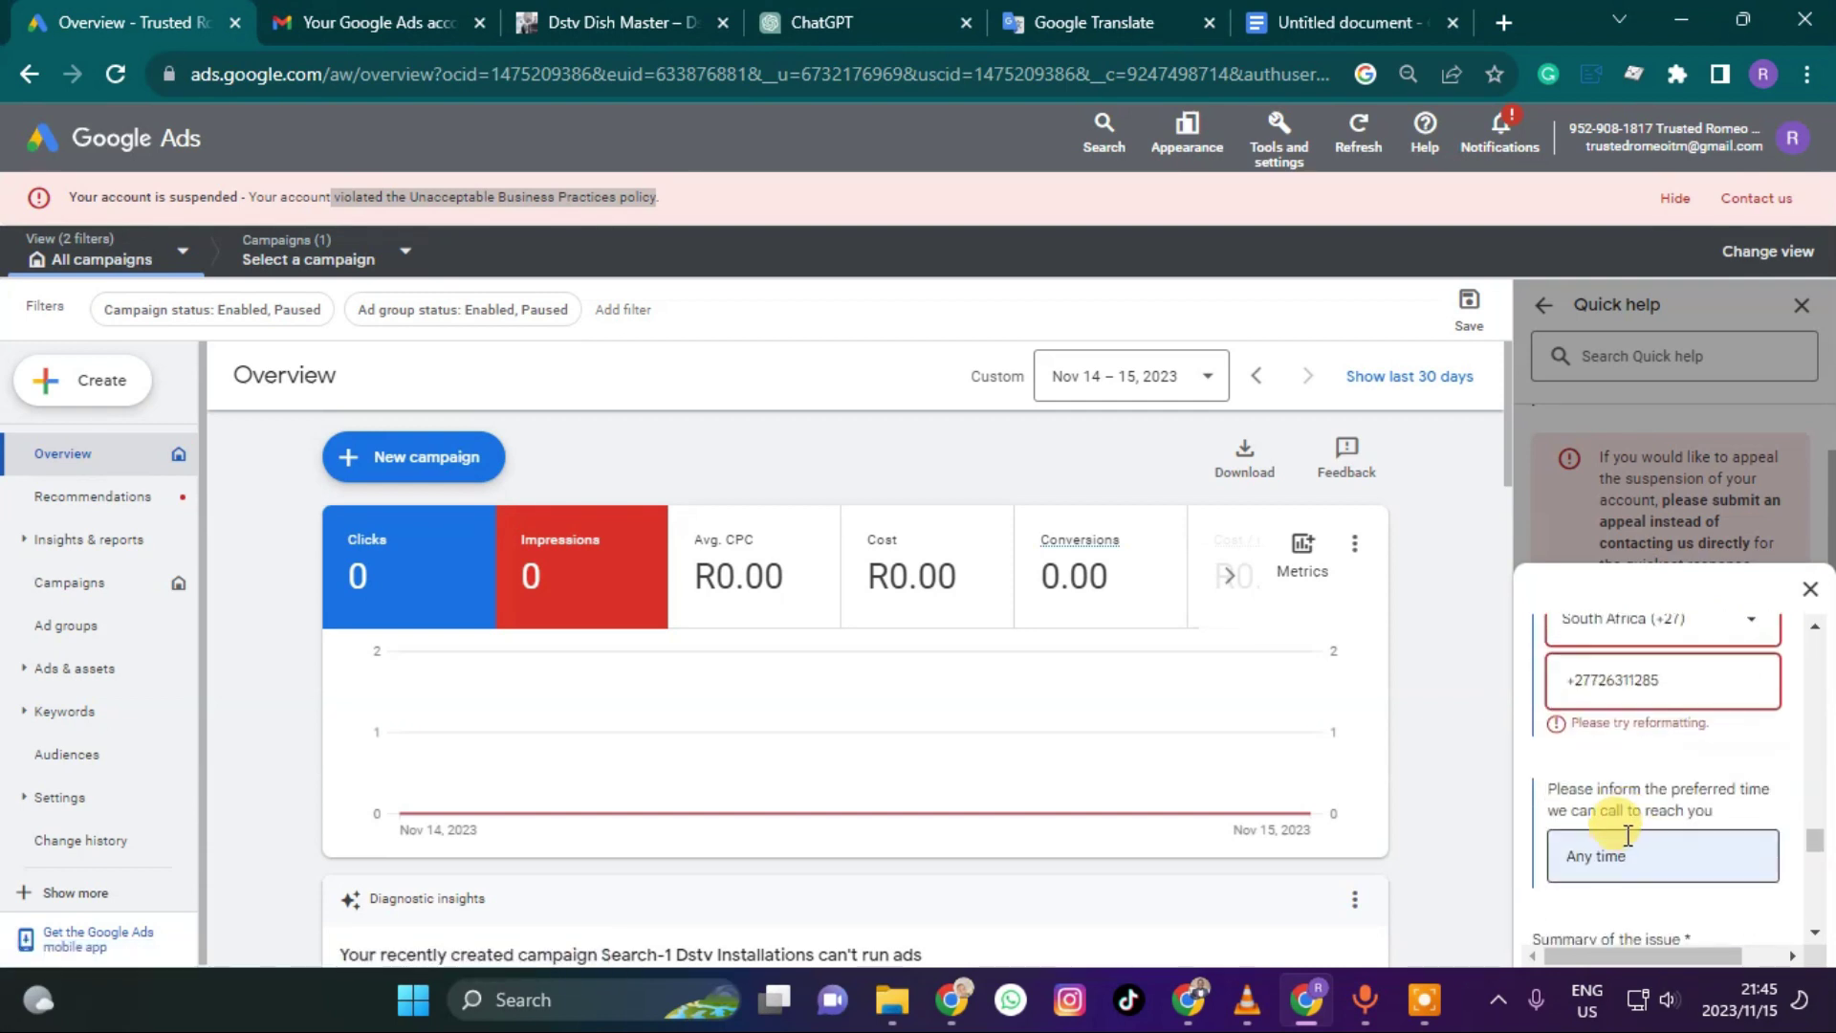
Remove the duplicated +27 country code from the contact phone number, keeping South Africa (+27) as the selected country
{"action": "left_click", "coordinate": [1576, 814]}
{"action": "key", "text": "BackSpace"}
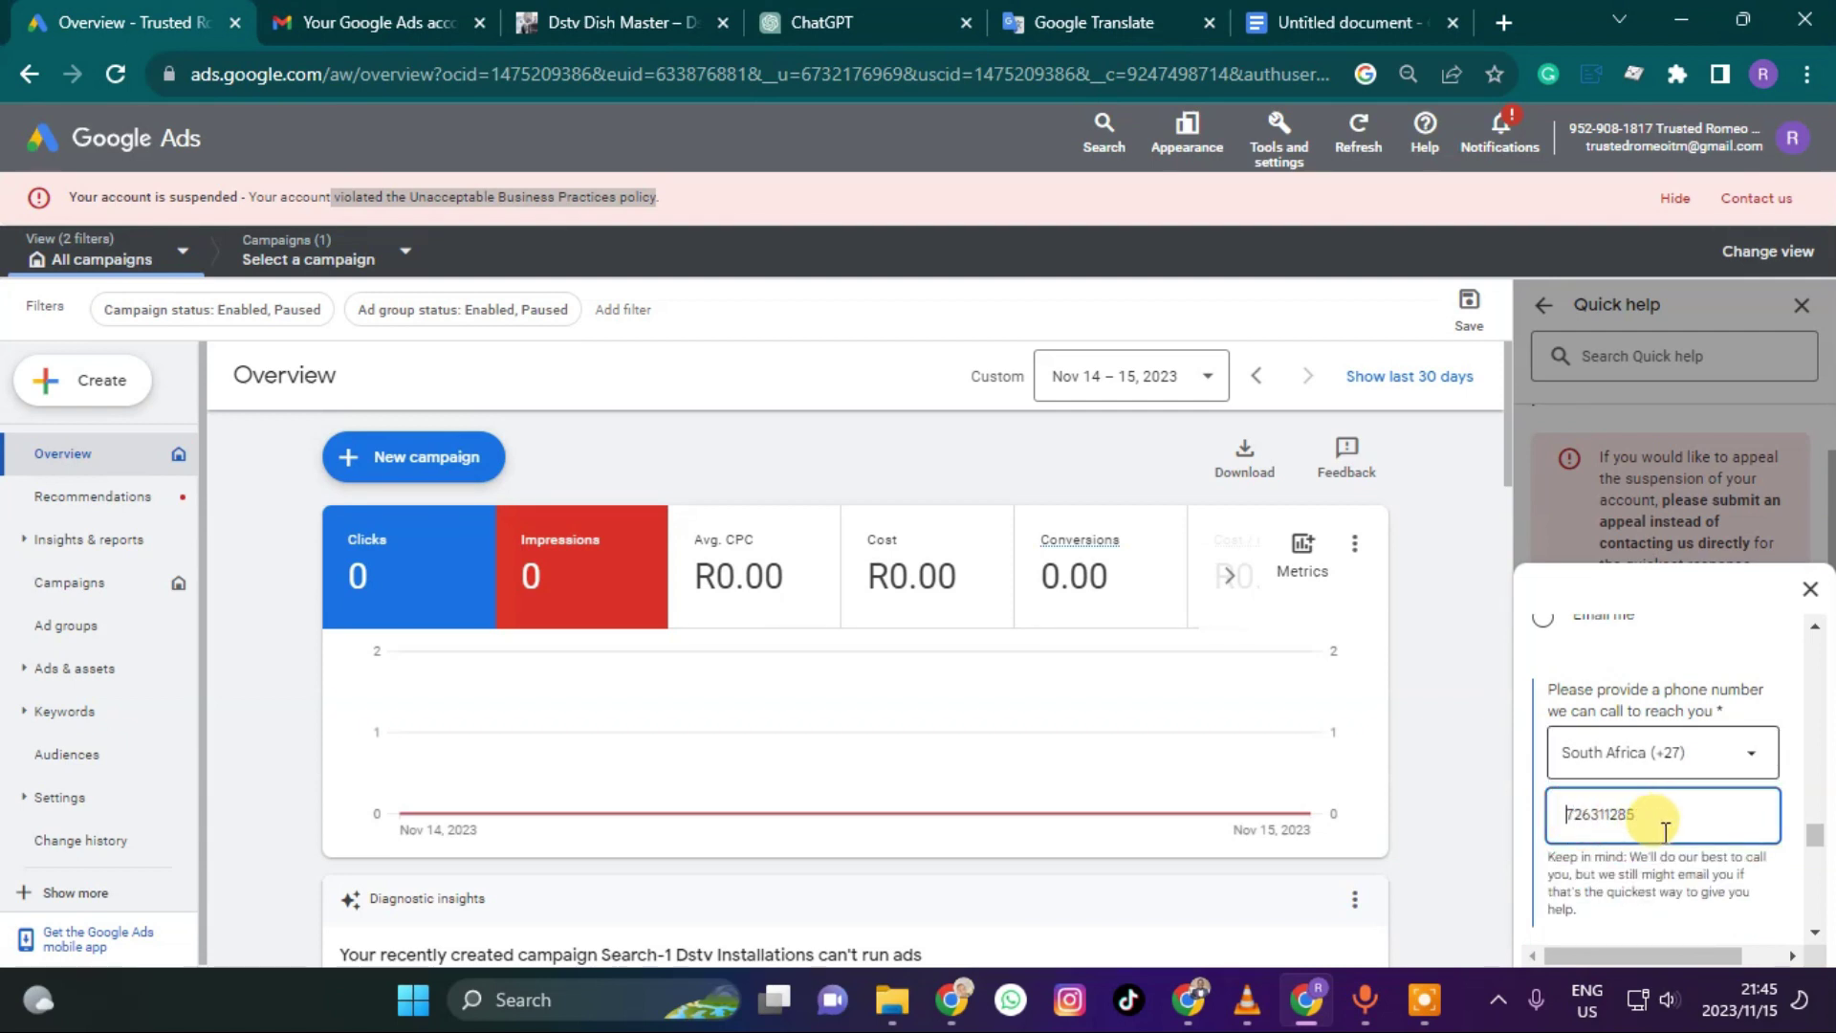
Complete the "I'm not a robot" verification again and submit the corrected appeal to Google Ads support
{"action": "scroll", "coordinate": [1684, 828], "scroll_direction": "down", "scroll_amount": 5}
{"action": "scroll", "coordinate": [1684, 828], "scroll_direction": "down", "scroll_amount": 10}
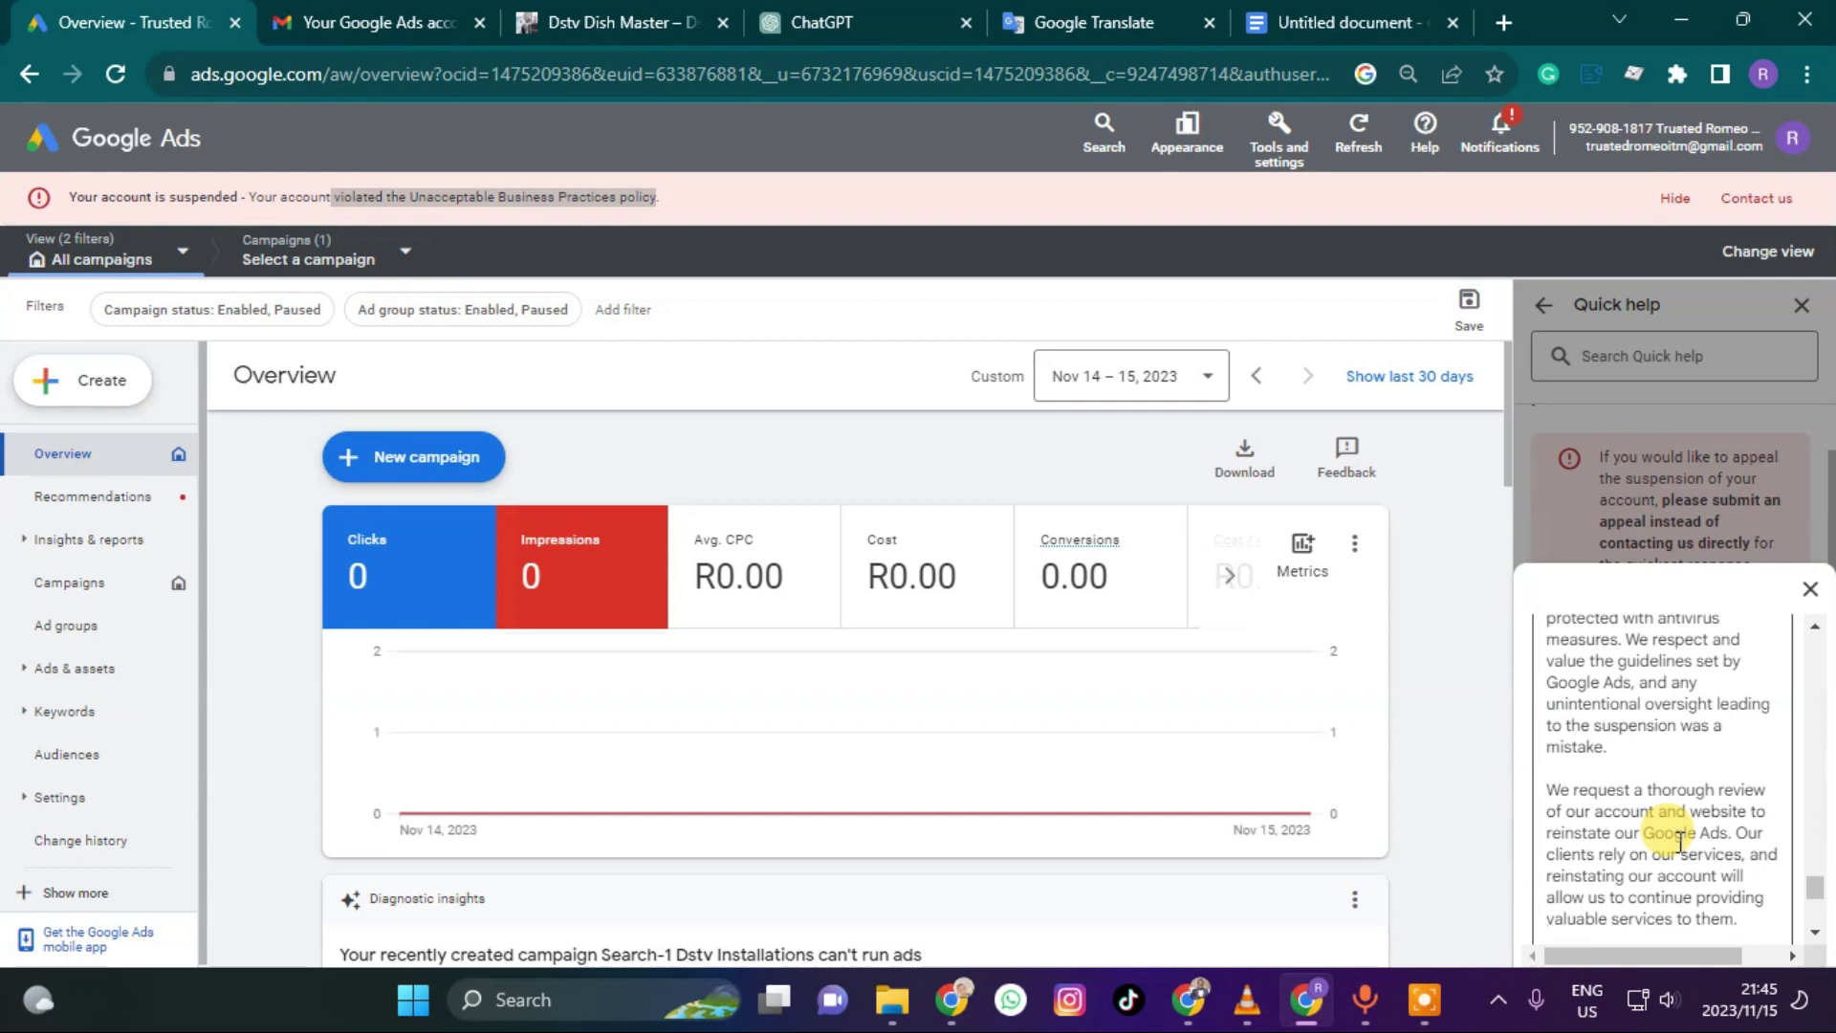
{"action": "scroll", "coordinate": [1667, 825], "scroll_direction": "up", "scroll_amount": 3}
{"action": "left_click", "coordinate": [1561, 909]}
{"action": "scroll", "coordinate": [1712, 841], "scroll_direction": "down", "scroll_amount": 3}
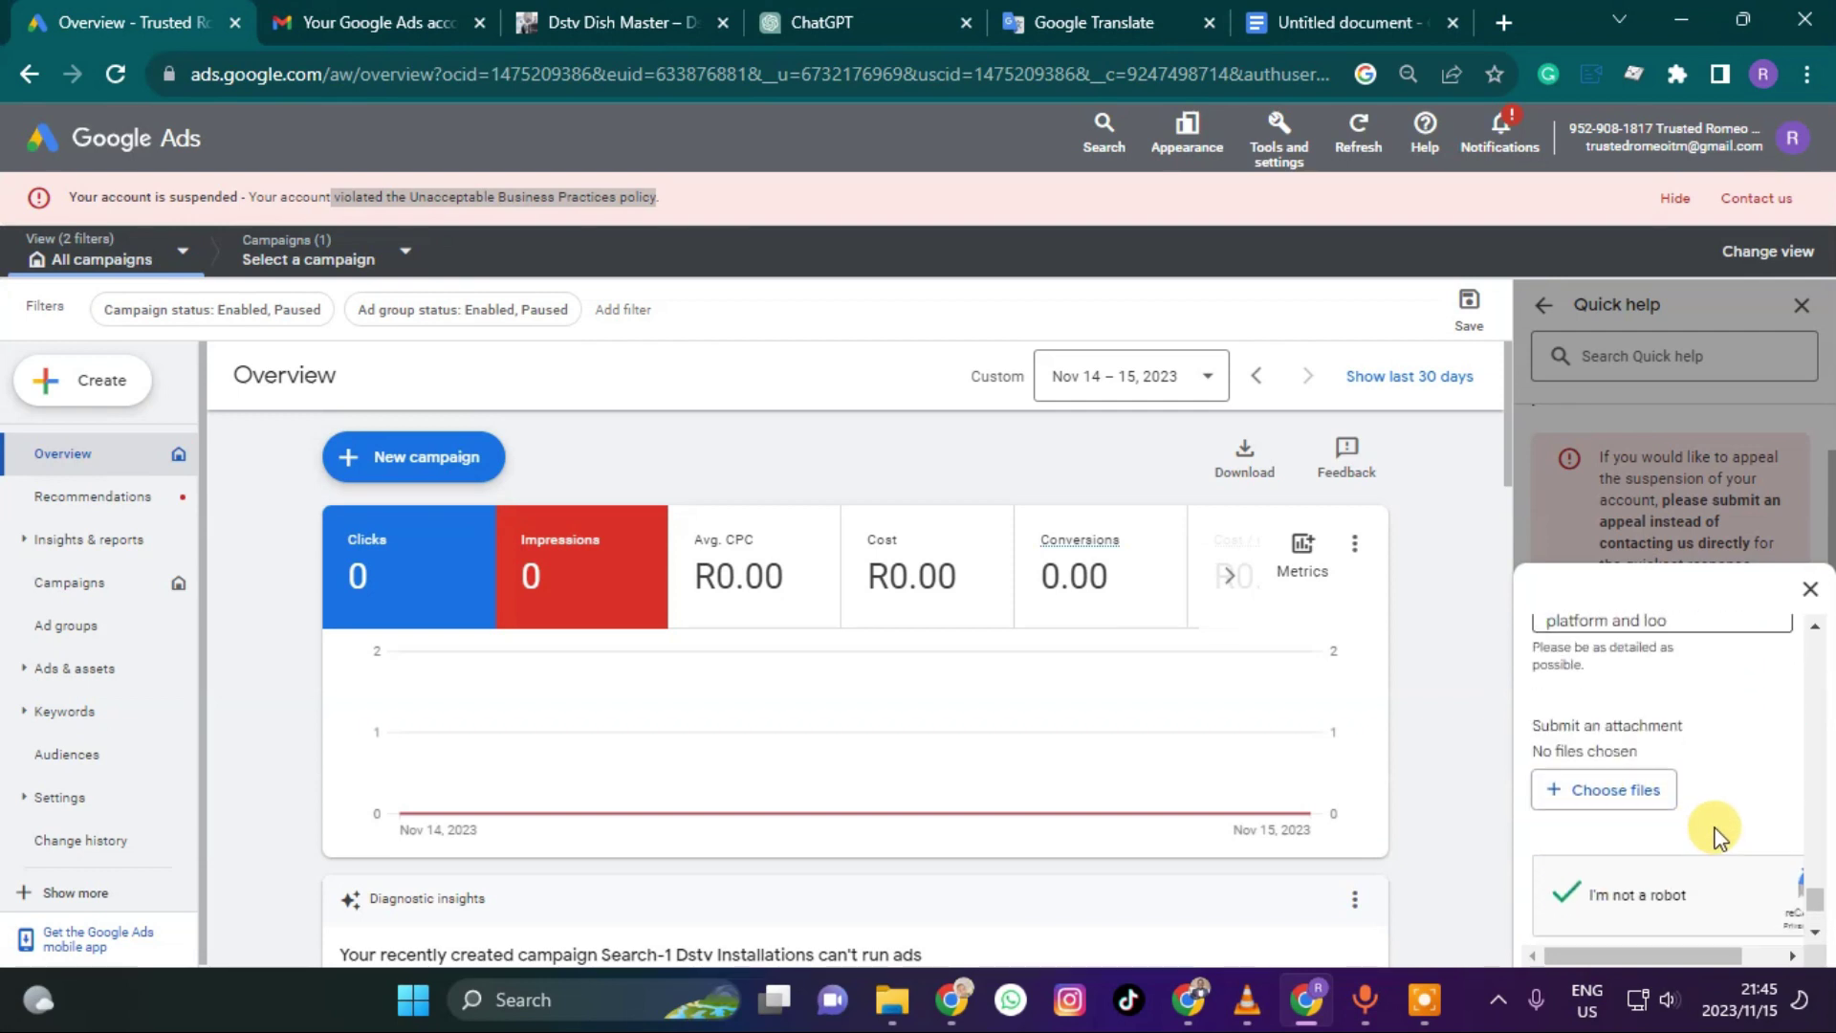
{"action": "left_click", "coordinate": [1592, 802]}
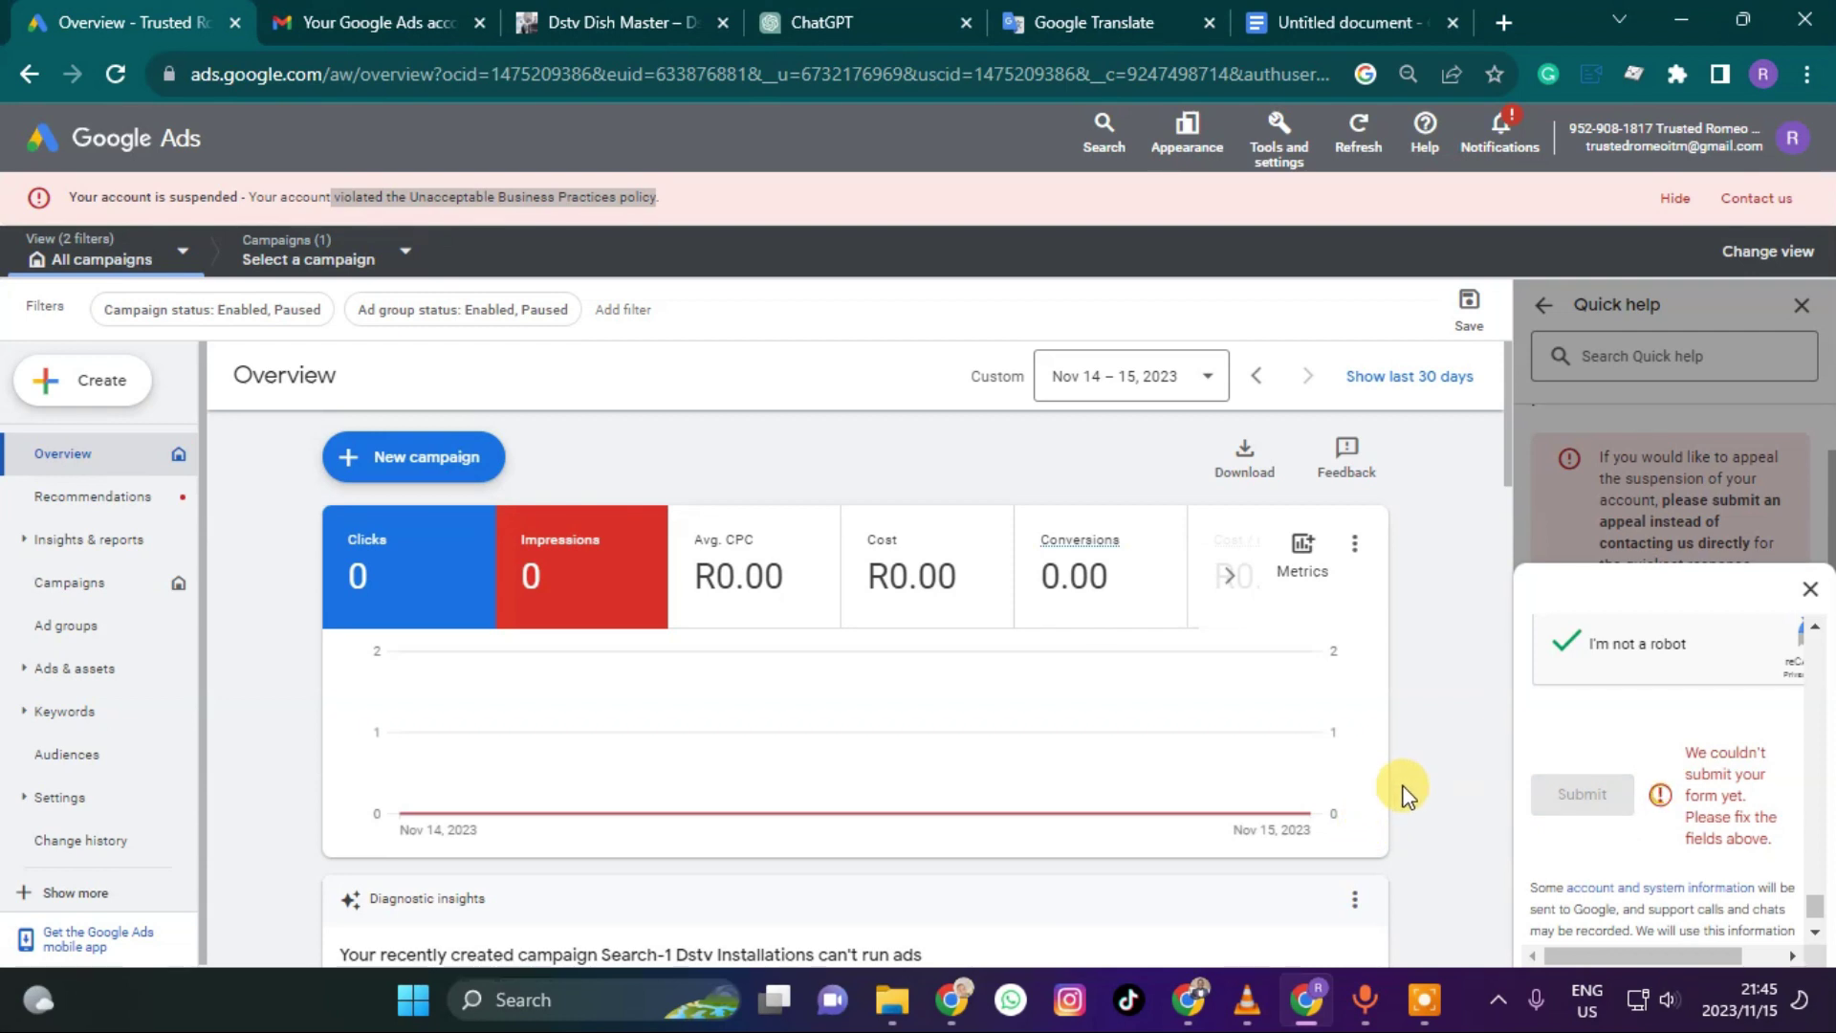
{"action": "scroll", "coordinate": [1656, 733], "scroll_direction": "down", "scroll_amount": 1}
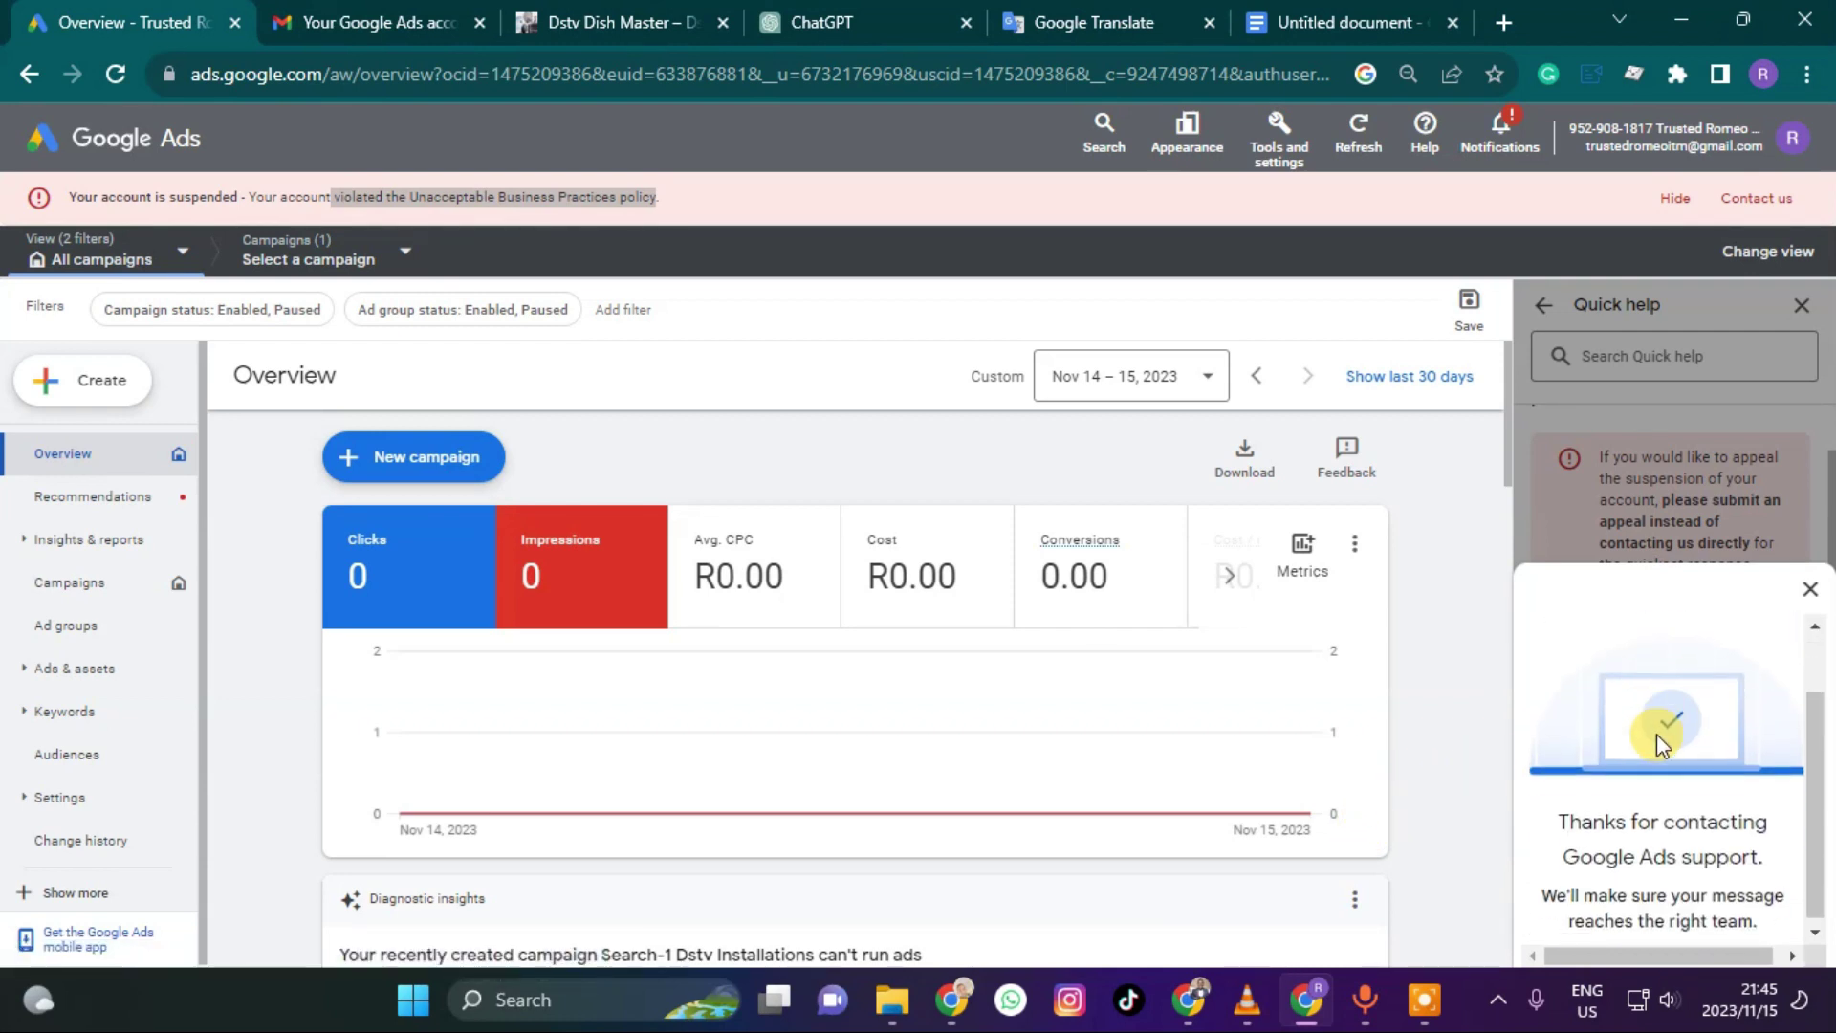